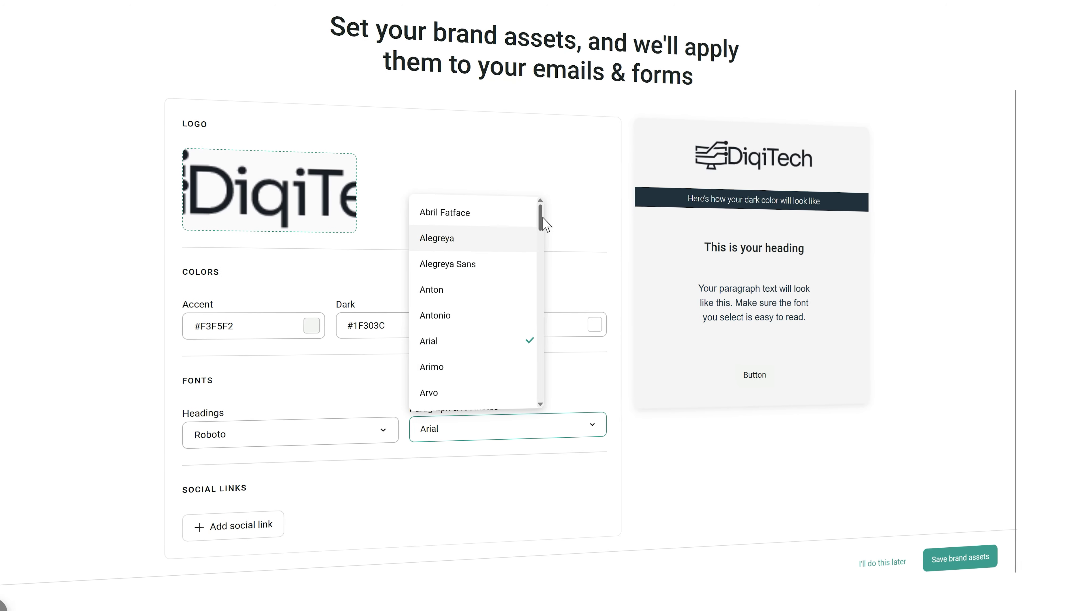
Step: Save the Welcome flow's one-day, Sunday-only delay and open the SMS message step for editing
drag(544, 221, 539, 345)
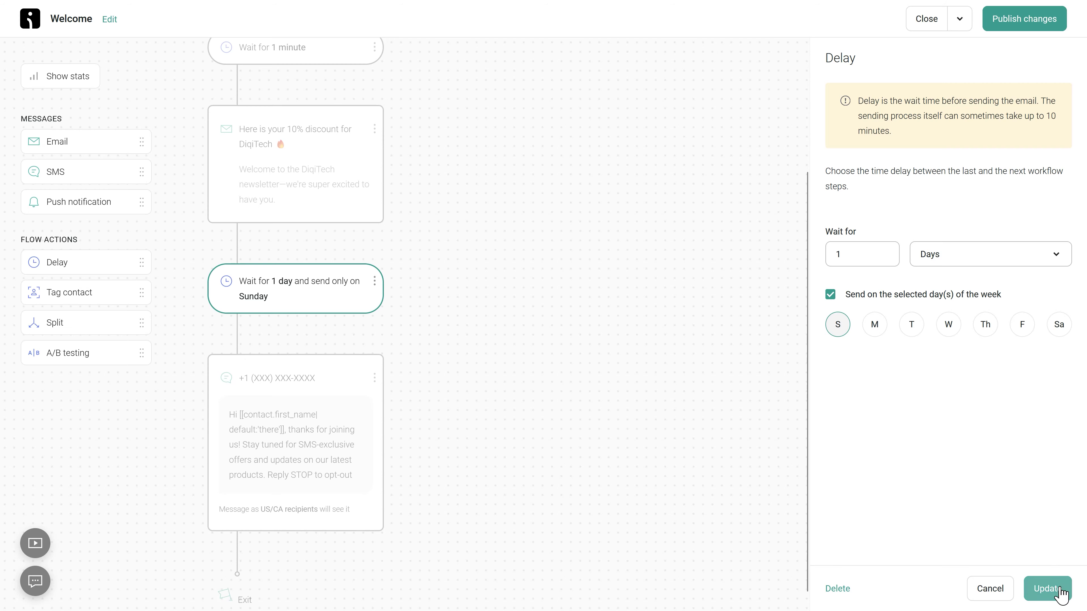
click(1057, 587)
click(299, 384)
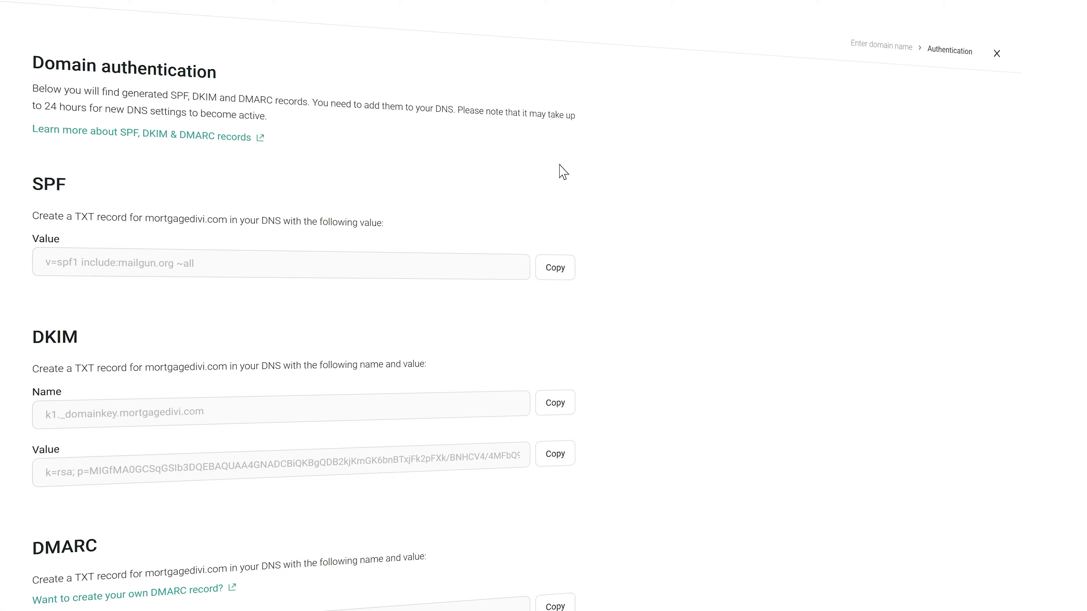
middle_click(759, 192)
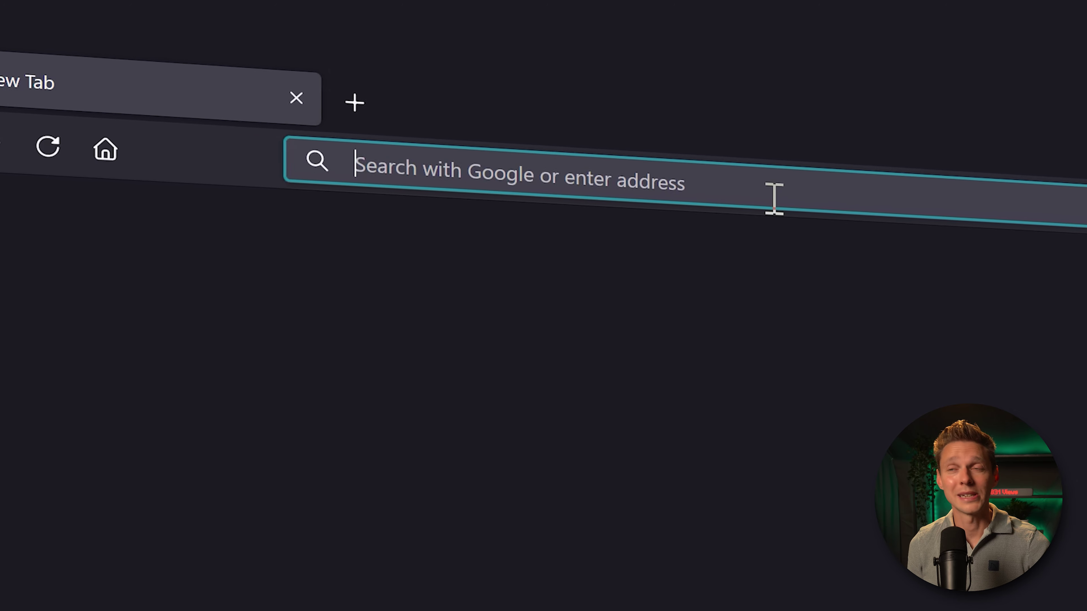
Step: Go to wp.discount/omnisend to reach Omnisend's 30%-off WooCommerce deal page
text(wp)
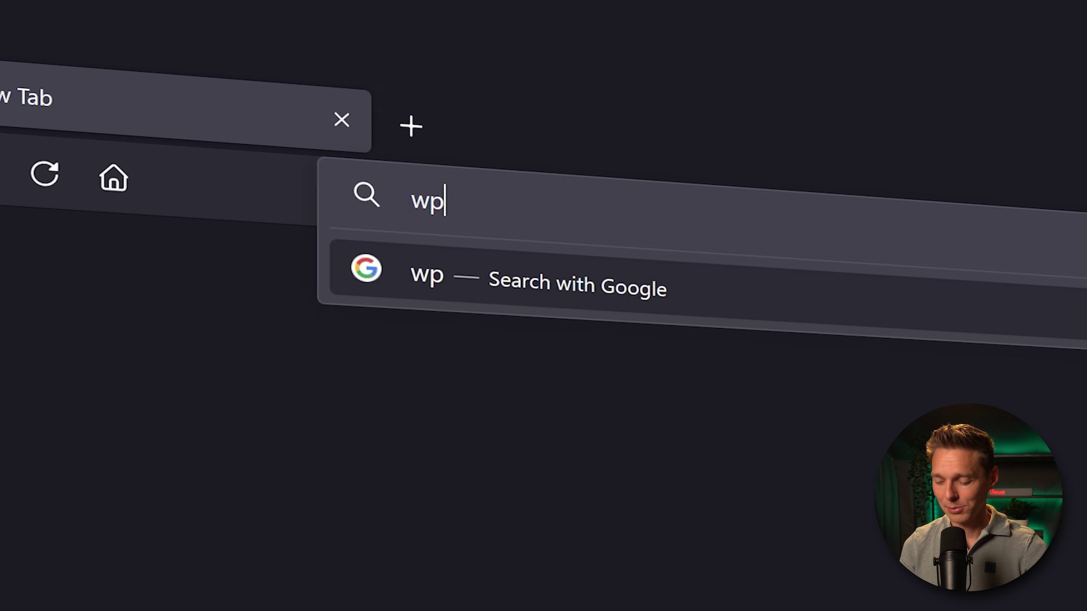
text(.discount/)
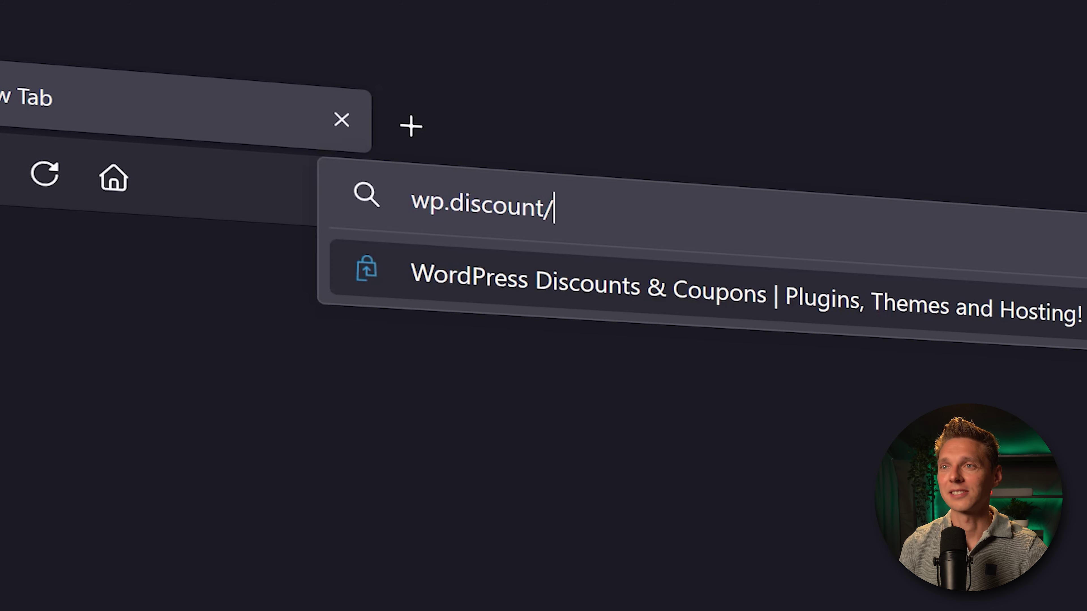
text(omnisend)
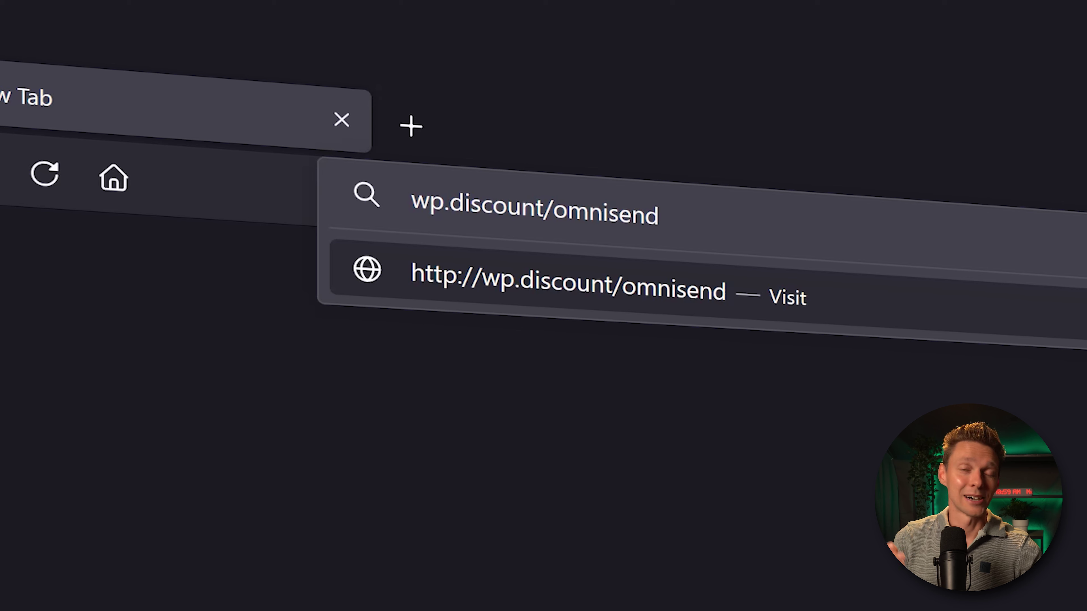
key(Return)
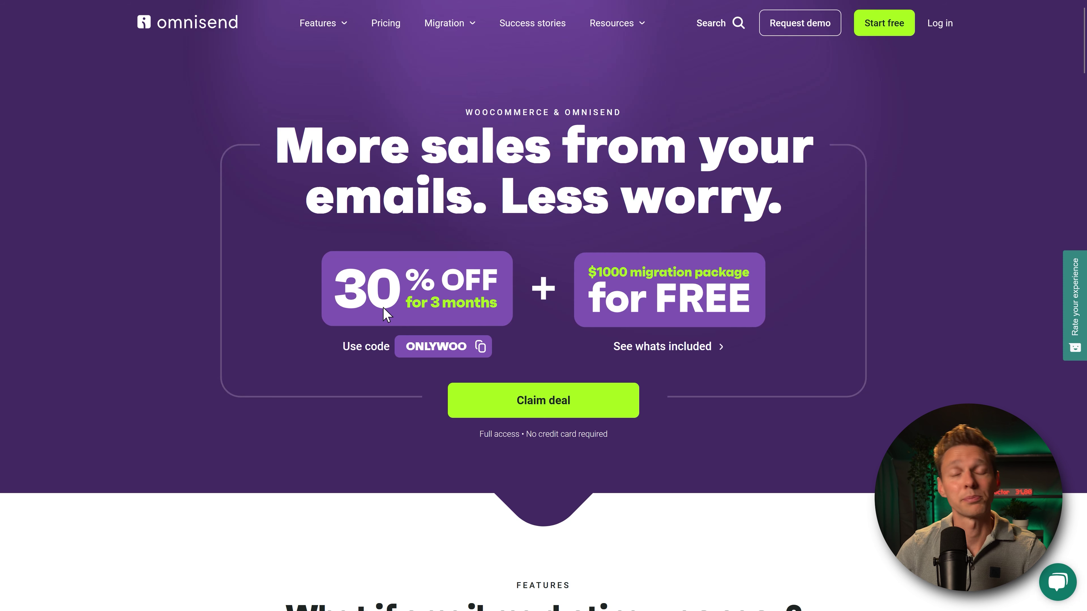
Step: Copy code ONLYWOO, claim the deal and sign up by email with autofilled credentials
click(445, 348)
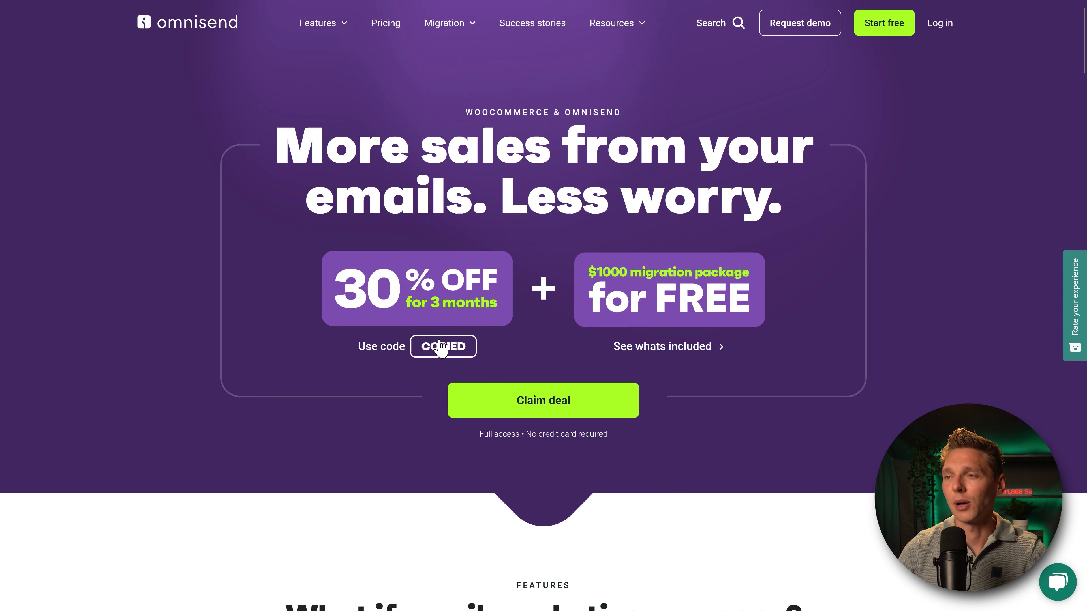
click(552, 407)
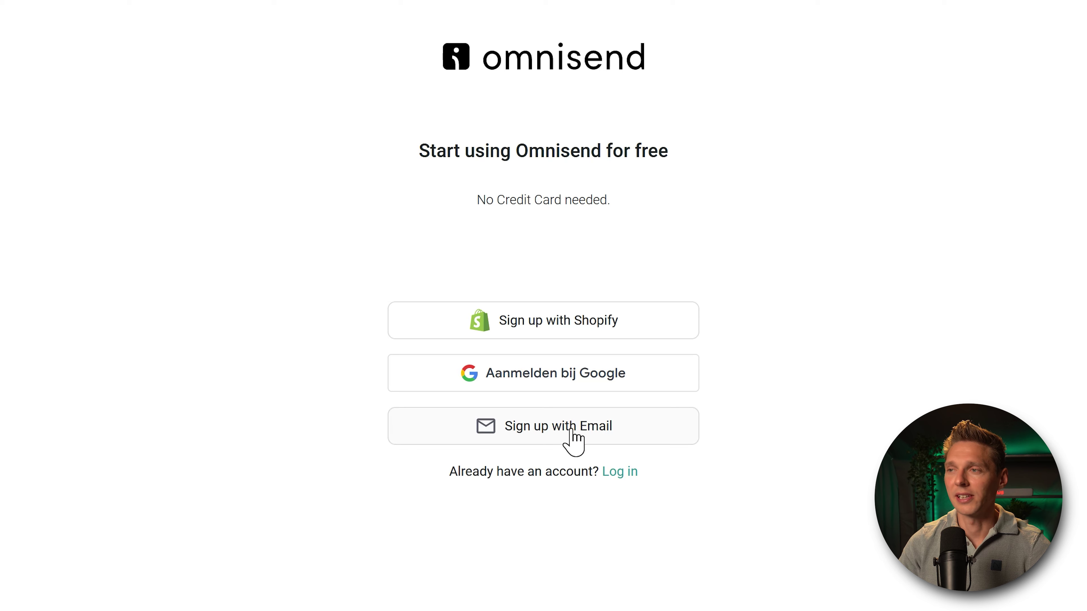
click(571, 430)
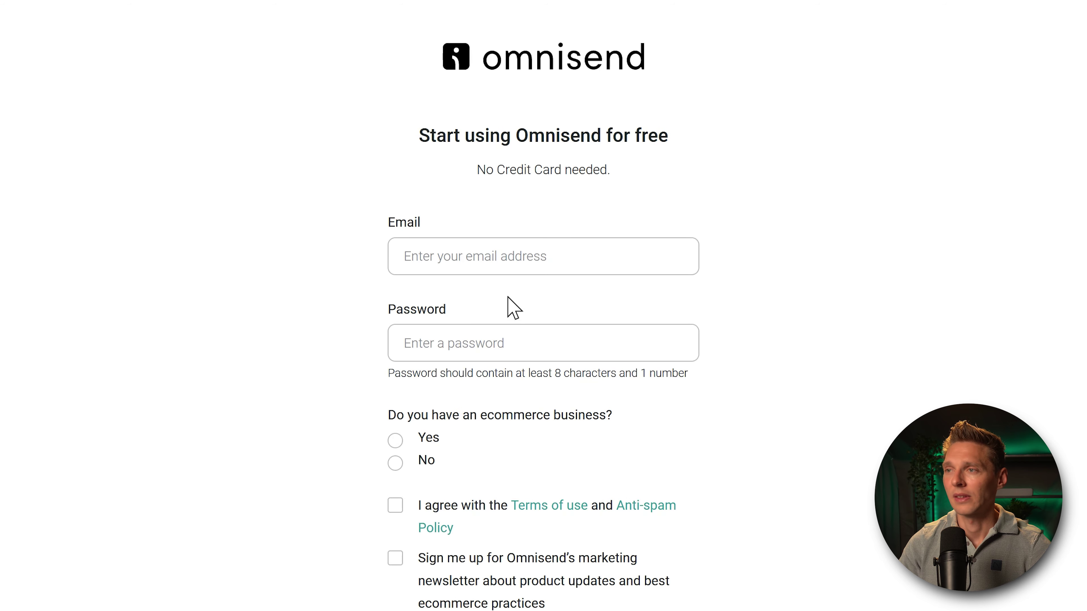
click(640, 261)
click(655, 292)
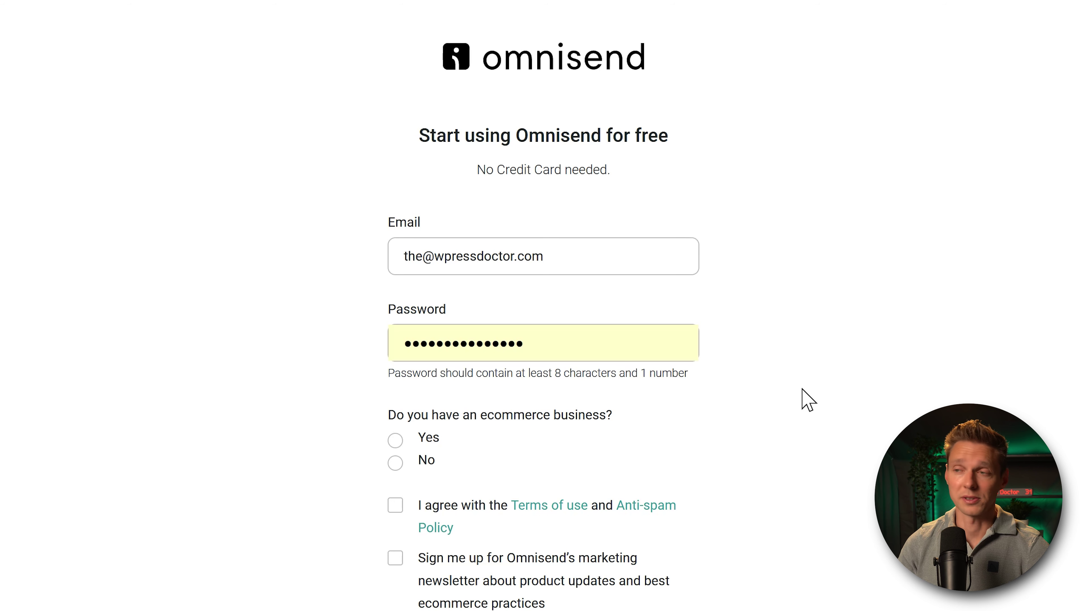
Step: Mark the business as selling online, accept terms and newsletter, and submit the registration
click(395, 440)
click(395, 505)
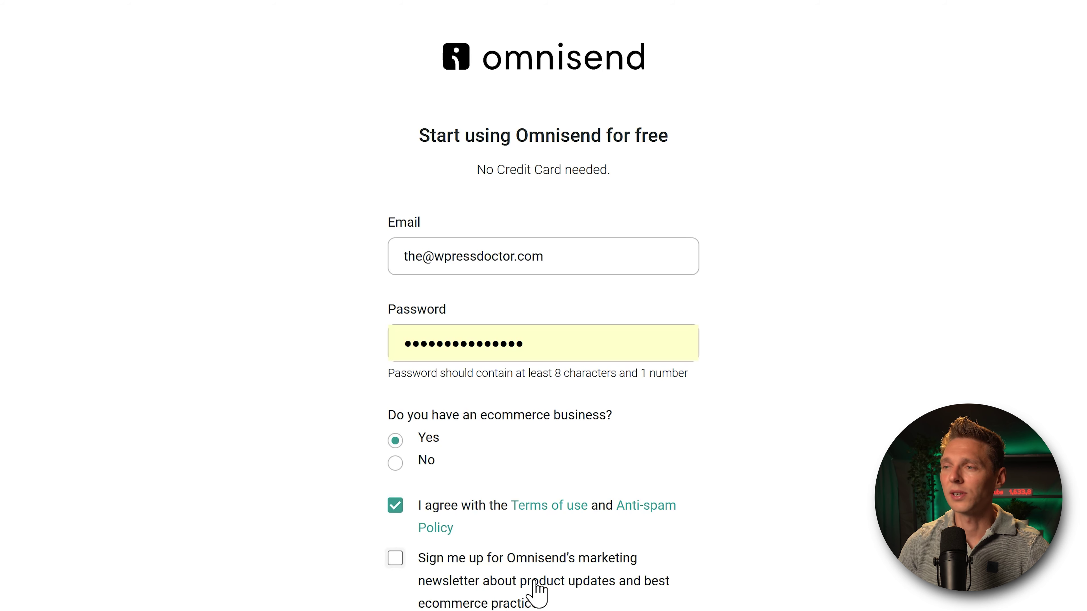
click(397, 561)
scroll(400, 574, down, 2)
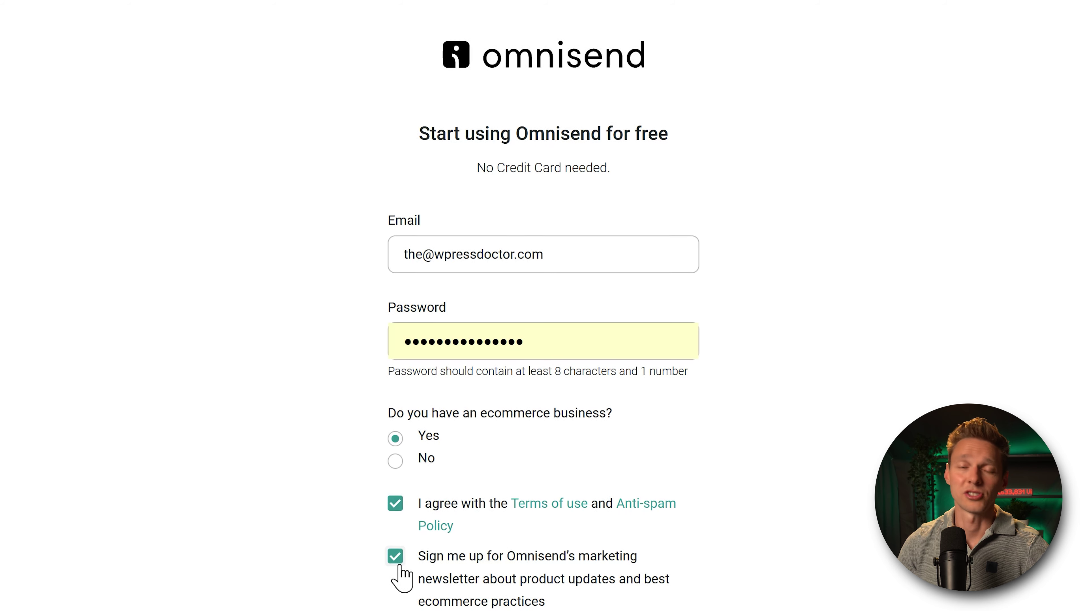
scroll(402, 544, down, 4)
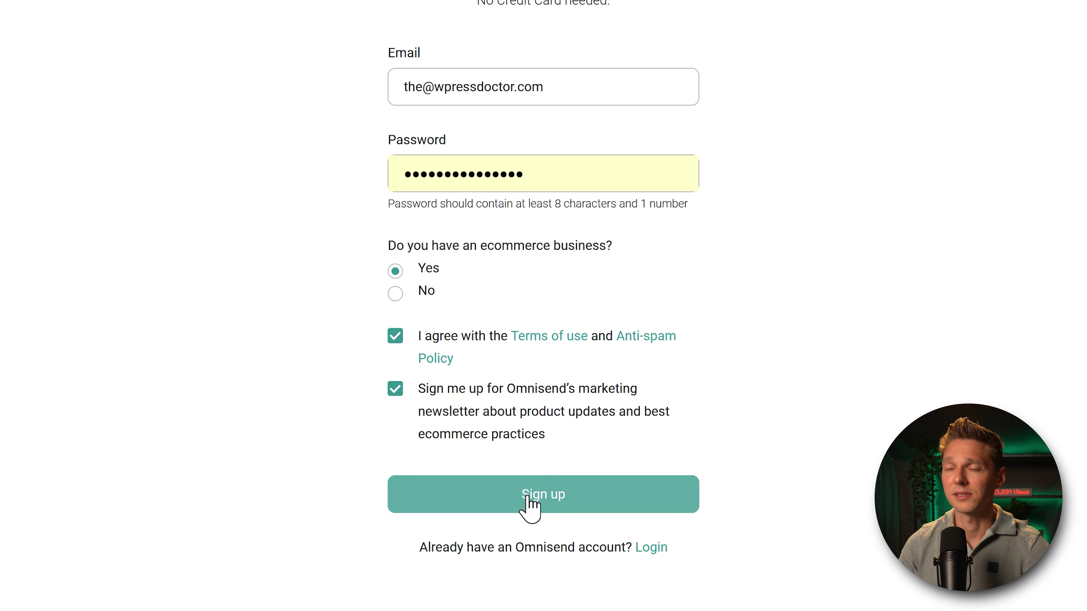
click(527, 501)
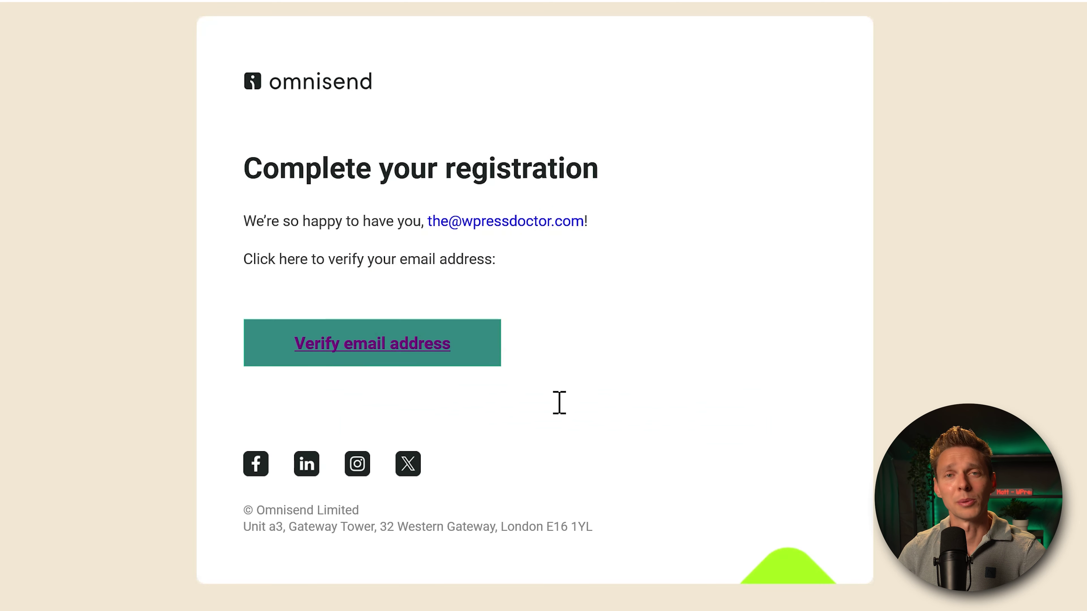
Step: Verify the email, complete the DiqiTech profile with Mailchimp and WooCommerce, then open the Country list
click(460, 357)
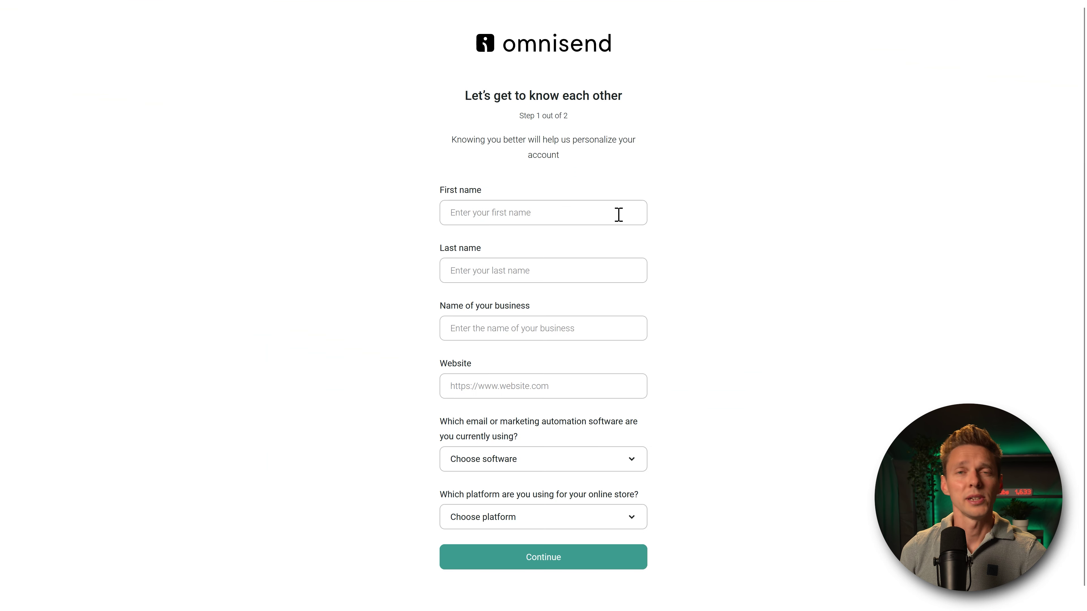
click(619, 214)
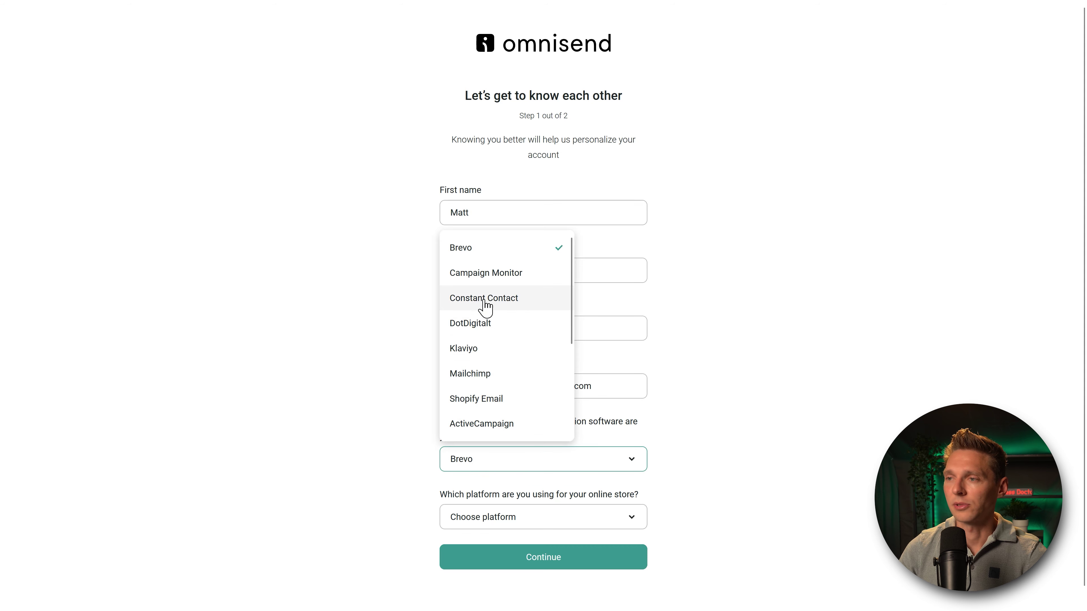
click(486, 377)
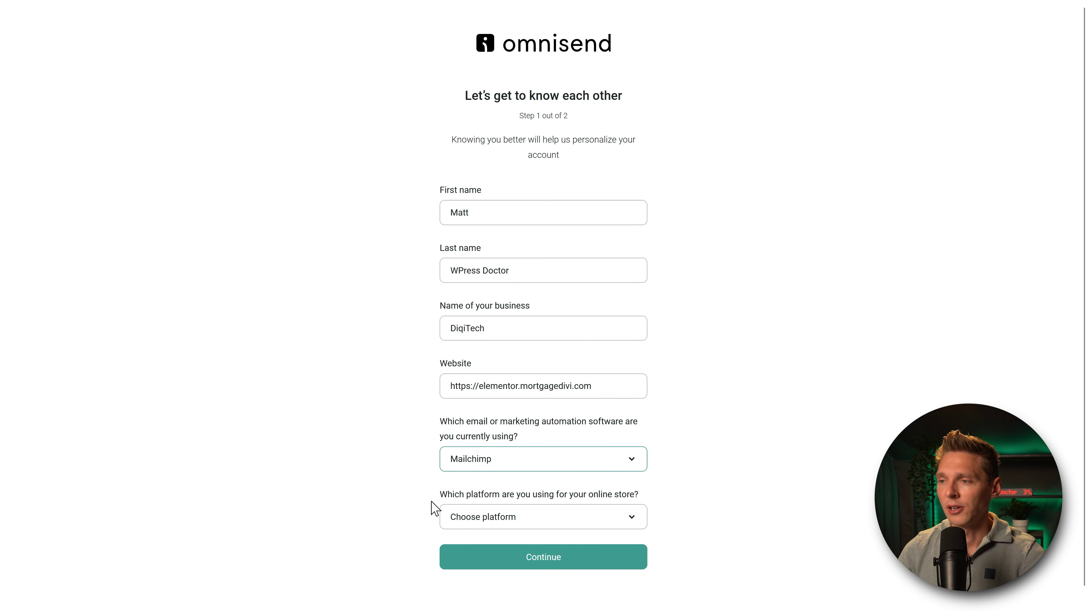
click(618, 518)
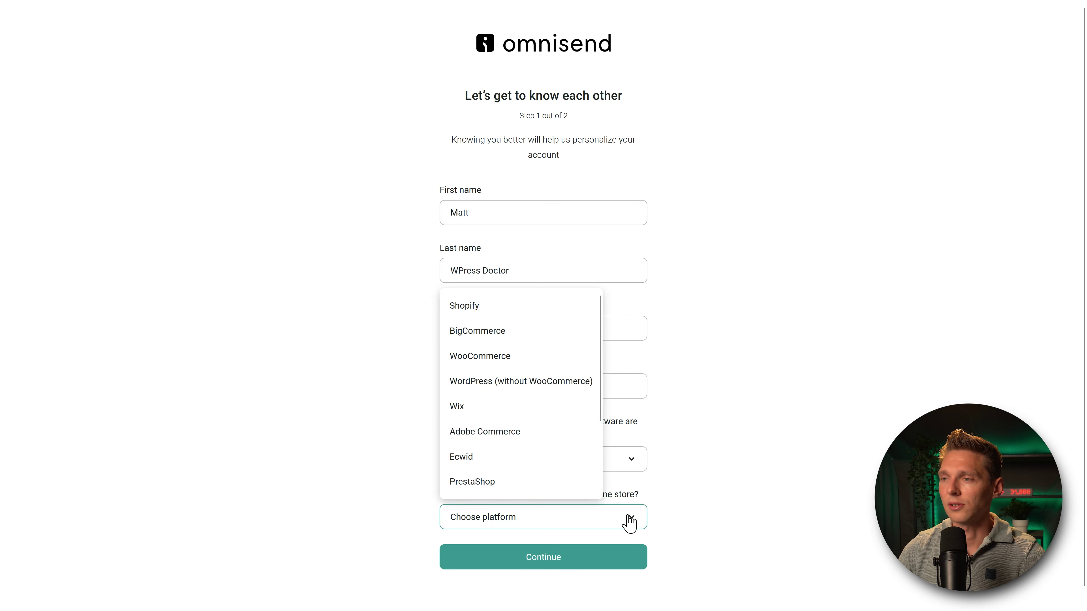
click(498, 357)
click(552, 559)
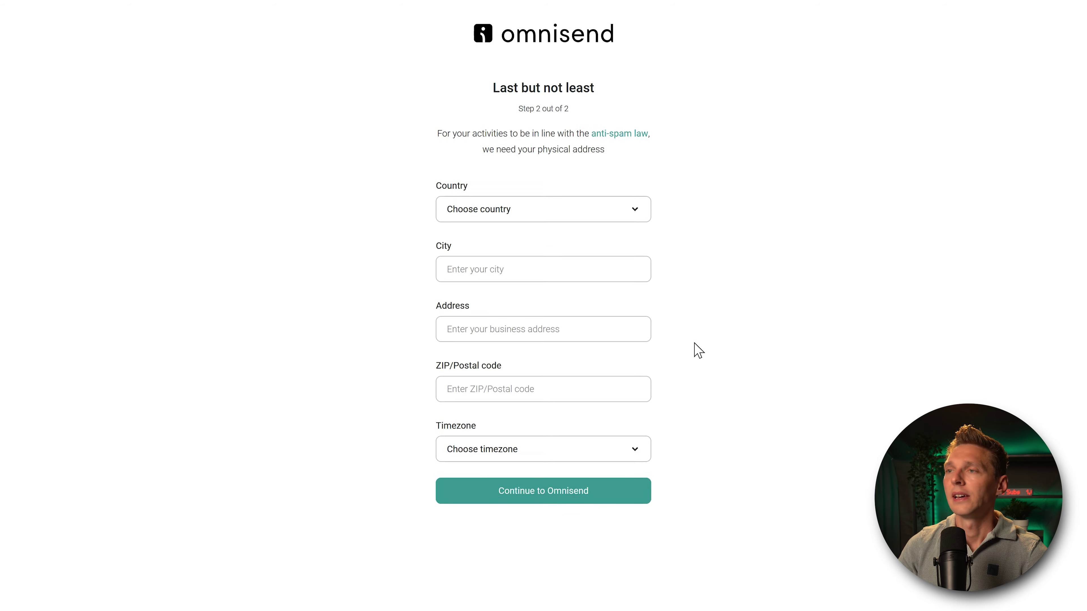
click(538, 173)
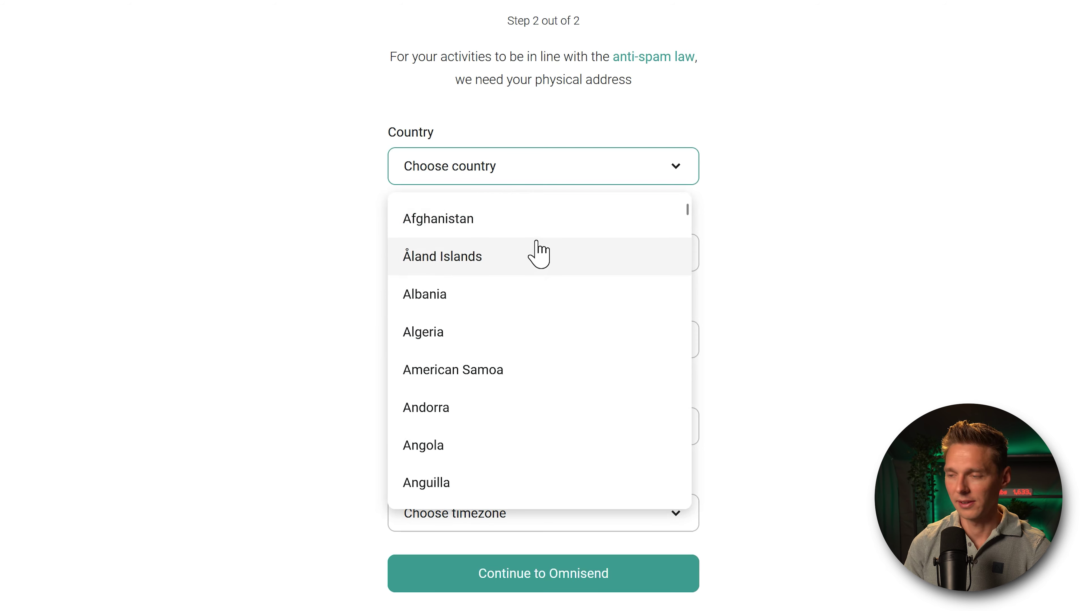
scroll(537, 250, down, 20)
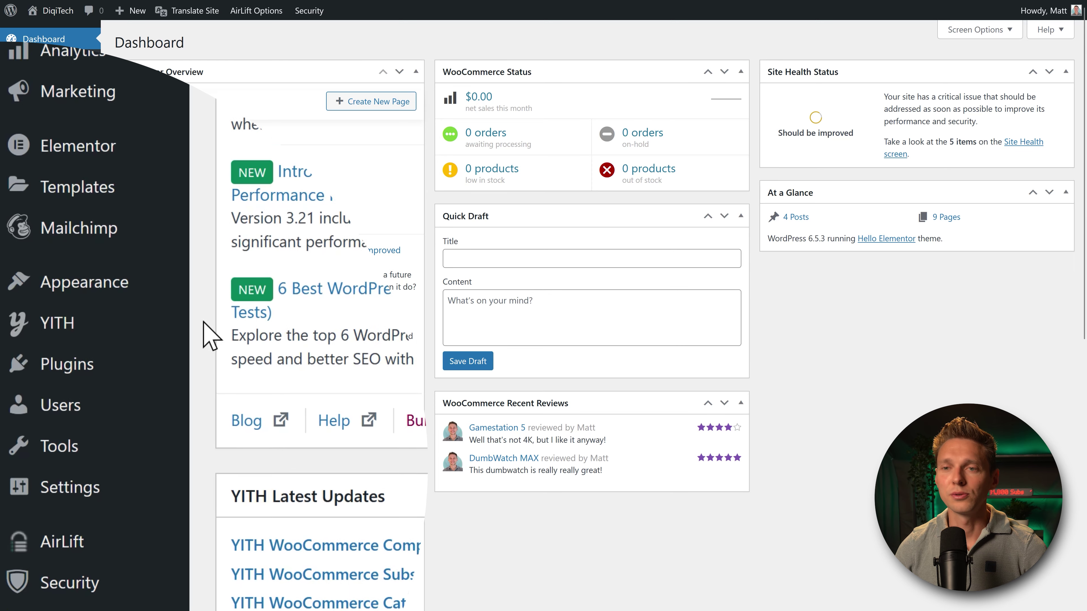
Step: Search plugins for 'omnisend', then install and activate Email Marketing for WooCommerce
mouse_move(114, 388)
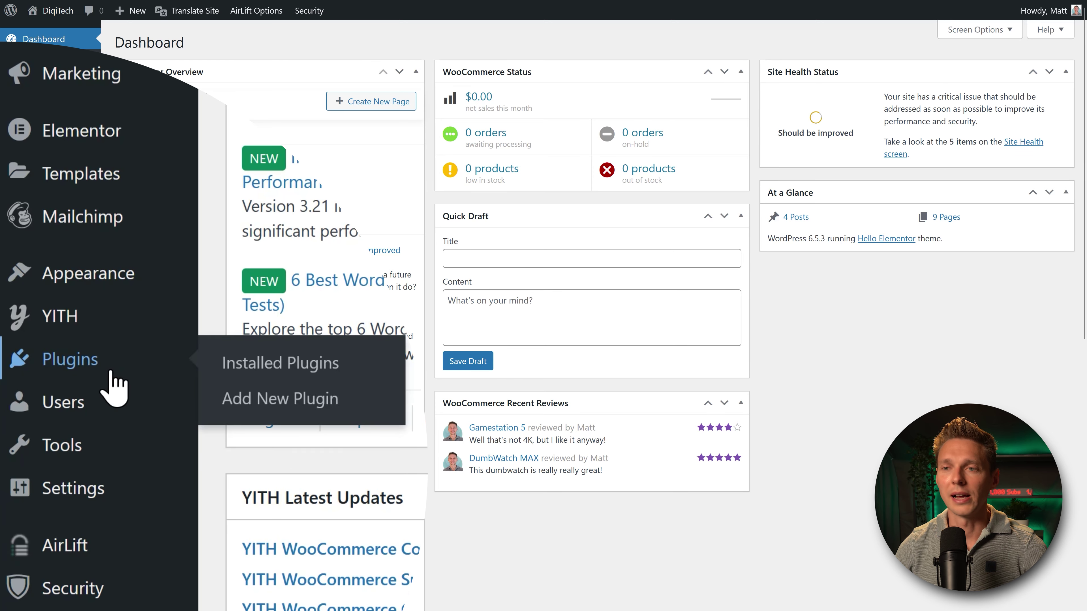
click(322, 406)
click(928, 78)
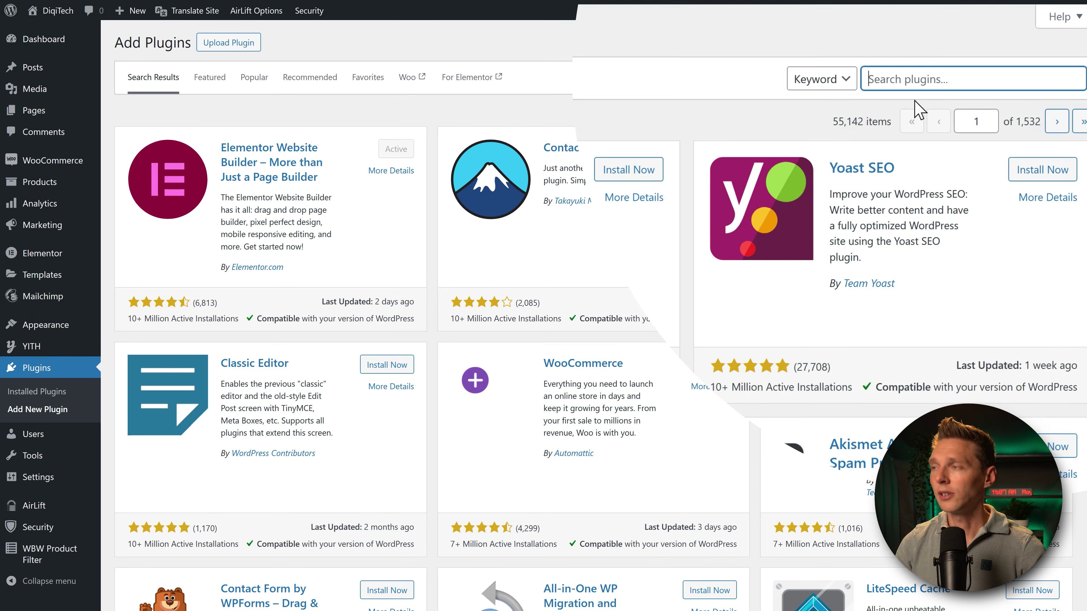
text(omnisend)
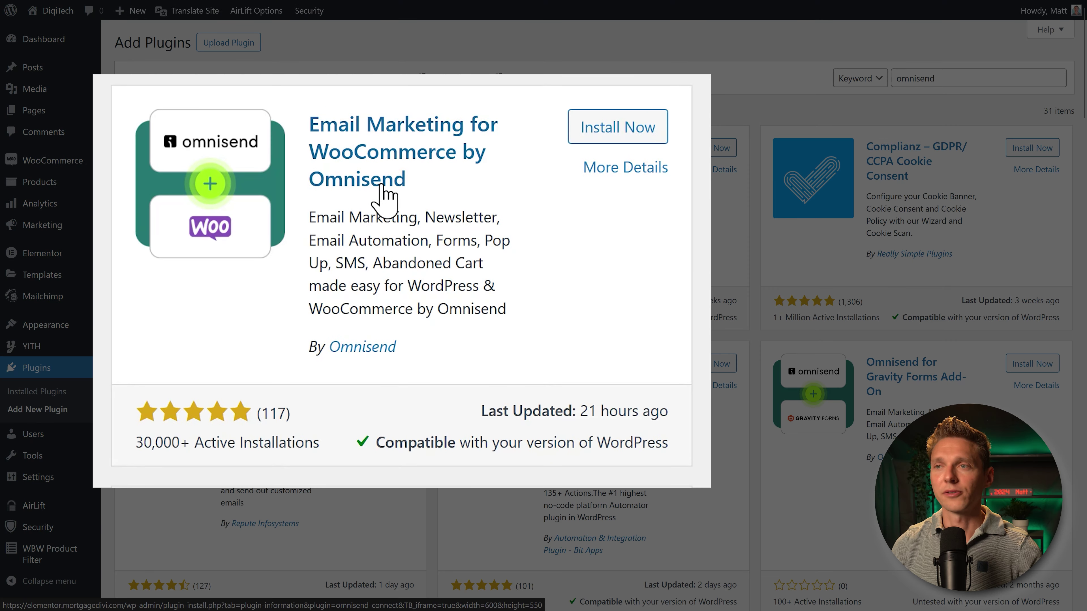
click(625, 138)
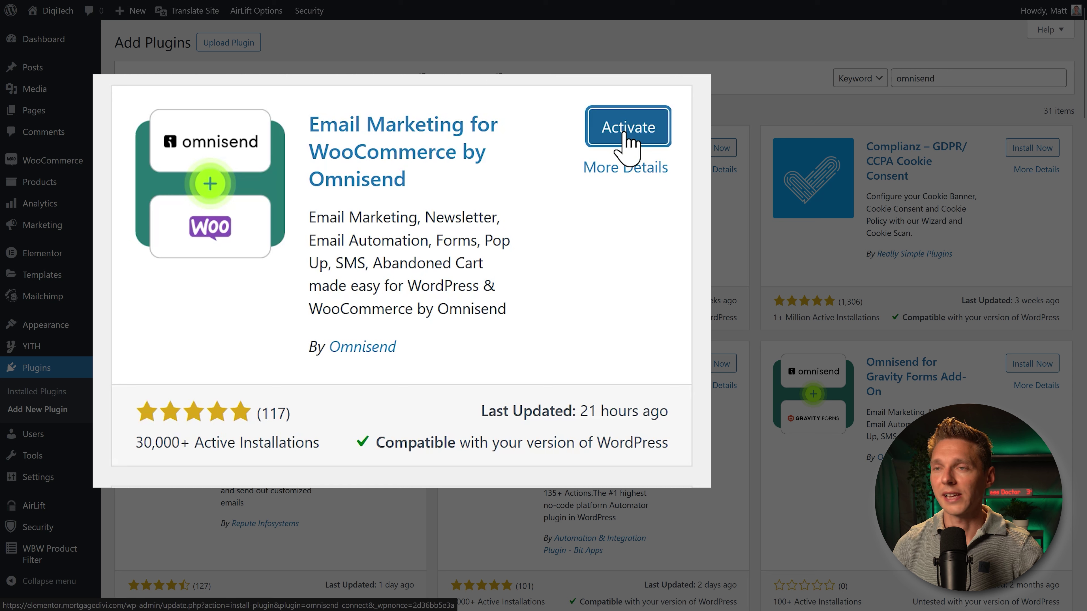
click(625, 135)
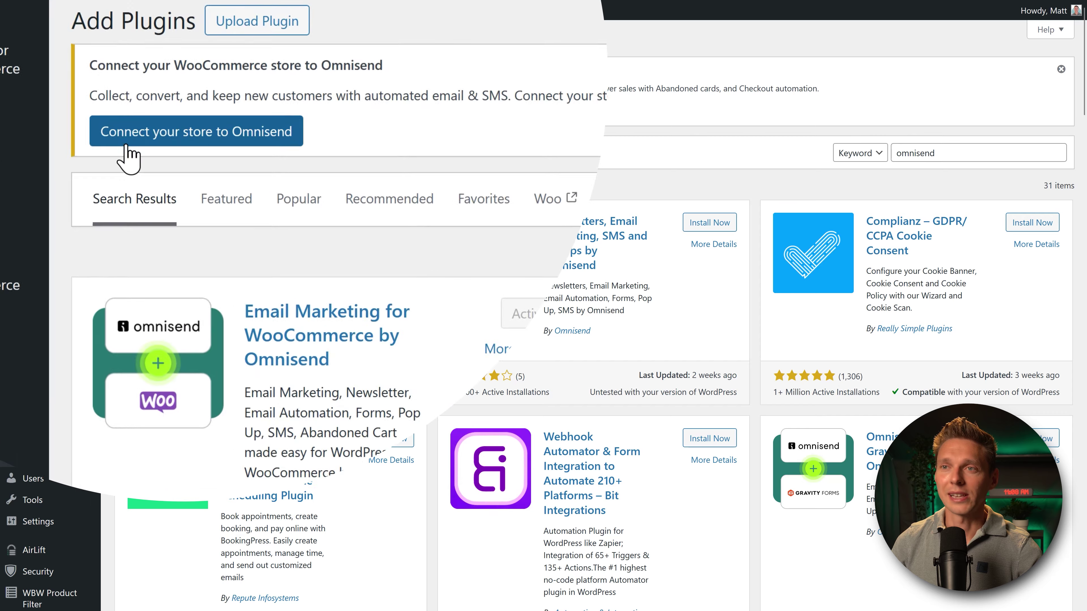
Step: Link the WooCommerce store to the existing Omnisend account and approve its store access
click(193, 157)
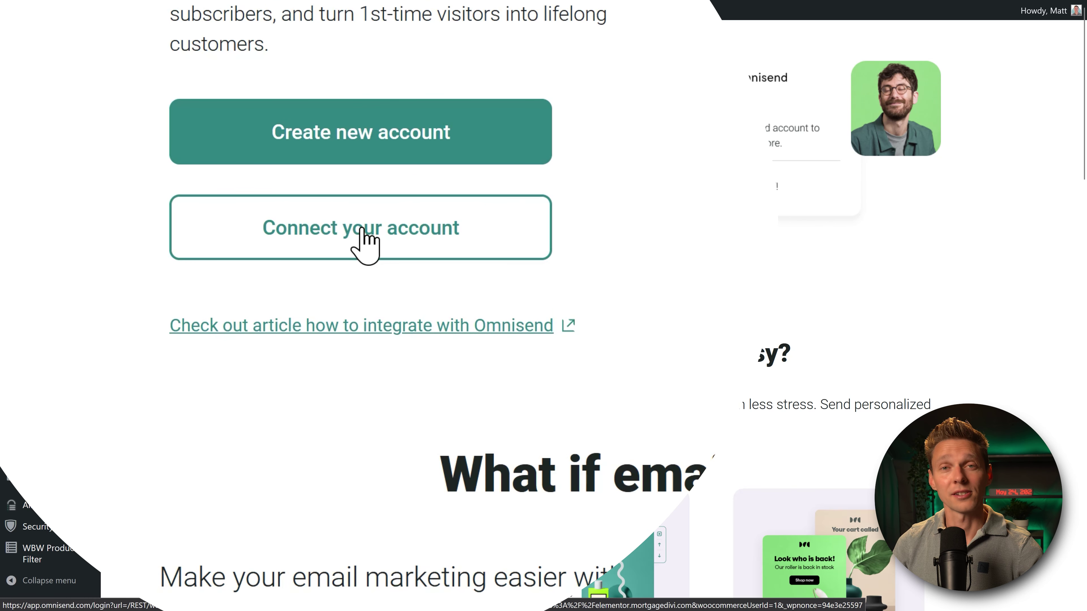
click(362, 240)
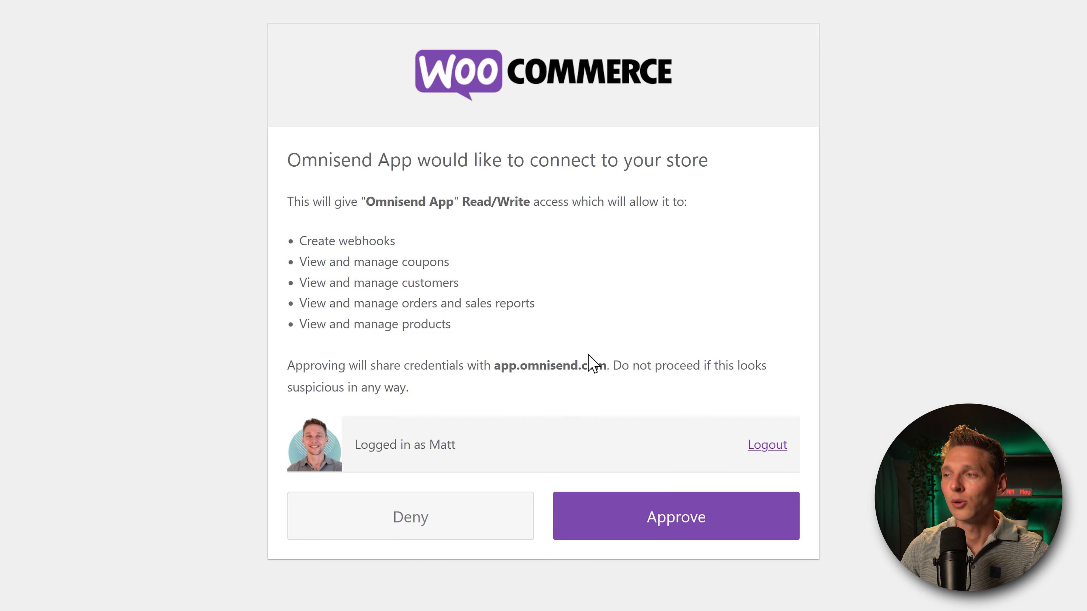
click(673, 518)
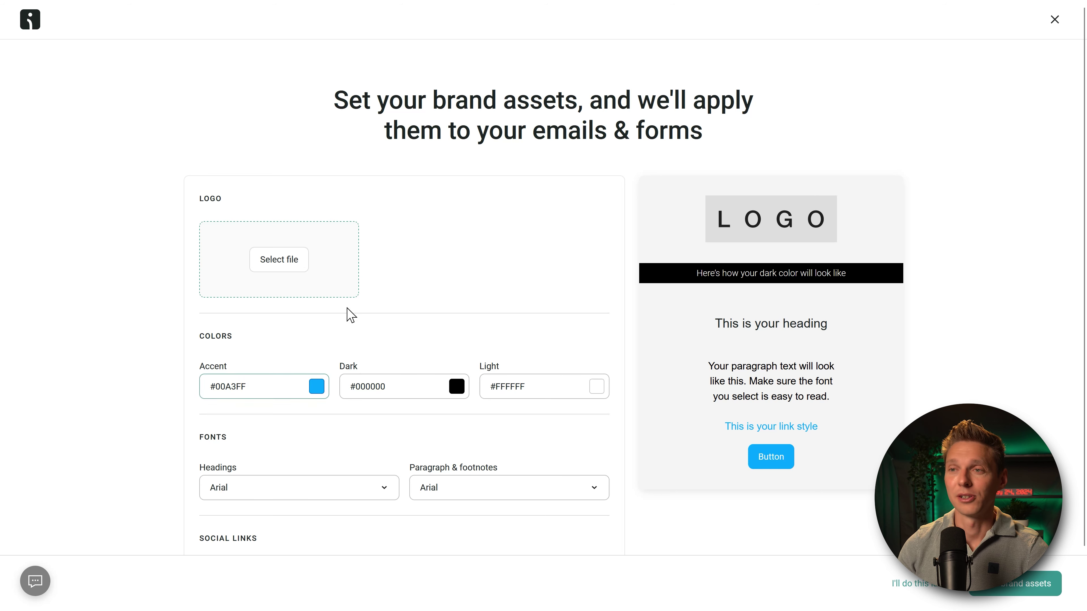
Step: Leave the empty Omnisend image library for the Omnisend for WooCommerce settings page
click(283, 268)
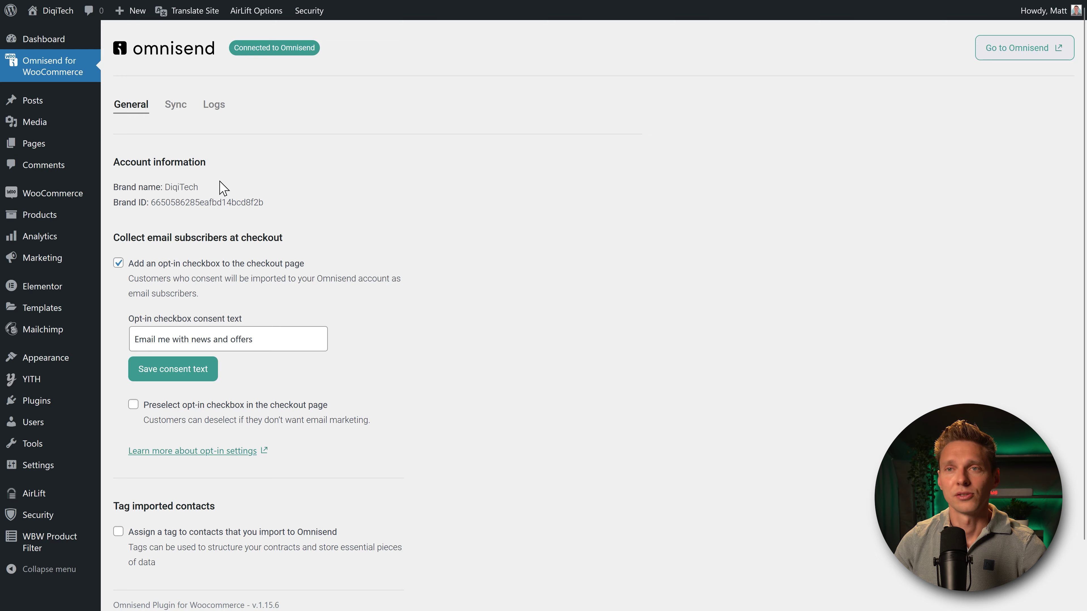
Step: Copy the DiqiTech-Logo.png file URL from the WordPress Media Library
mouse_move(80, 139)
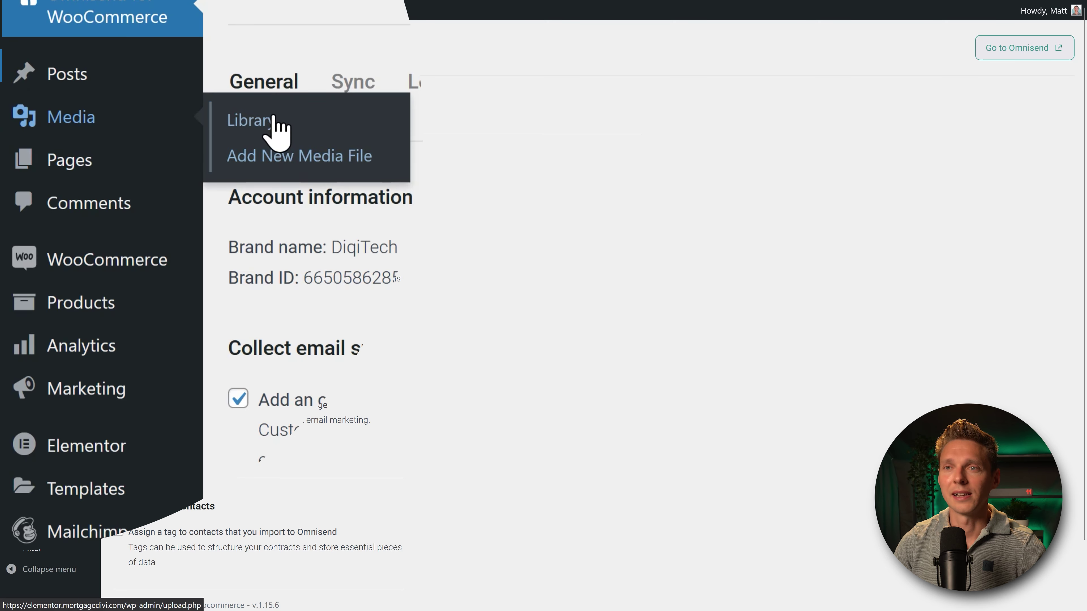
click(272, 125)
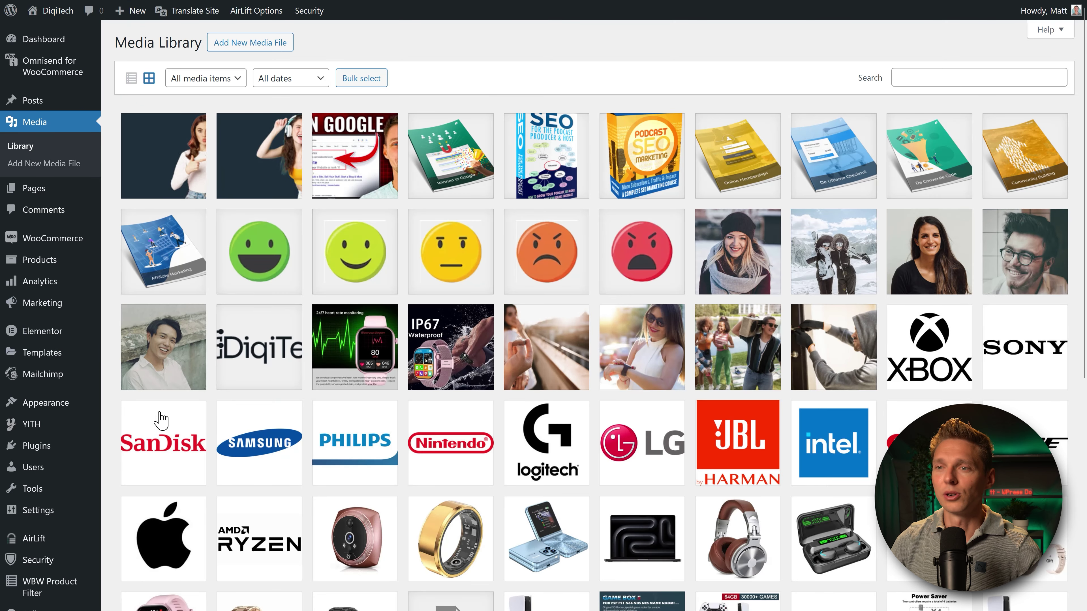
click(266, 377)
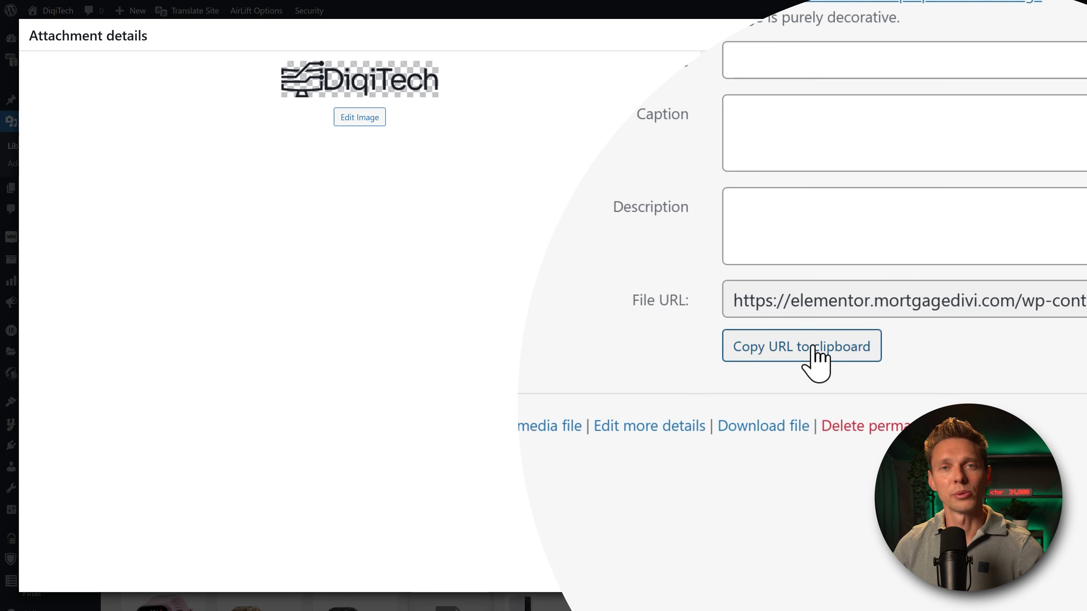
click(814, 347)
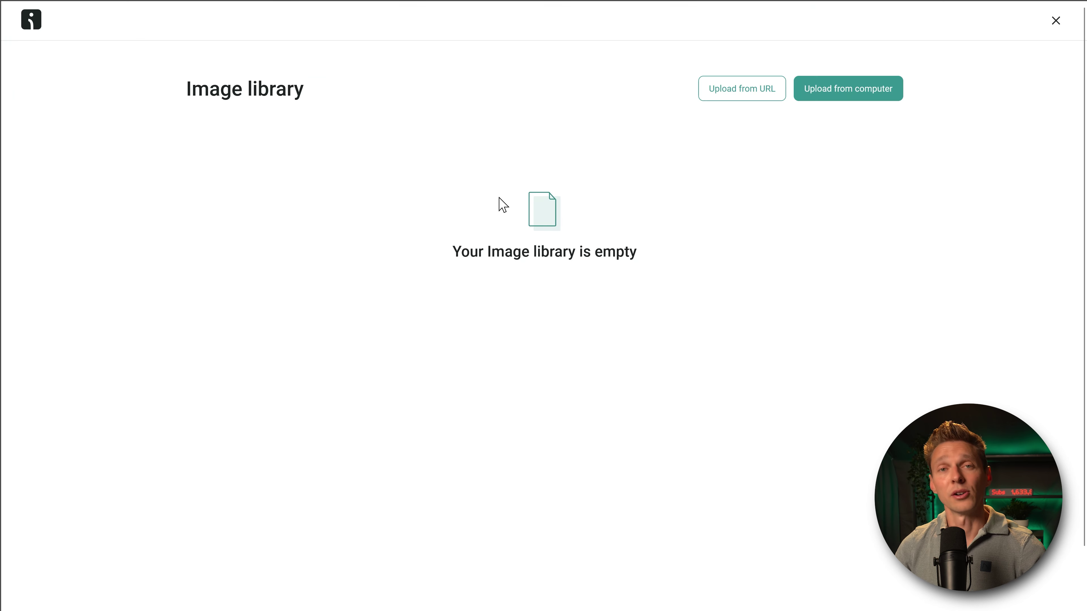
Step: Upload DiqiTech-Logo.png to Omnisend from its pasted URL and select it as the brand logo
click(747, 92)
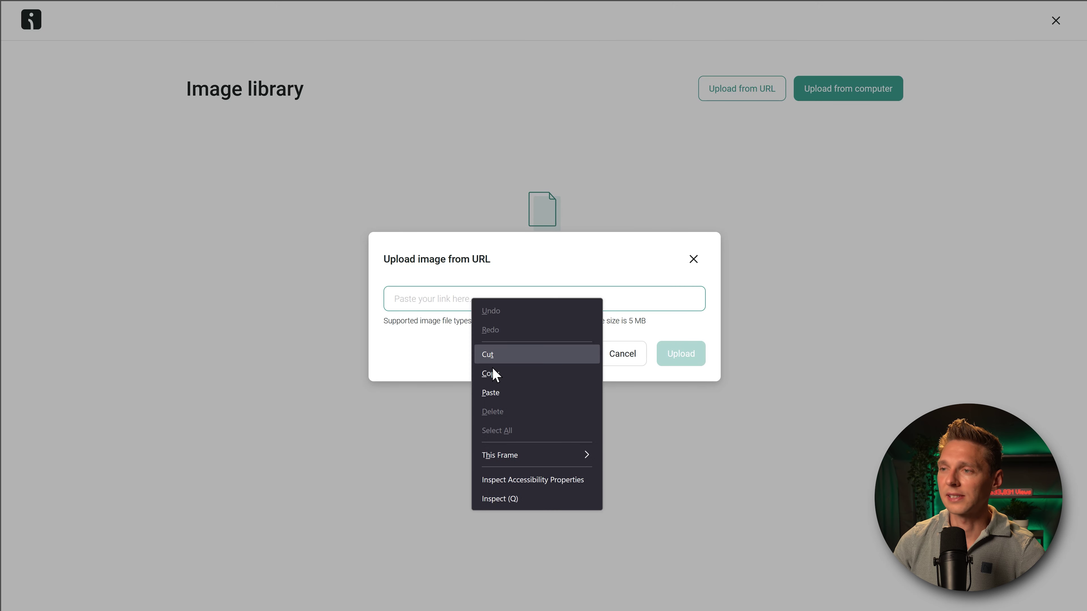
click(492, 392)
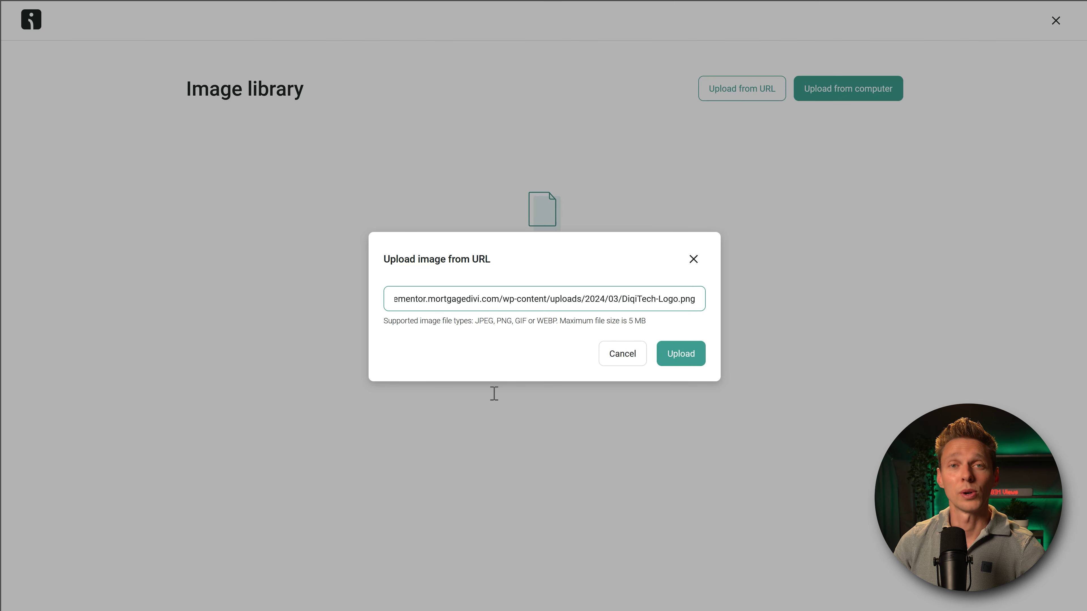
click(694, 362)
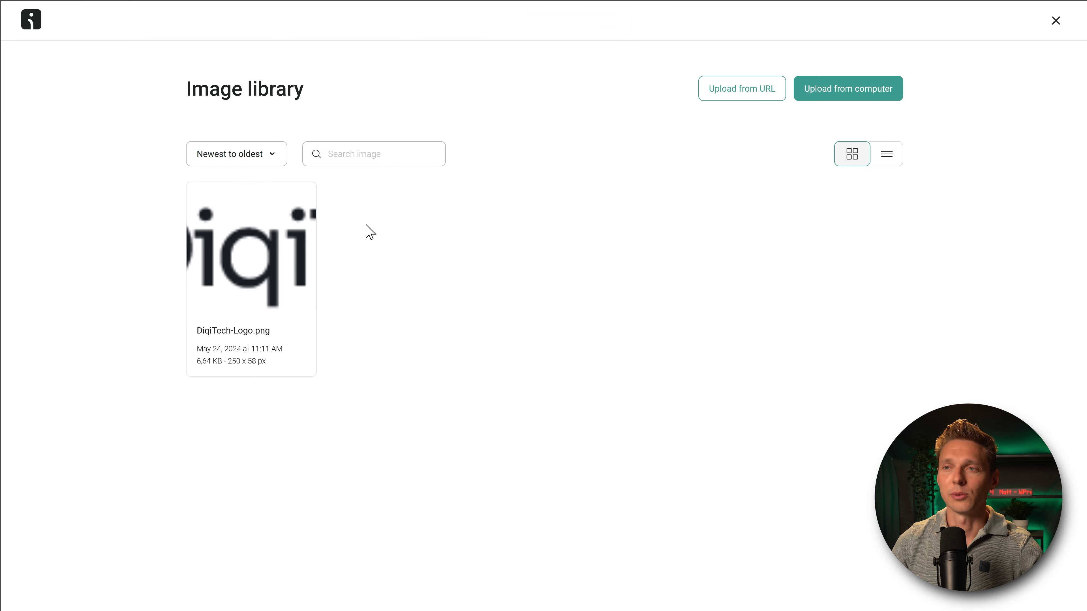
mouse_move(252, 236)
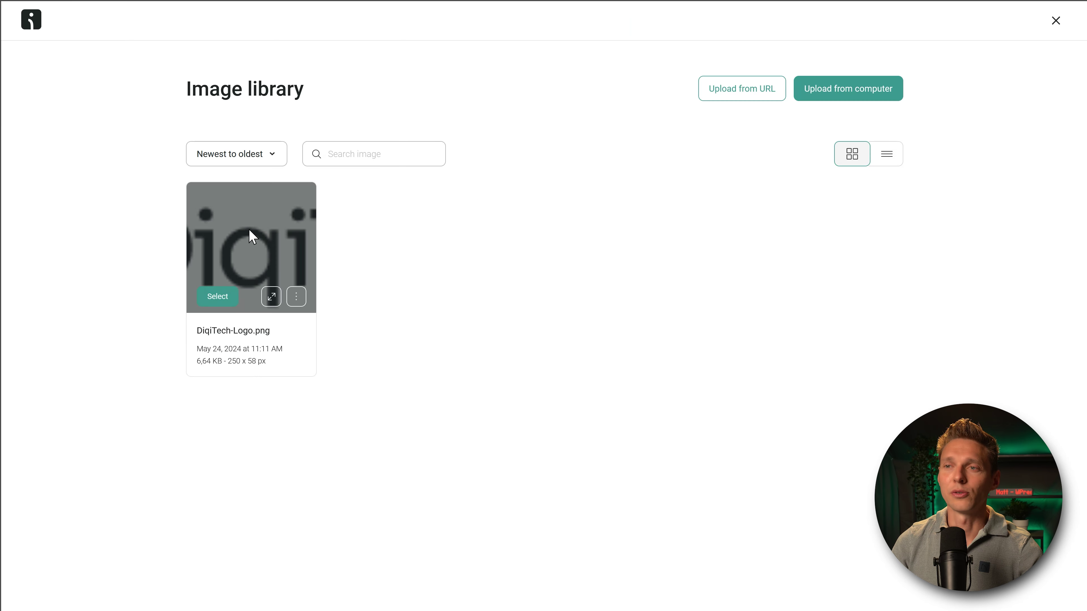
click(218, 296)
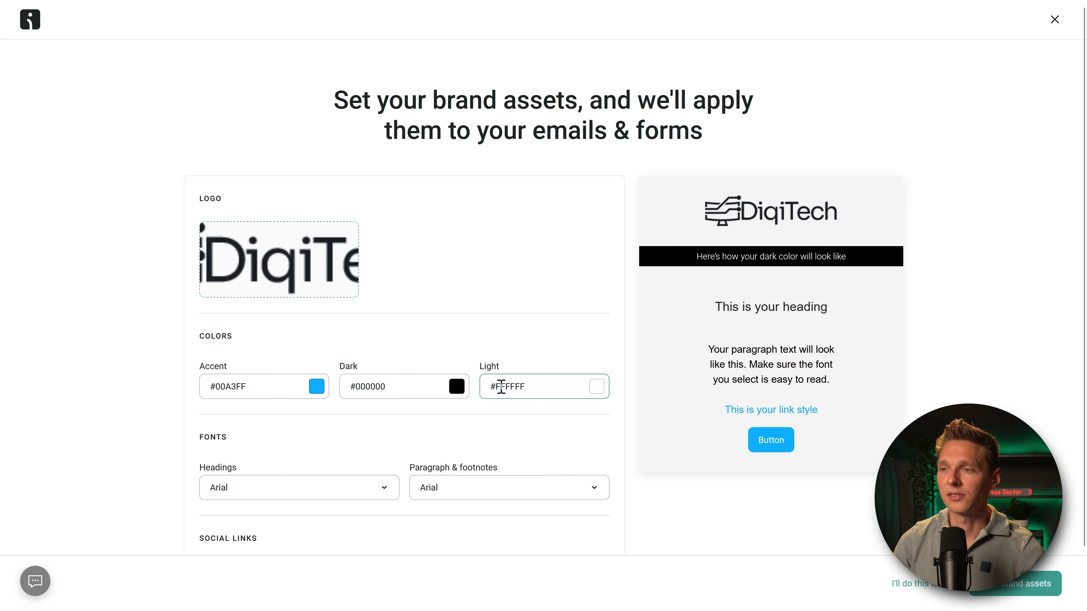
Step: Copy #F3F5F2 from the Colors used PDF and paste it over the Accent colour #00A3FF
key(alt+Tab)
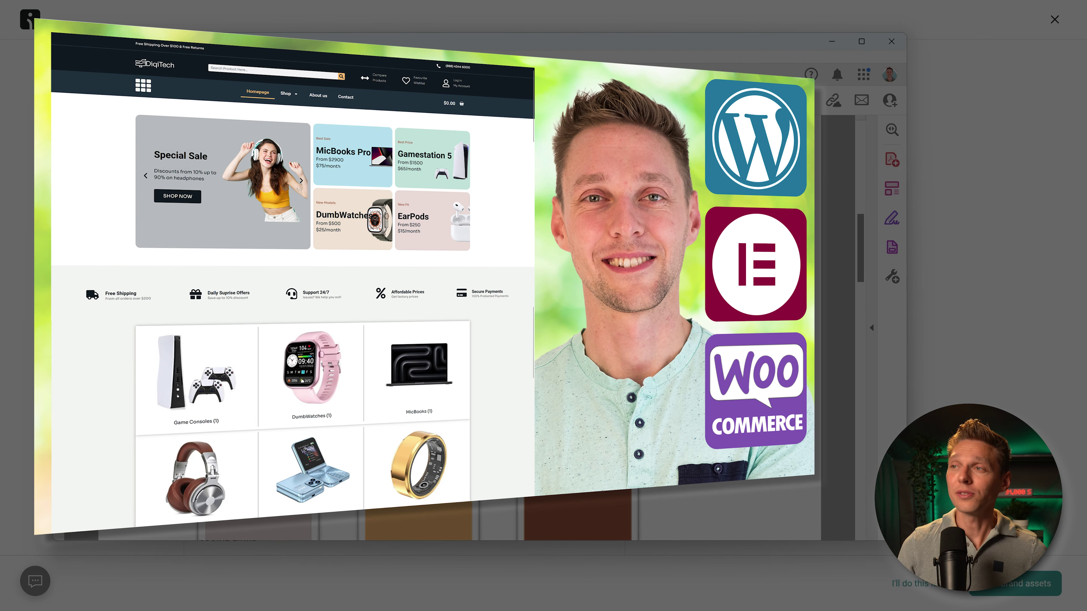
drag(862, 270, 860, 247)
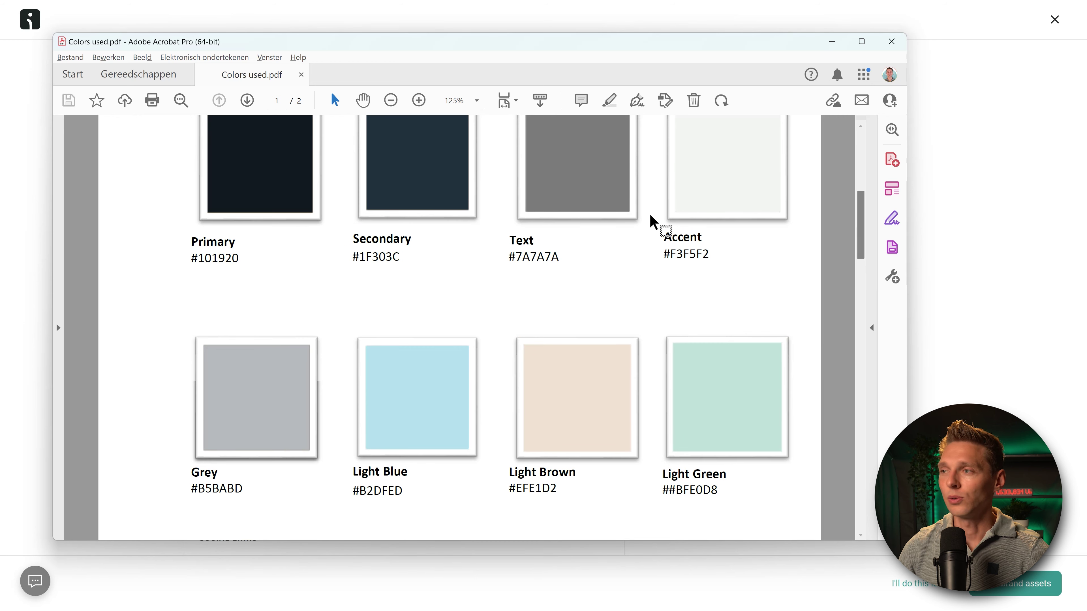
drag(707, 256, 663, 256)
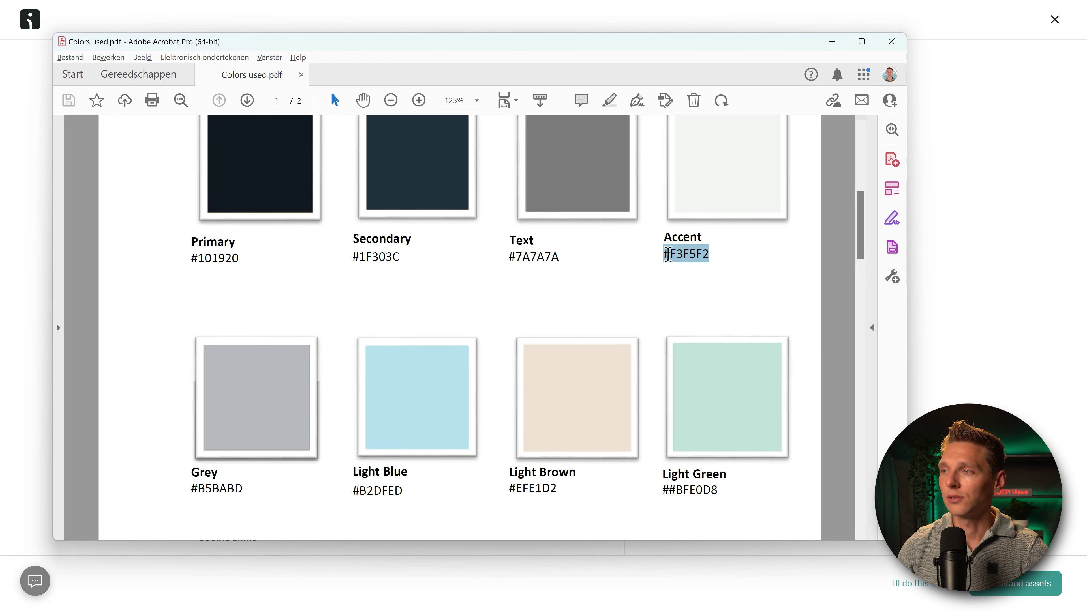
right_click(683, 256)
click(727, 278)
click(934, 250)
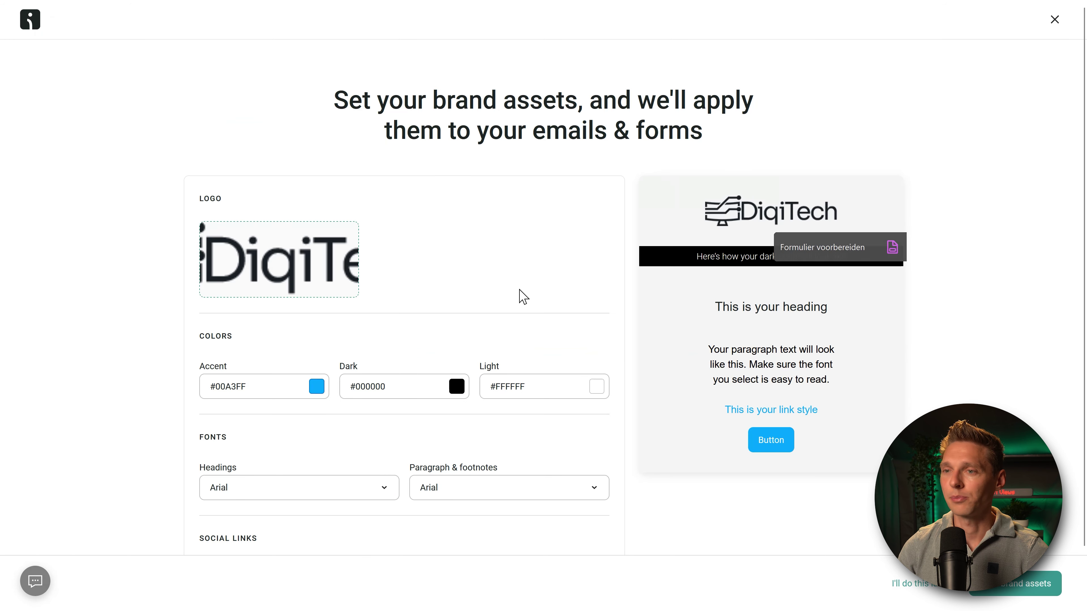
triple_click(242, 389)
right_click(243, 389)
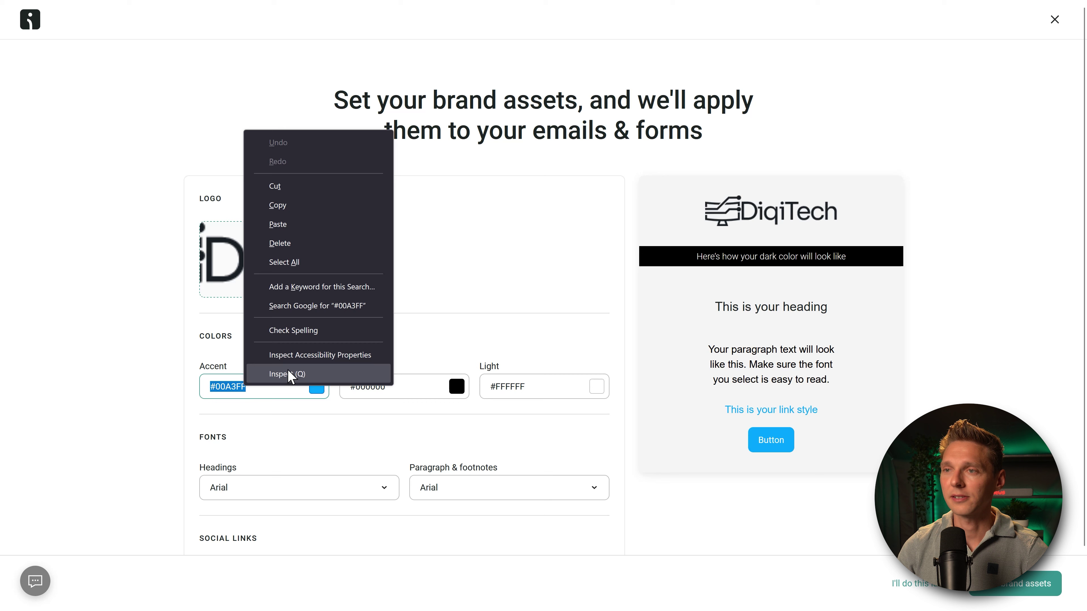
click(299, 224)
Step: Replace the Dark colour #000000 with #1F303C from the PDF, leaving Light at #FFFFFF
click(408, 391)
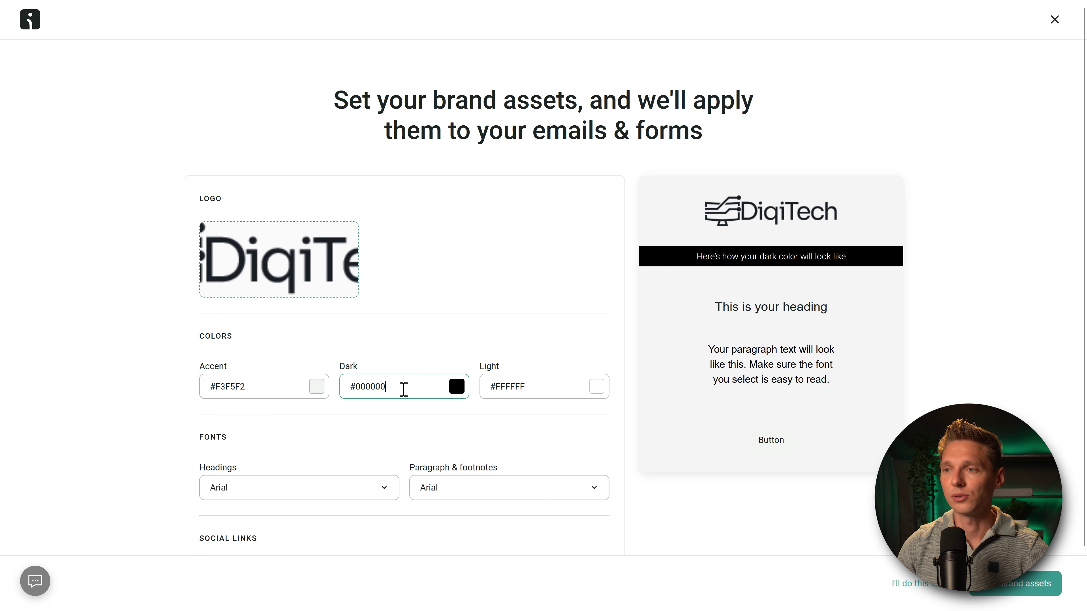
key(alt+Tab)
scroll(378, 301, up, 1)
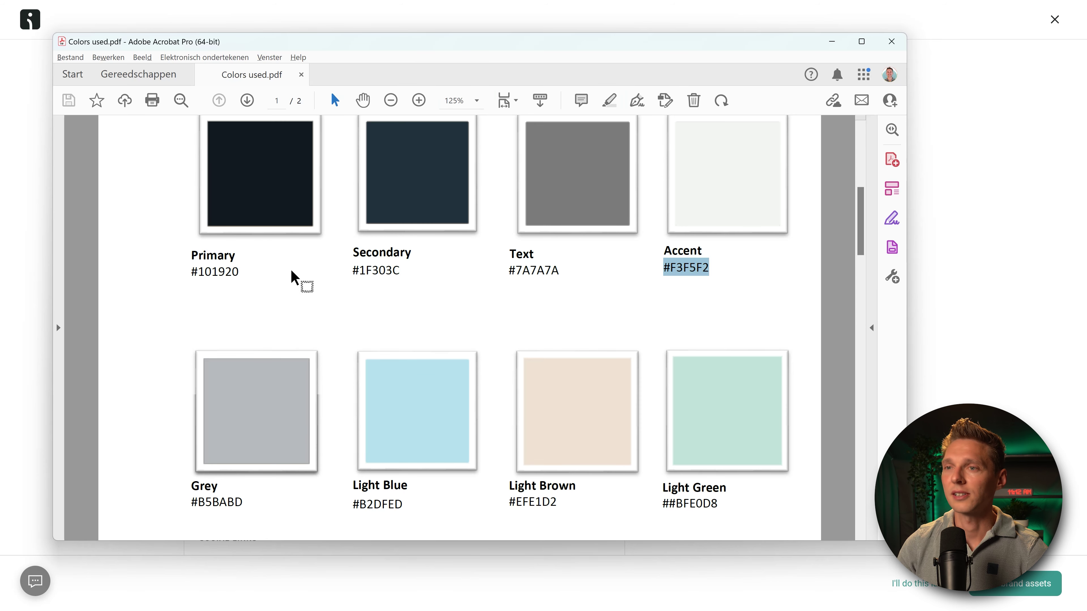
drag(239, 271, 191, 271)
drag(400, 270, 358, 276)
right_click(358, 276)
click(408, 282)
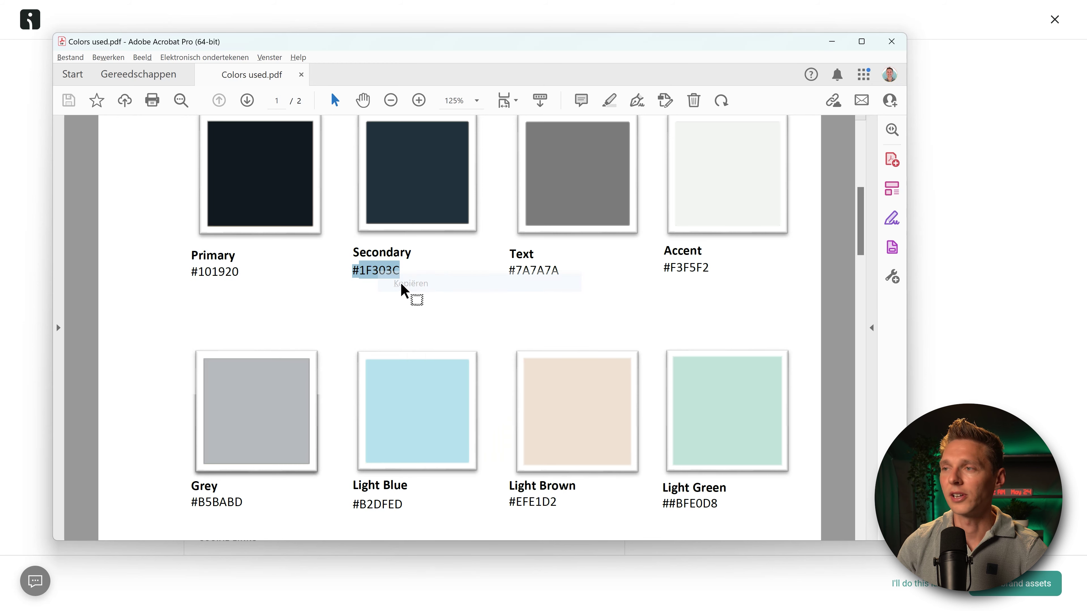
click(980, 311)
click(402, 387)
key(ctrl+a)
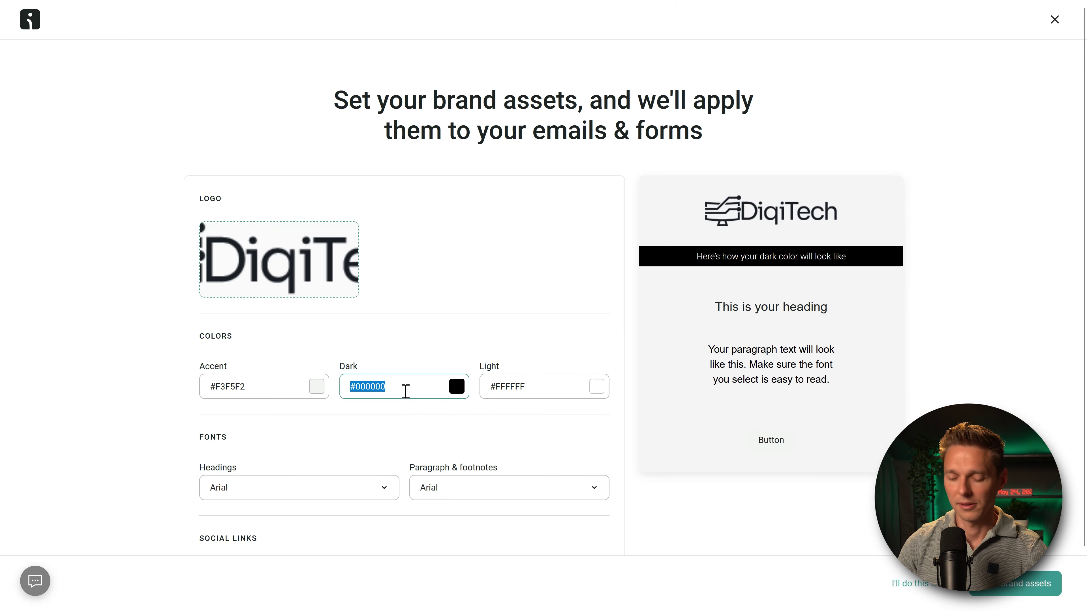
key(ctrl+v)
click(434, 355)
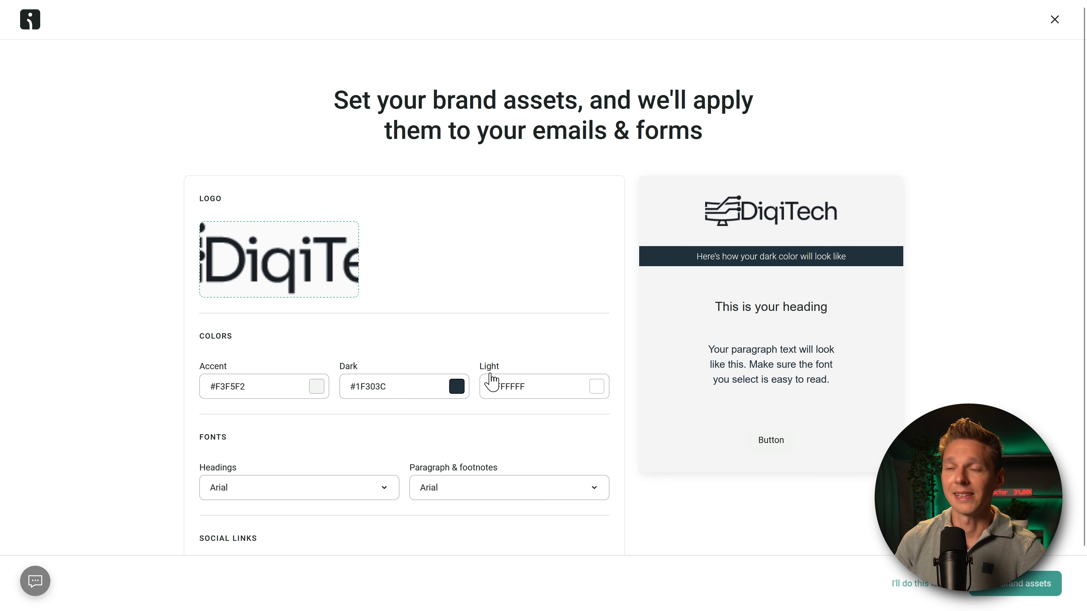
click(491, 381)
click(522, 417)
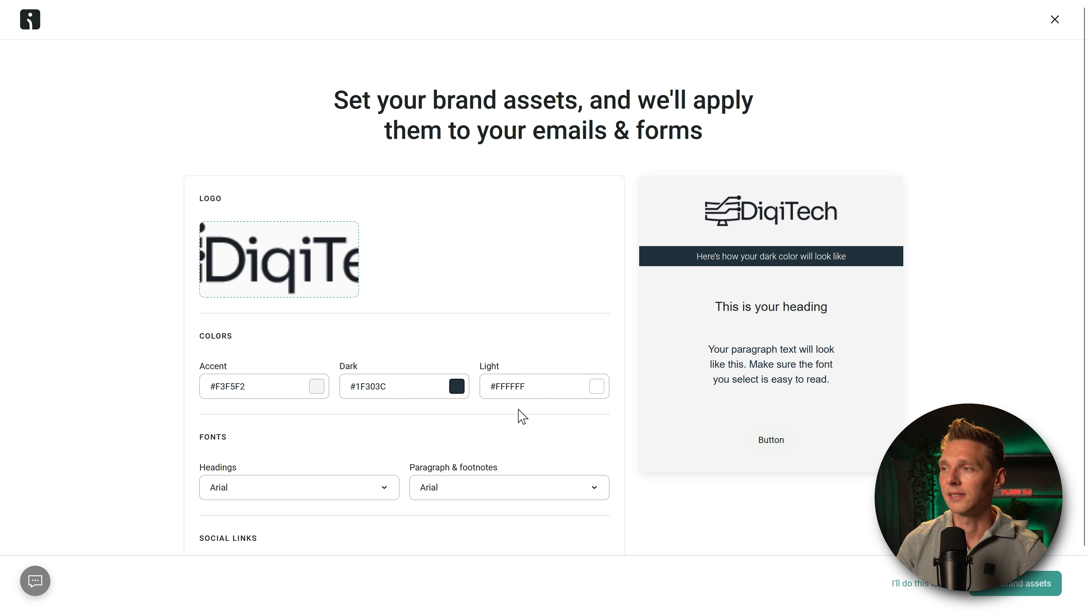
Step: Choose Roboto for brand headings and Open Sans for paragraph & footnotes text
scroll(517, 424, down, 2)
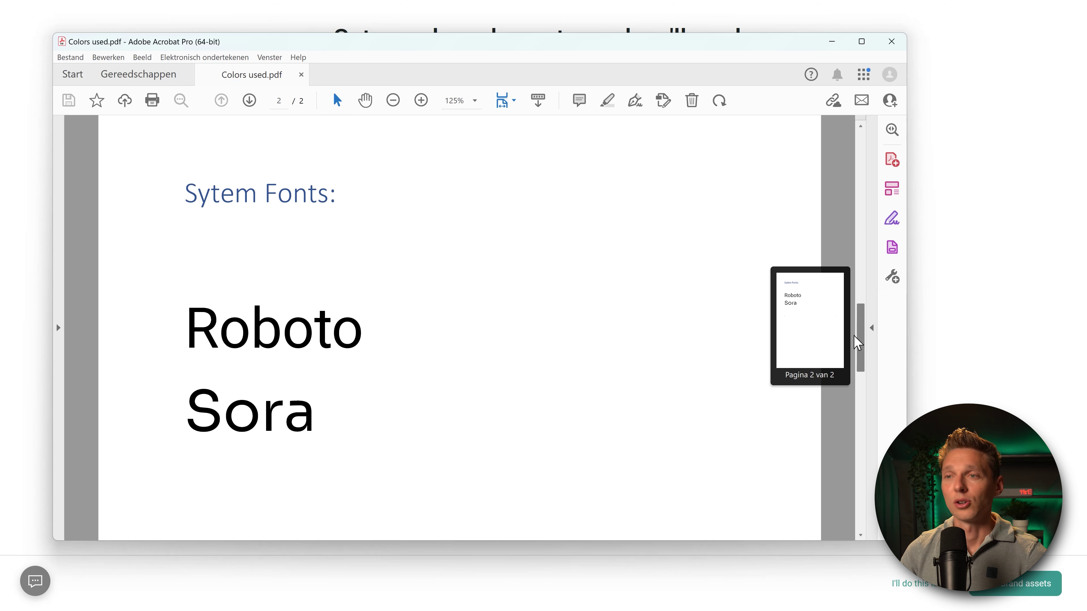
drag(857, 364, 859, 374)
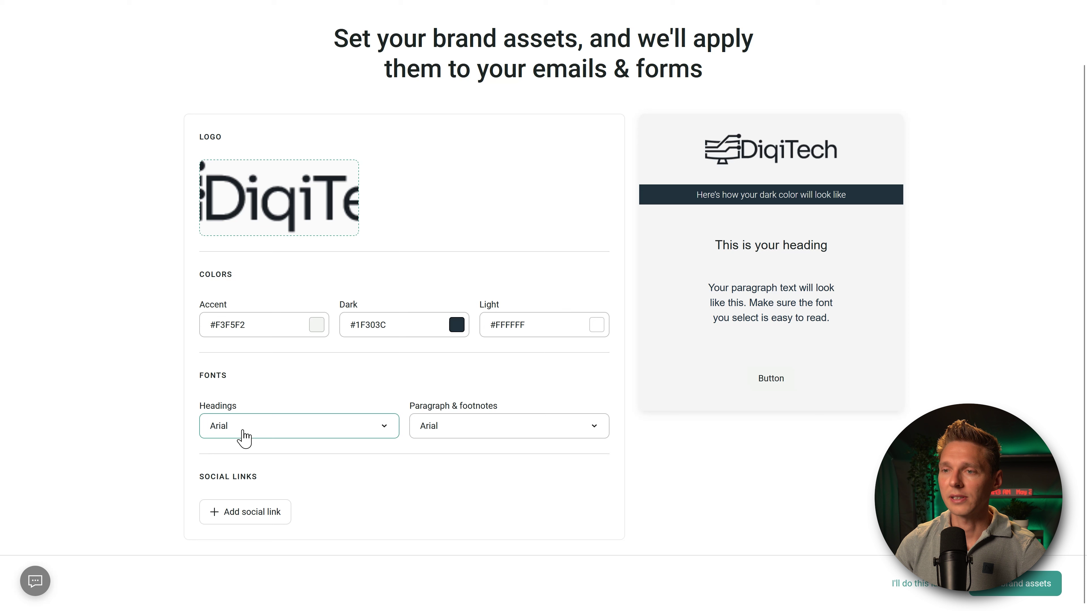
click(258, 427)
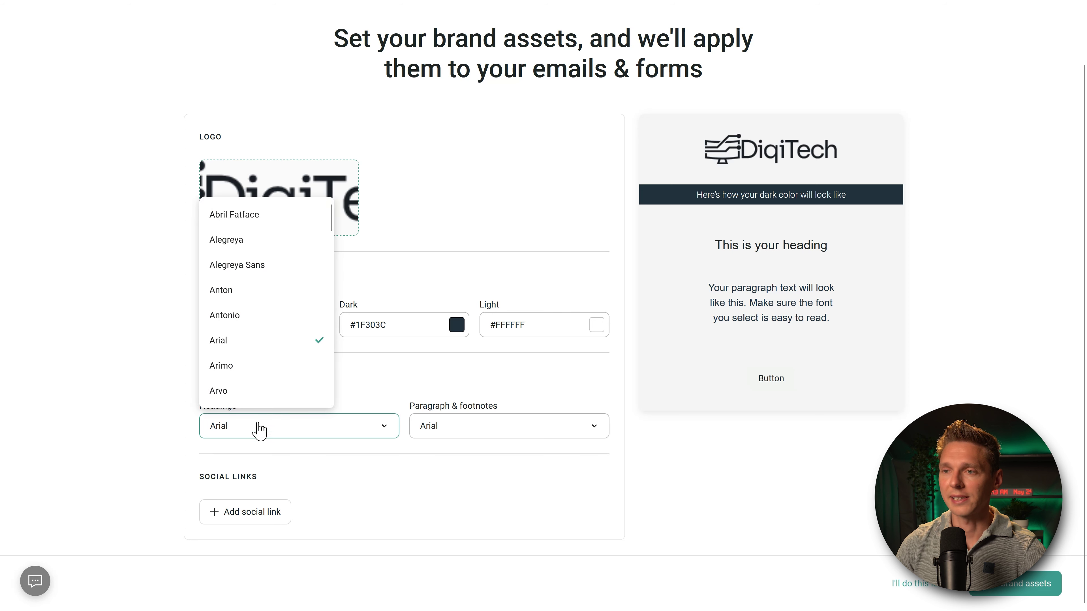
scroll(274, 386, down, 3)
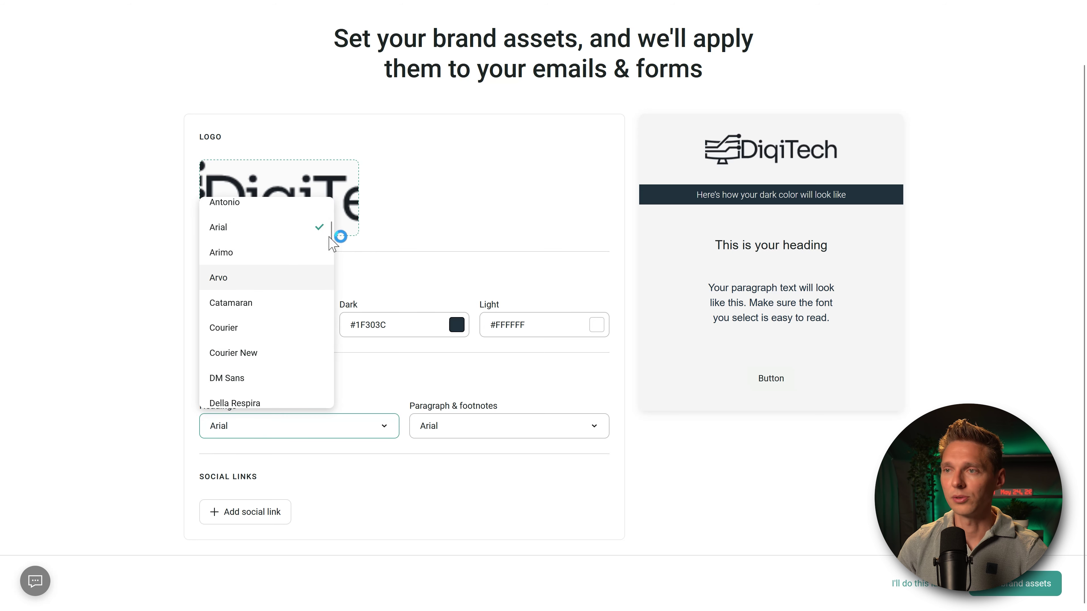
drag(331, 235, 332, 343)
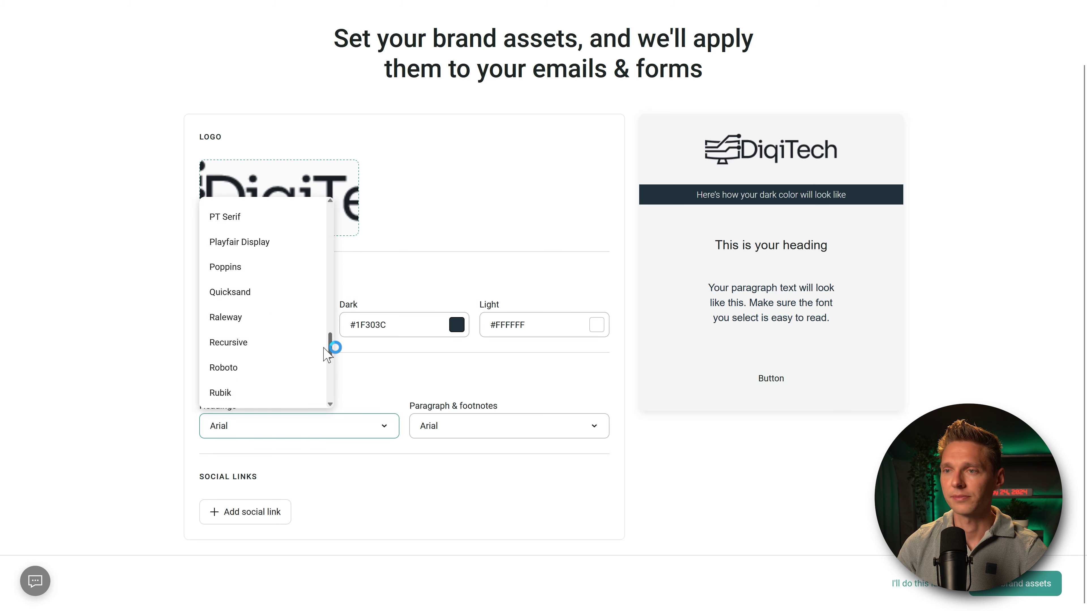
click(299, 332)
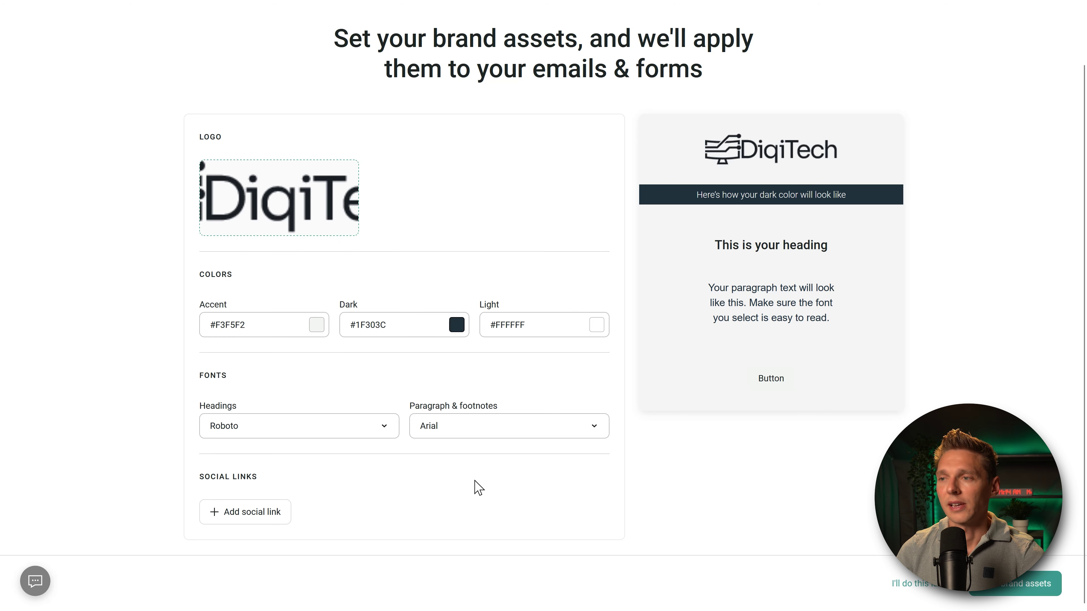
click(468, 434)
drag(544, 223, 540, 329)
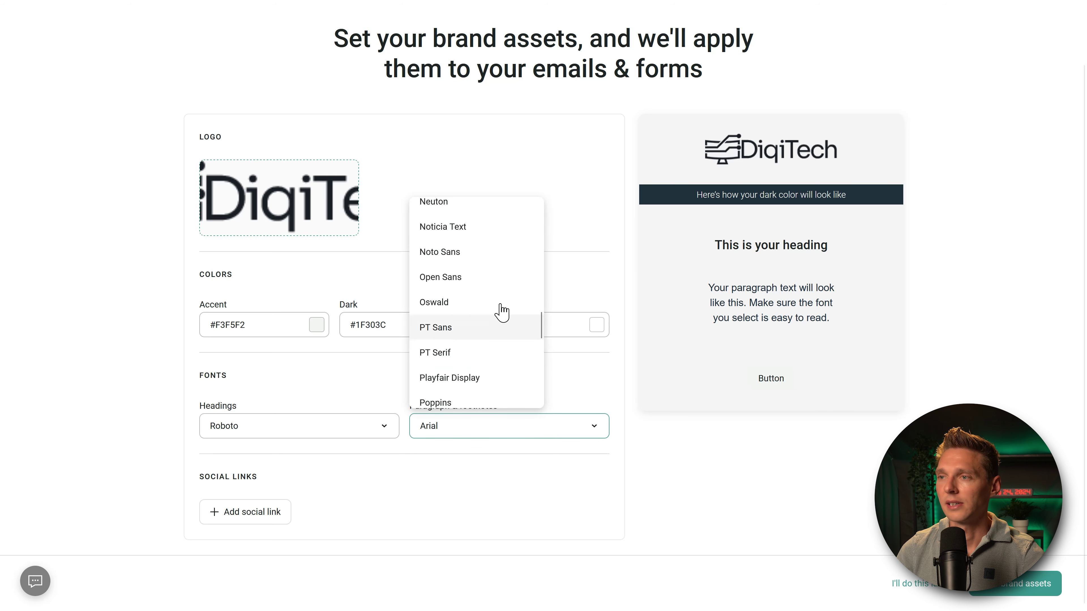
click(471, 278)
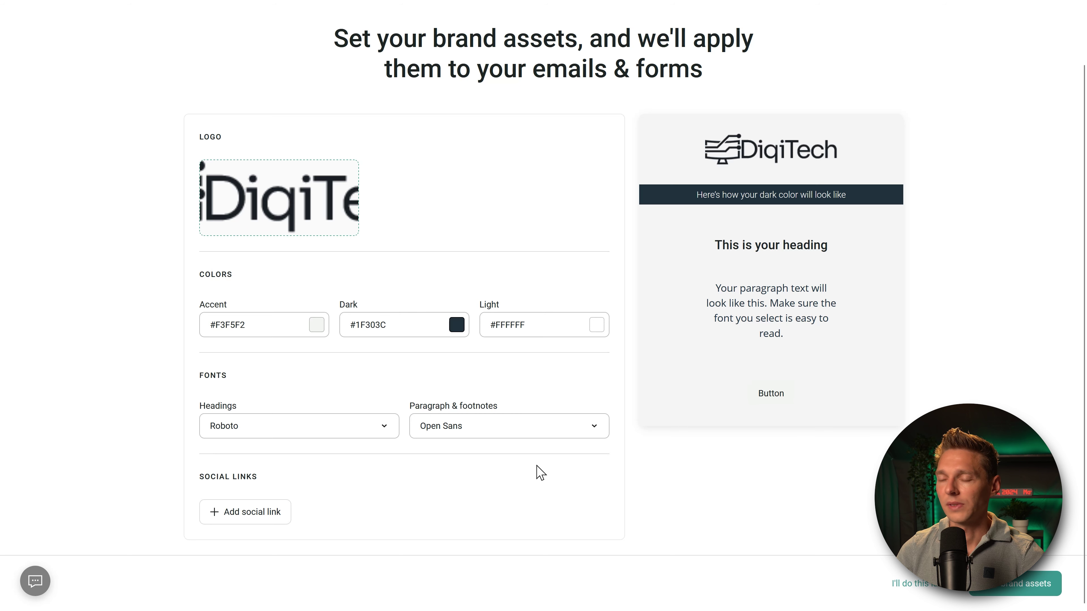
Step: Add a YouTube social link entry, then save the DigiTech brand assets
click(240, 516)
middle_click(363, 470)
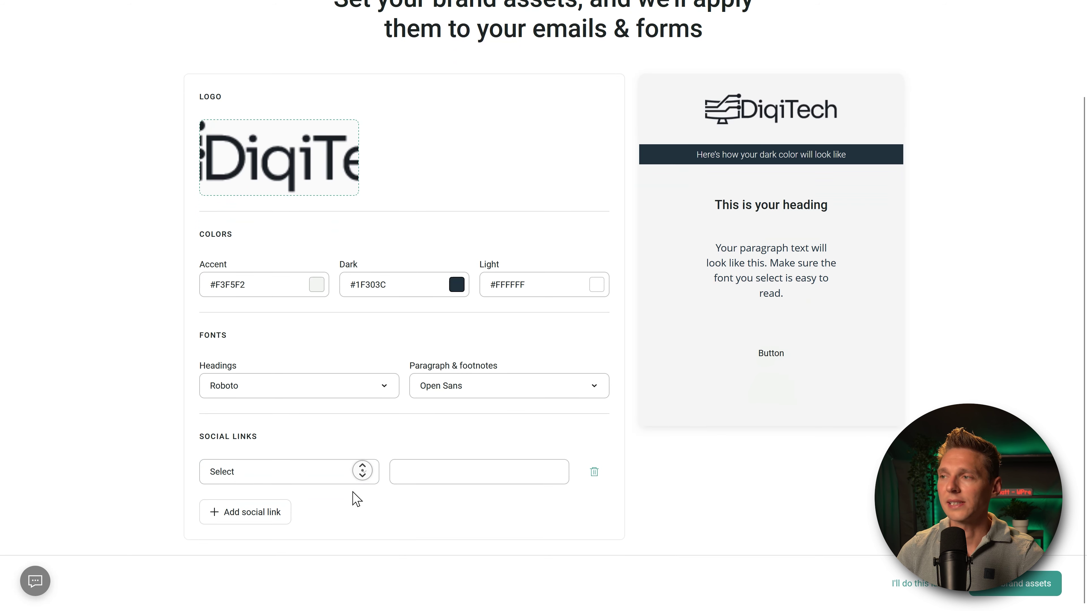
click(355, 491)
click(356, 480)
scroll(294, 388, down, 2)
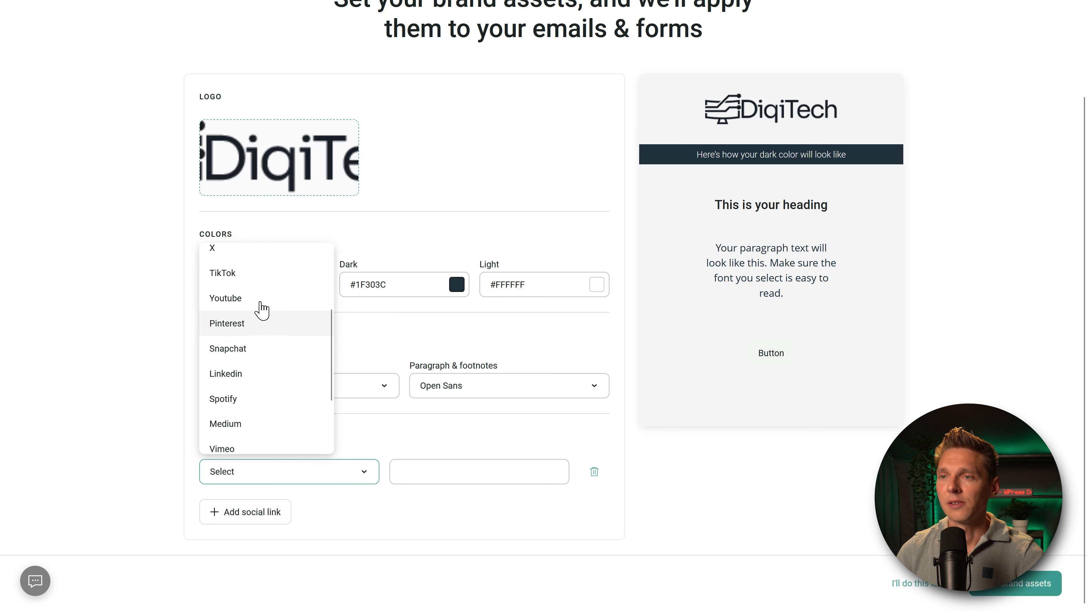
click(250, 300)
click(448, 473)
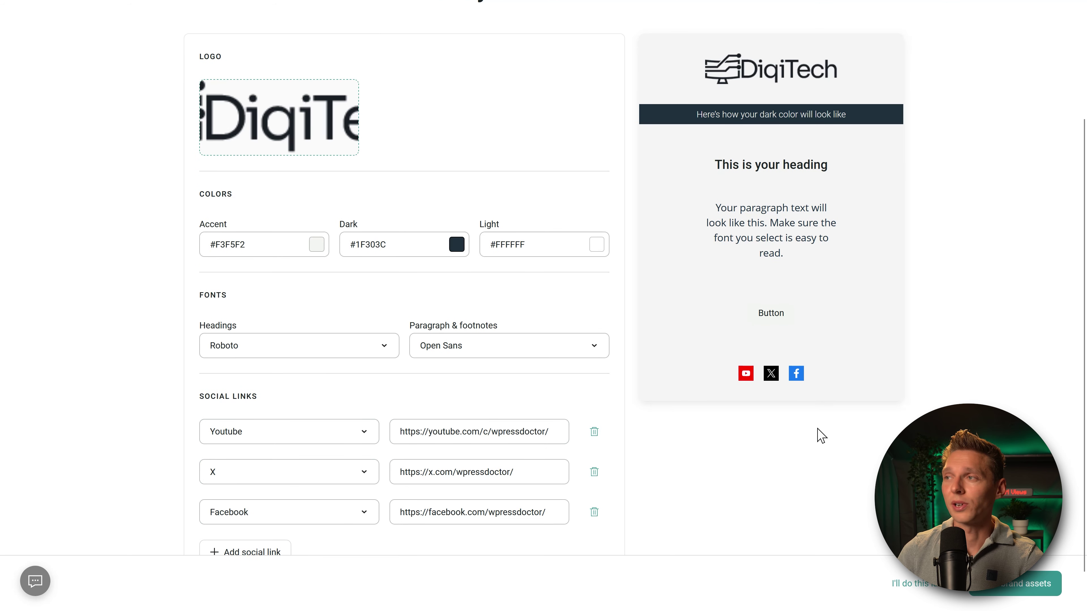
scroll(747, 485, down, 1)
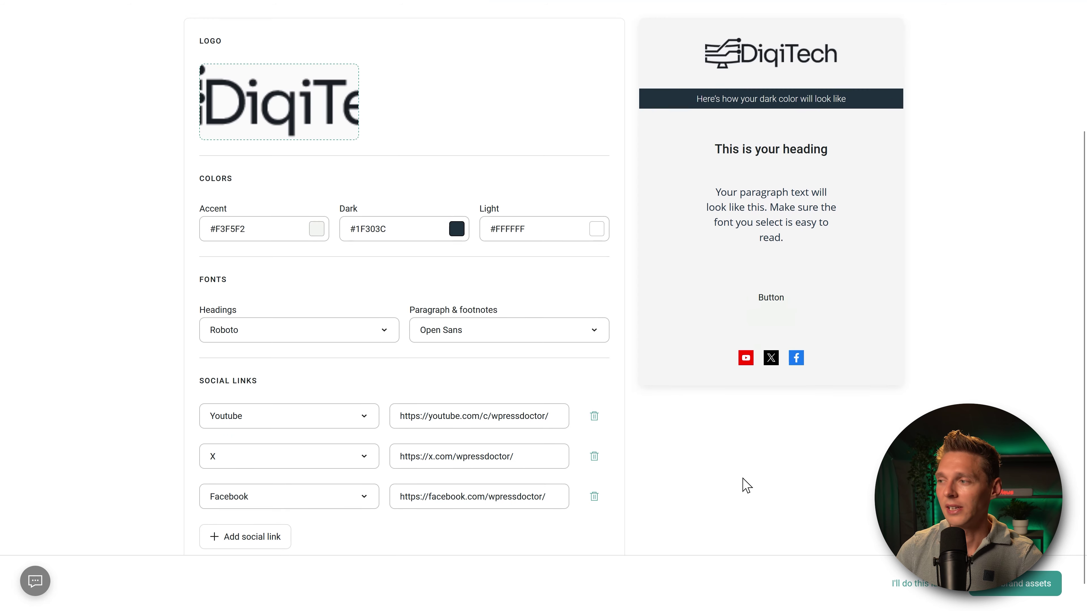
click(1021, 593)
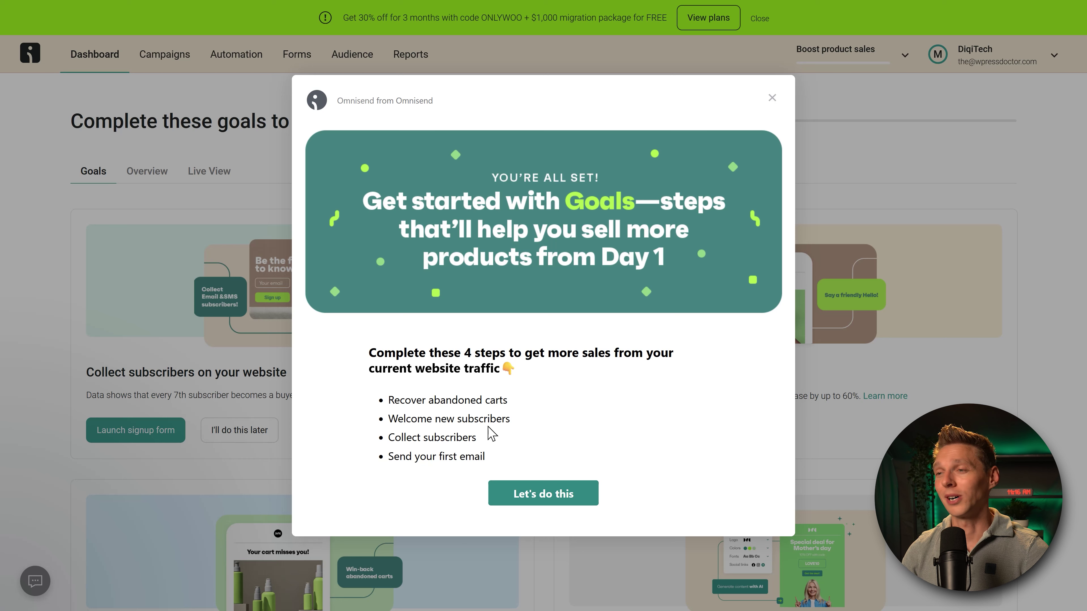
drag(490, 402, 390, 400)
click(392, 402)
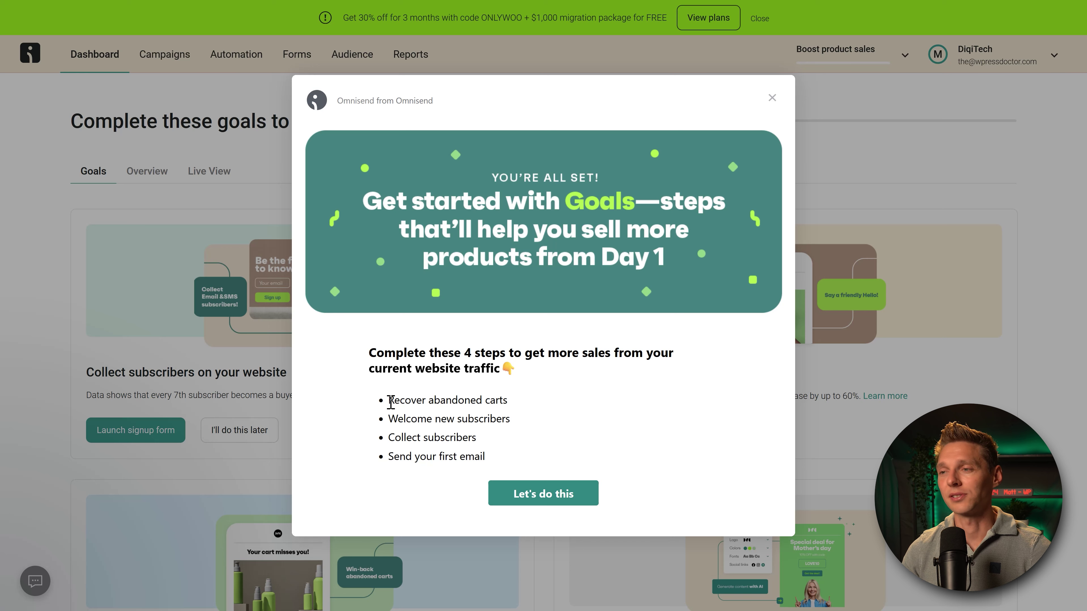
drag(517, 417, 387, 419)
click(417, 435)
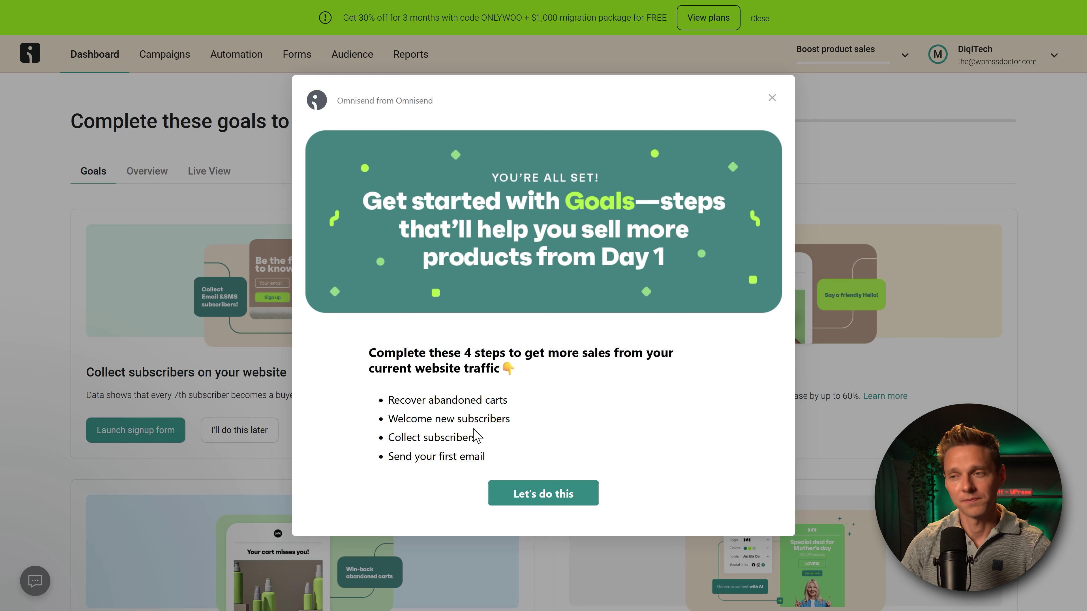
drag(496, 438, 403, 433)
click(432, 452)
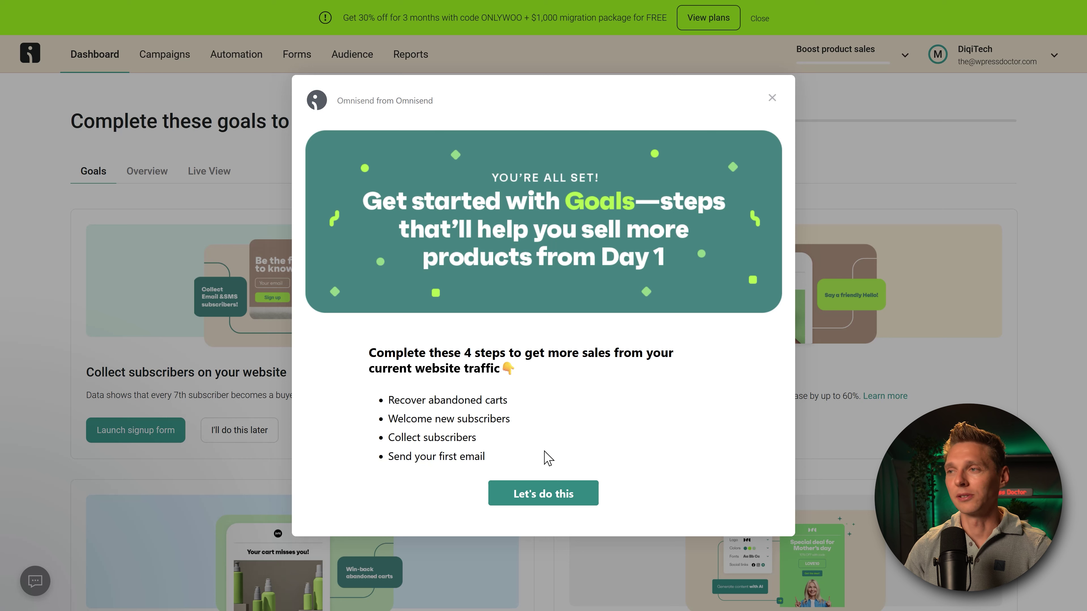
click(544, 496)
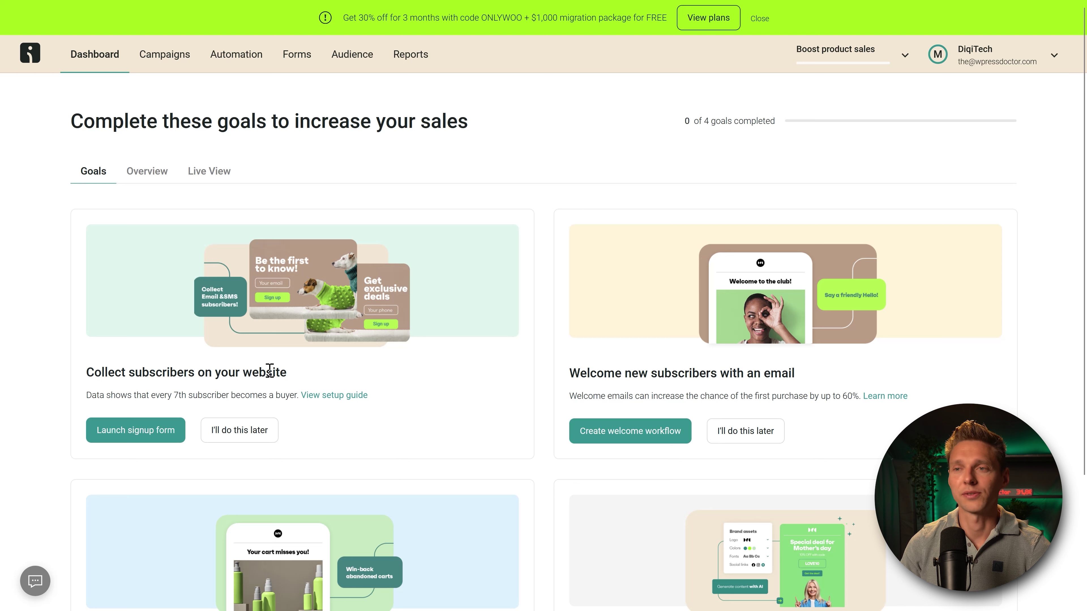
Step: Launch the website signup form to edit the multi-step welcome discount popup
click(141, 434)
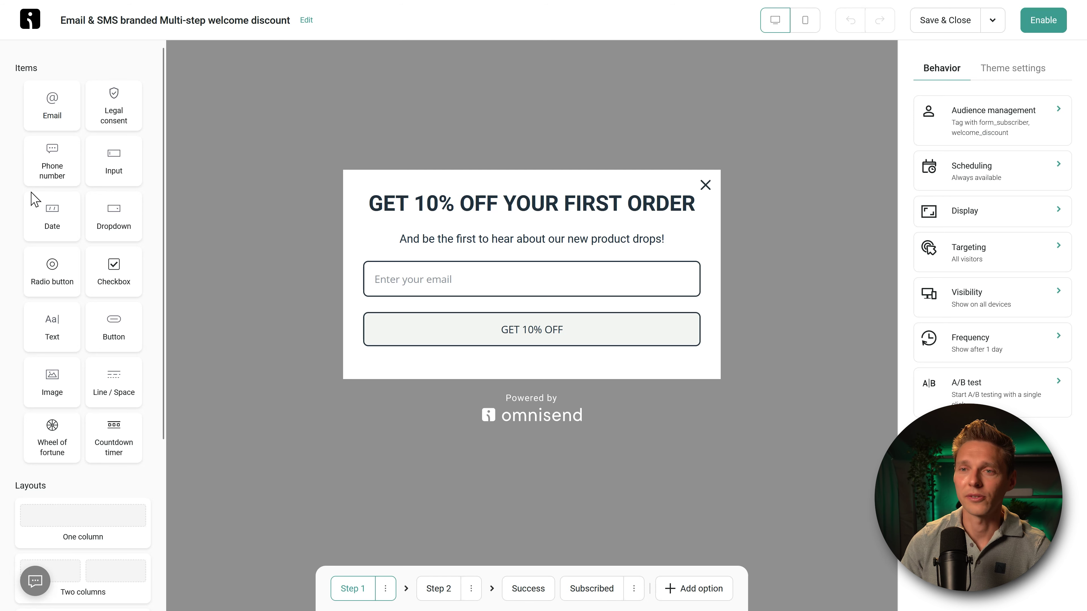
drag(124, 103, 114, 108)
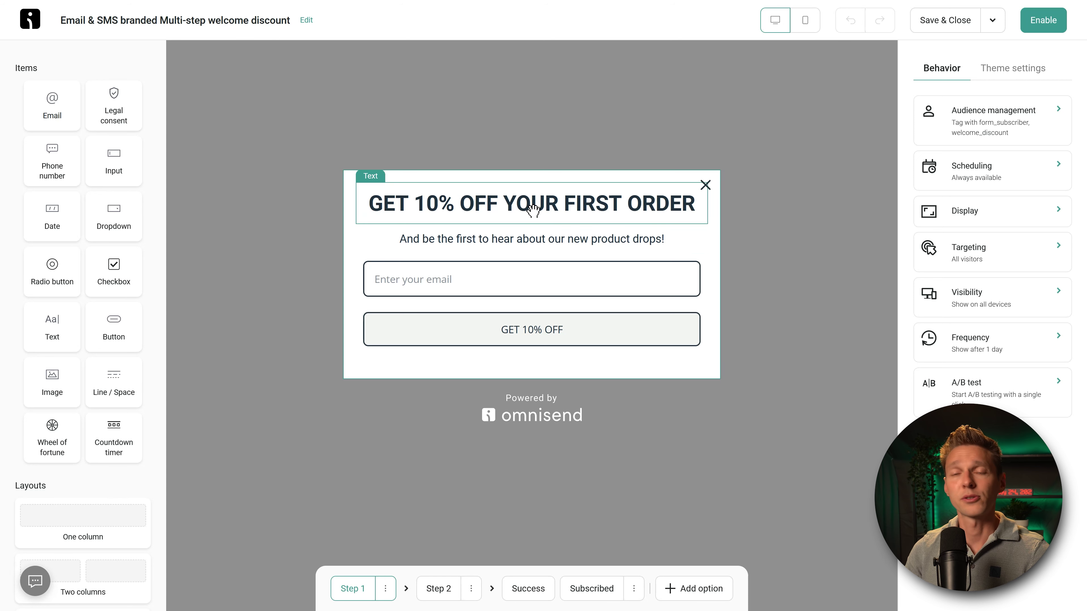
Step: Switch the GET 10% OFF button from the Primary to the Secondary button style
click(497, 205)
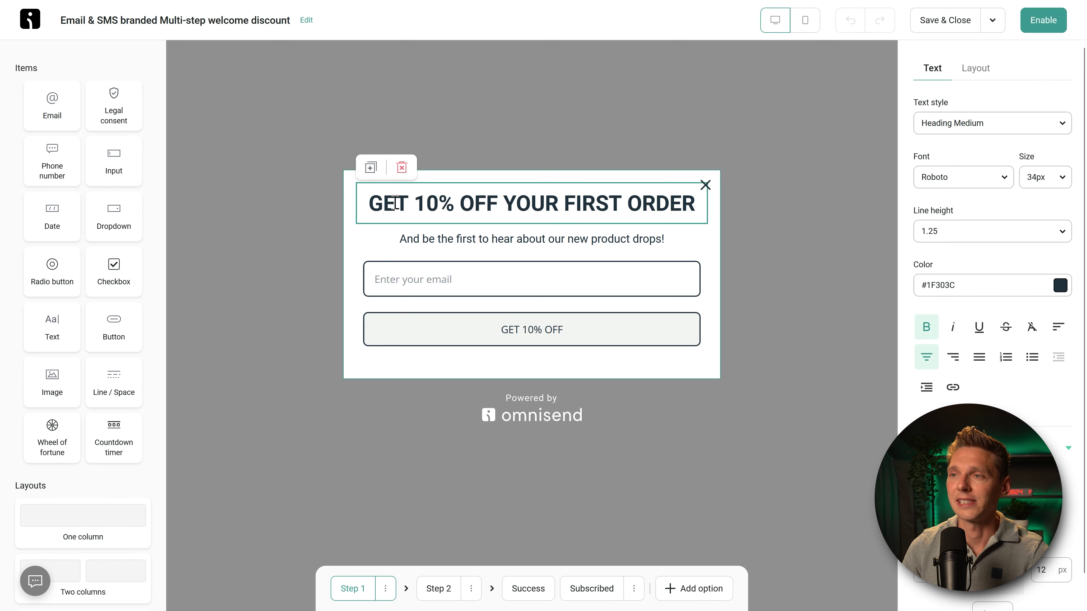
drag(394, 204, 508, 199)
click(545, 199)
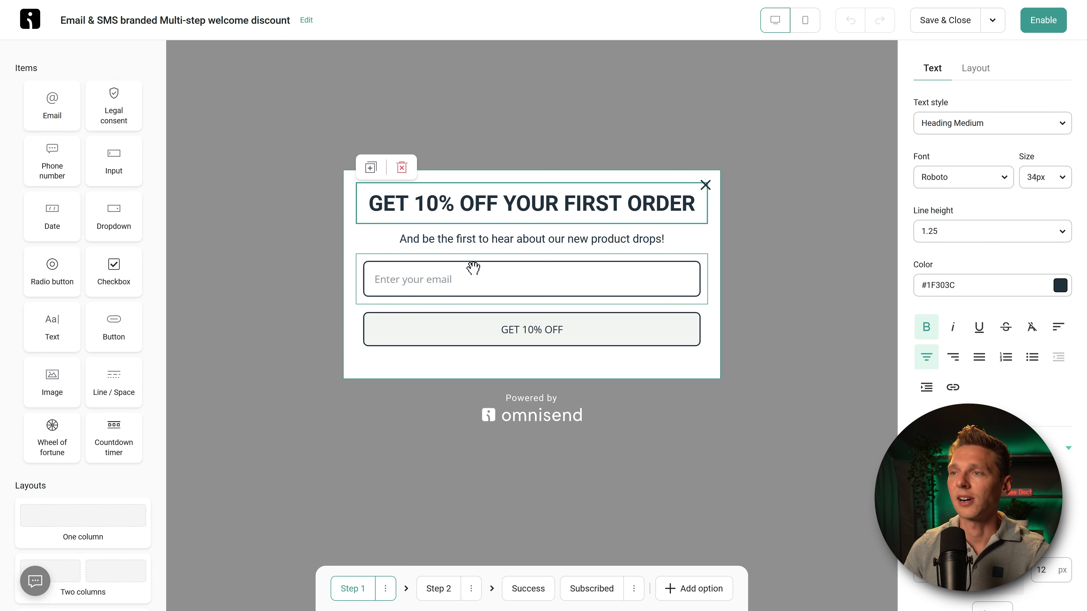
click(469, 280)
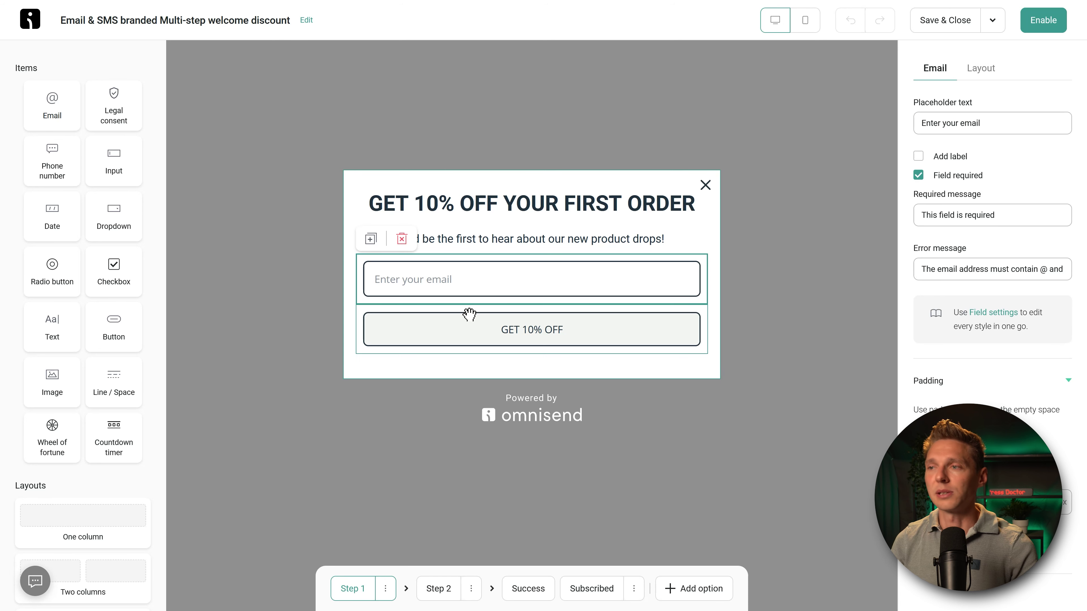
click(469, 328)
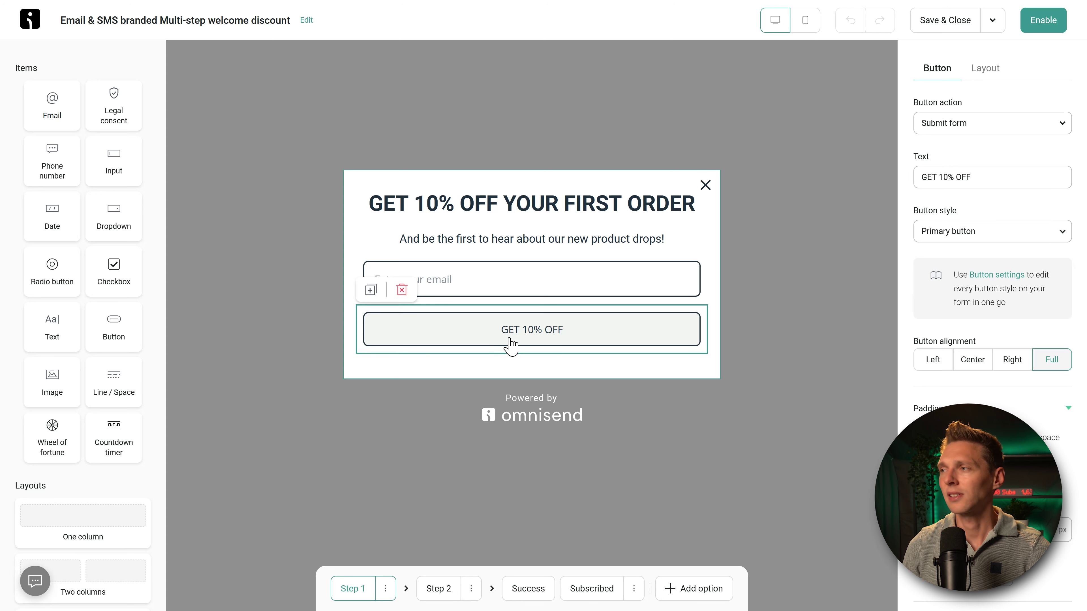
click(952, 236)
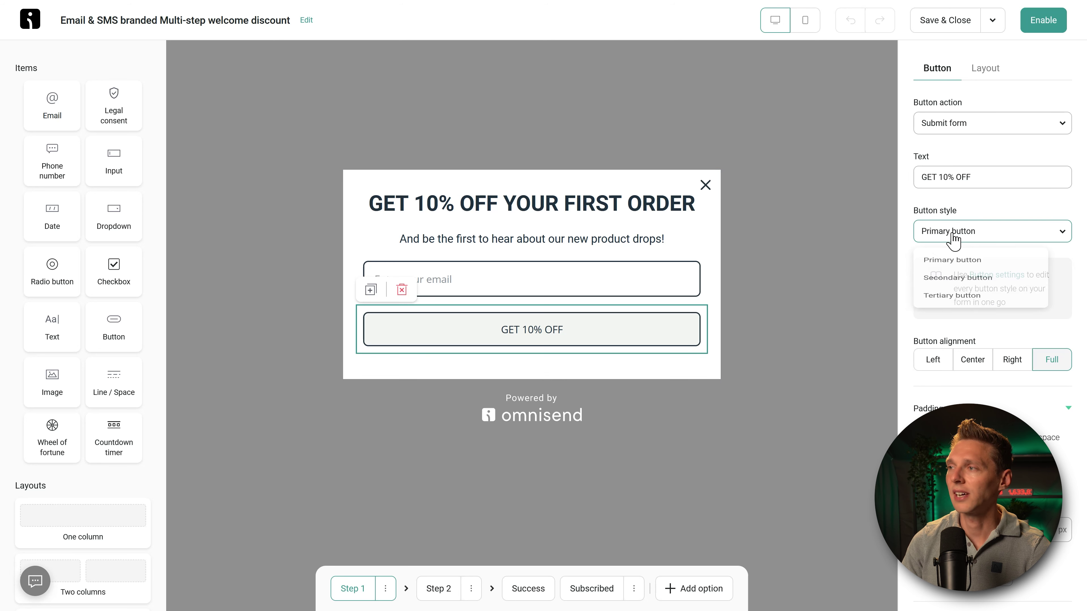
click(960, 290)
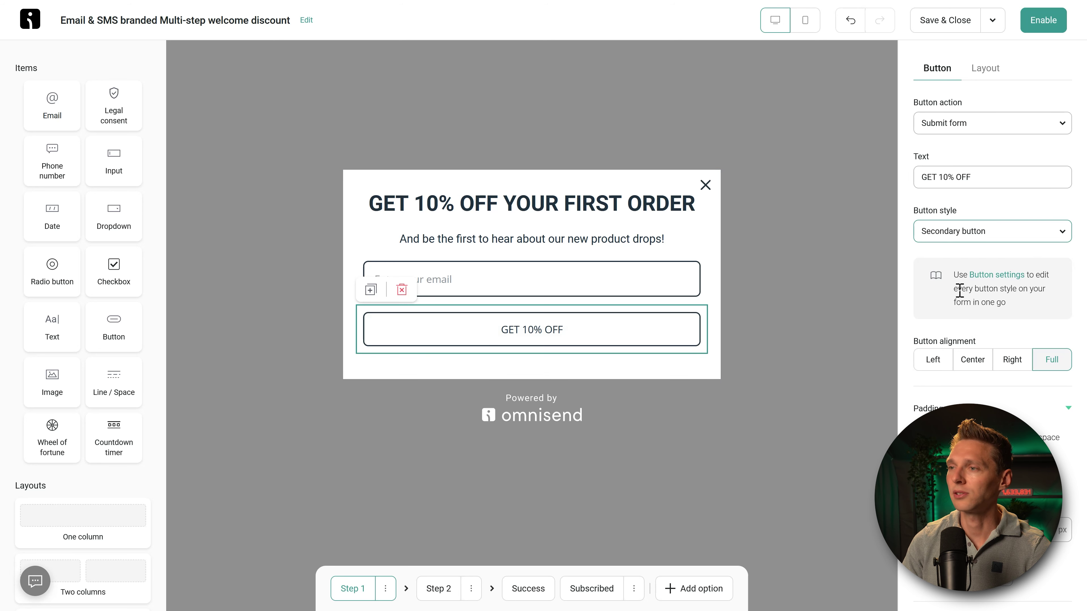
Step: Set the GET 10% OFF button to the Tertiary style after comparing it with Primary
click(966, 242)
click(956, 317)
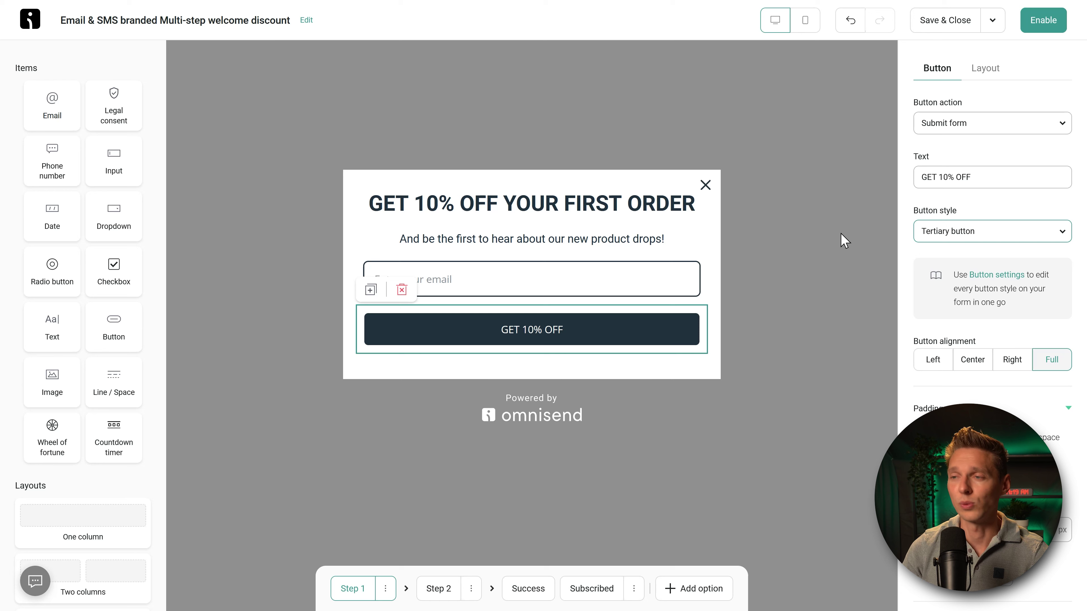
click(971, 242)
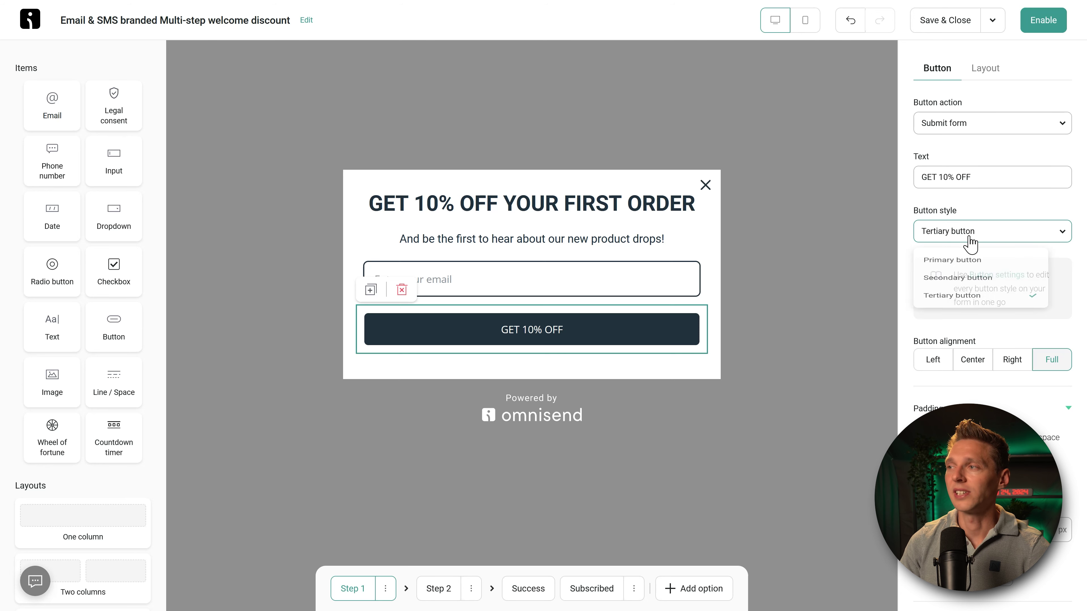
click(958, 262)
click(958, 237)
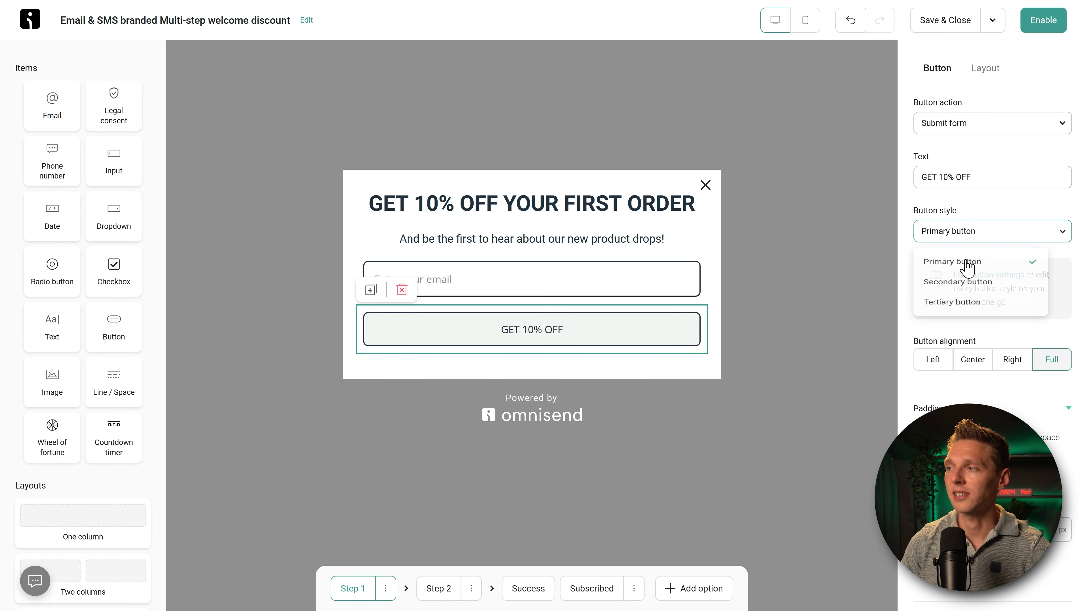
click(959, 320)
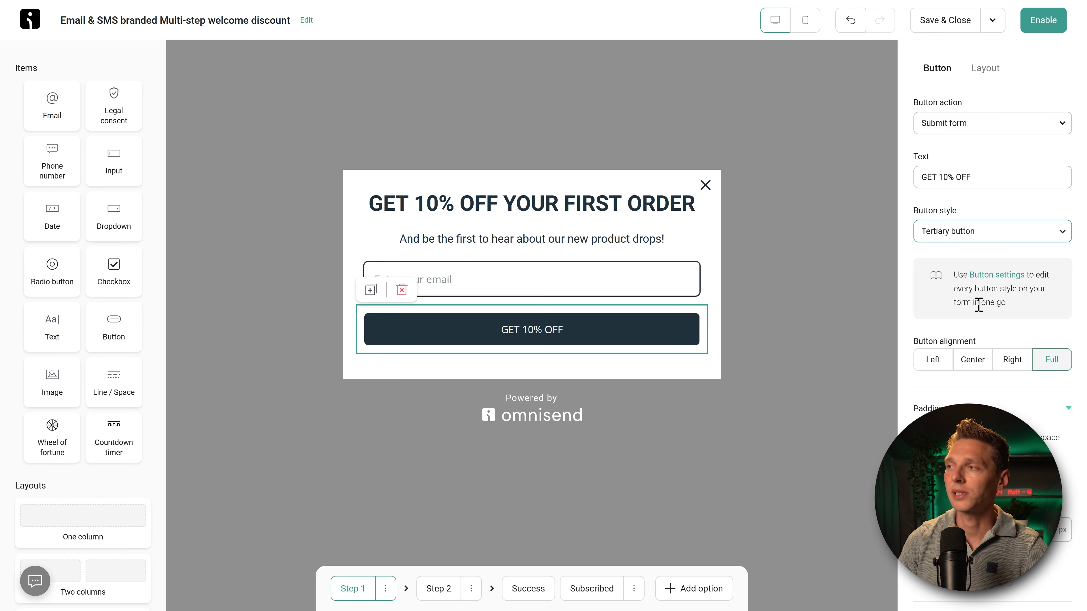
Step: Review the shared button settings, then deselect to show the form's behavior settings
click(994, 276)
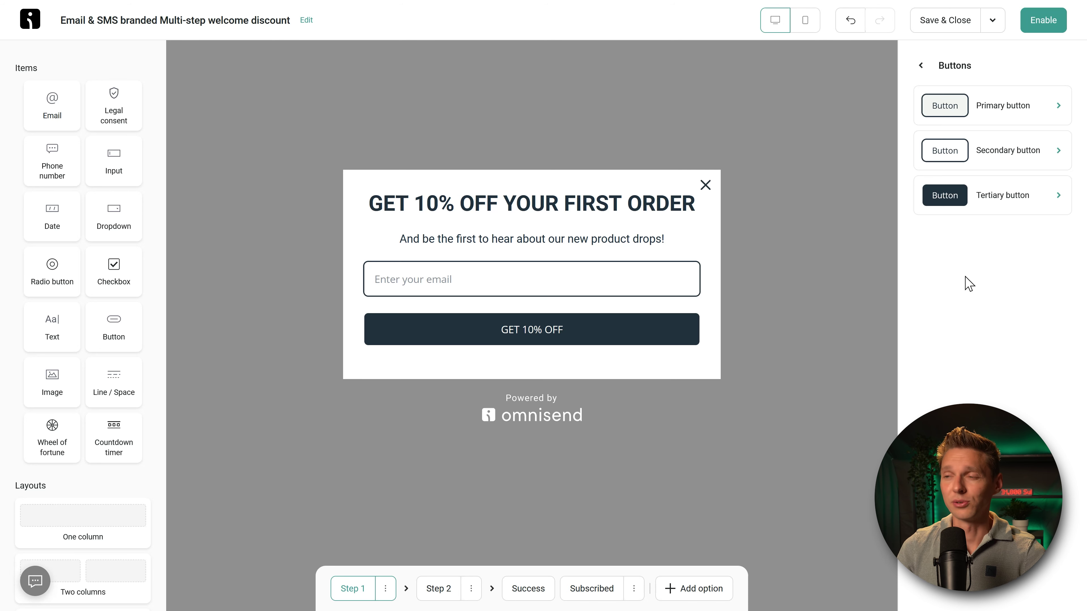
click(478, 279)
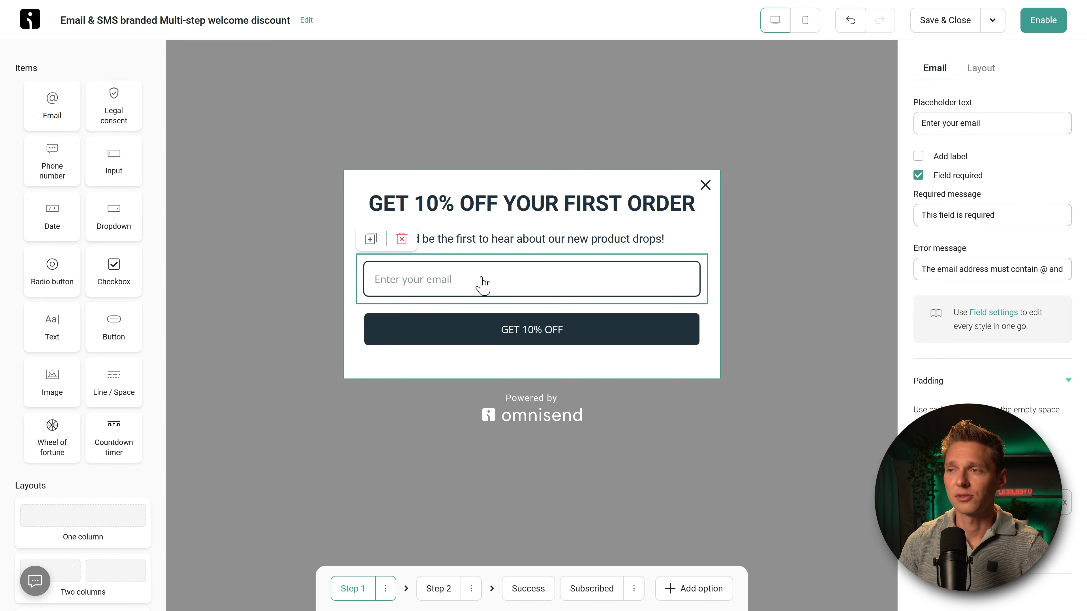
click(488, 332)
click(315, 391)
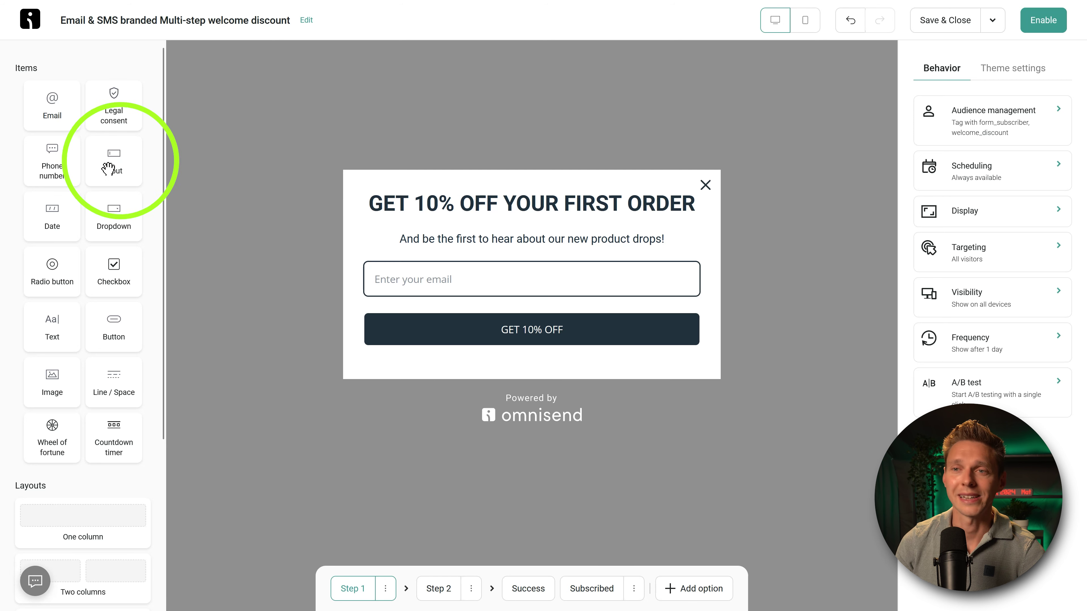
Step: Add a text input above the email field, mapped to First name
drag(110, 172, 429, 274)
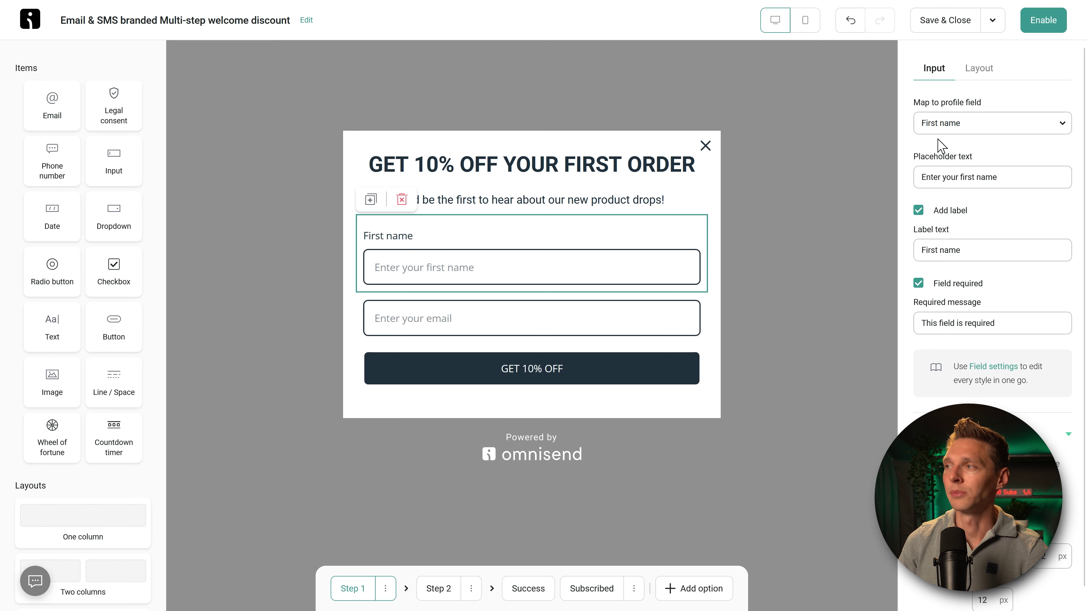
click(958, 123)
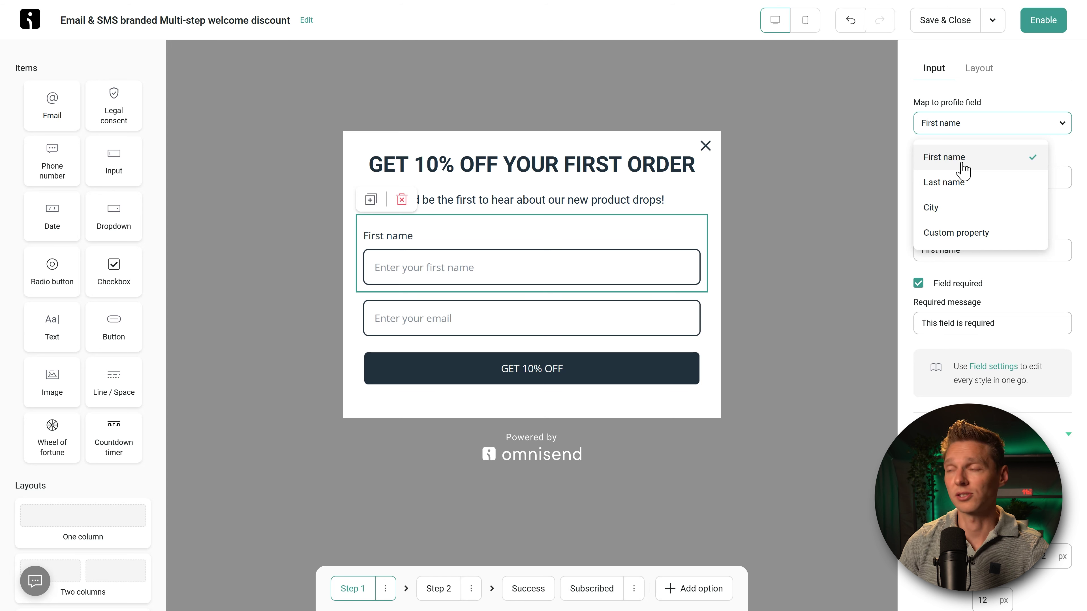
click(961, 164)
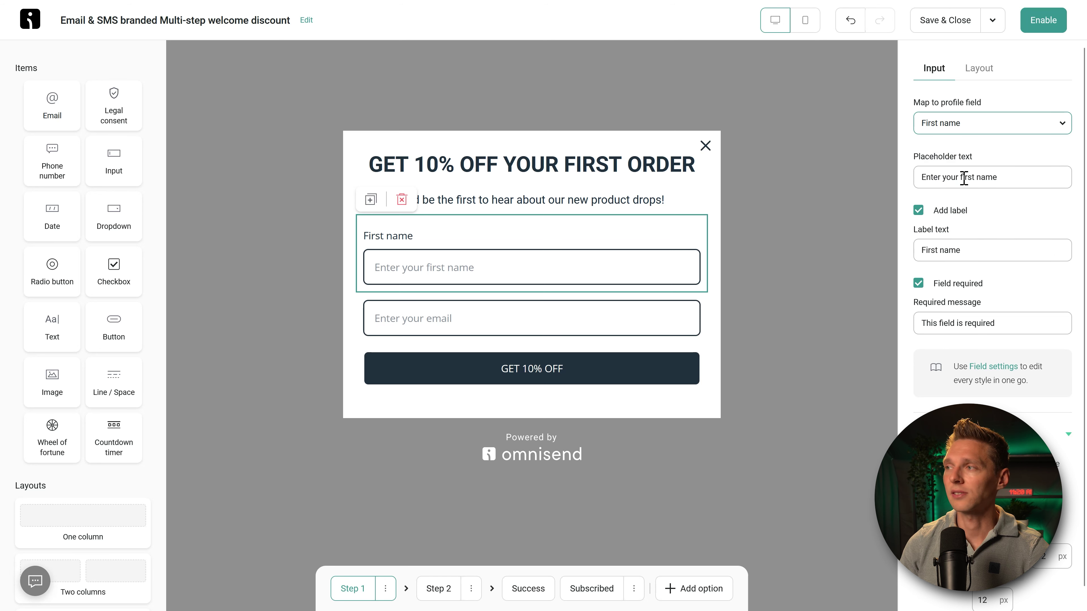
Step: Give the name field the placeholder 'Your name', hide its label, and make it required
drag(961, 177, 896, 184)
text(F)
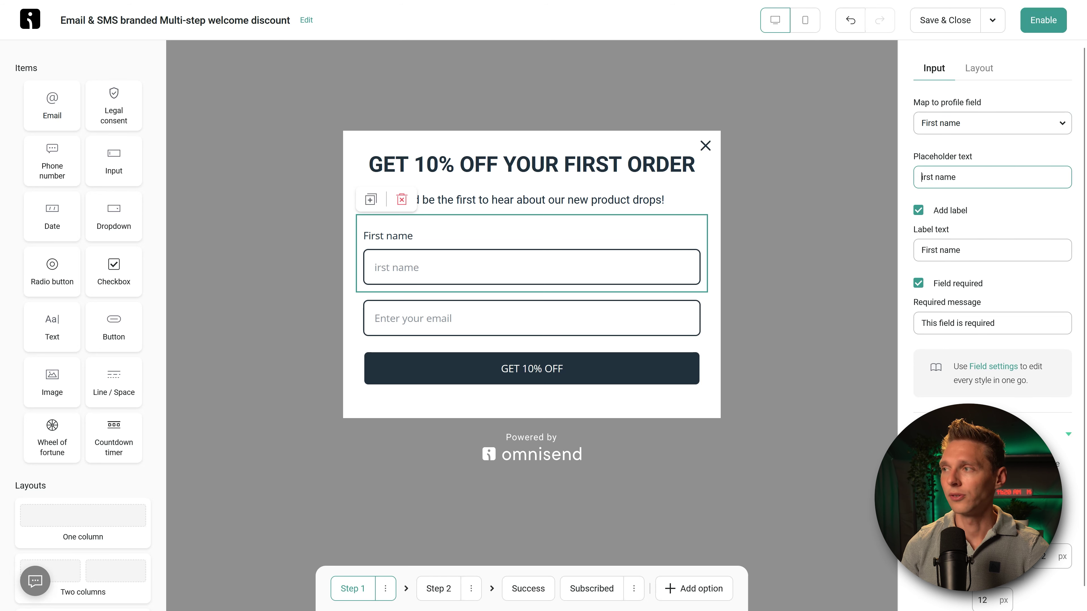
key(Delete)
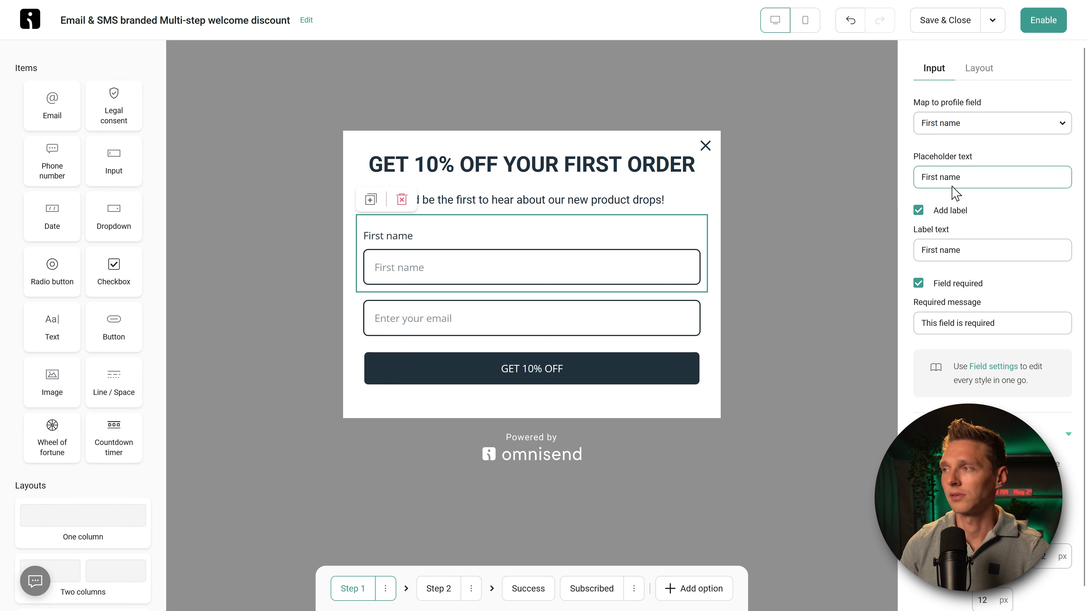
click(919, 210)
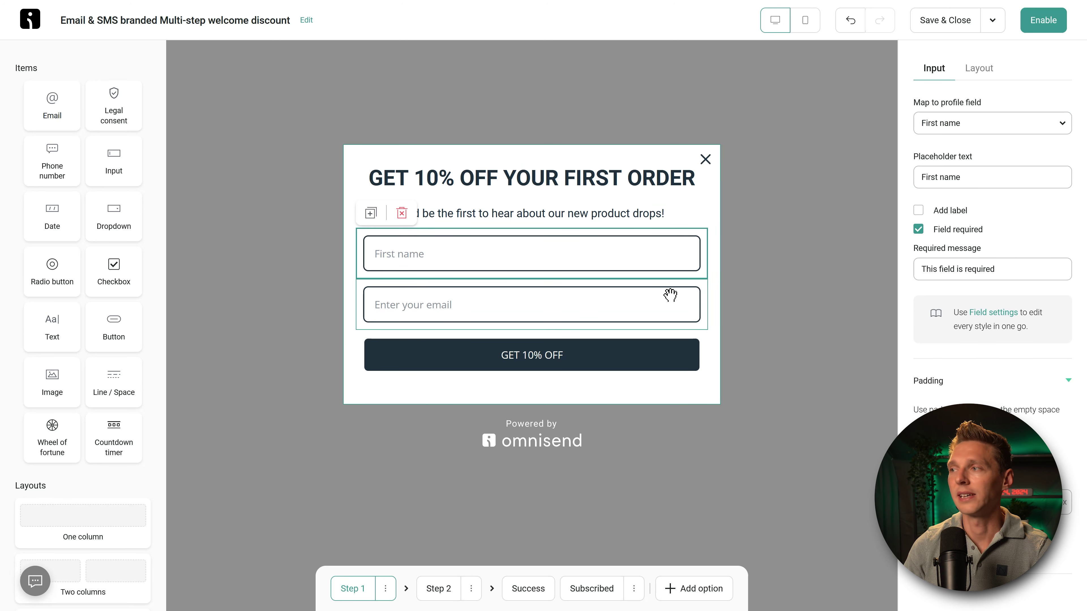
double_click(926, 177)
text(Your)
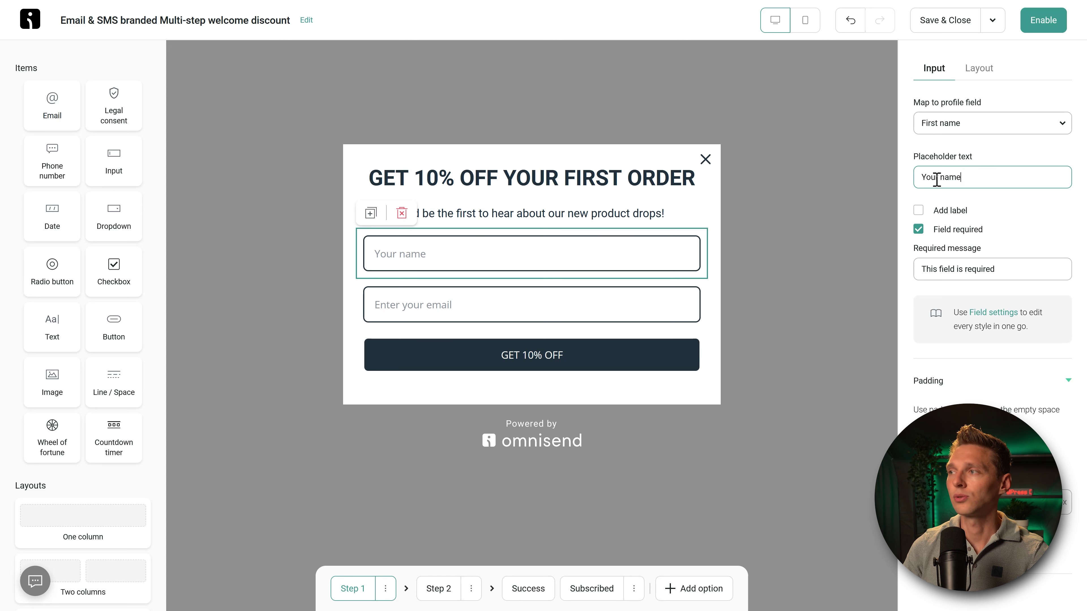
click(919, 211)
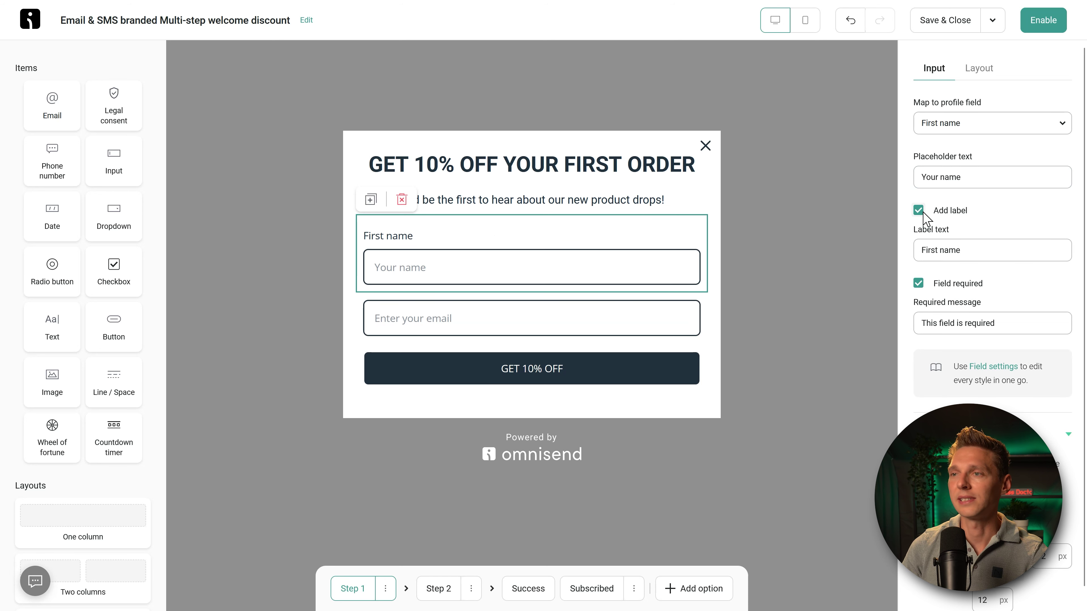
click(920, 211)
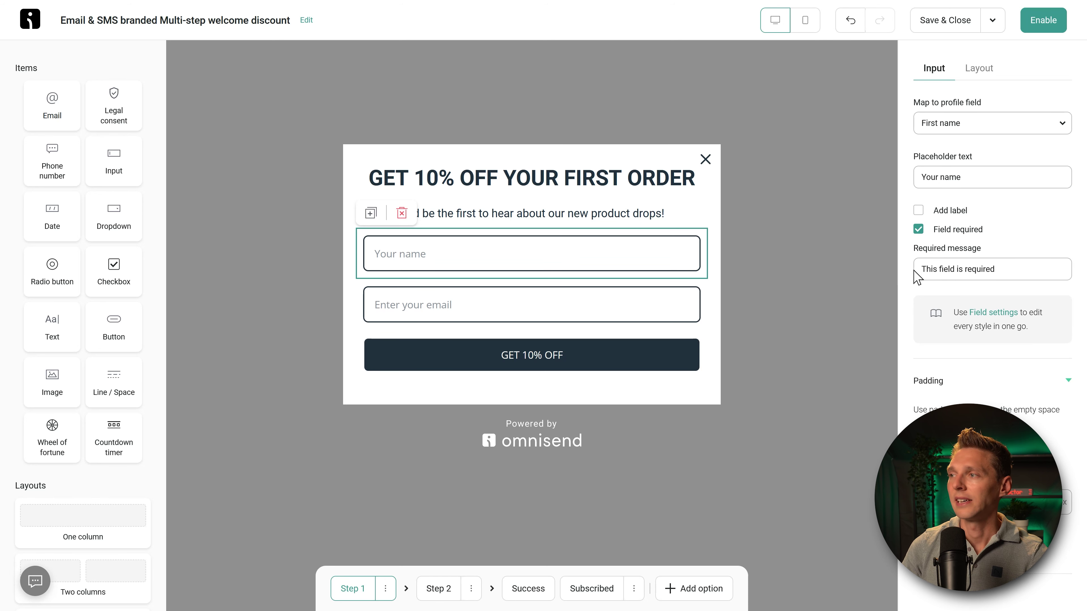
click(1026, 269)
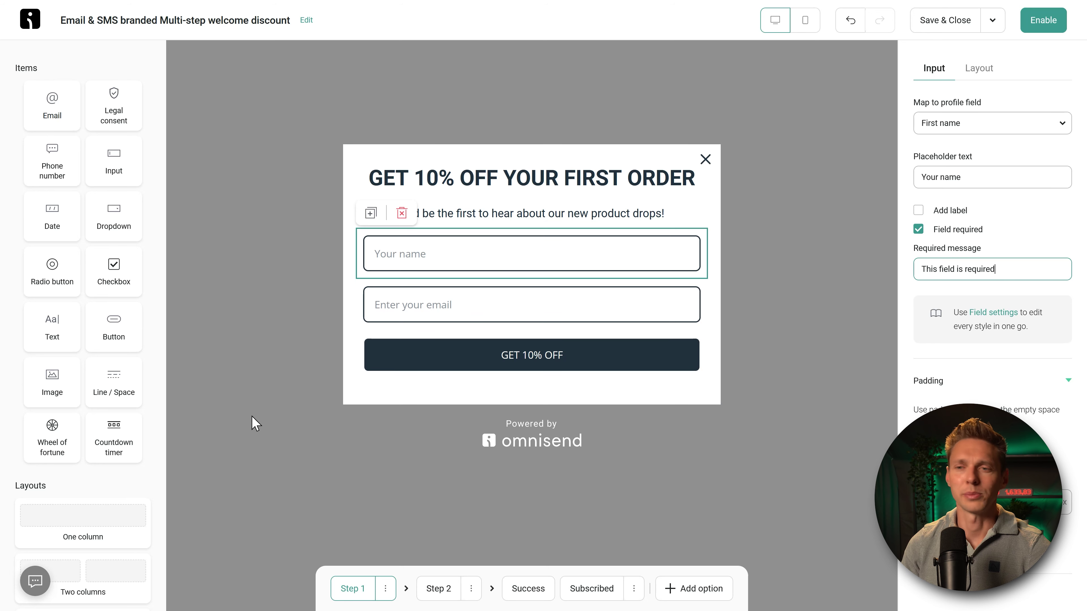
click(92, 582)
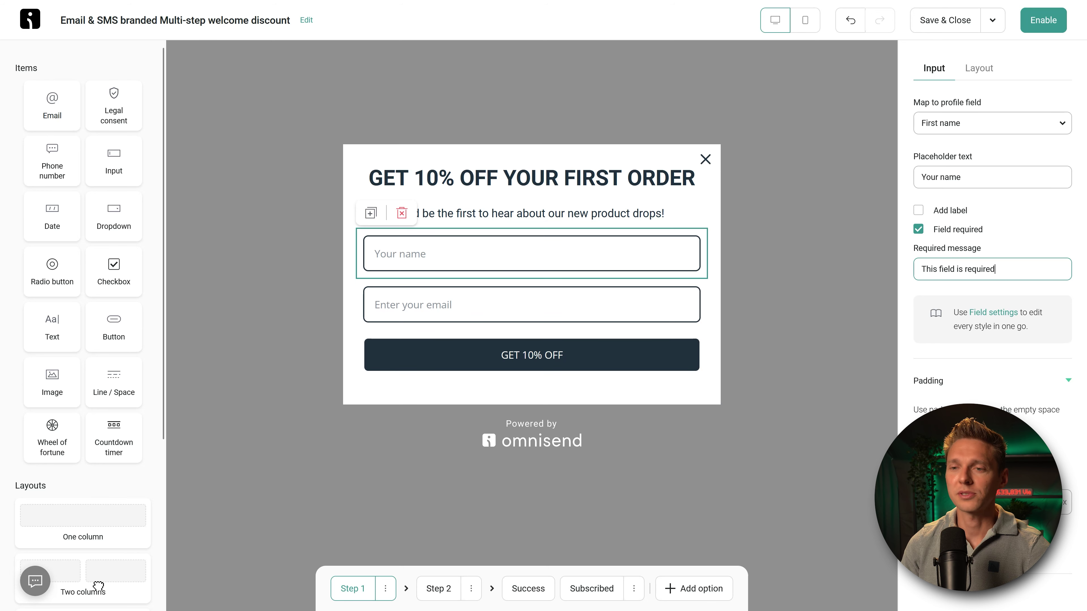
Step: Place name and email fields side by side in a two-column row, button in a row below
drag(98, 586, 487, 400)
drag(459, 199, 429, 385)
drag(438, 240, 604, 357)
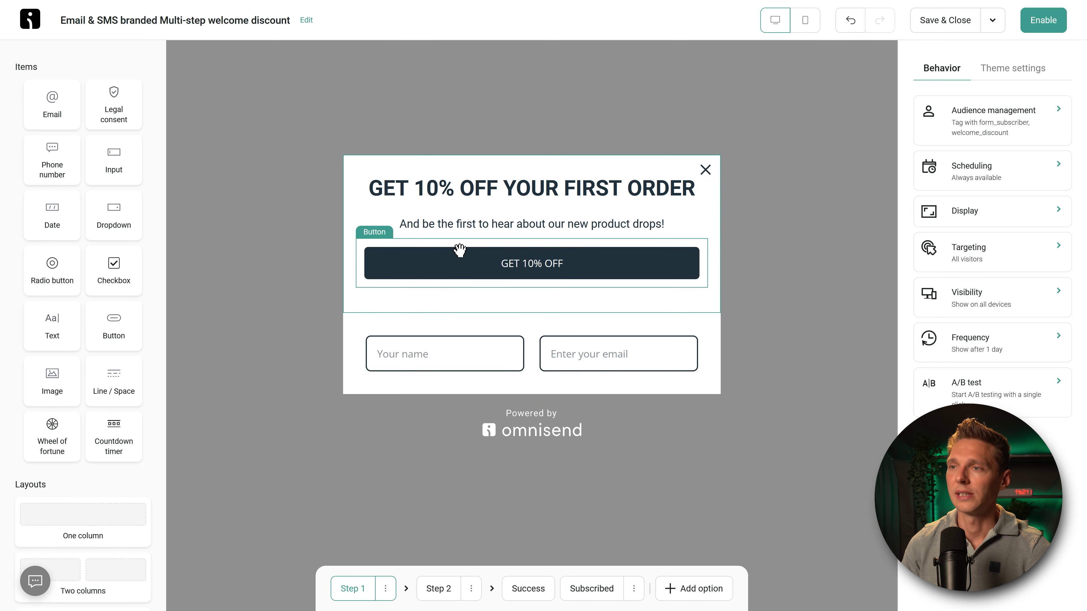
drag(413, 242, 424, 254)
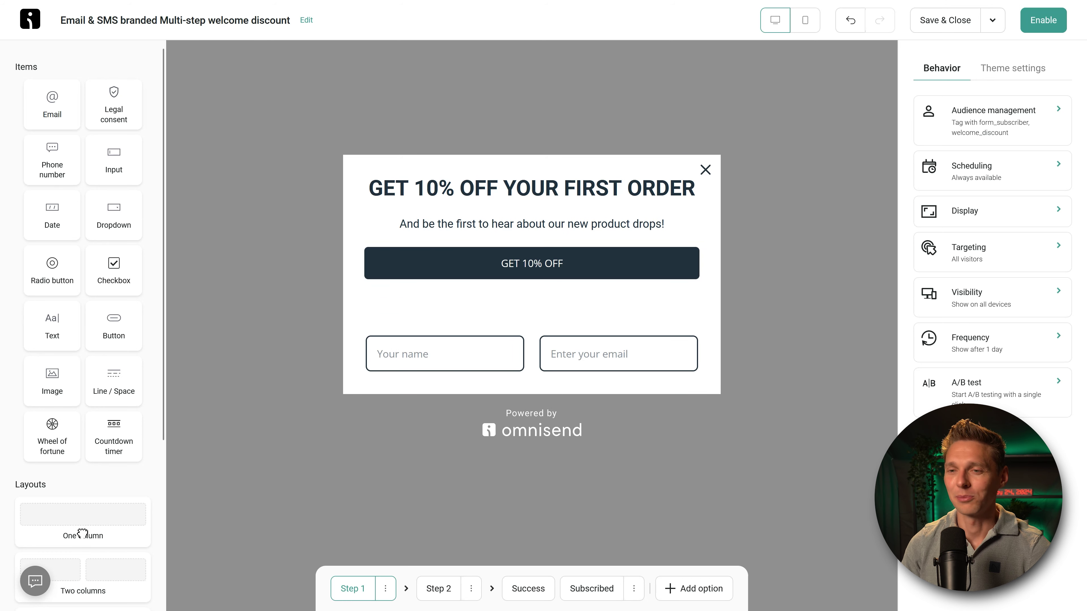
drag(85, 531, 447, 393)
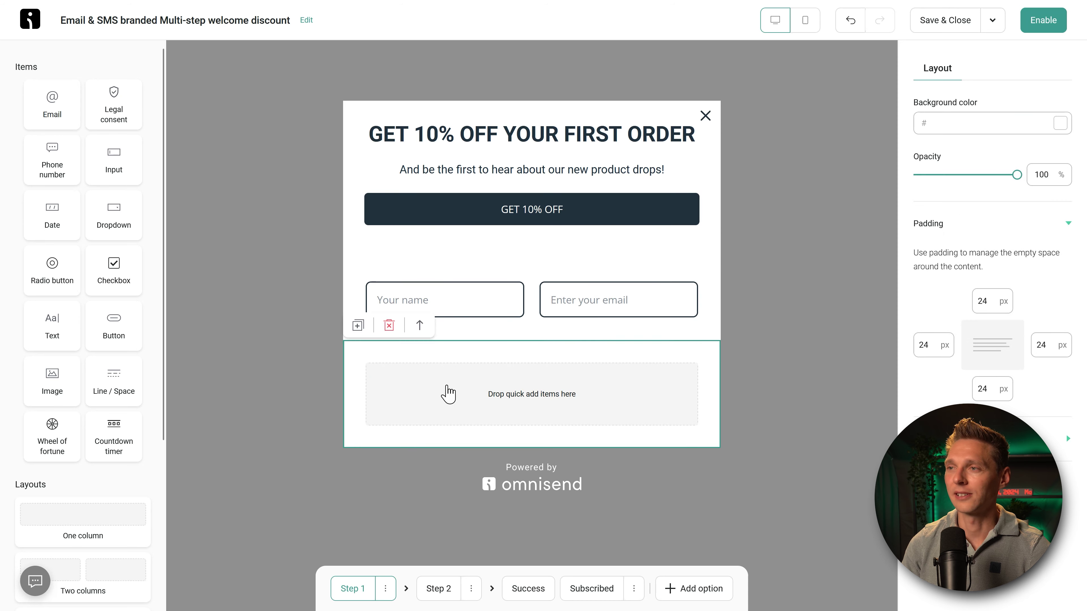
drag(533, 214, 546, 383)
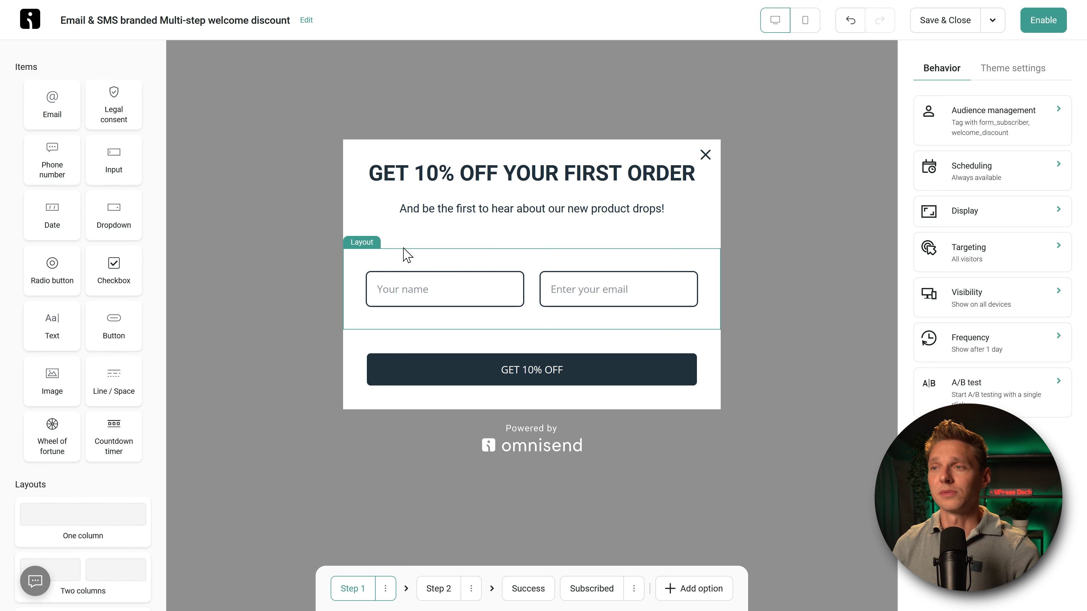
Step: Set the headline section's bottom padding and the button section's top padding to 0
click(352, 243)
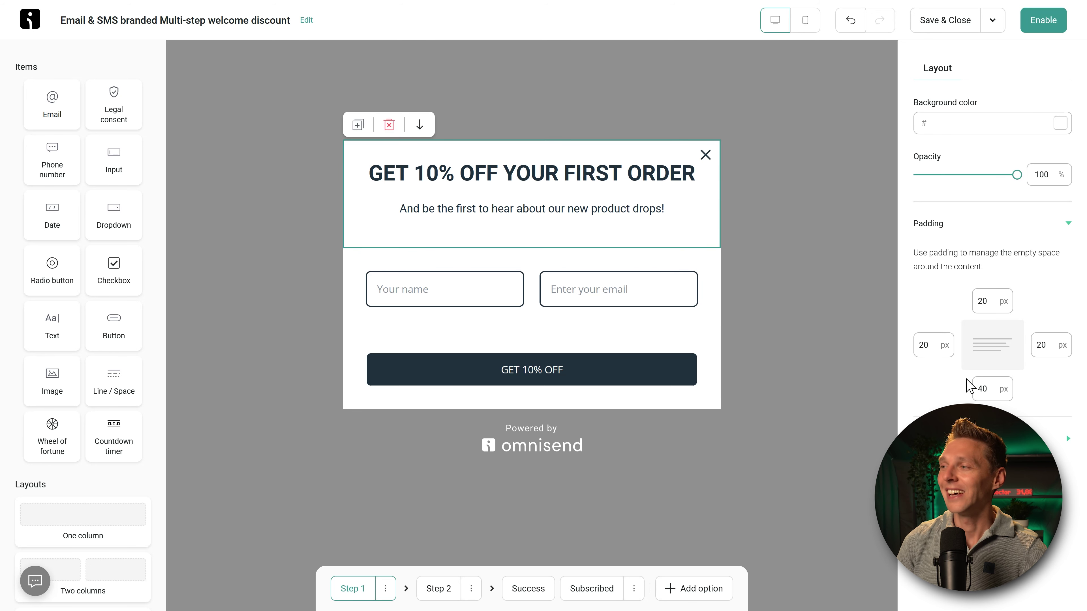
double_click(983, 389)
text(0)
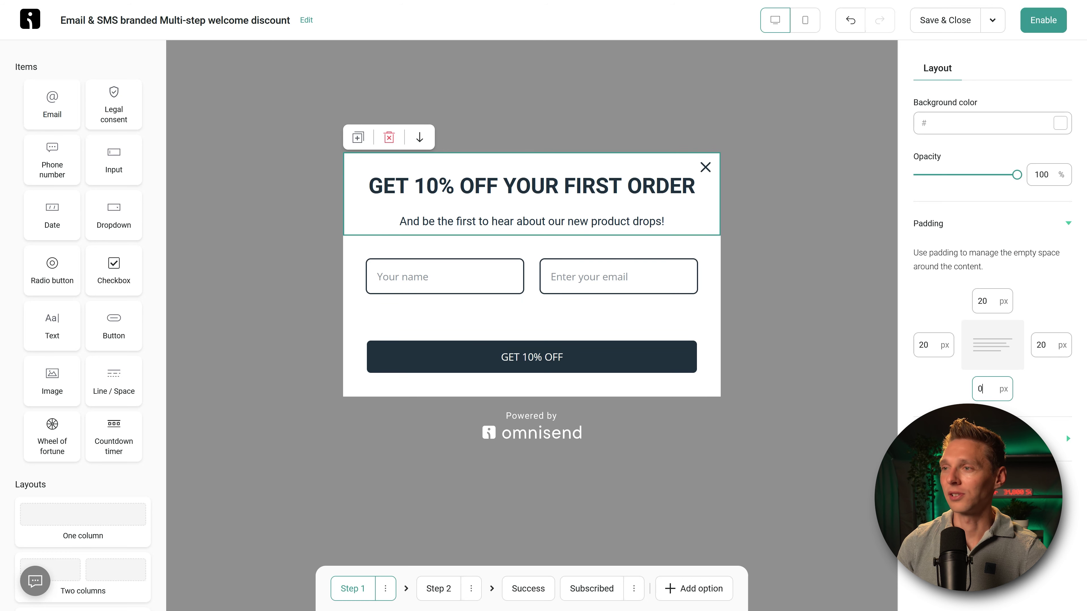
click(602, 334)
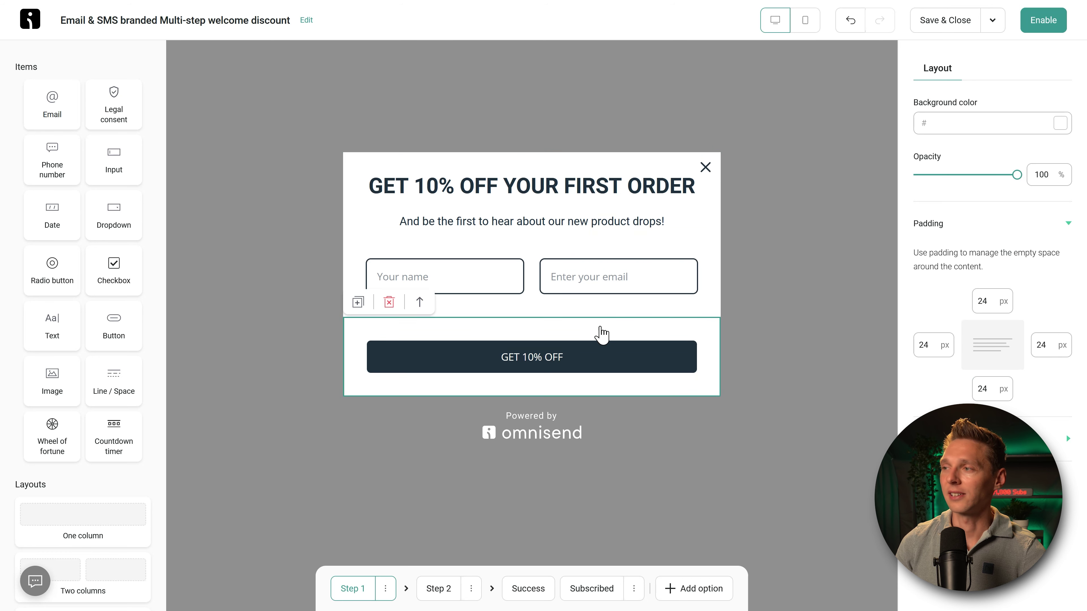
double_click(974, 302)
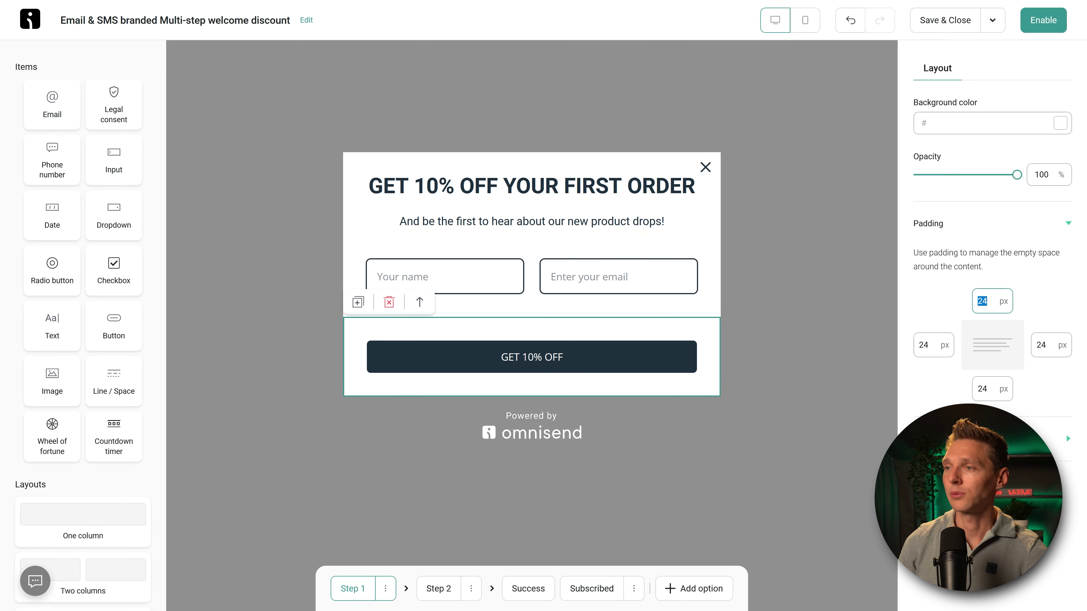
click(357, 268)
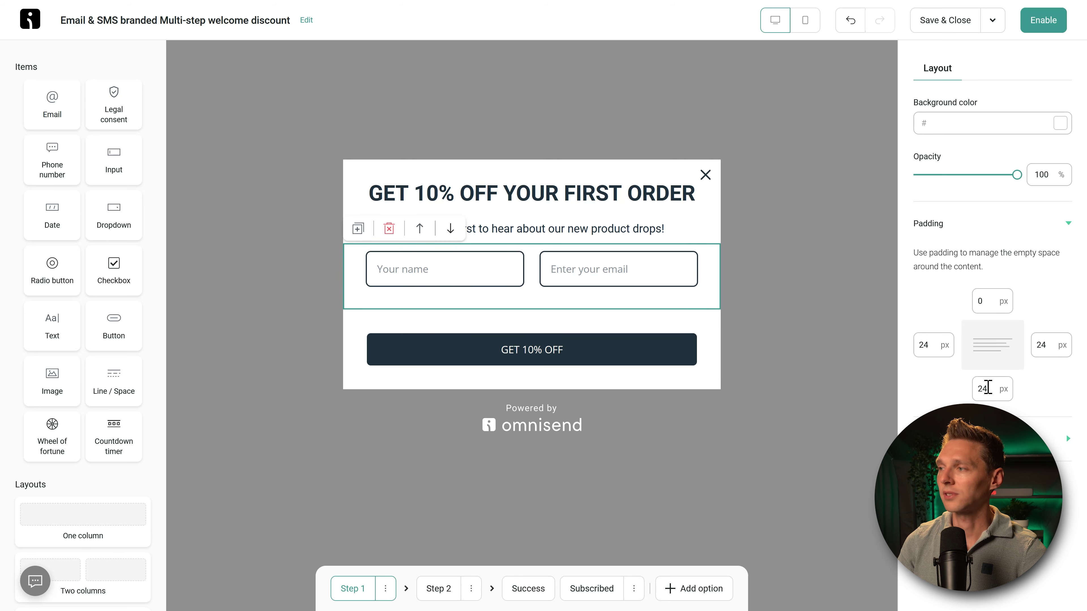
click(852, 374)
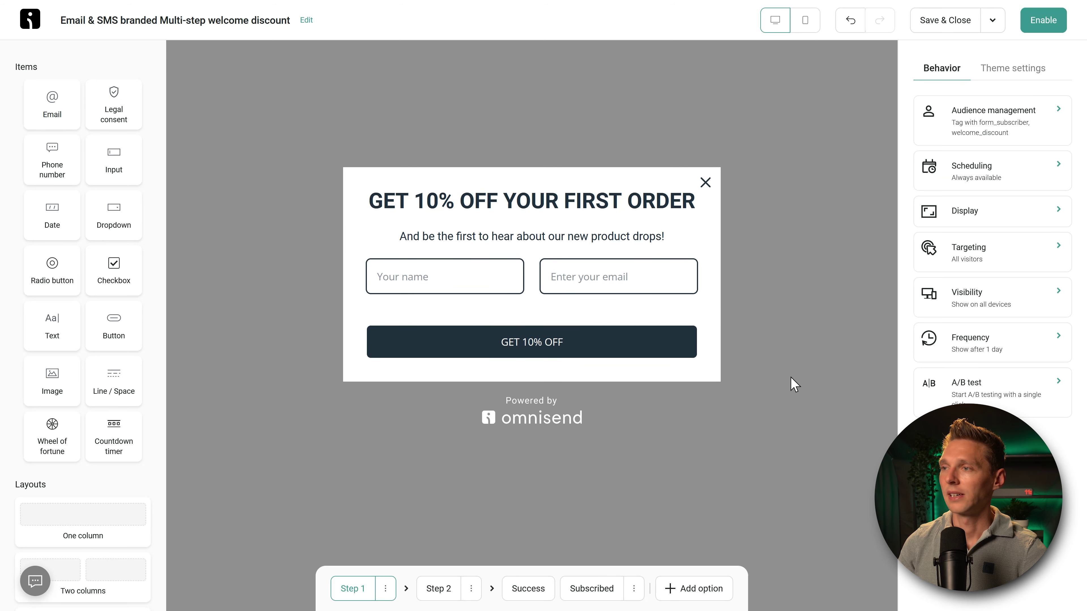
click(607, 316)
drag(992, 302, 968, 303)
text(0)
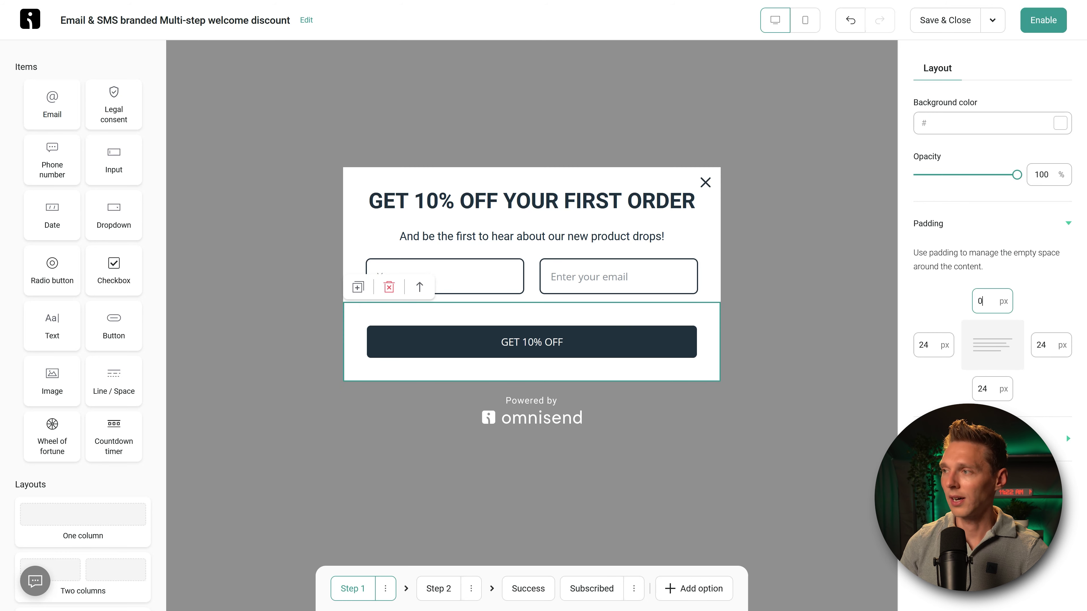
click(795, 313)
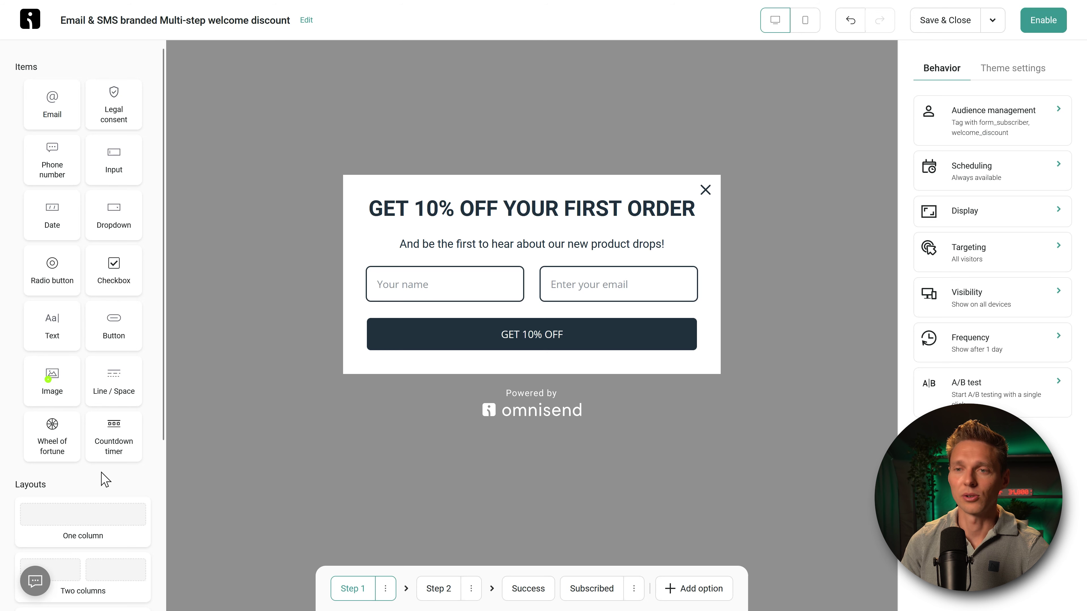
click(53, 393)
drag(53, 394, 445, 194)
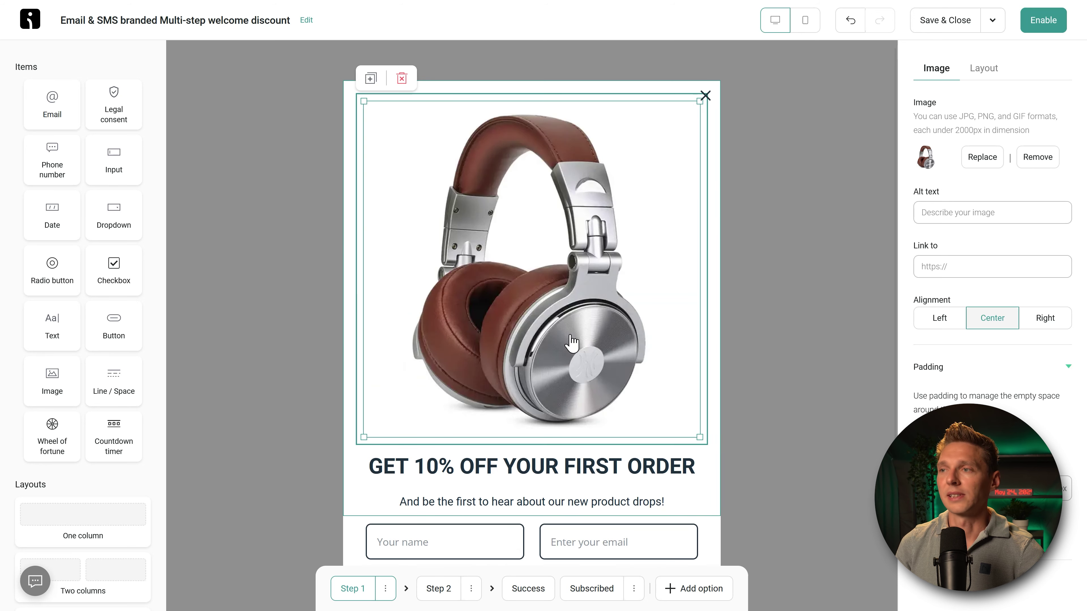
click(796, 339)
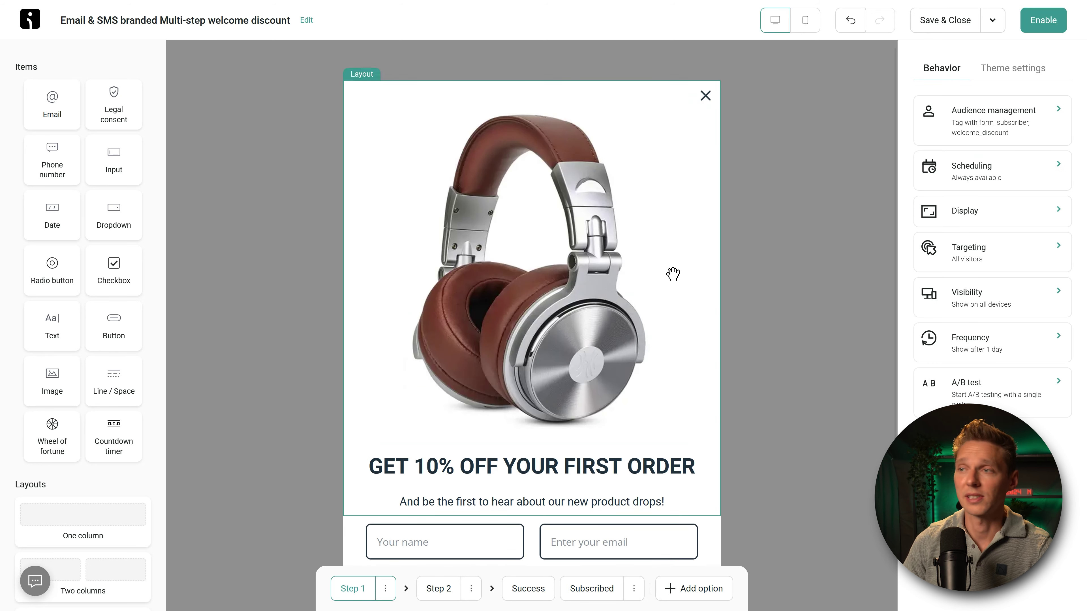
click(583, 277)
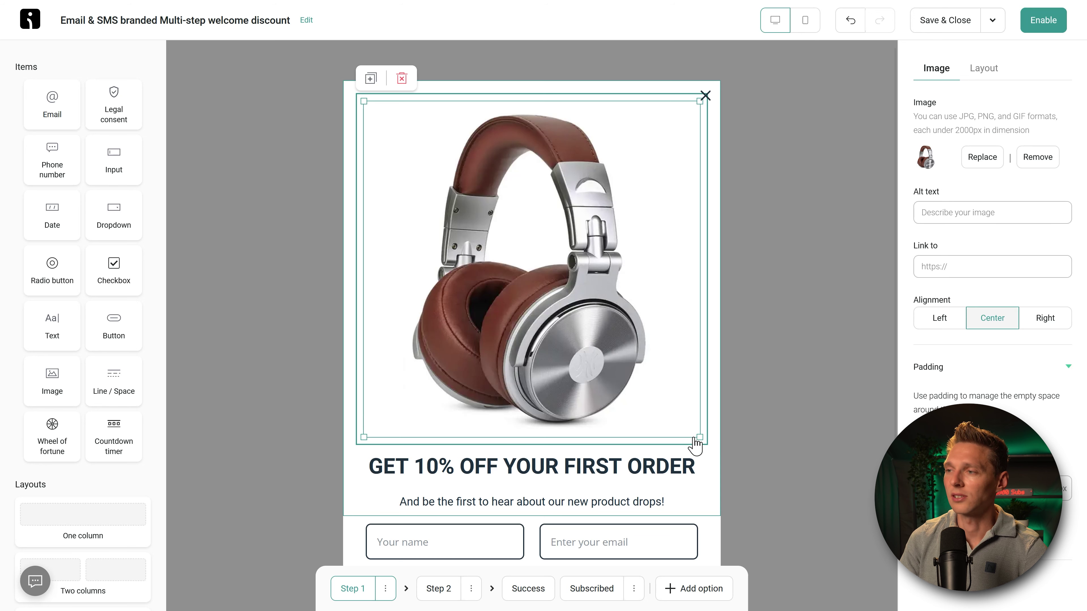
drag(697, 440, 464, 185)
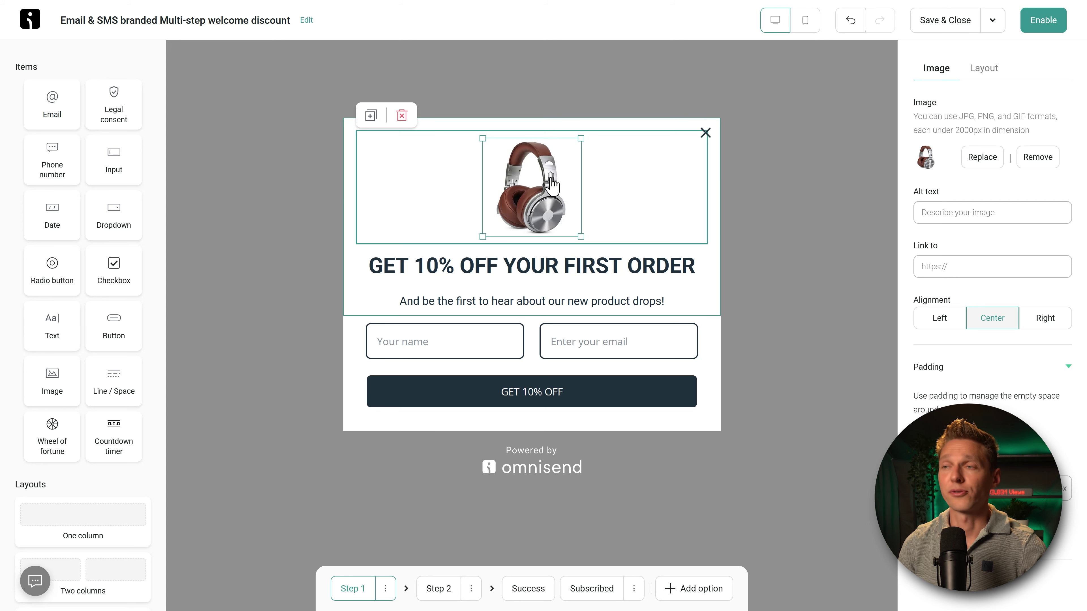
click(401, 116)
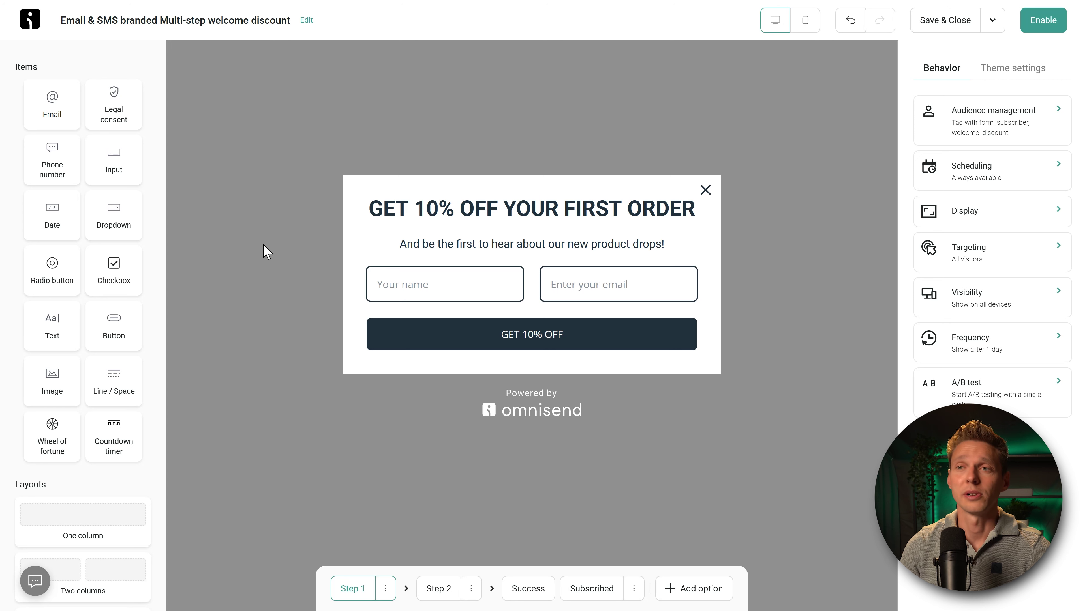
Step: Try a countdown timer above the heading, remove it, and move to Step 2
drag(113, 447, 460, 174)
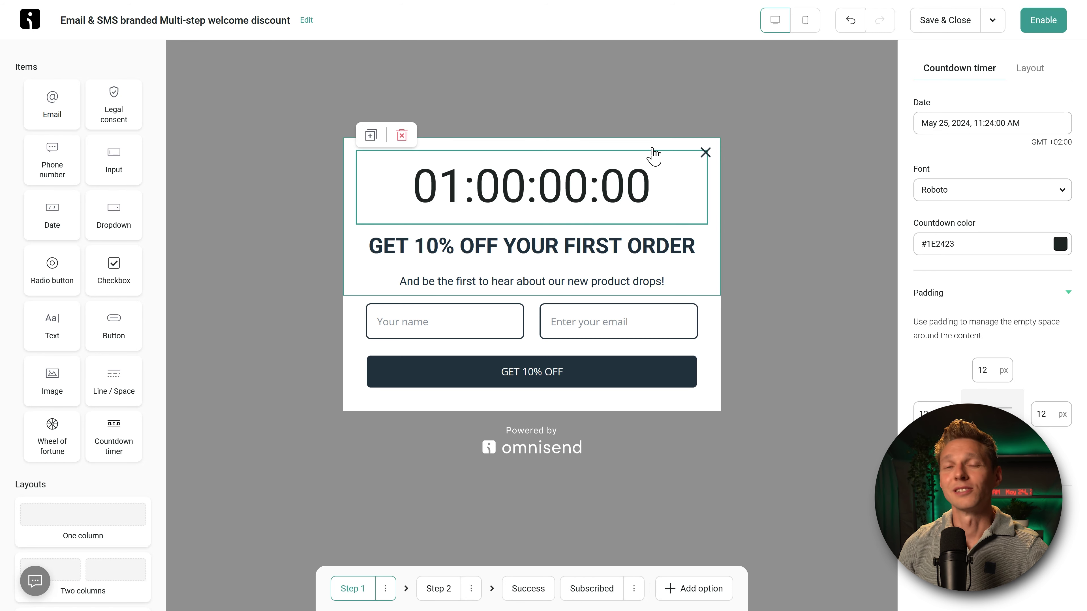
click(401, 136)
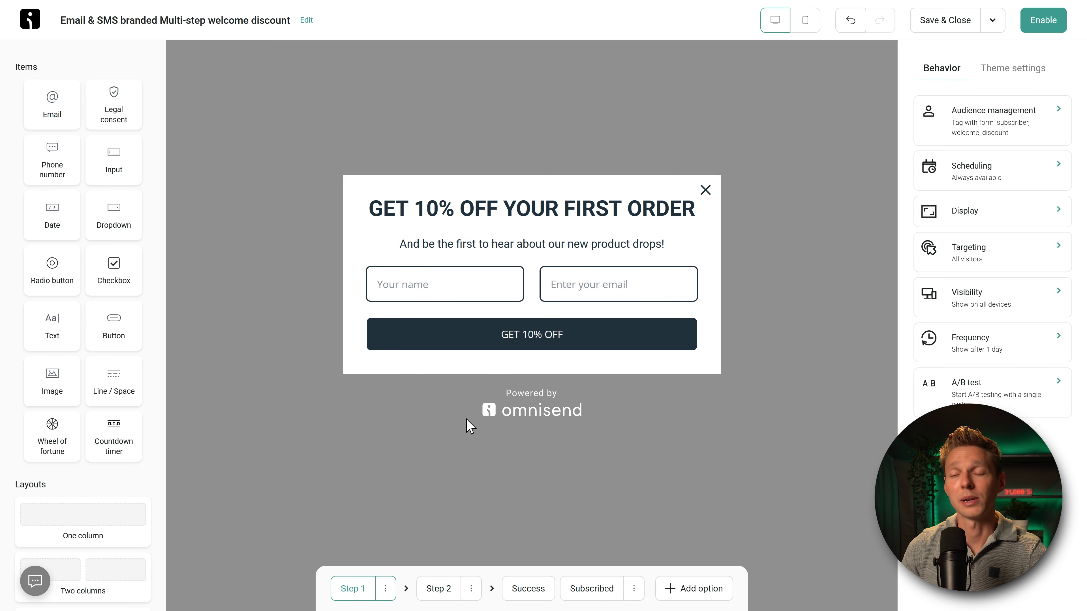
click(439, 589)
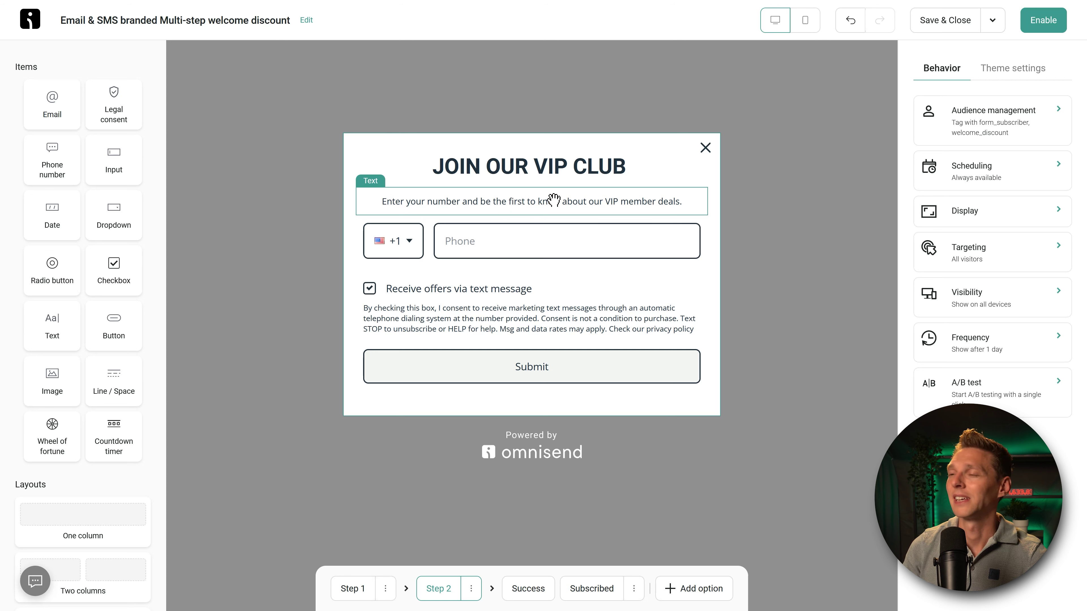
Step: Give the Step 2 Submit button the dark-filled Tertiary button style
click(619, 370)
click(960, 237)
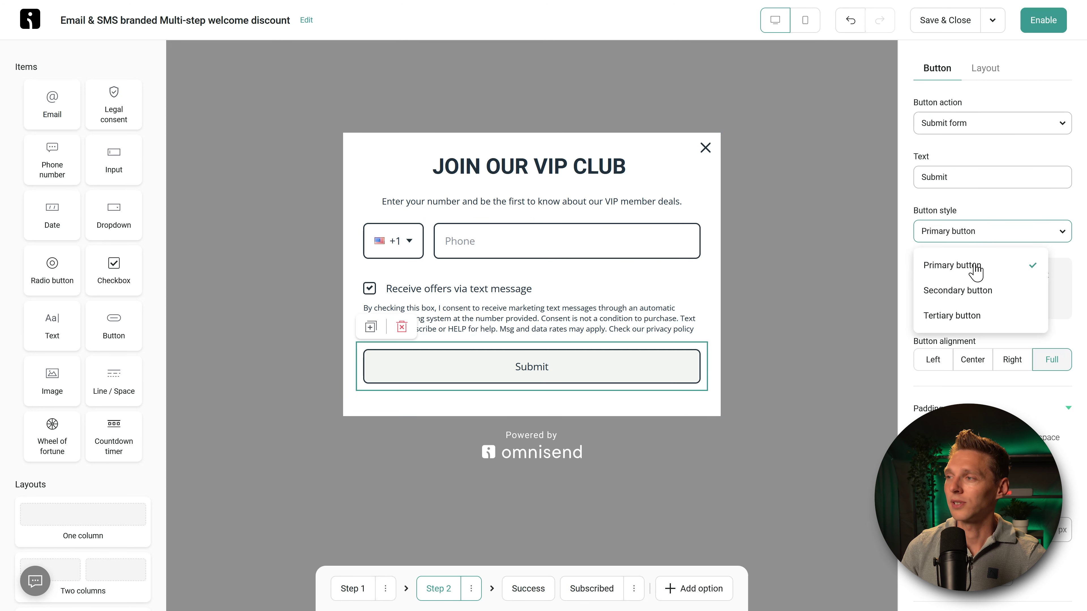
click(963, 319)
click(765, 328)
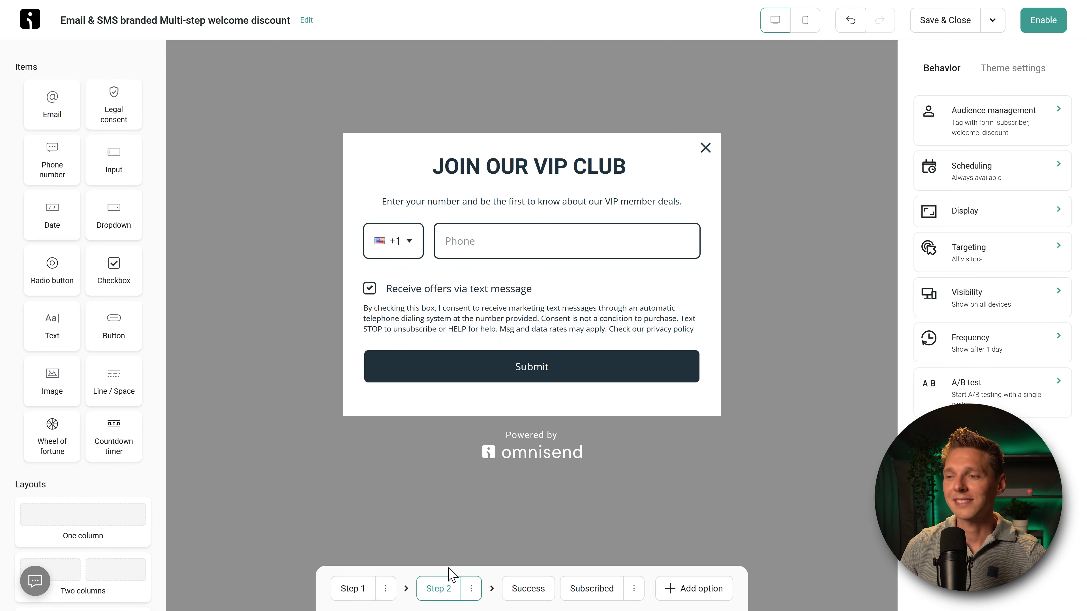
Step: Add a text block below 'You are already subscribed' on the Subscribed step
click(535, 593)
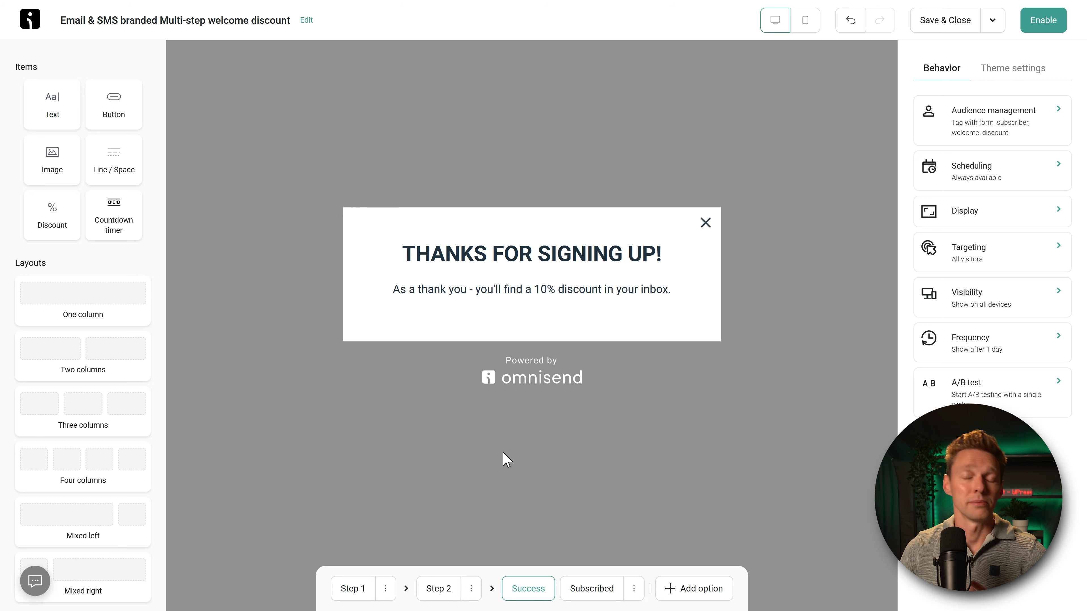
click(591, 589)
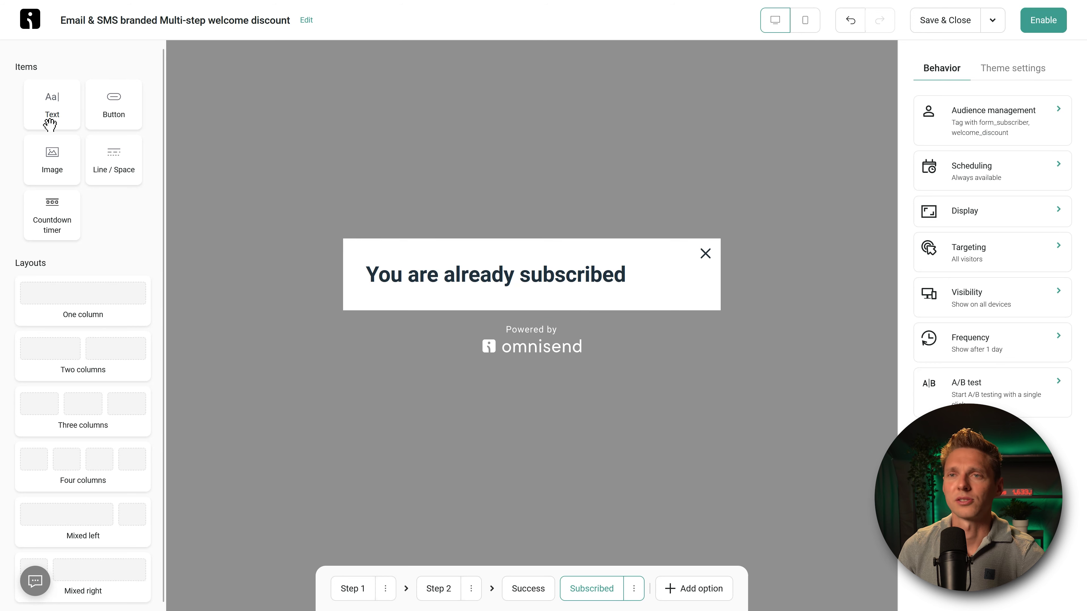
drag(51, 105, 364, 301)
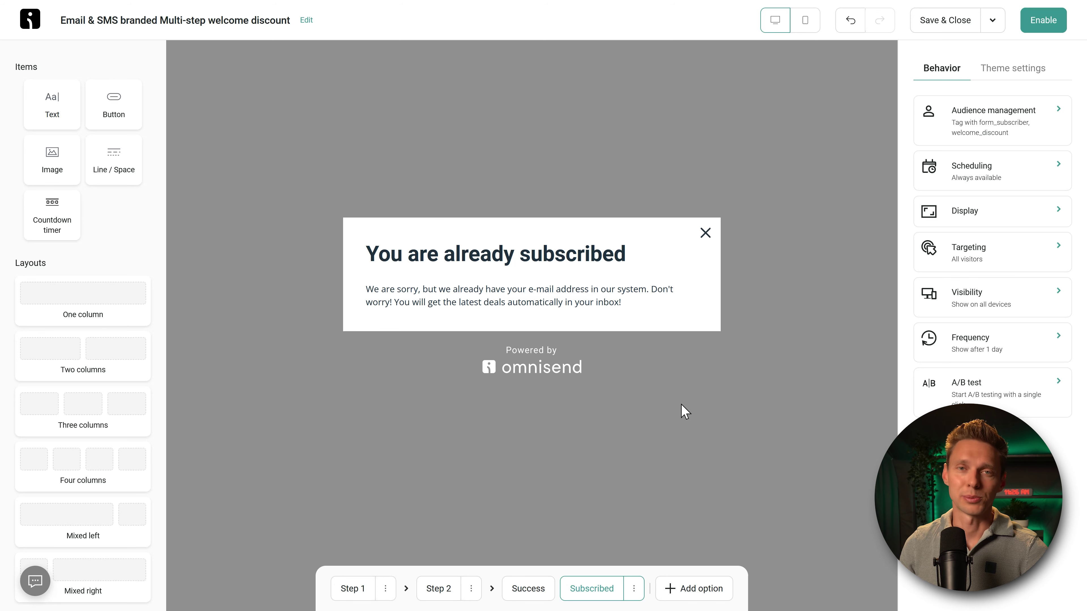
click(694, 591)
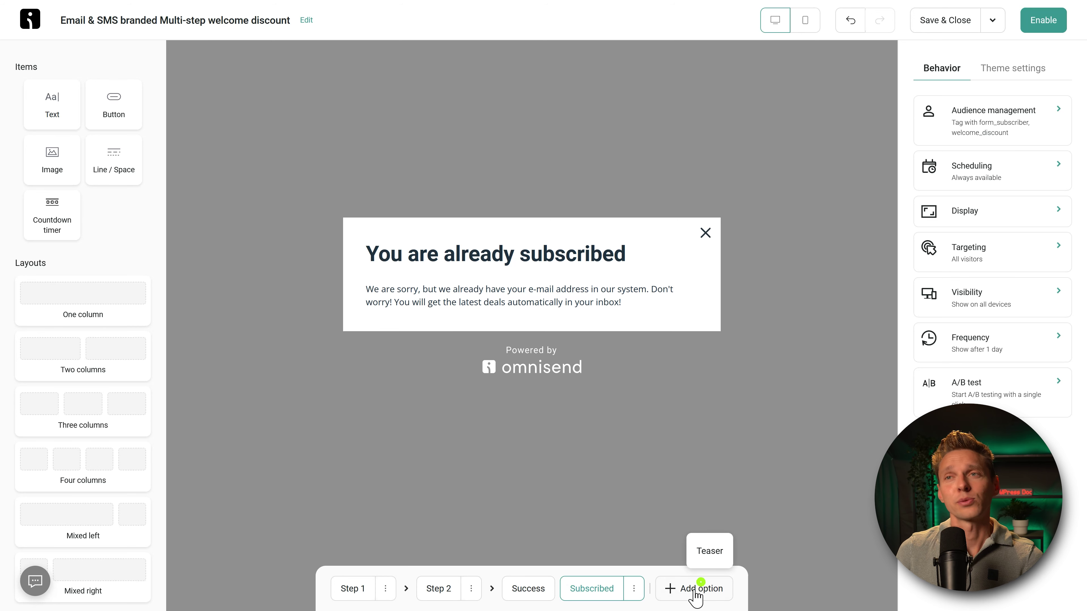
Step: Add a teaser shown before and after the form with a close button, then return to Step 2
click(708, 552)
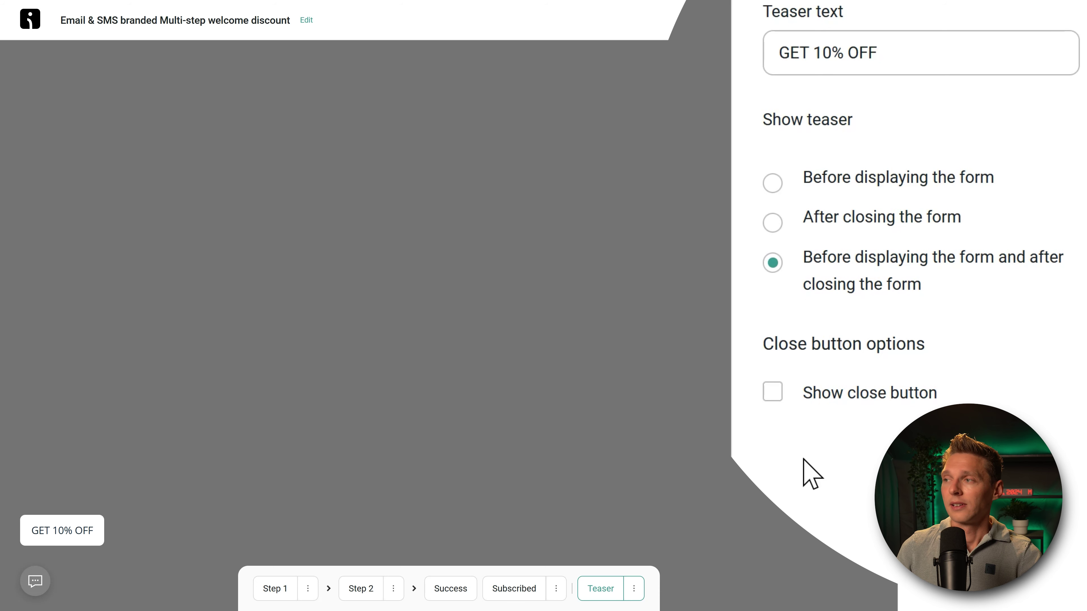
click(882, 403)
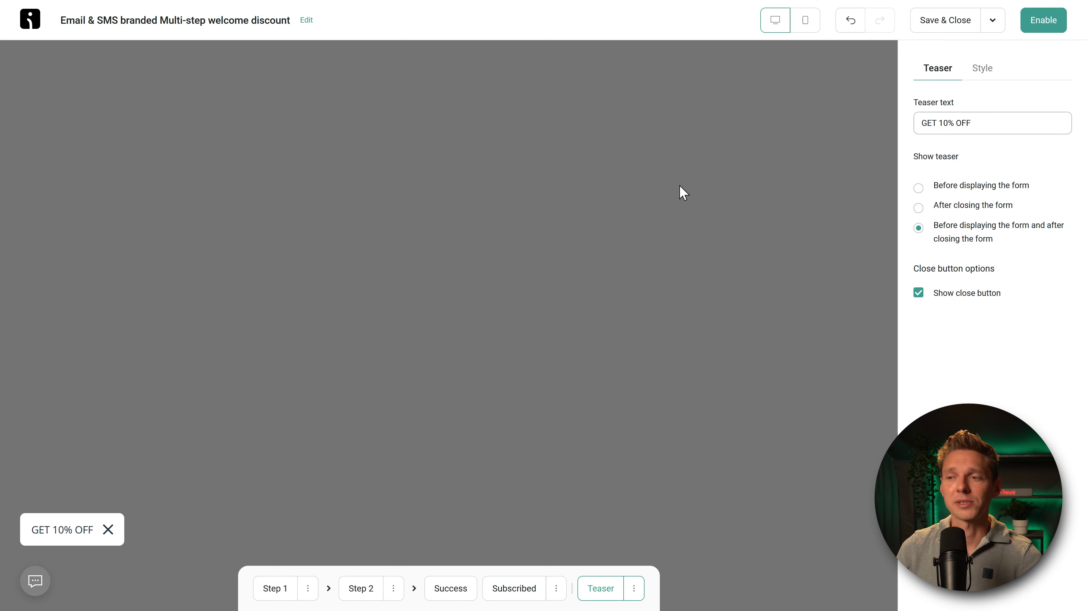
click(363, 590)
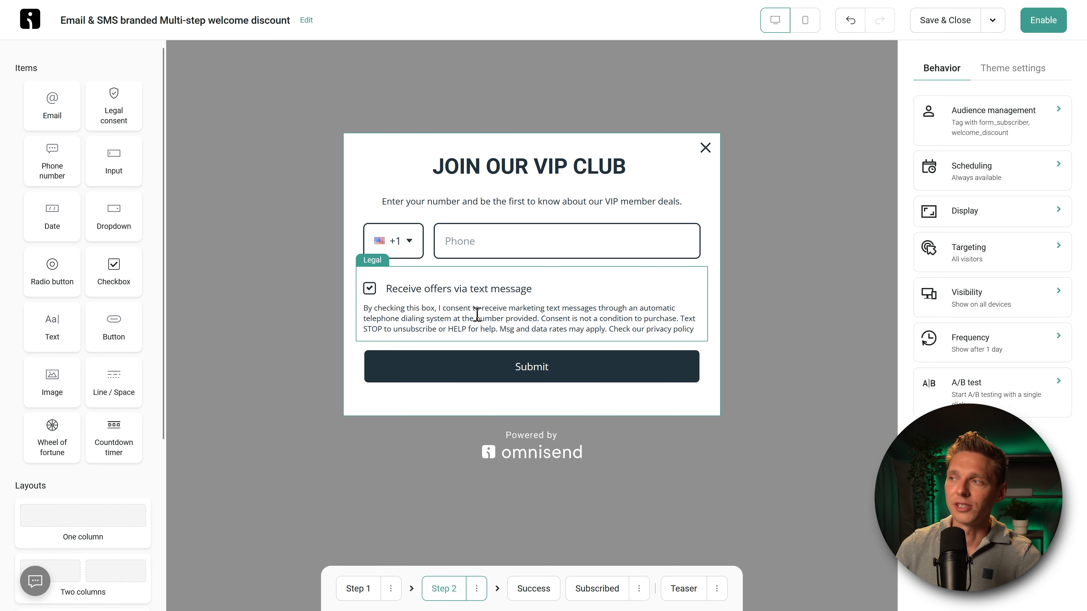
Step: Paste the privacy policy URL into the SMS consent's Privacy policy link field and exit the editor
click(477, 315)
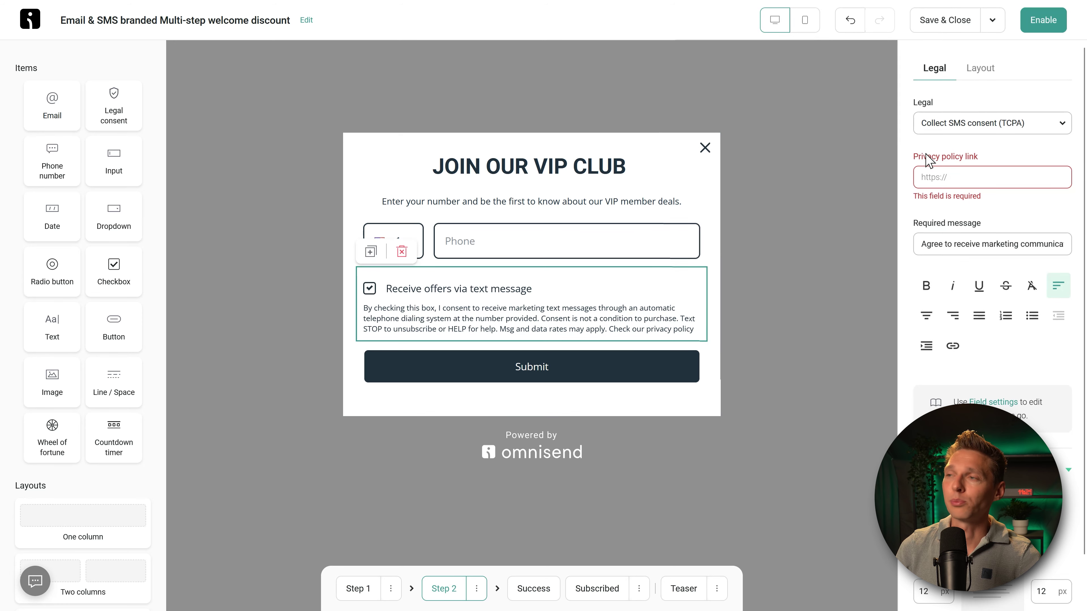
click(948, 176)
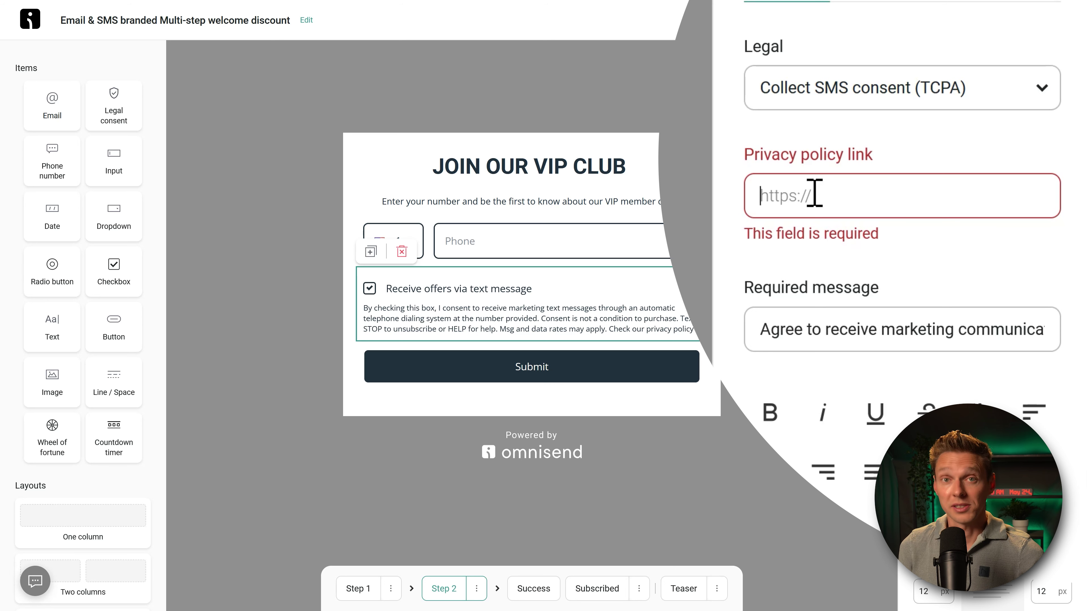
key(ctrl+v)
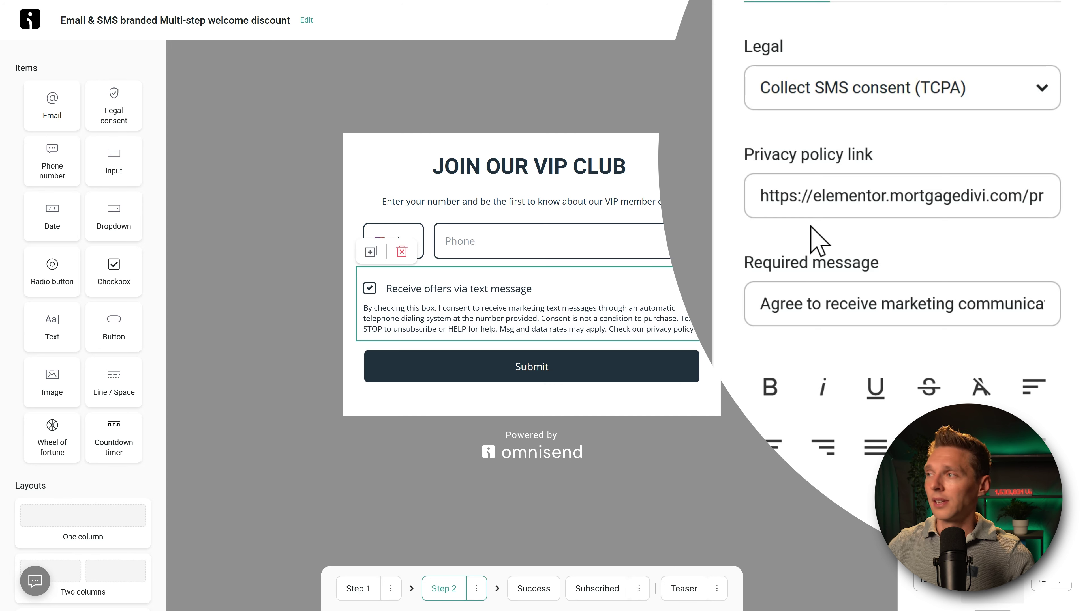
key(Escape)
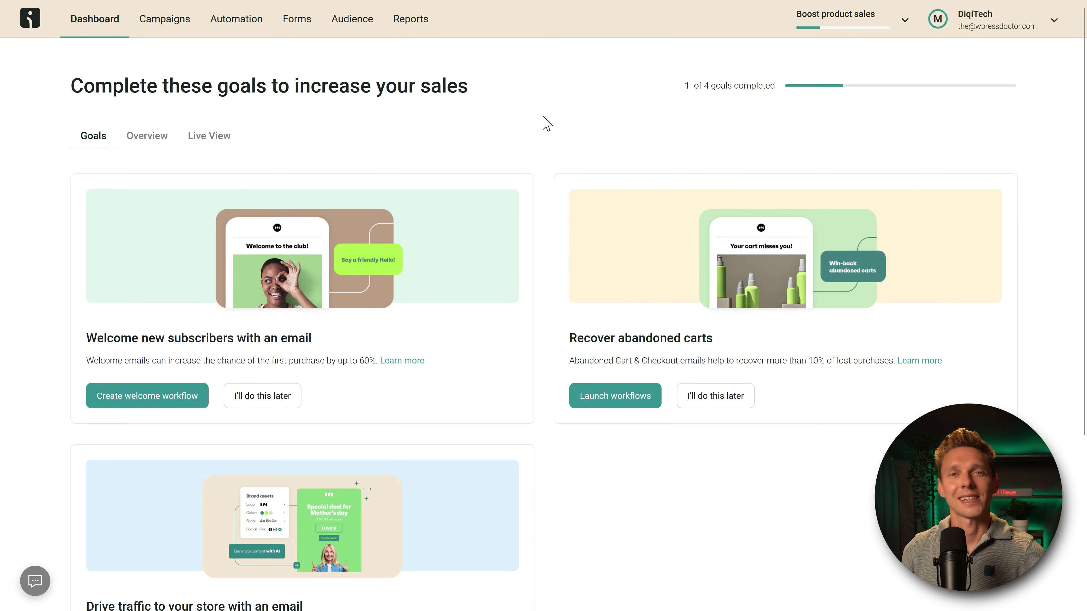
Step: On the Goals tab, choose 'Create welcome workflow' under 'Welcome new subscribers with an email'
triple_click(695, 90)
click(701, 134)
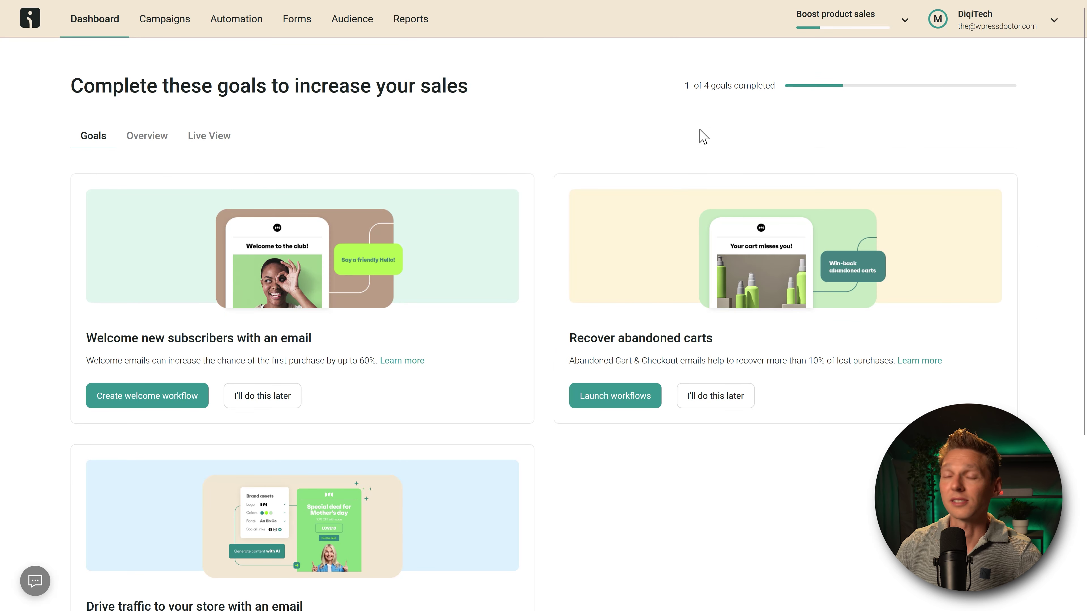
click(140, 399)
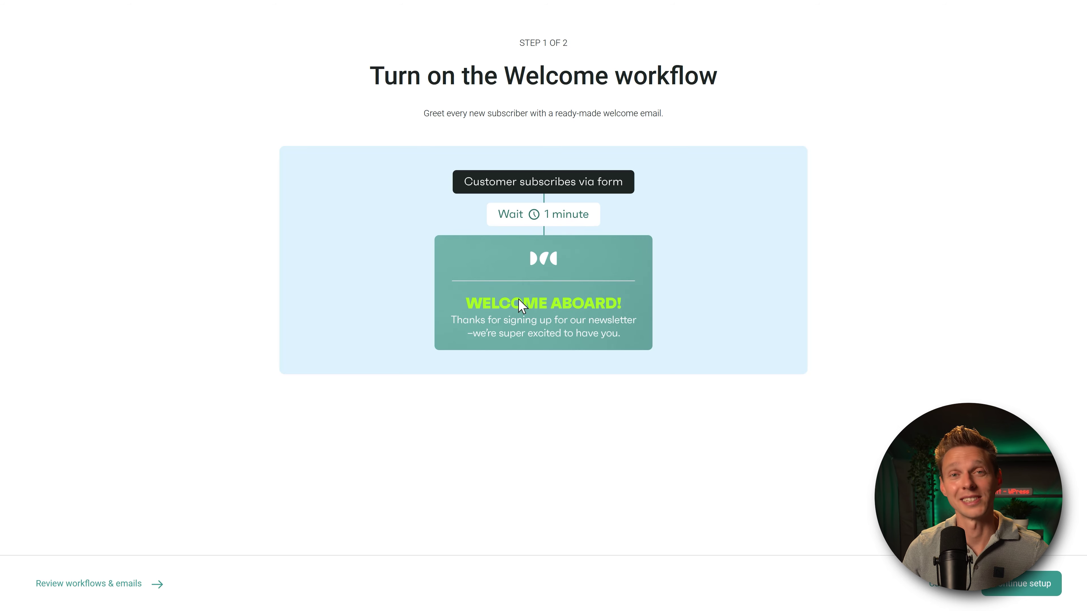
Step: Add the SMS channel, start the Welcome workflow, and view it in the workflow list
click(1030, 591)
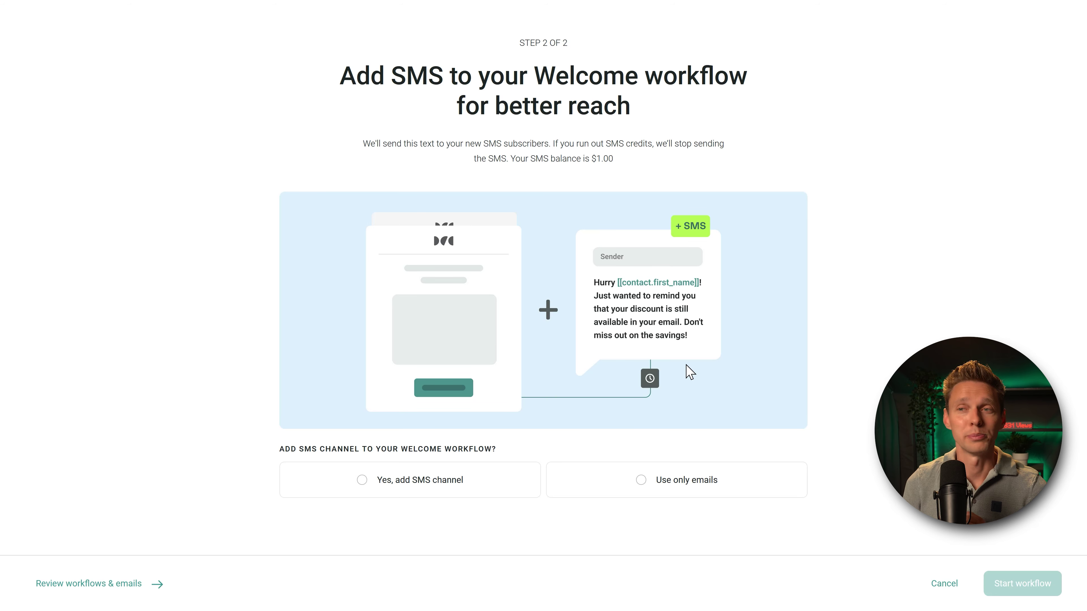
drag(511, 159, 613, 160)
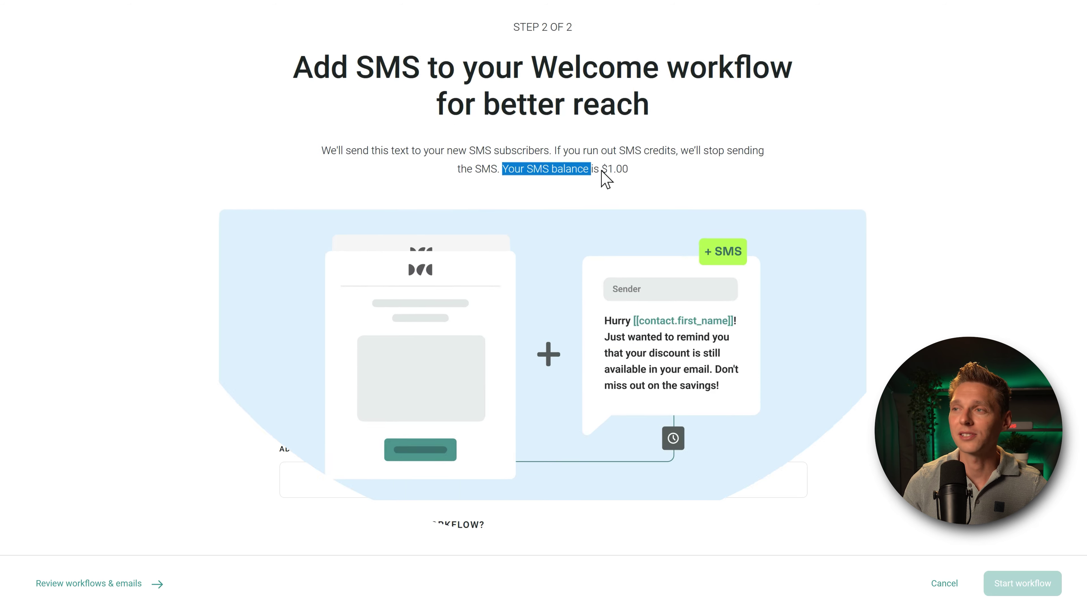
click(721, 230)
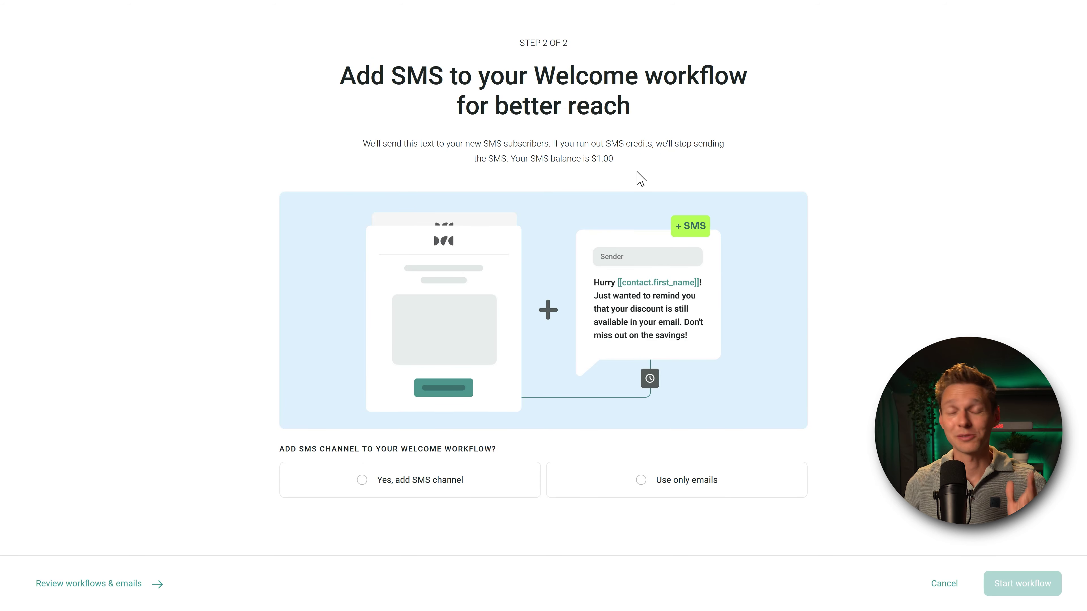
click(430, 479)
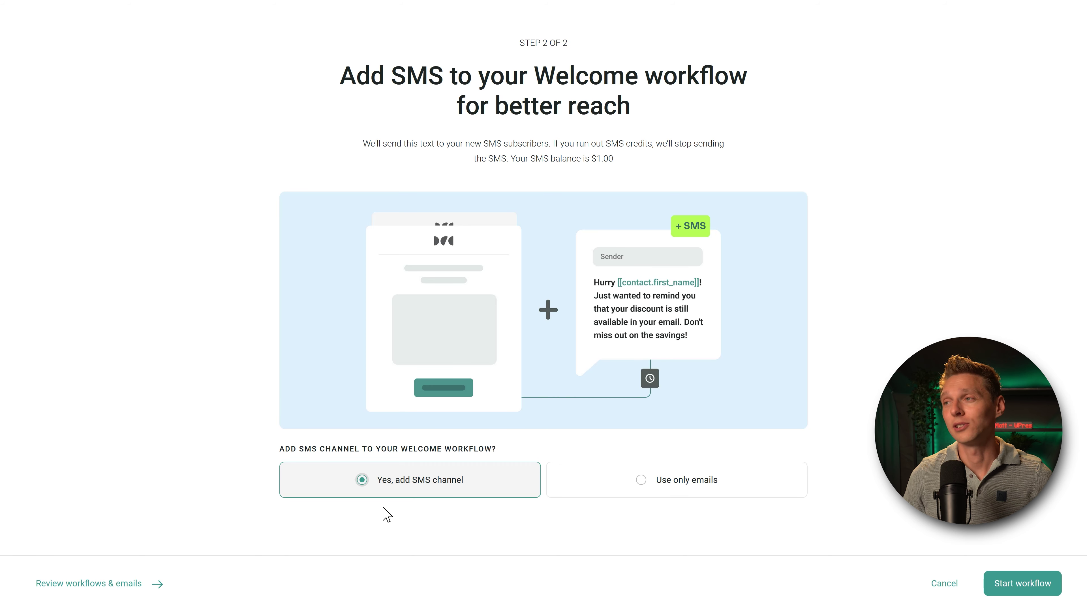
click(1033, 583)
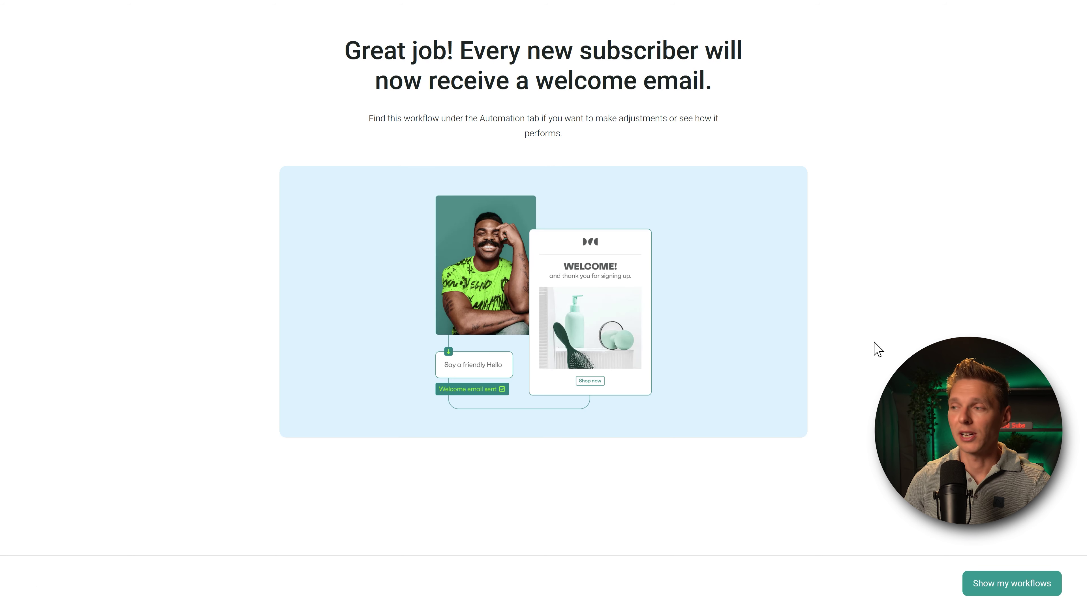
click(1016, 589)
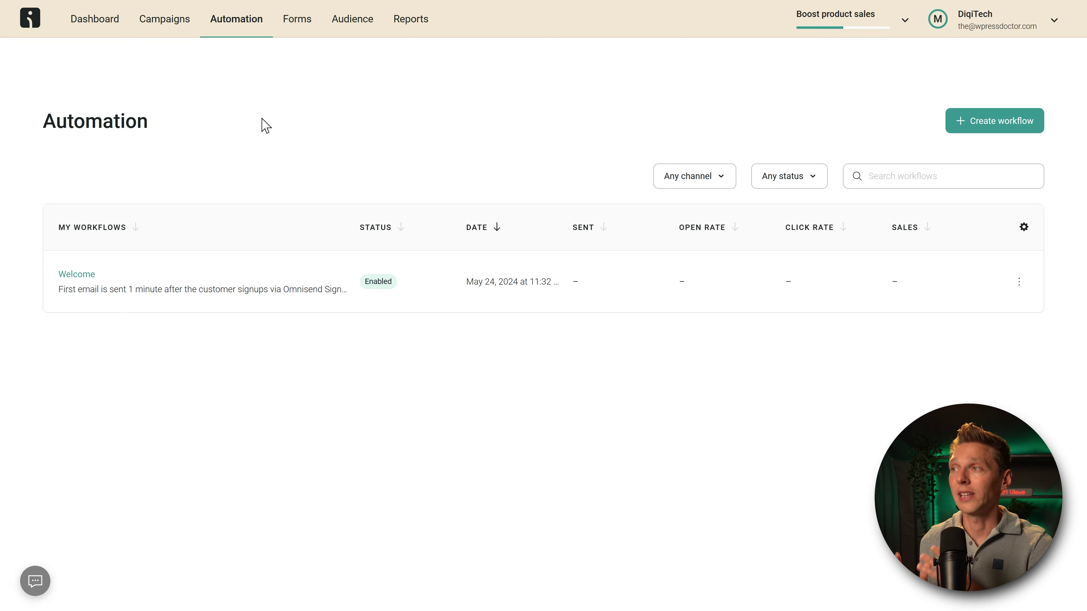
Step: Open the Welcome workflow, confirm the 1-minute wait, and bring up the welcome email's settings
click(76, 276)
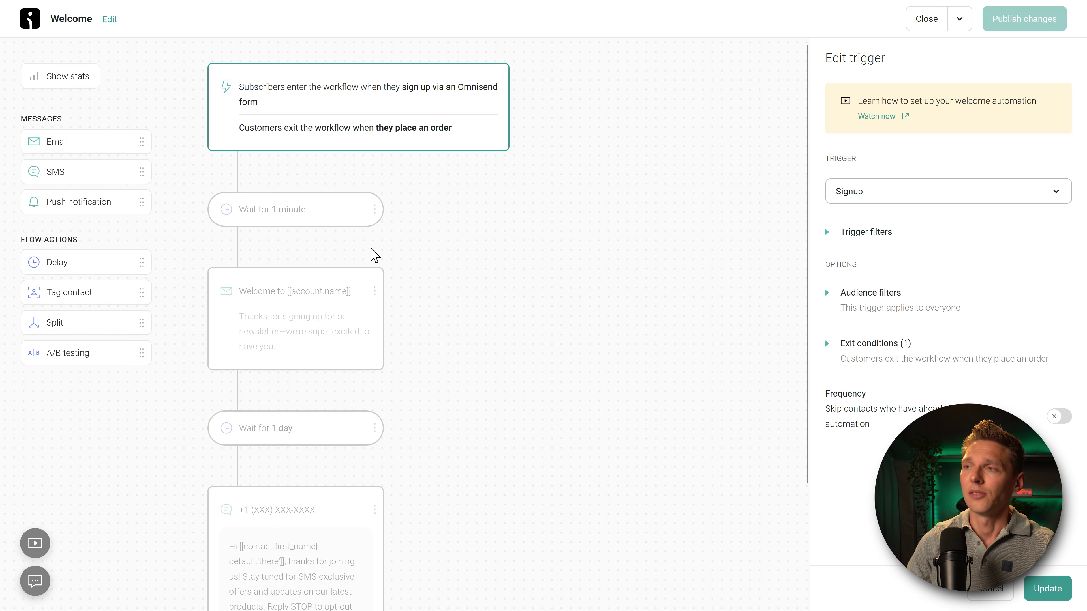
middle_click(632, 193)
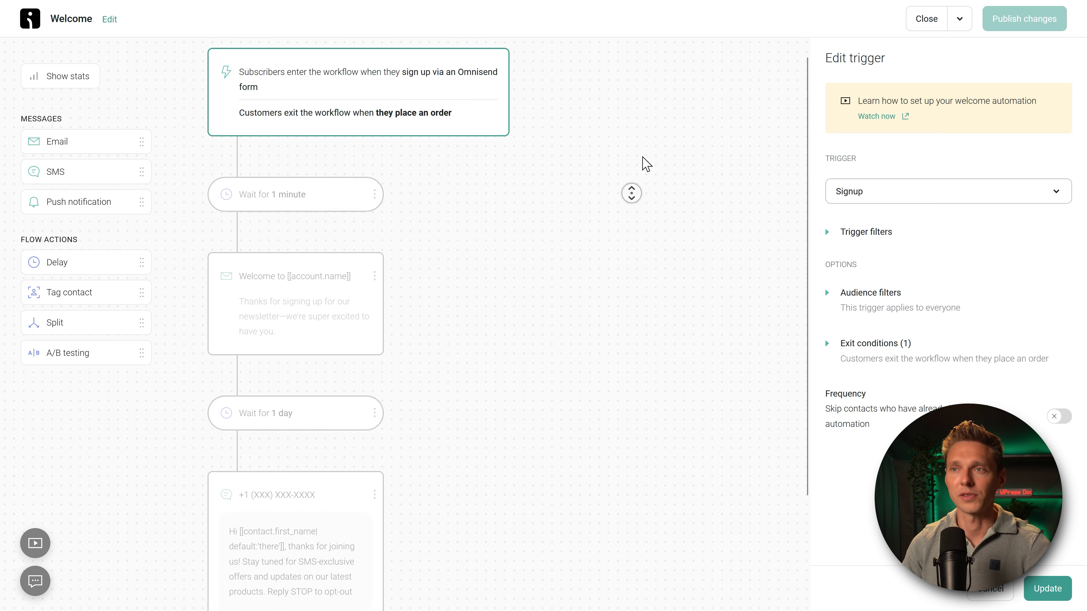
click(633, 136)
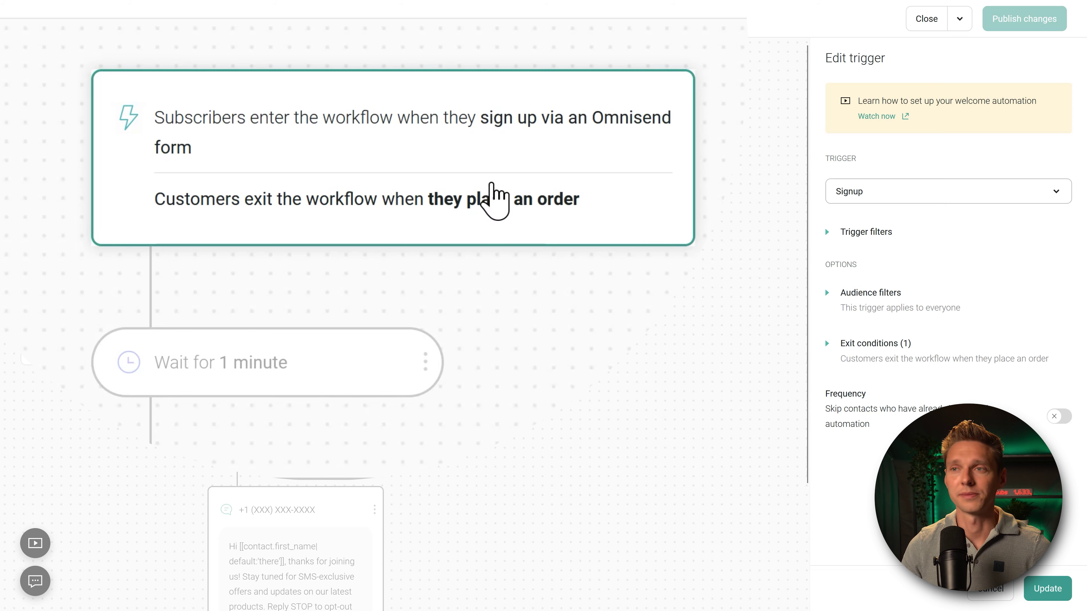
click(278, 363)
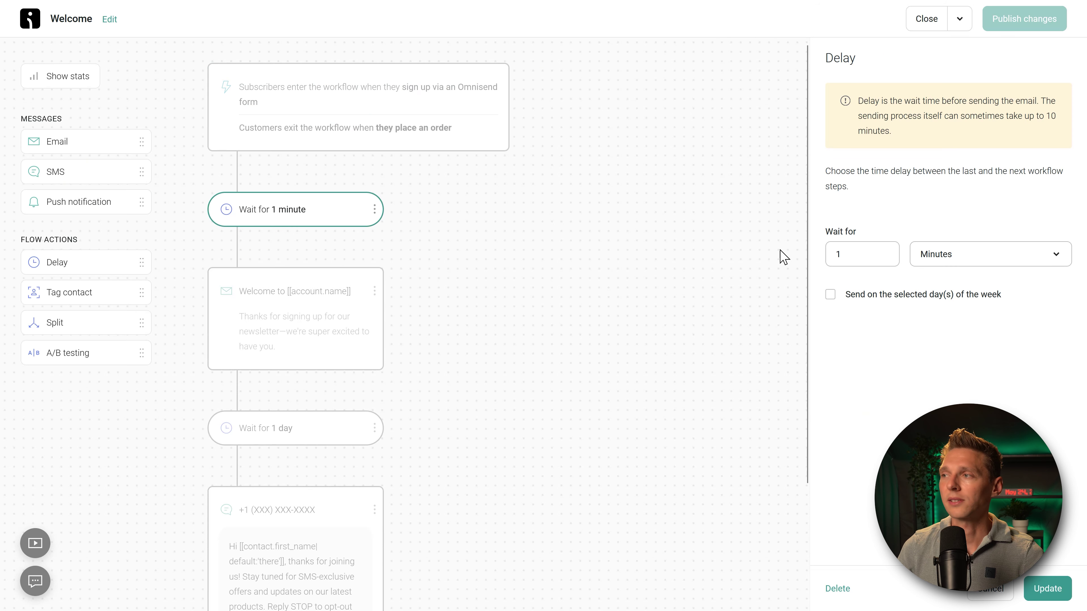
click(877, 253)
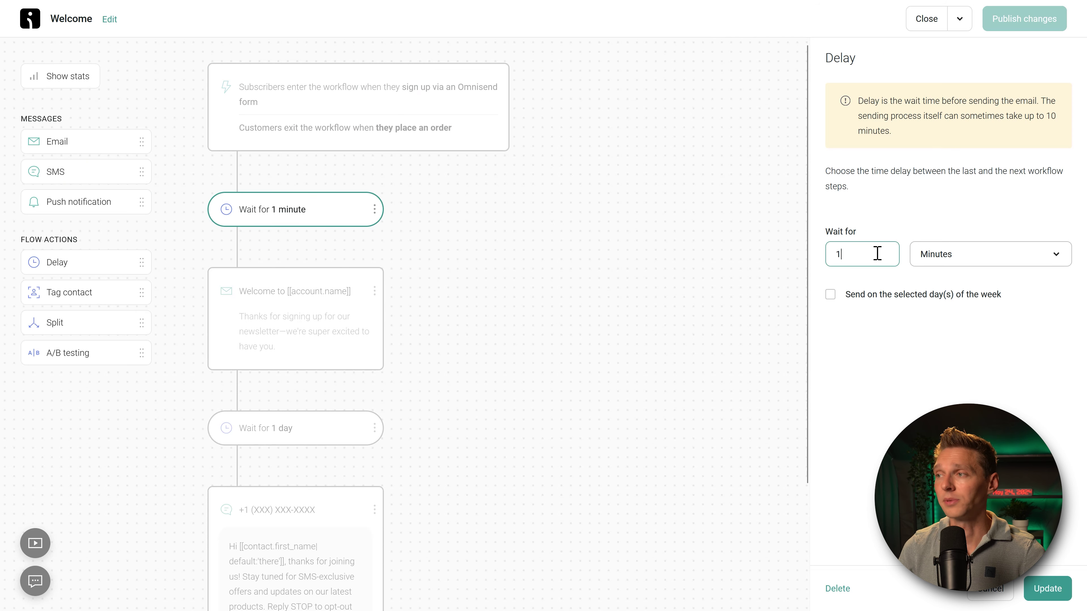
click(385, 255)
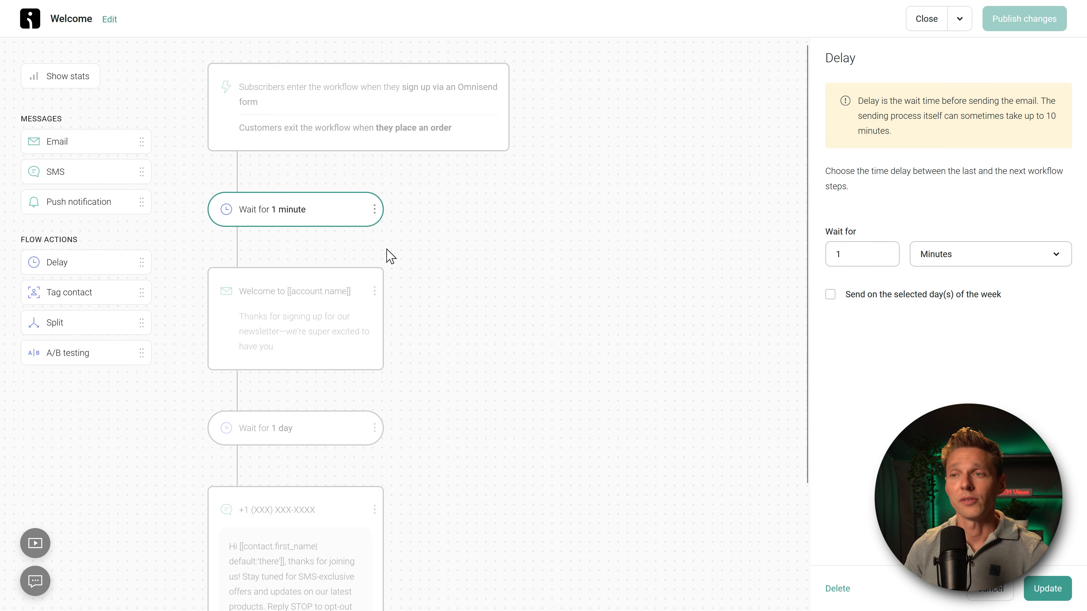
click(317, 298)
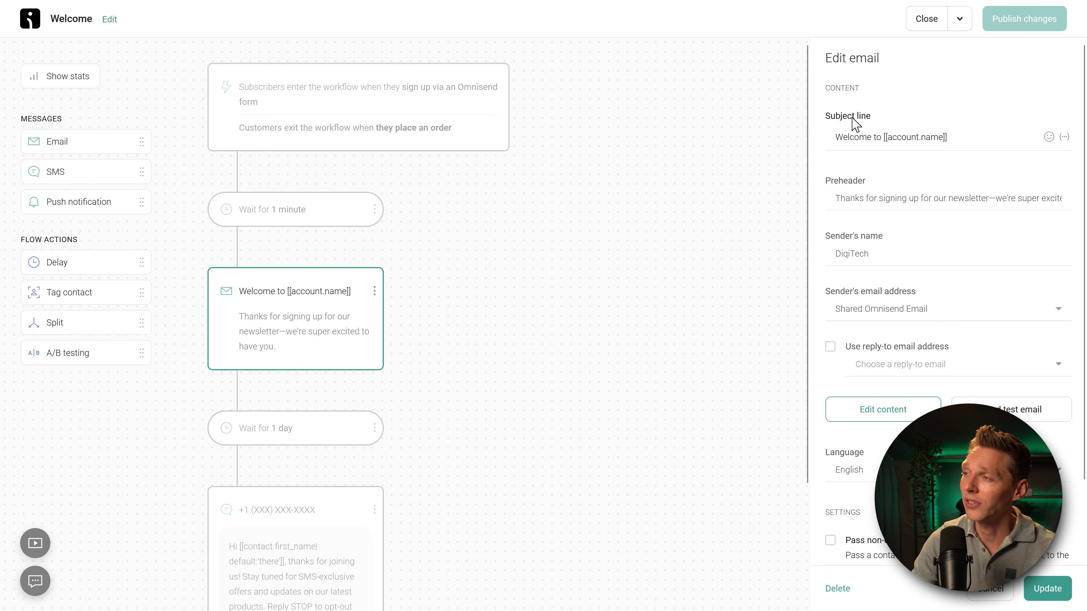
Step: Replace the subject with 'Here is your 10% discount for DiqiTech' followed by a fire emoji
drag(948, 137, 842, 144)
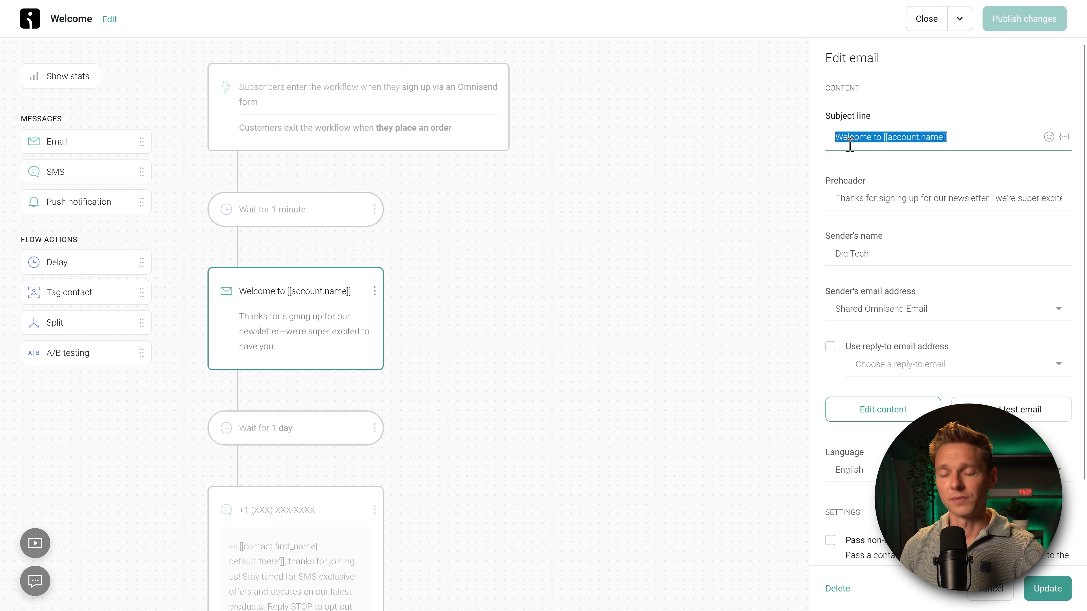
text(Here is your 10% discount for )
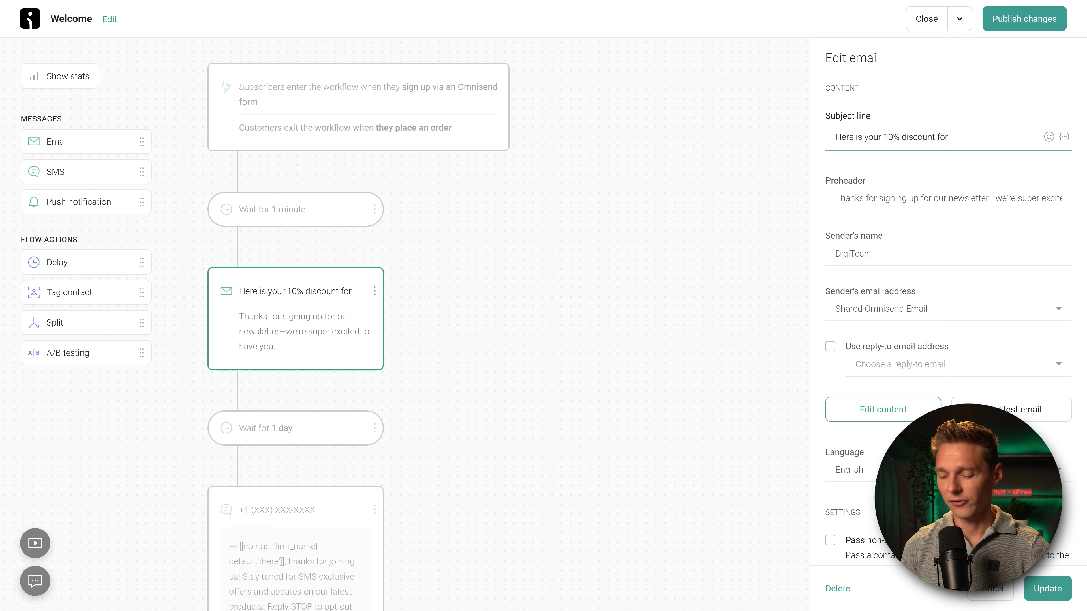
text(DiqiTech)
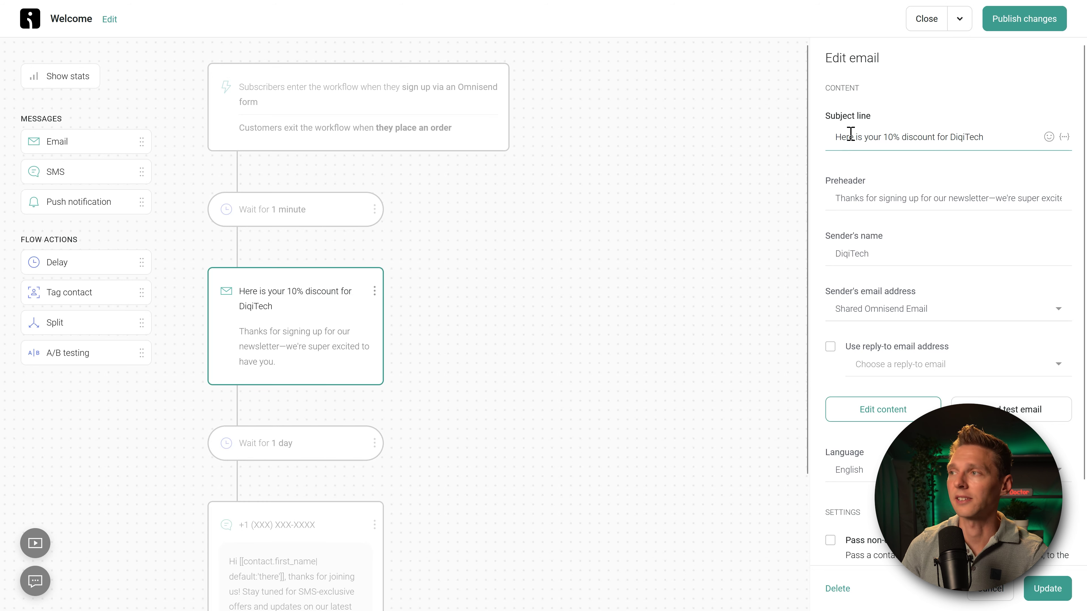
click(1049, 137)
text(fire)
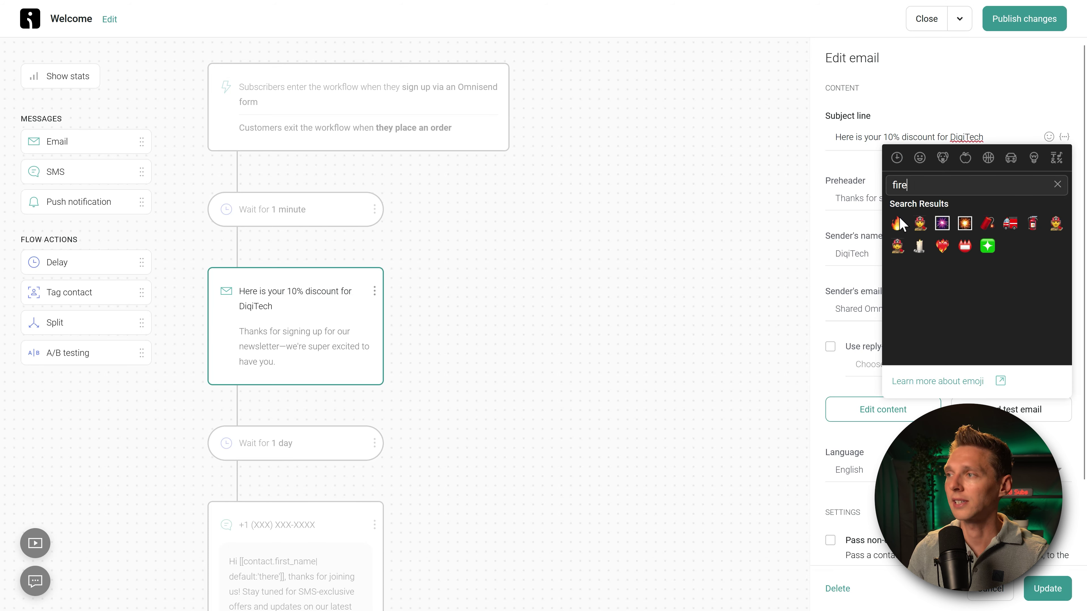
click(897, 223)
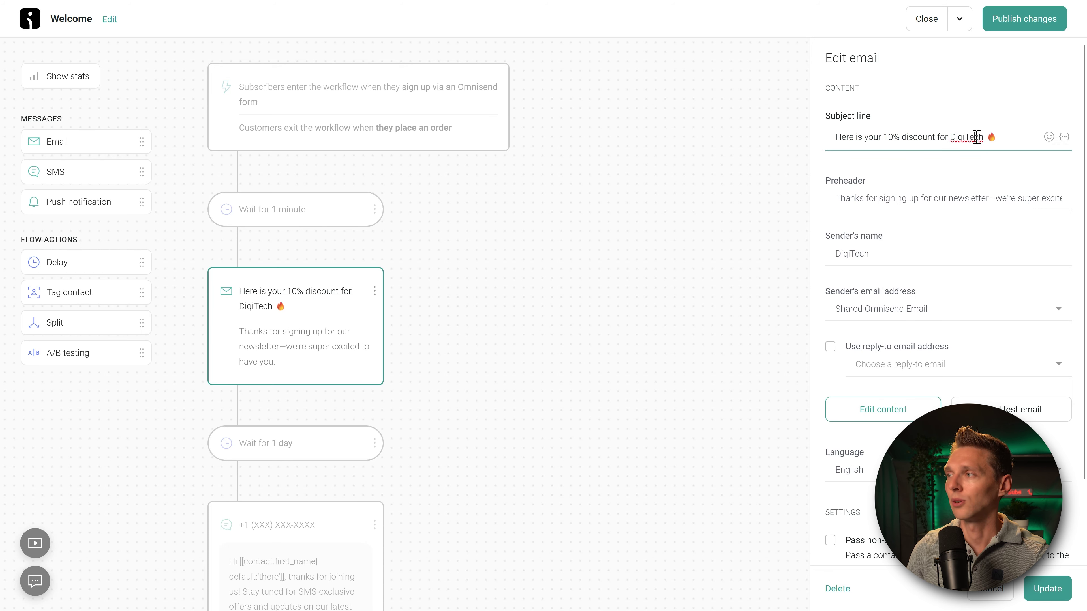
click(837, 136)
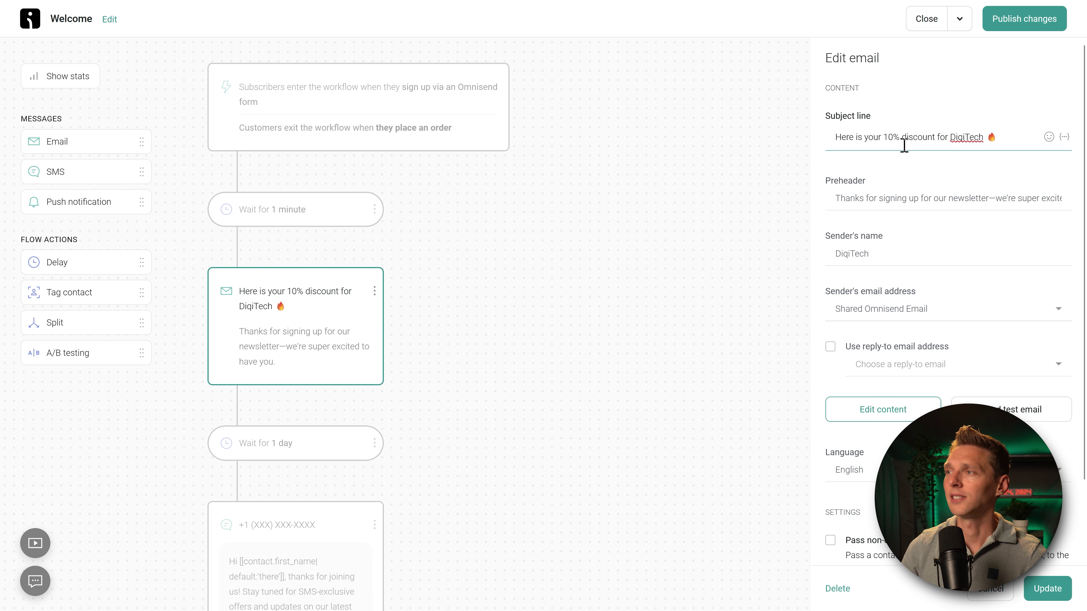
click(900, 137)
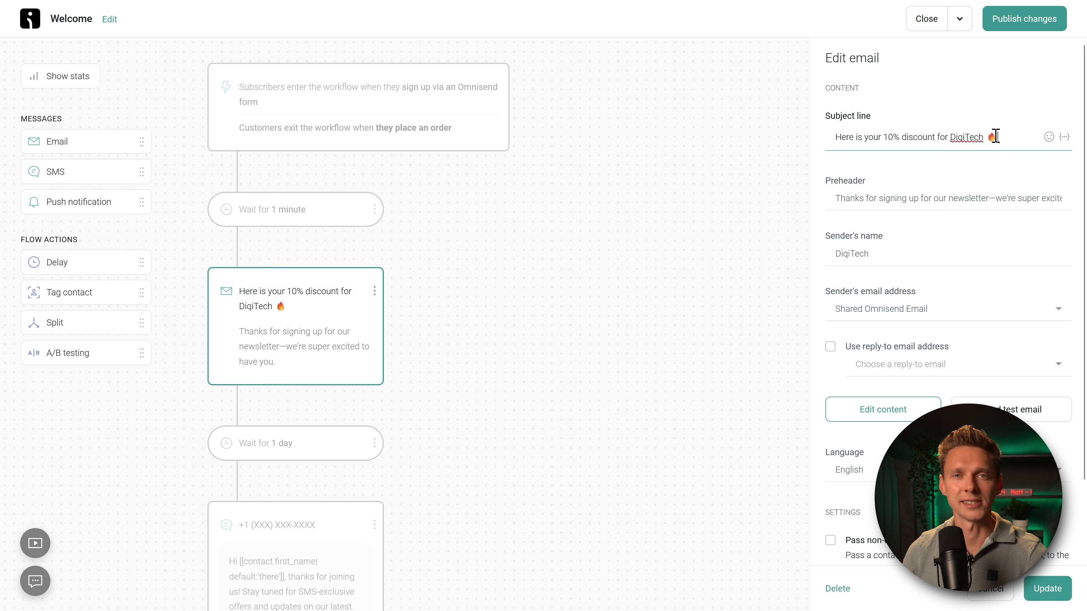
click(907, 199)
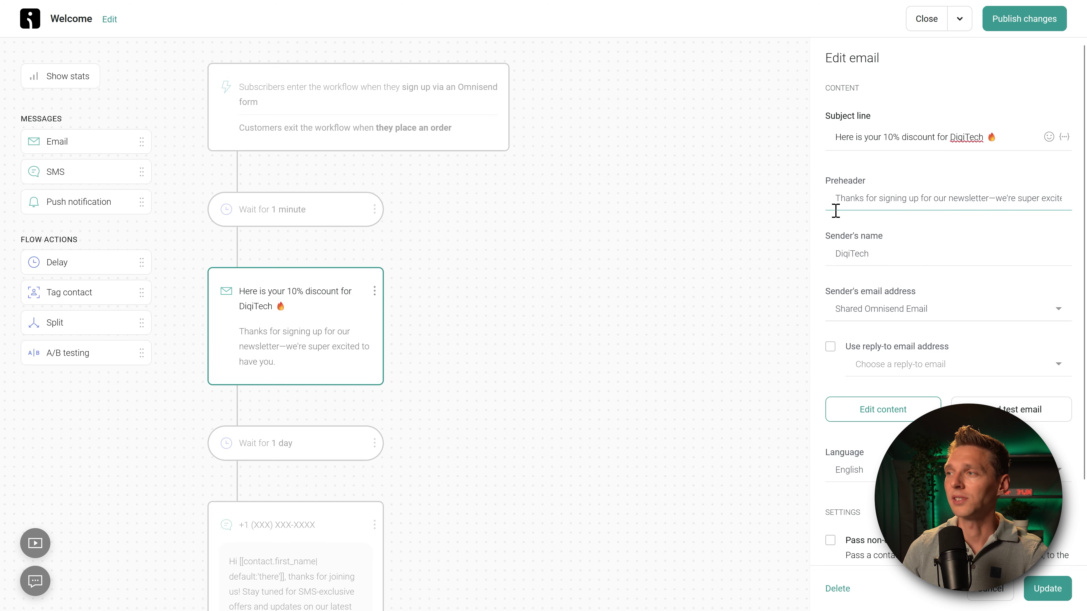
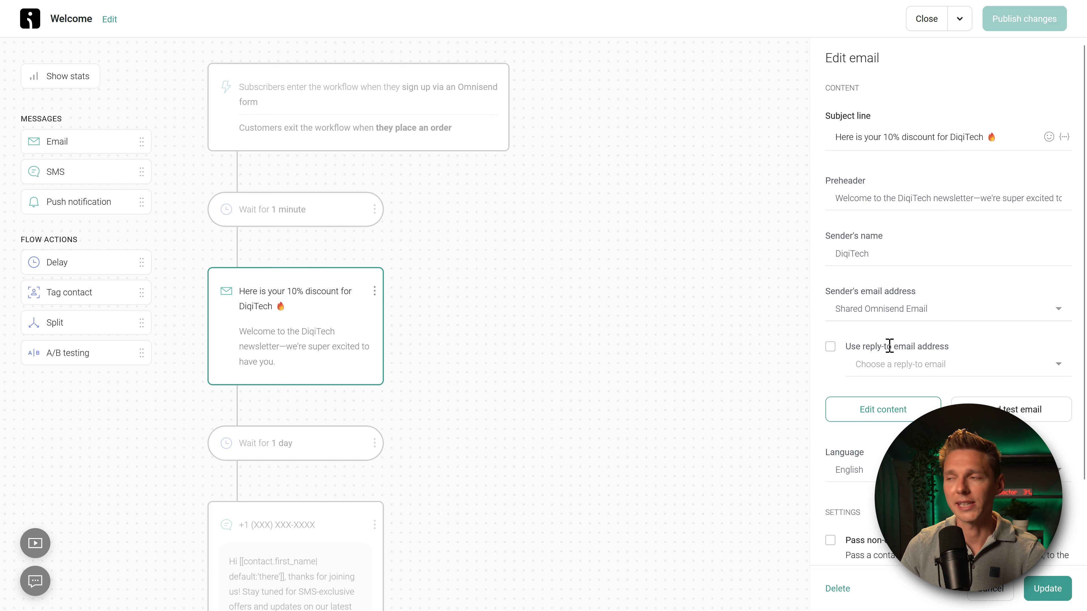
Step: Turn on the reply-to option and choose the saved reply-to email address
click(830, 347)
click(930, 370)
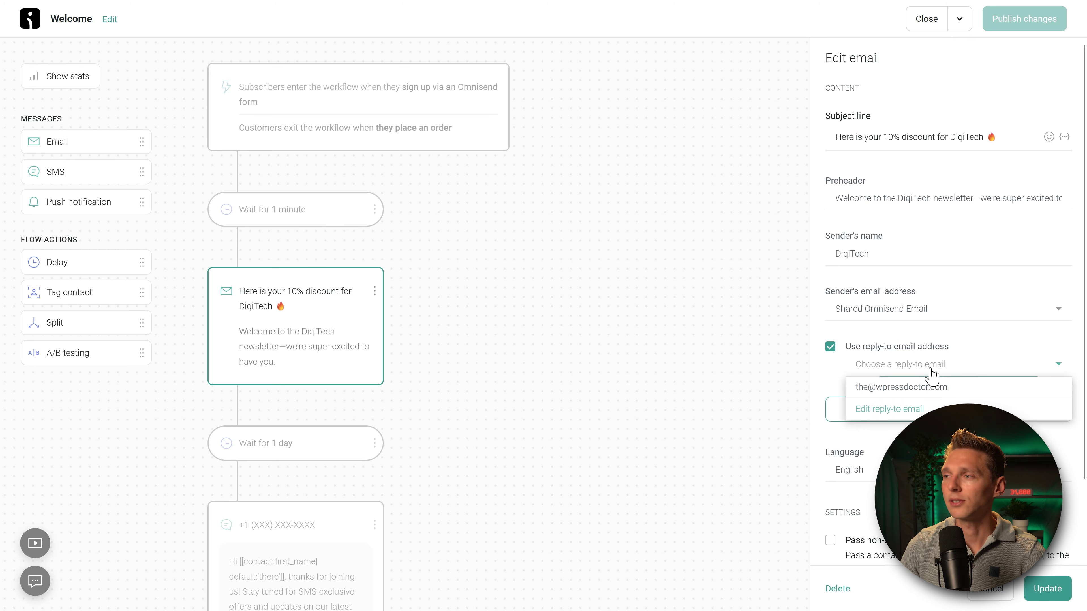
click(924, 388)
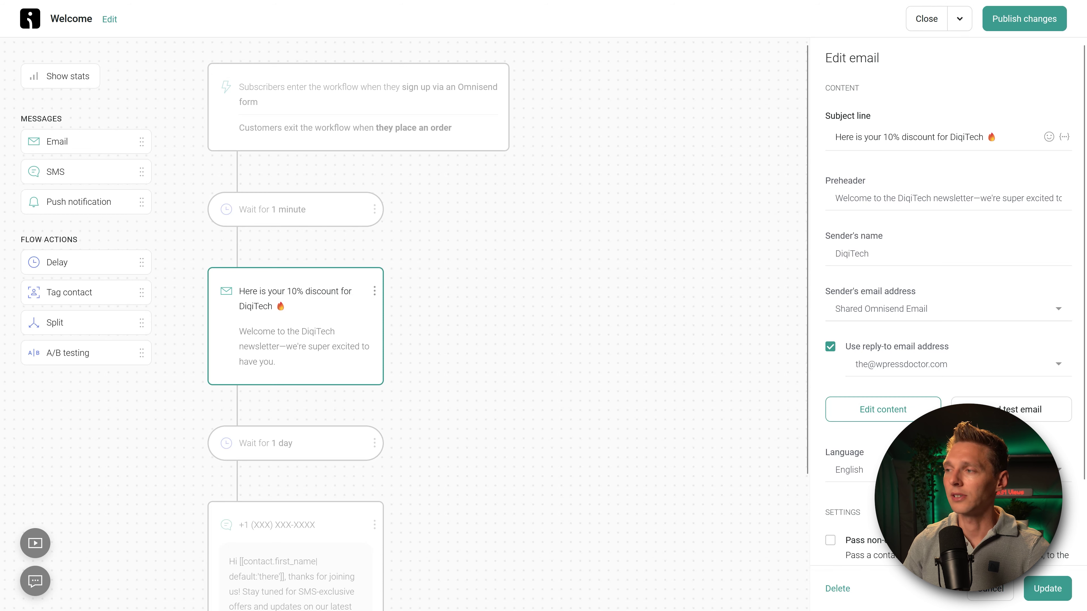
Step: Leave non-opted-in contacts unpassed, check the UTM tracking settings, and update the email
scroll(825, 539, down, 2)
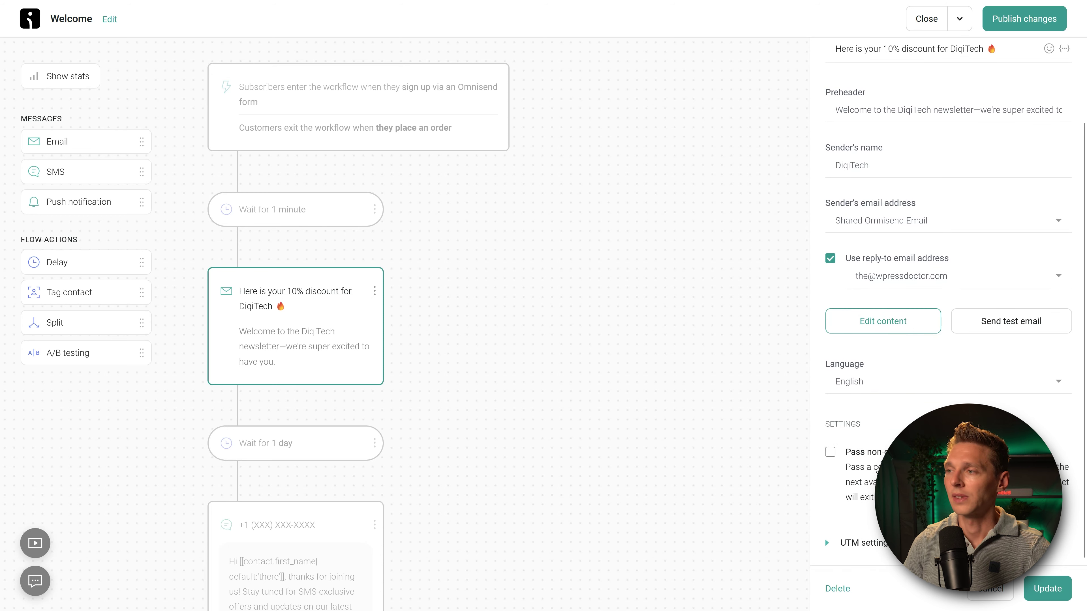
click(830, 453)
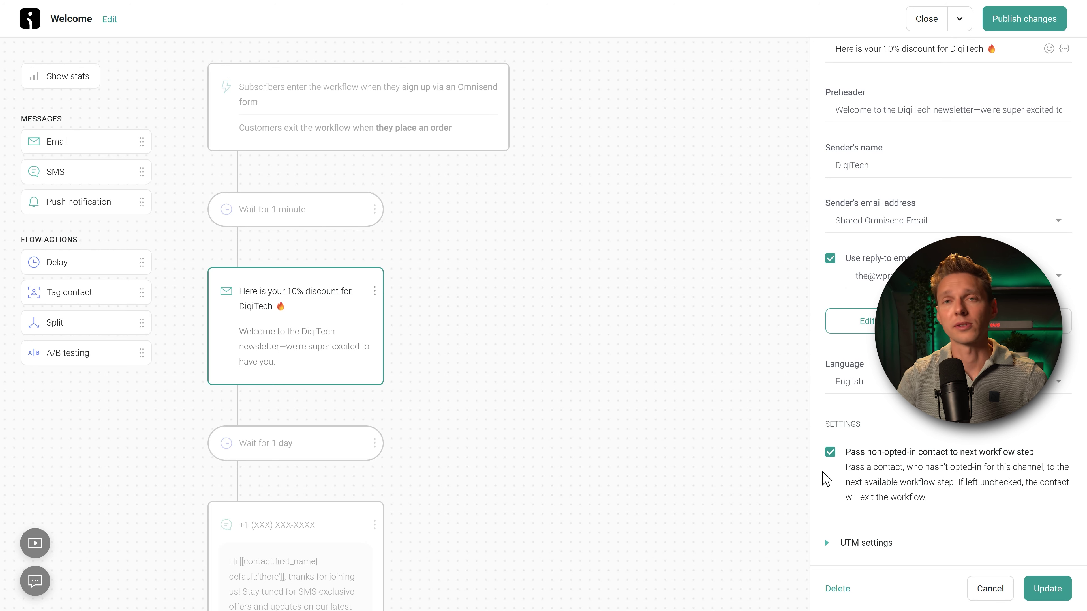
click(830, 452)
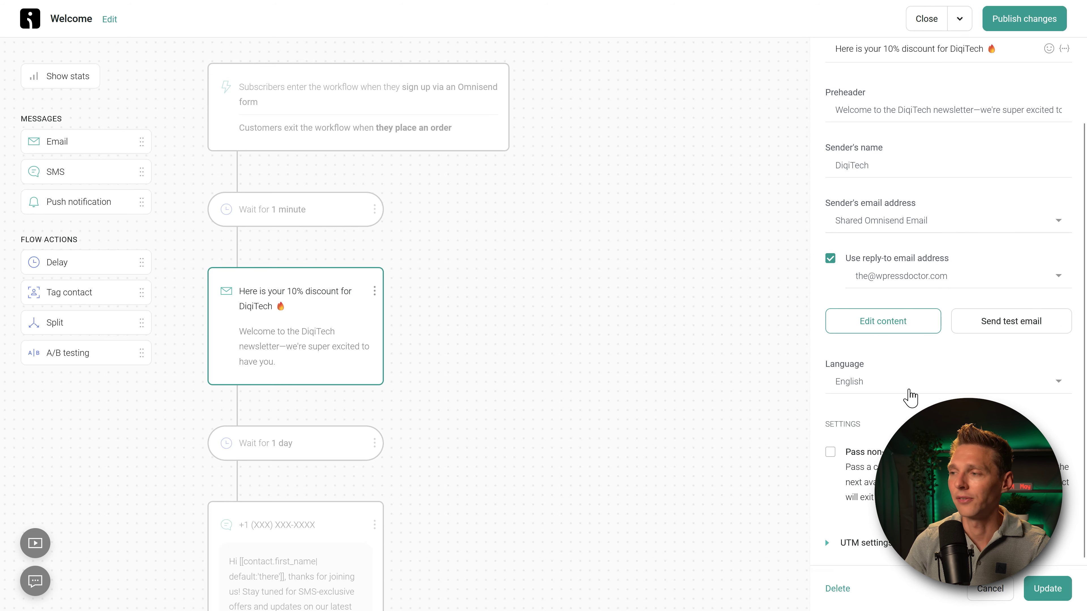
click(852, 543)
scroll(941, 428, down, 4)
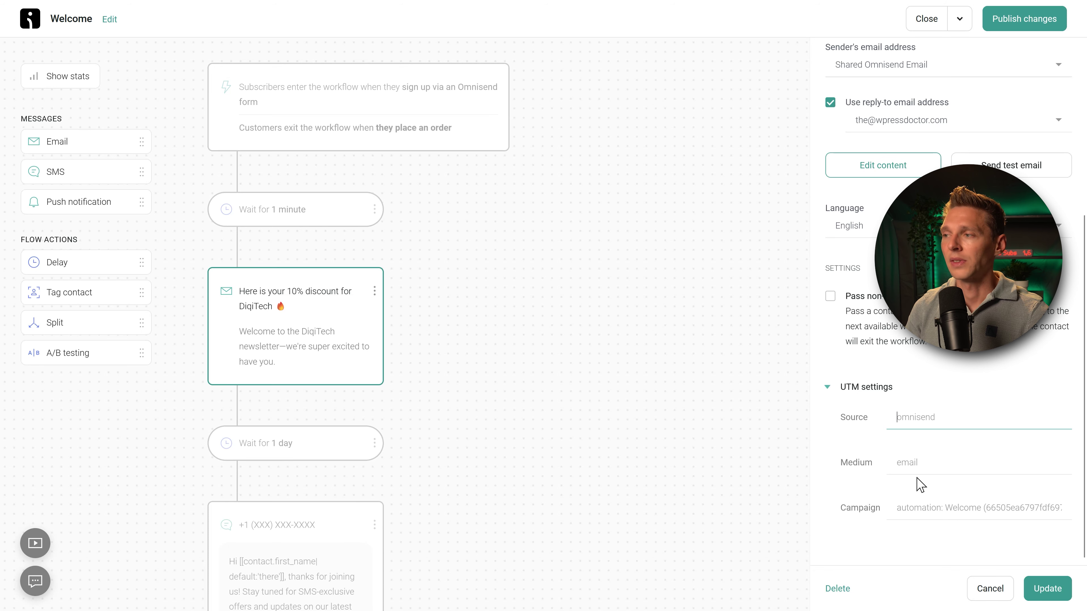
click(1046, 589)
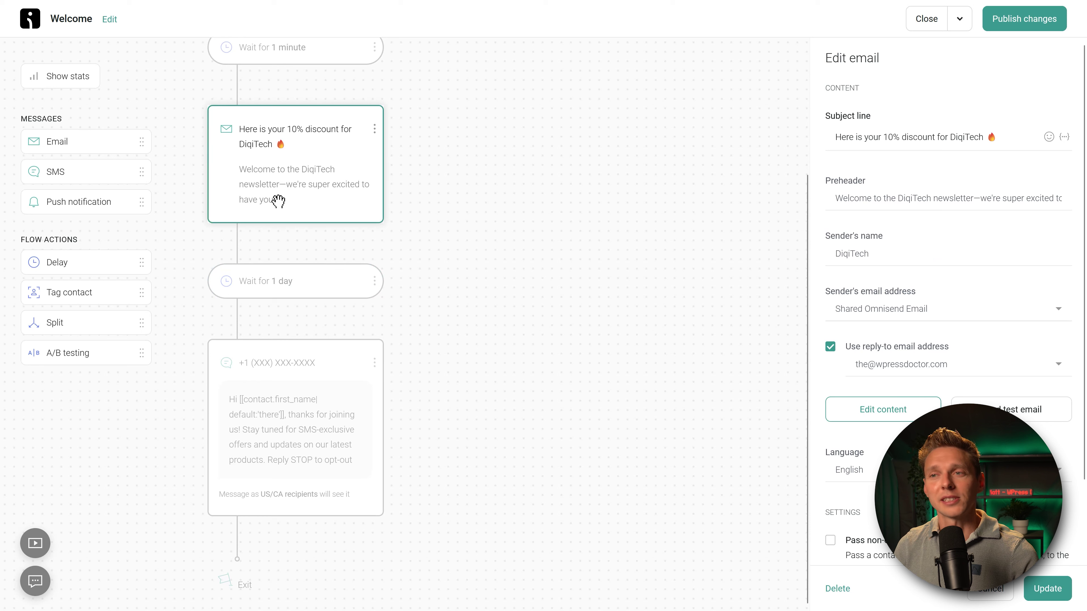
Step: In the one-day wait step, turn on sending only on selected days of the week
click(292, 286)
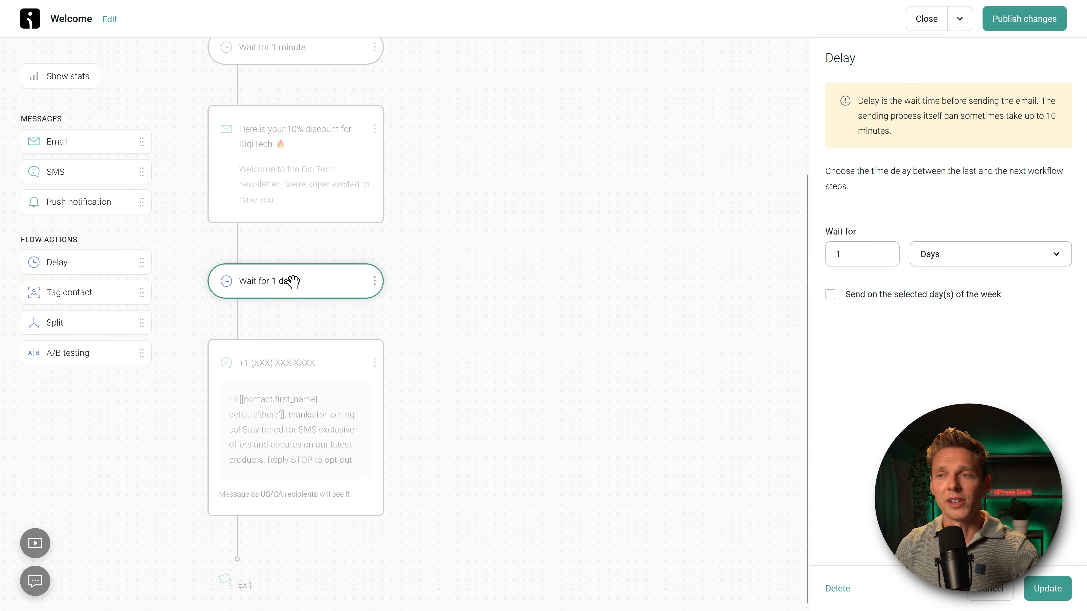
click(299, 389)
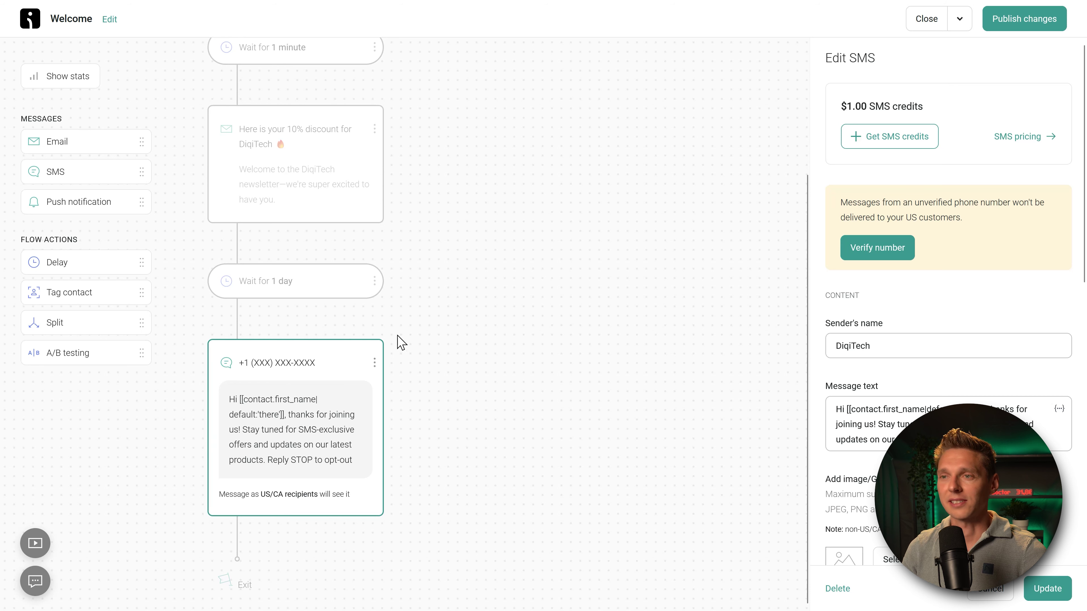
click(295, 292)
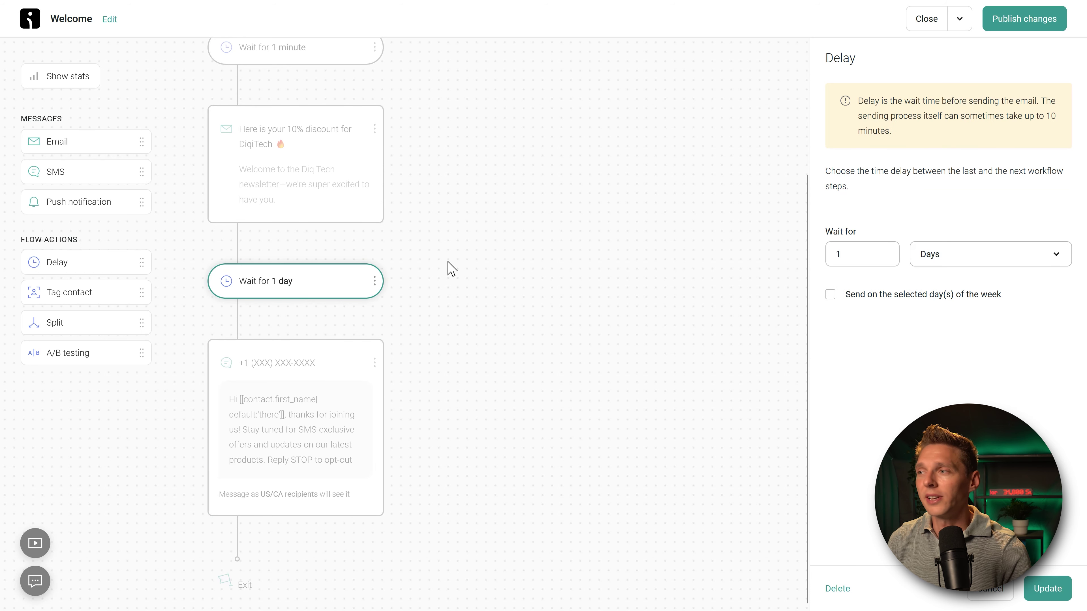
click(831, 295)
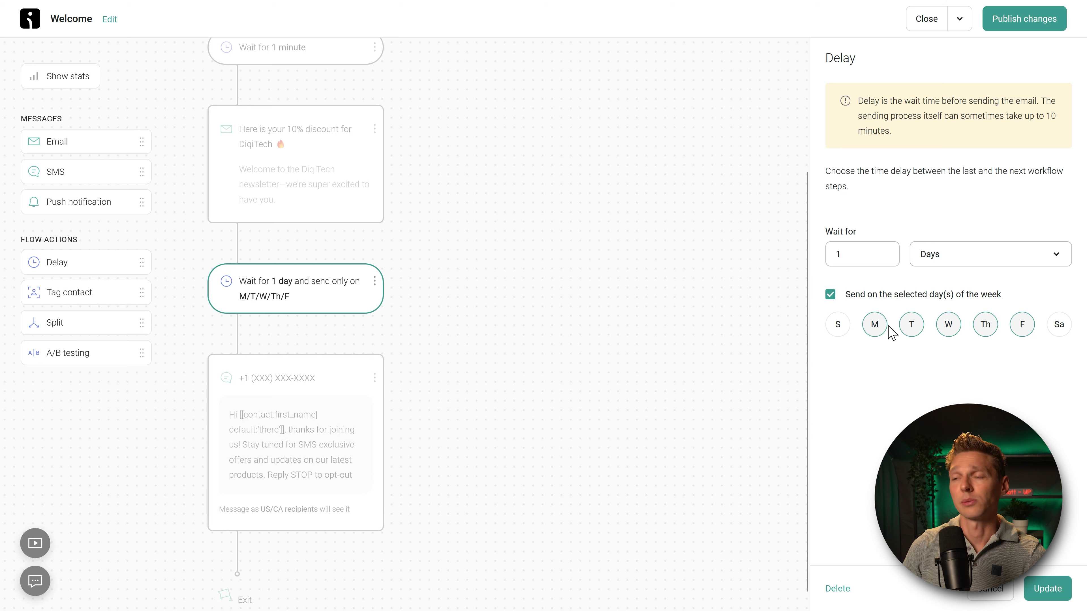
Step: Leave Sunday as the only sending day and save the wait step
click(840, 331)
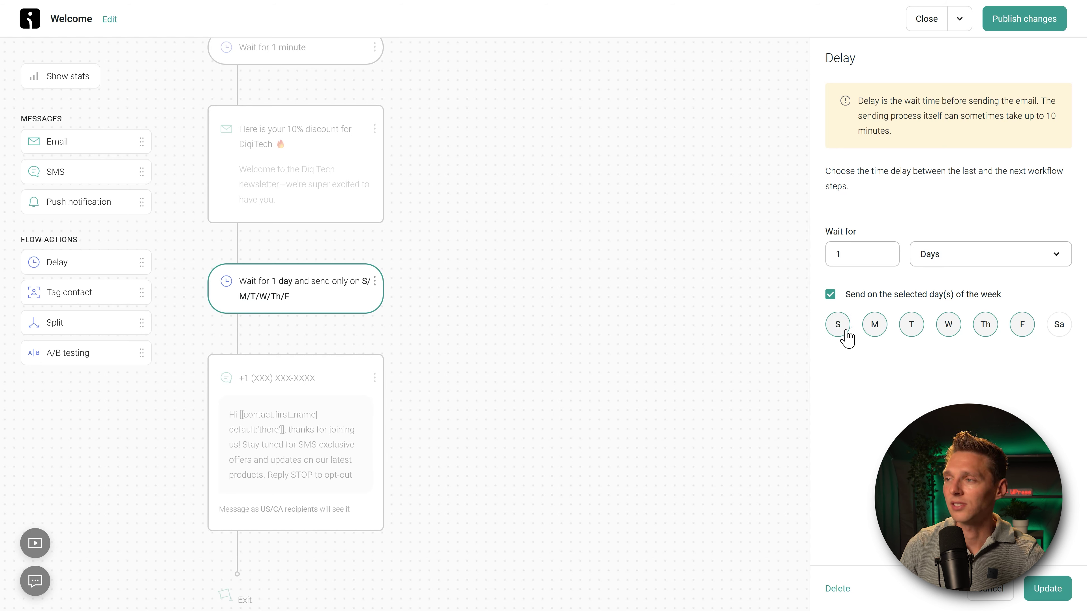
click(875, 330)
click(910, 330)
click(948, 329)
click(985, 327)
click(1021, 327)
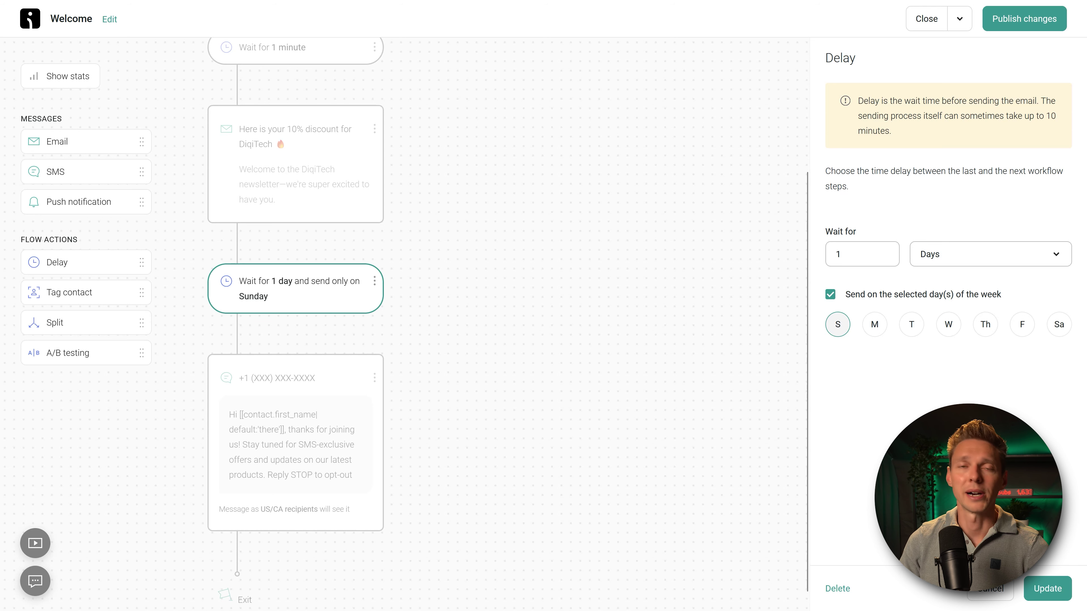
click(1061, 593)
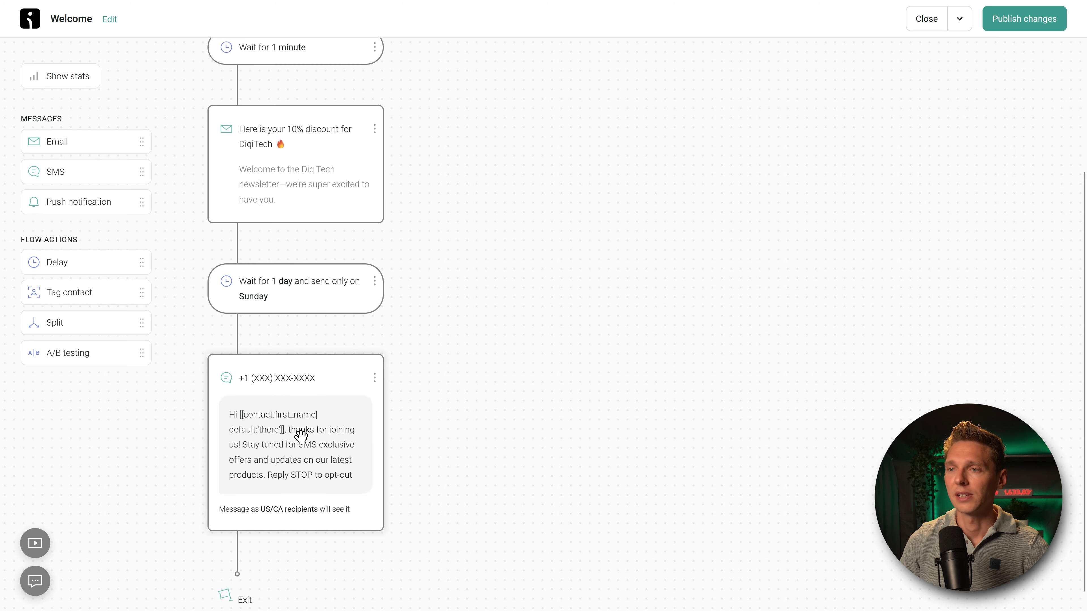
Step: Open the welcome SMS step, dismiss the save-changes prompt, and review the sender's name
click(301, 379)
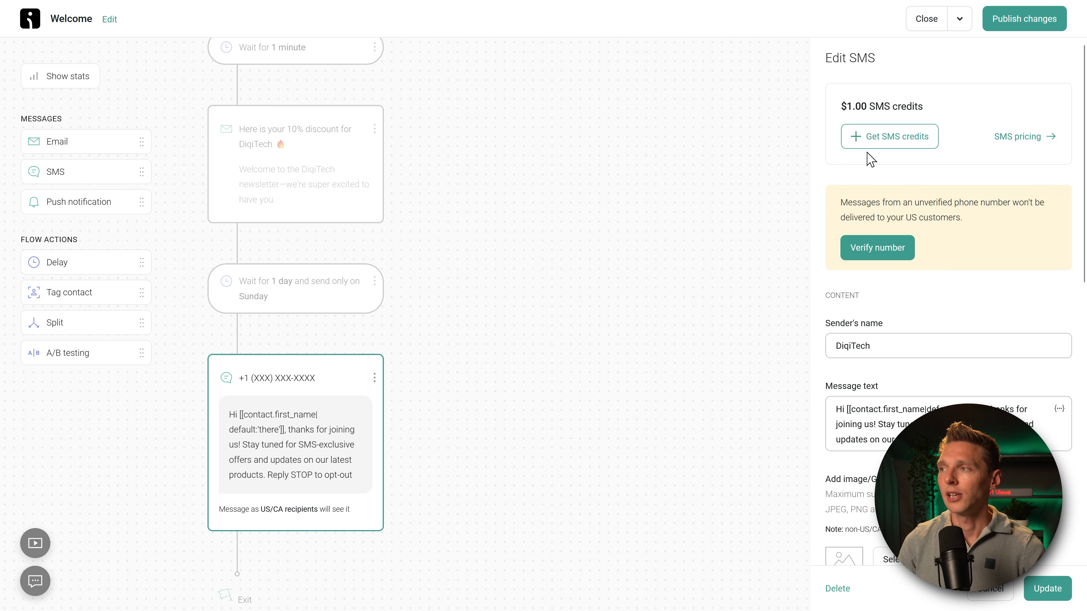
click(884, 145)
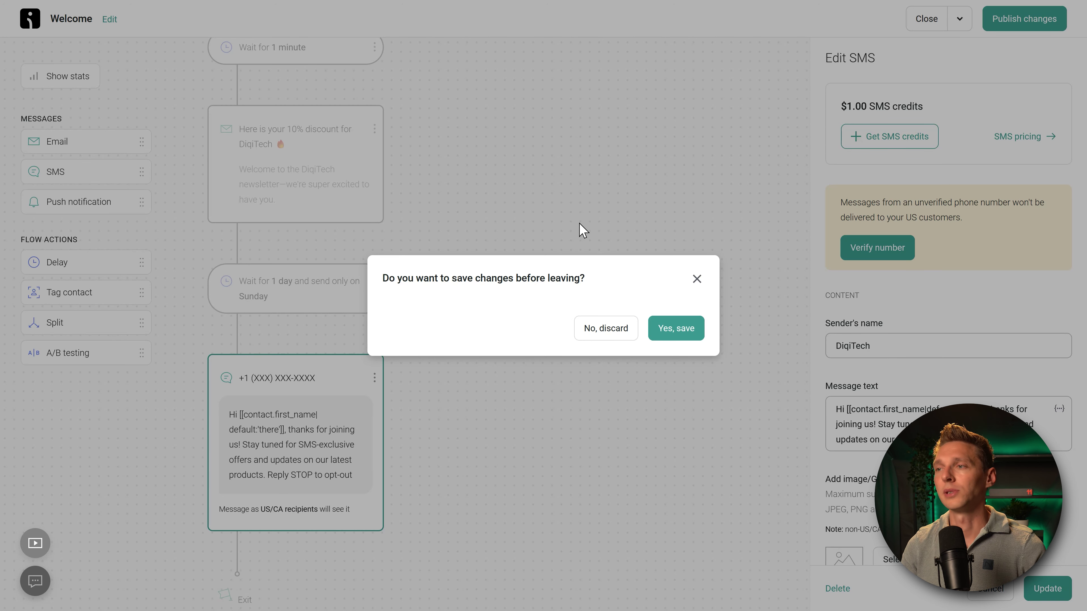
click(697, 279)
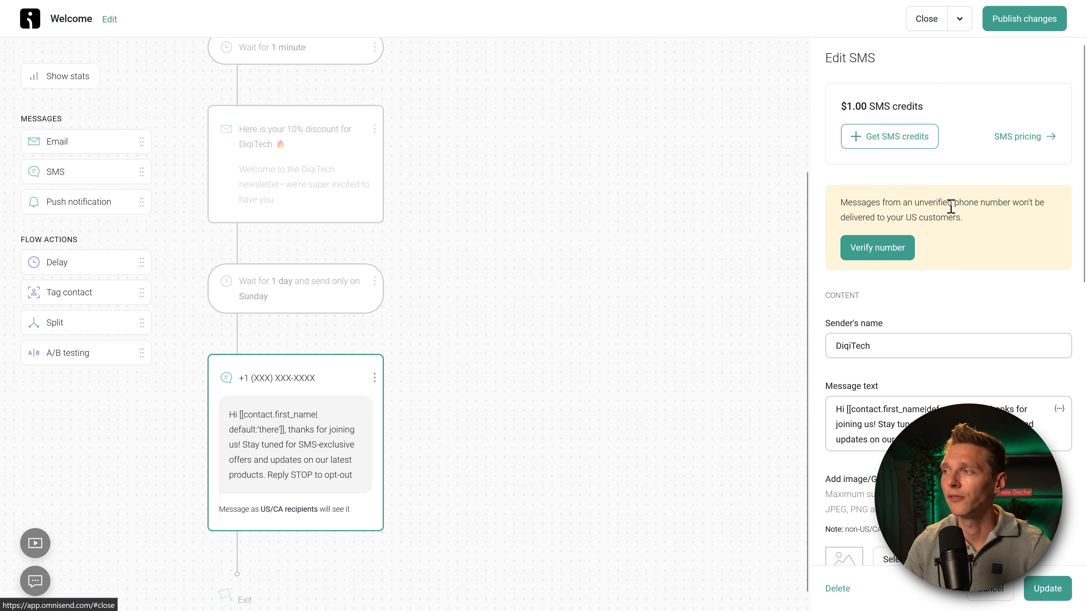
drag(947, 206, 1014, 218)
click(1016, 229)
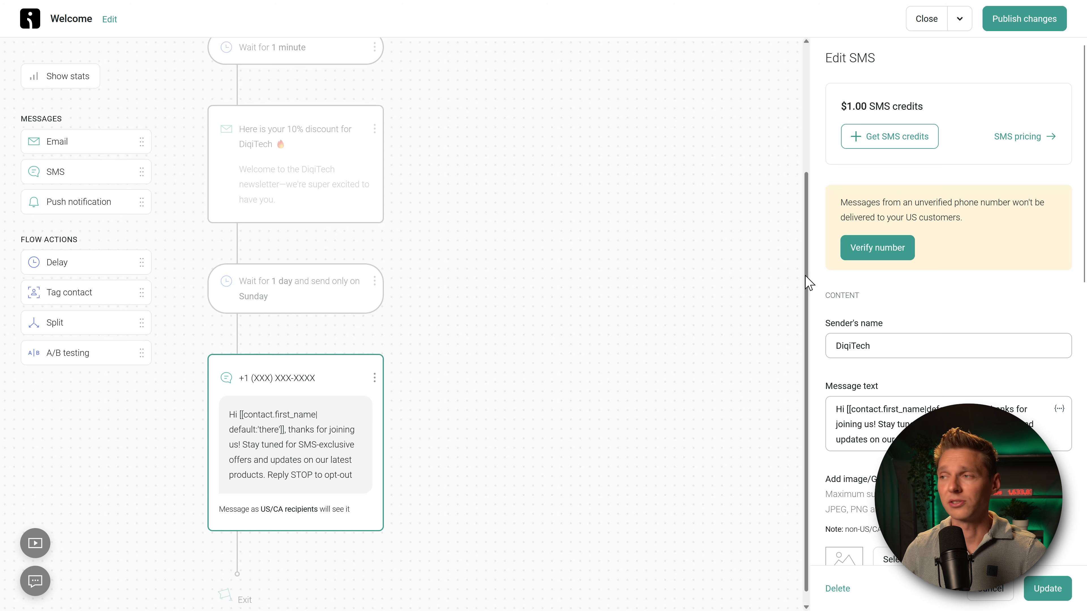
click(890, 349)
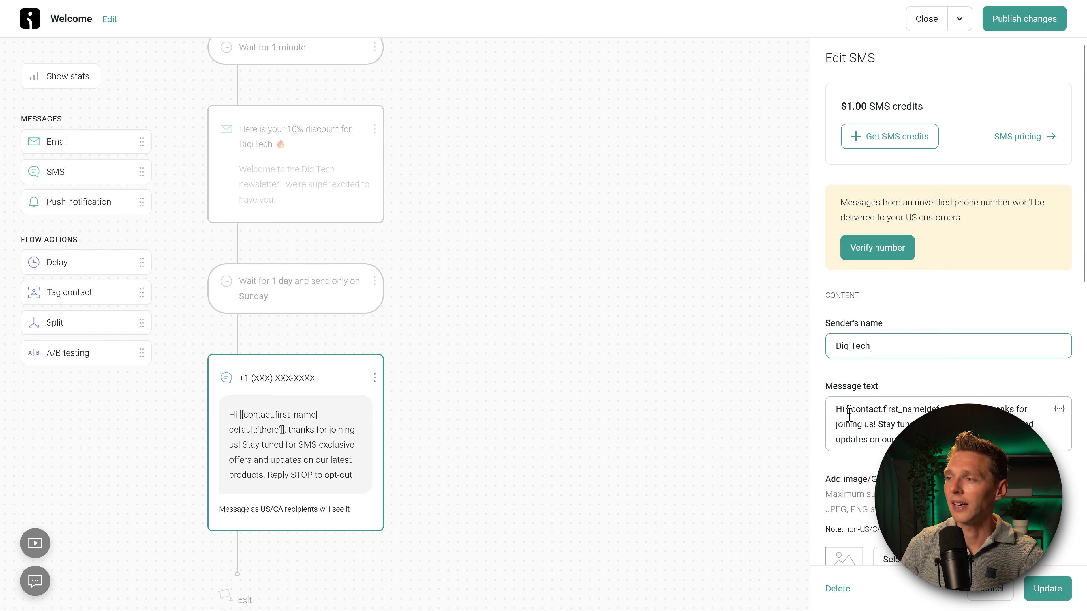
Step: Replace the greeting variable with the contact's First name and add 'VIP' to the message
drag(849, 415, 920, 407)
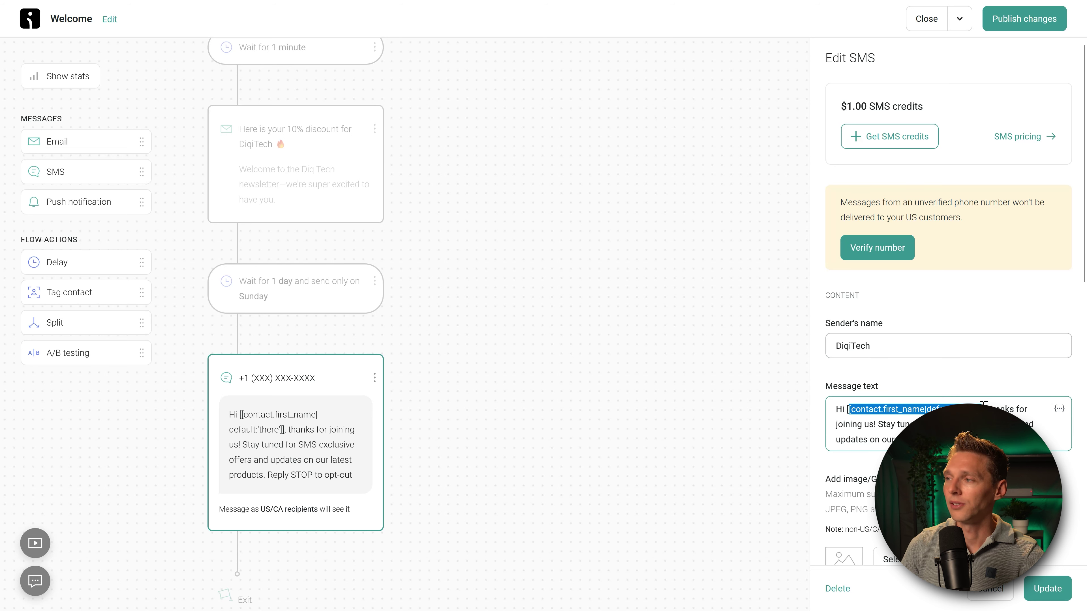
click(956, 437)
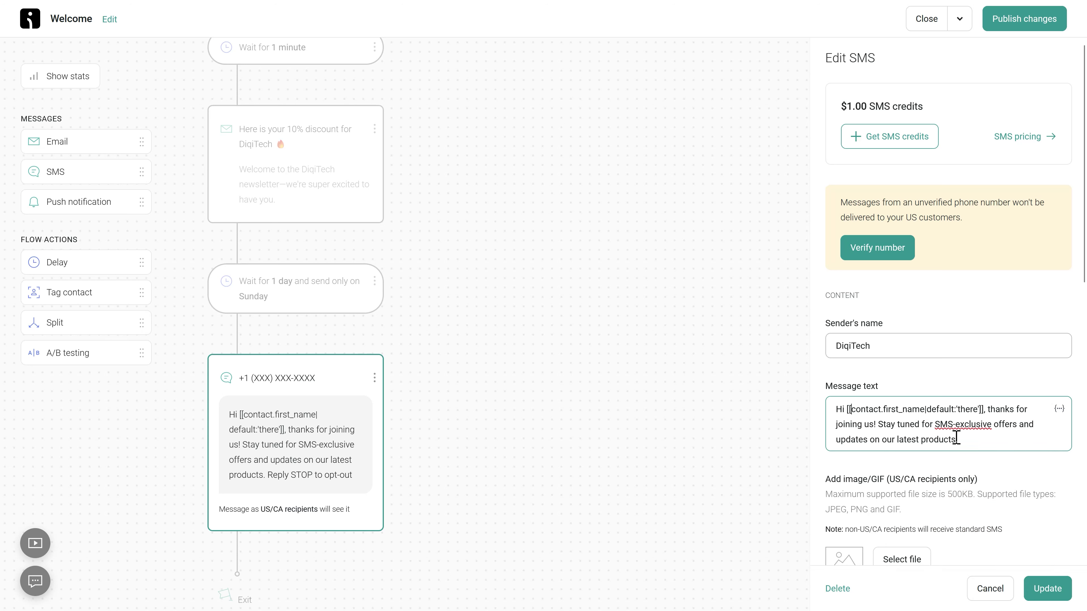
drag(963, 438, 847, 414)
click(948, 424)
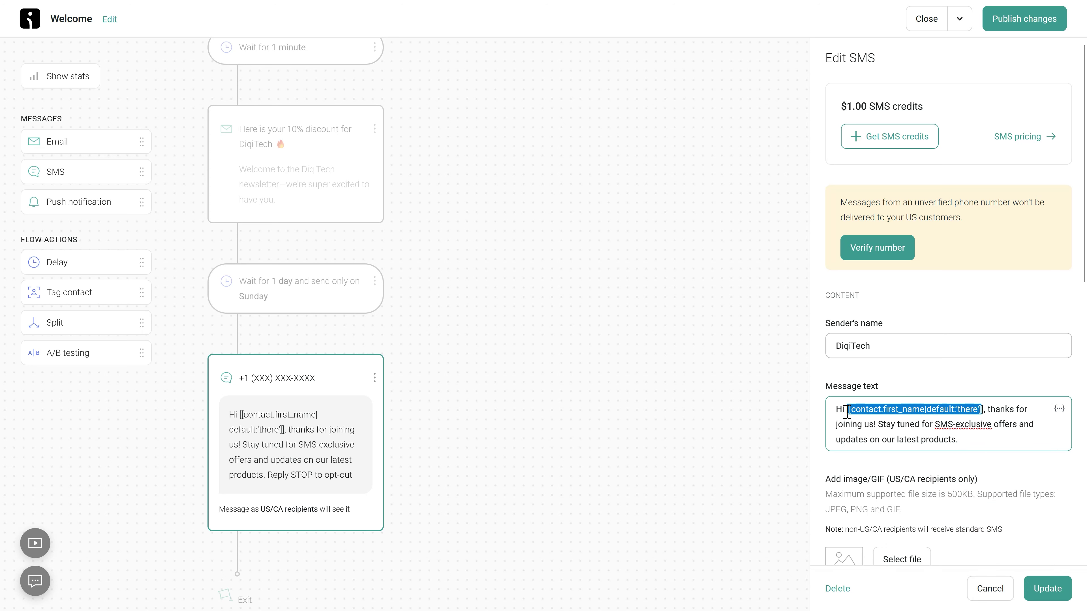
click(1059, 409)
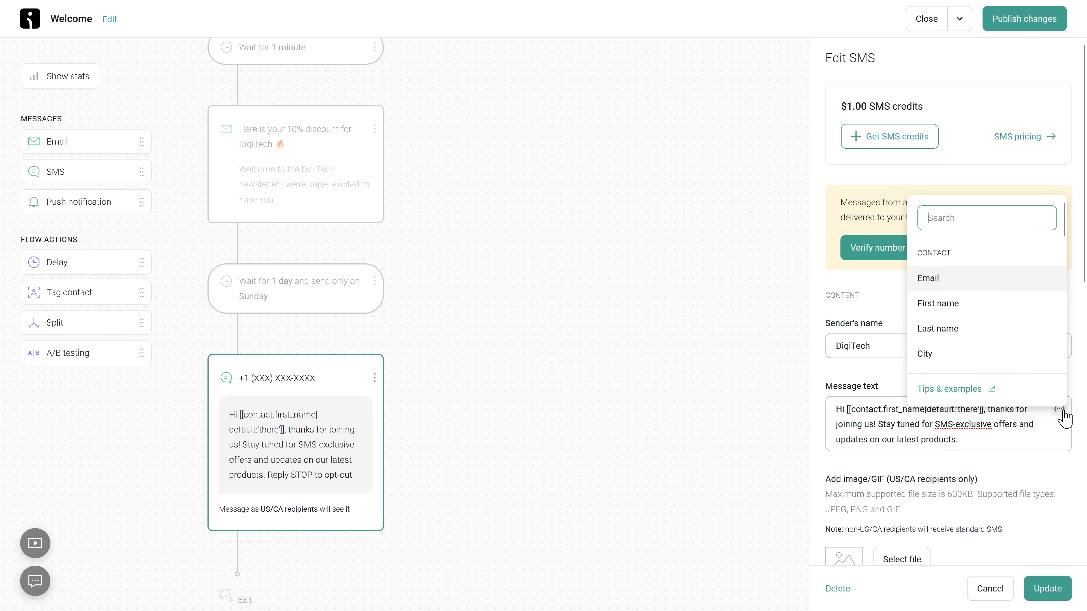
click(964, 311)
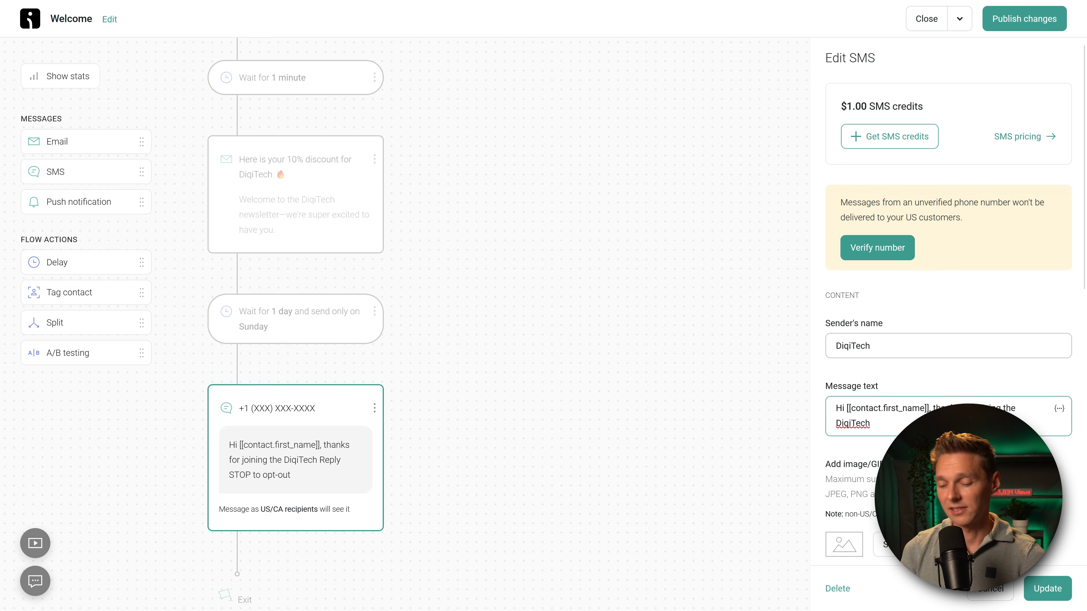
text(VIP)
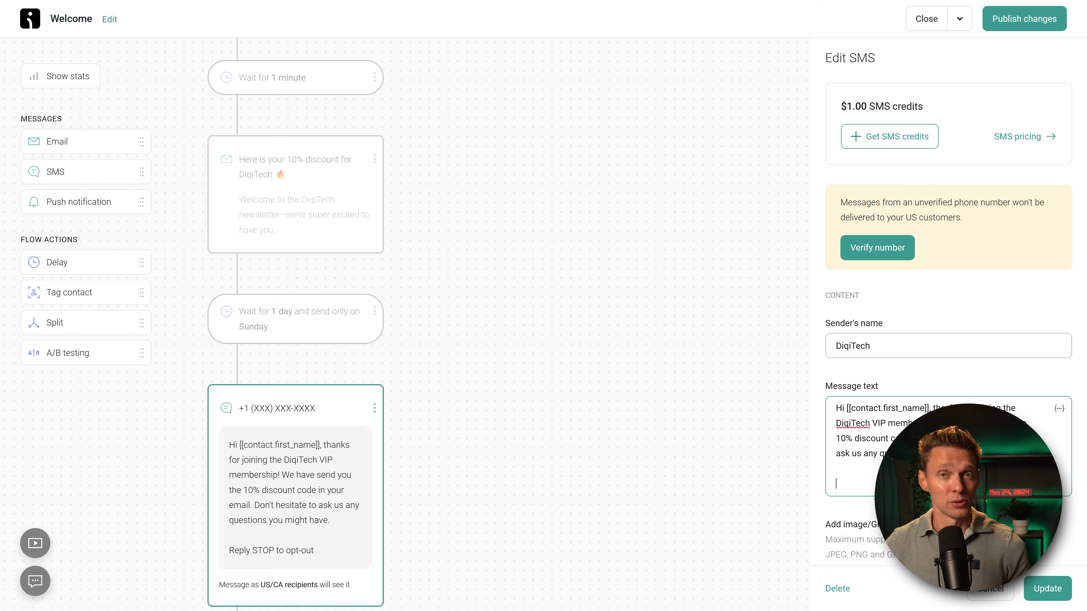
middle_click(996, 365)
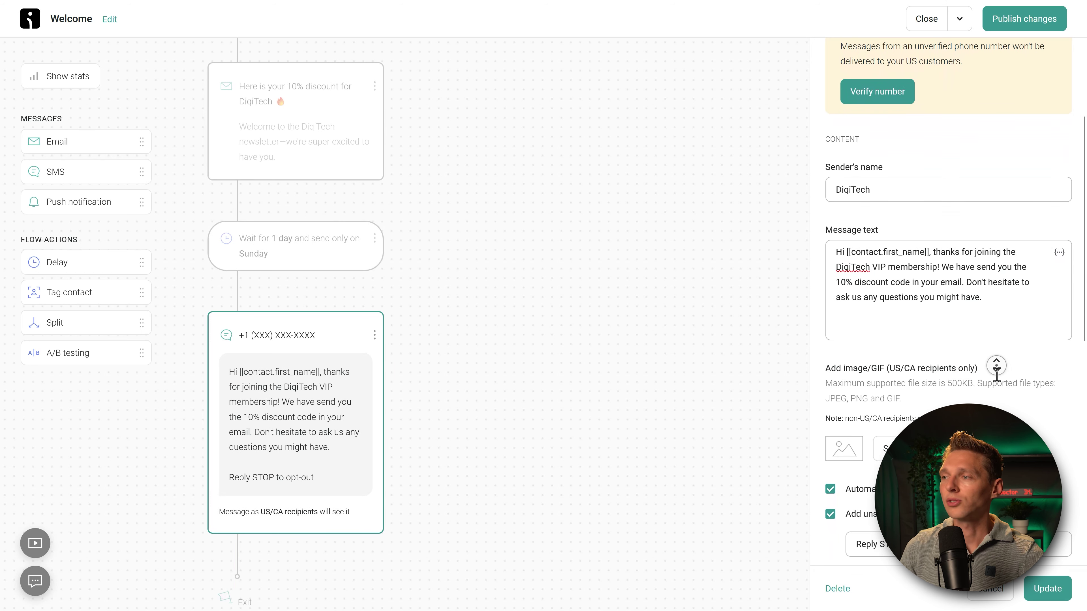
Step: End the first unsubscribe wording with 's SMS service.'
scroll(996, 377, down, 3)
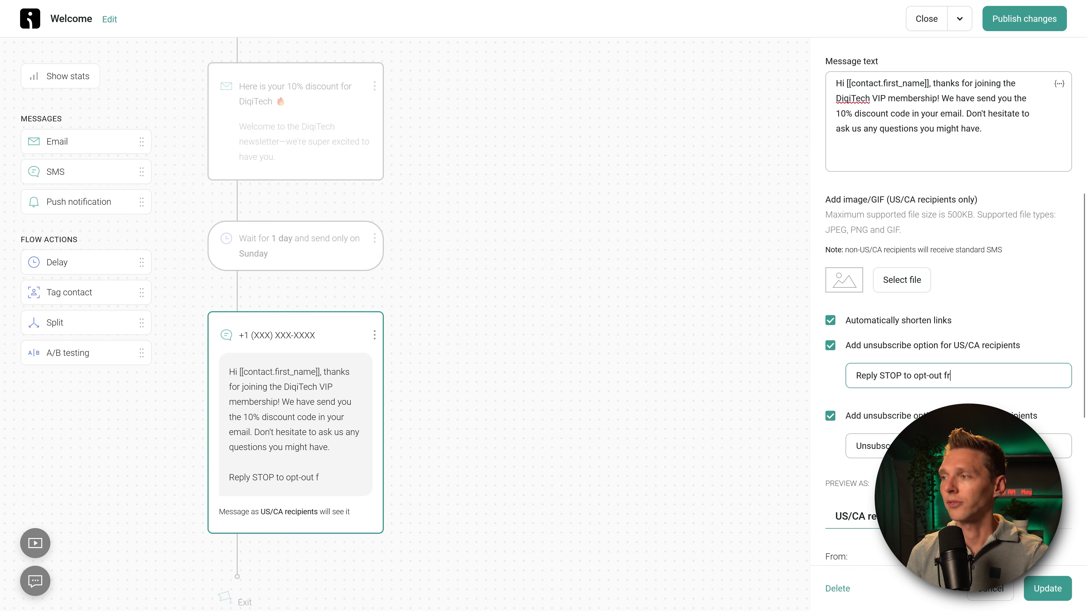
key(BackSpace)
key(BackSpace)
key(BackSpace)
text(s SMS service.)
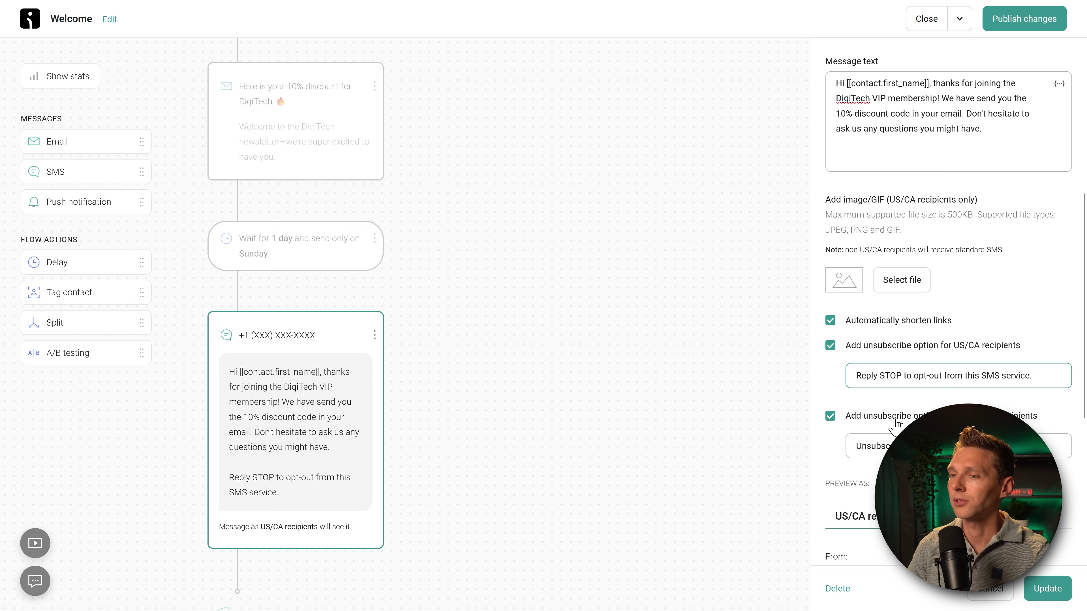
key(Tab)
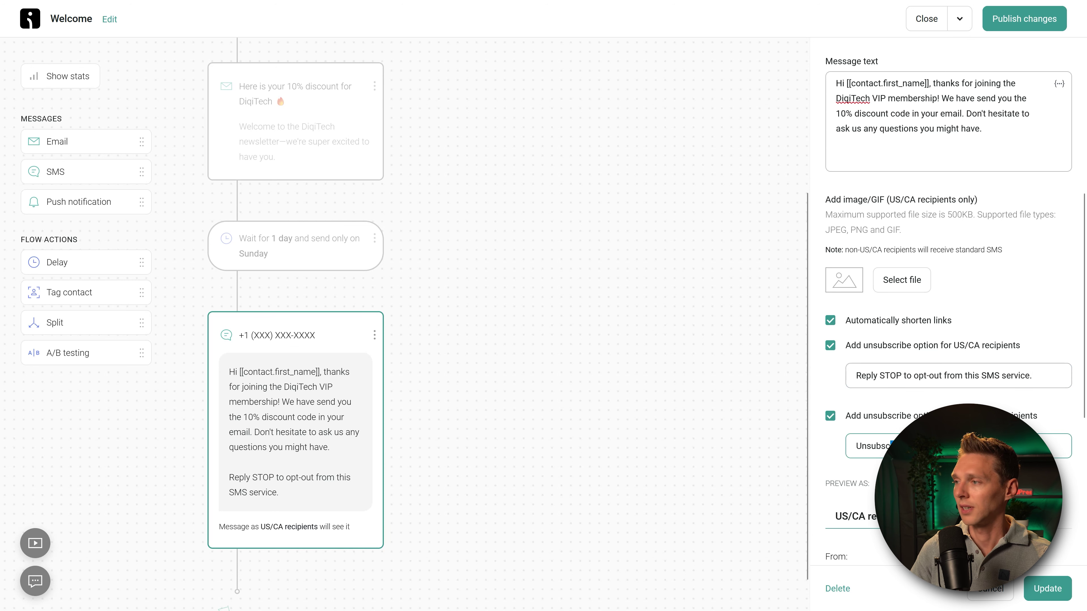
scroll(1024, 417, down, 3)
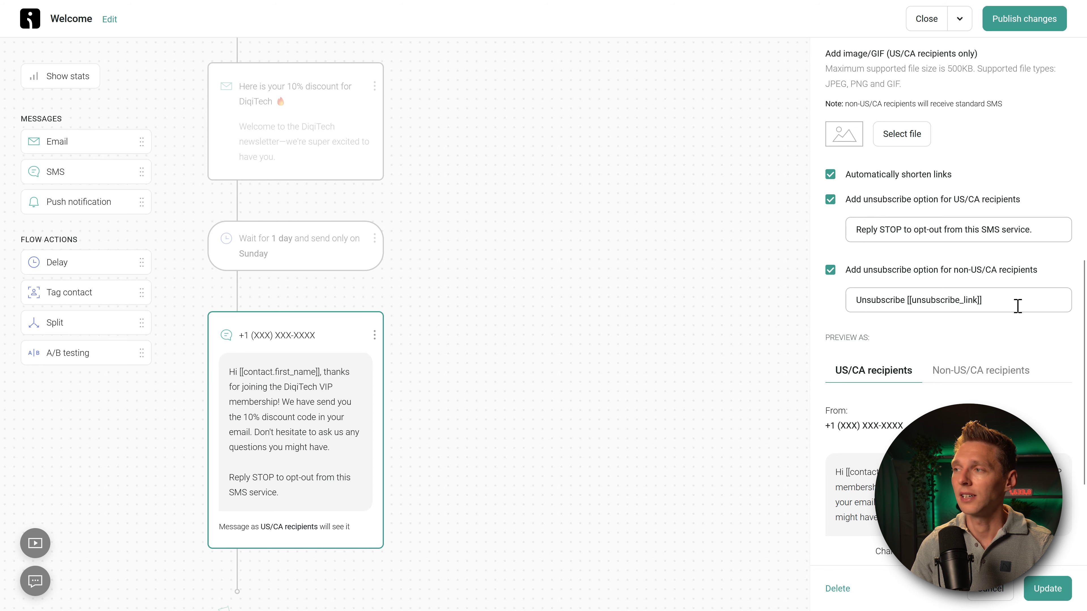
Step: Check the unsubscribe text and the Reply STOP opt-out wording in the message preview
drag(1017, 304, 856, 301)
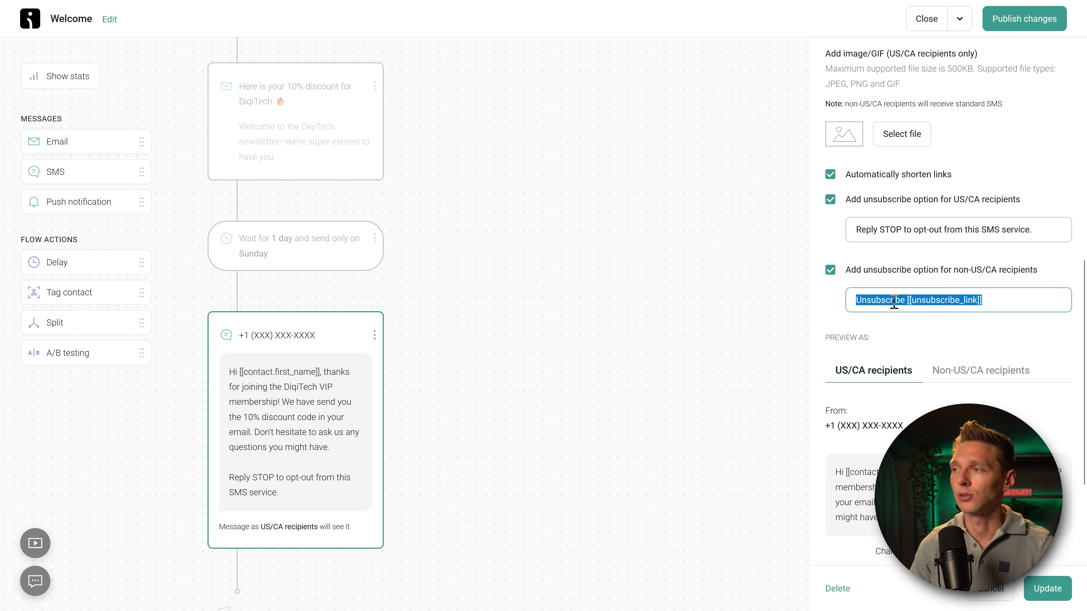
click(923, 298)
scroll(936, 311, down, 3)
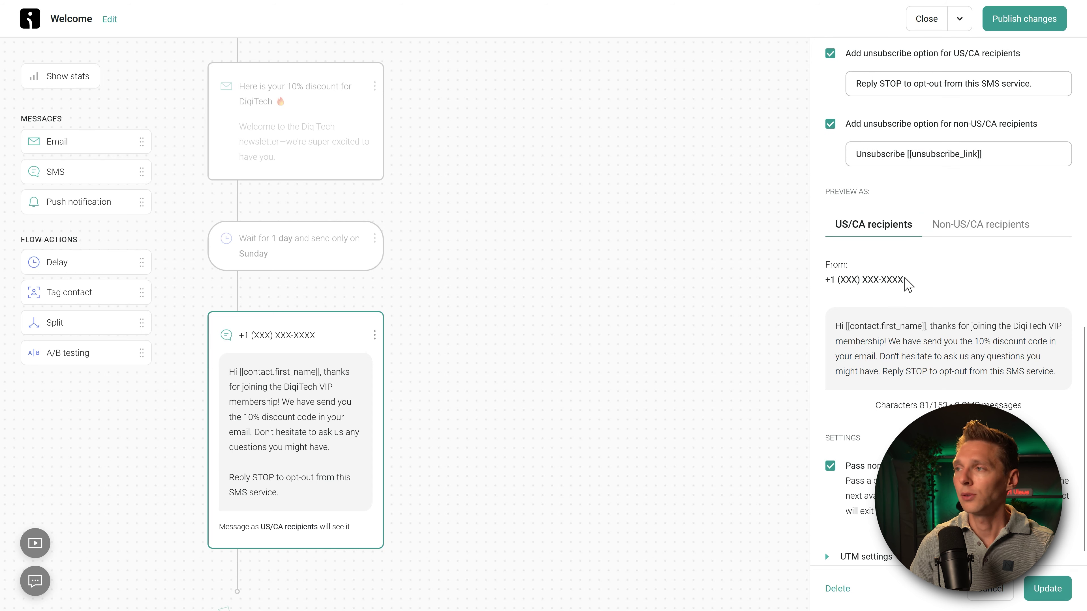
scroll(875, 218, down, 1)
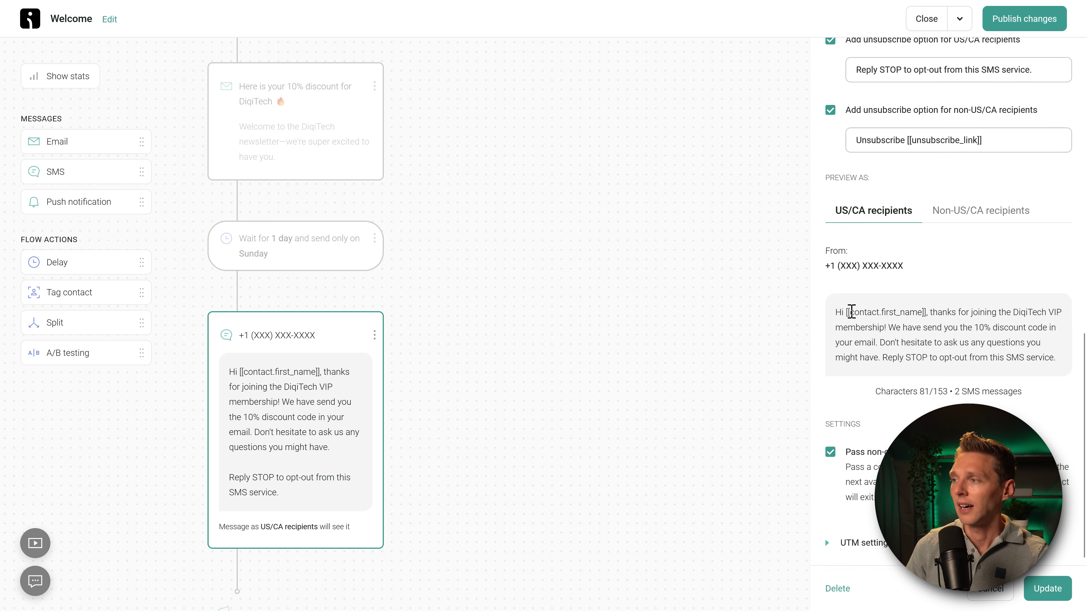
drag(851, 312, 1031, 360)
click(1031, 360)
drag(882, 358, 1056, 360)
click(1036, 355)
scroll(975, 233, up, 3)
scroll(985, 261, down, 3)
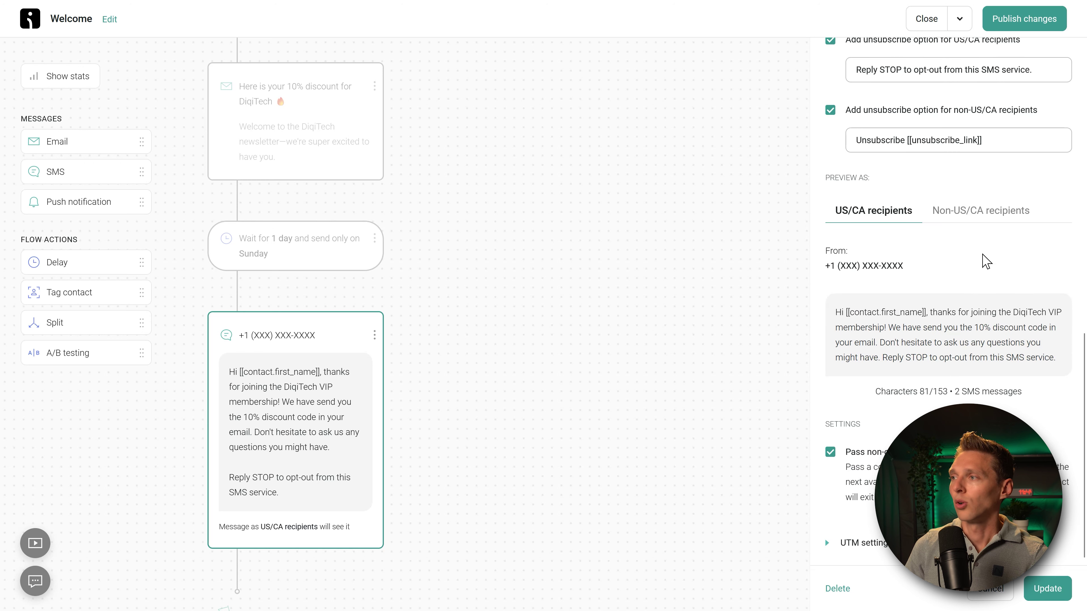
Step: Preview the message as non-US/CA recipients see it, checking the unsubscribe link
click(980, 210)
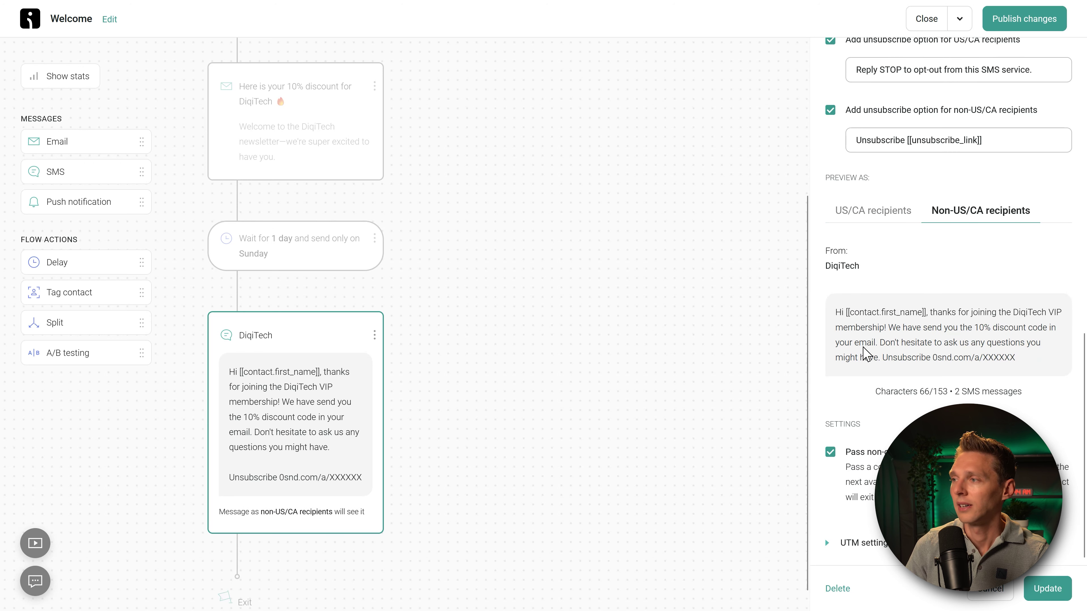
drag(849, 358, 1038, 364)
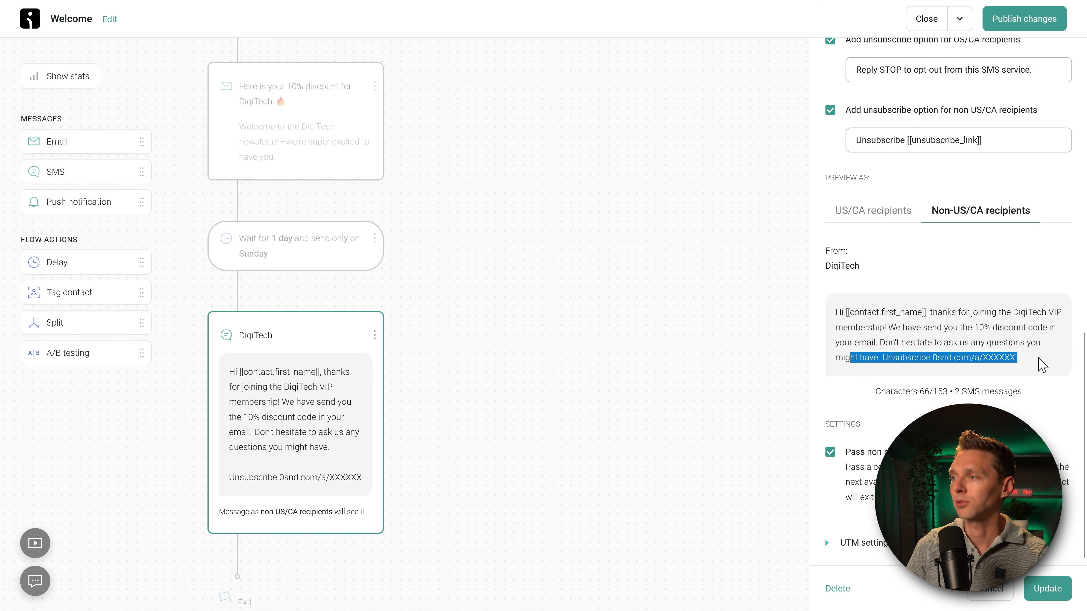
click(1039, 364)
drag(933, 358, 1033, 366)
click(1035, 365)
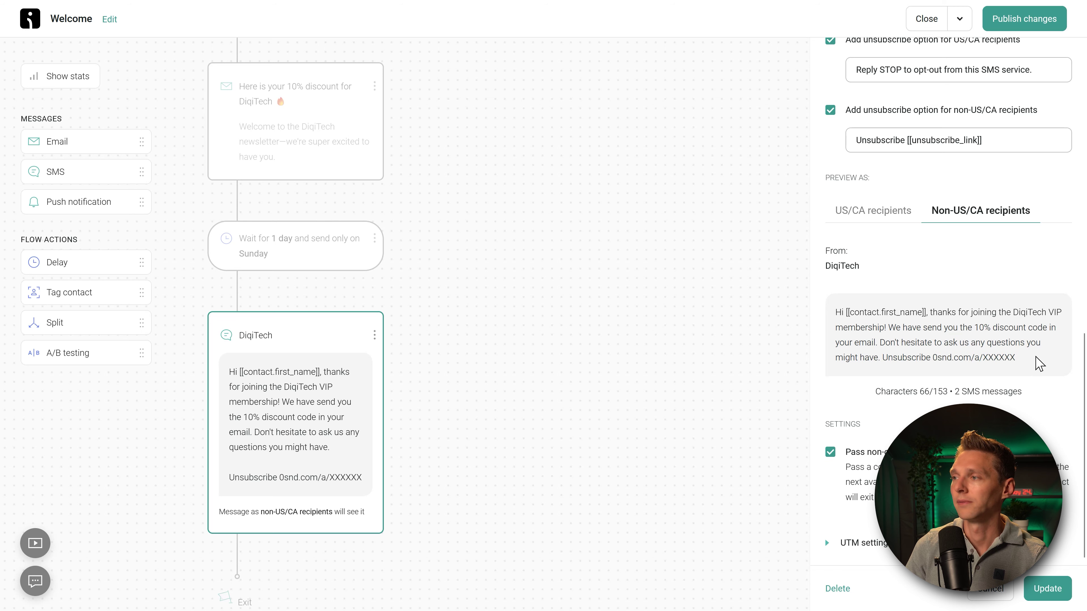
scroll(1036, 360, up, 2)
Step: Replace 'Unsubscribe' with 'To opt-out from this sms service, go to:' and apply the SMS changes
double_click(880, 213)
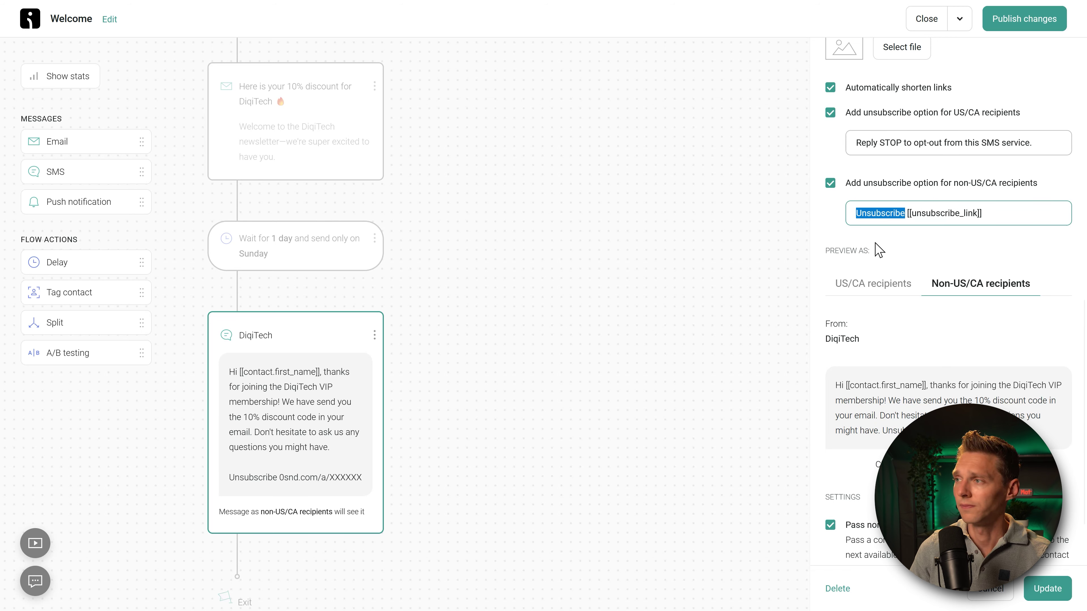
text(To opt-out from this s)
text(ms service, go )
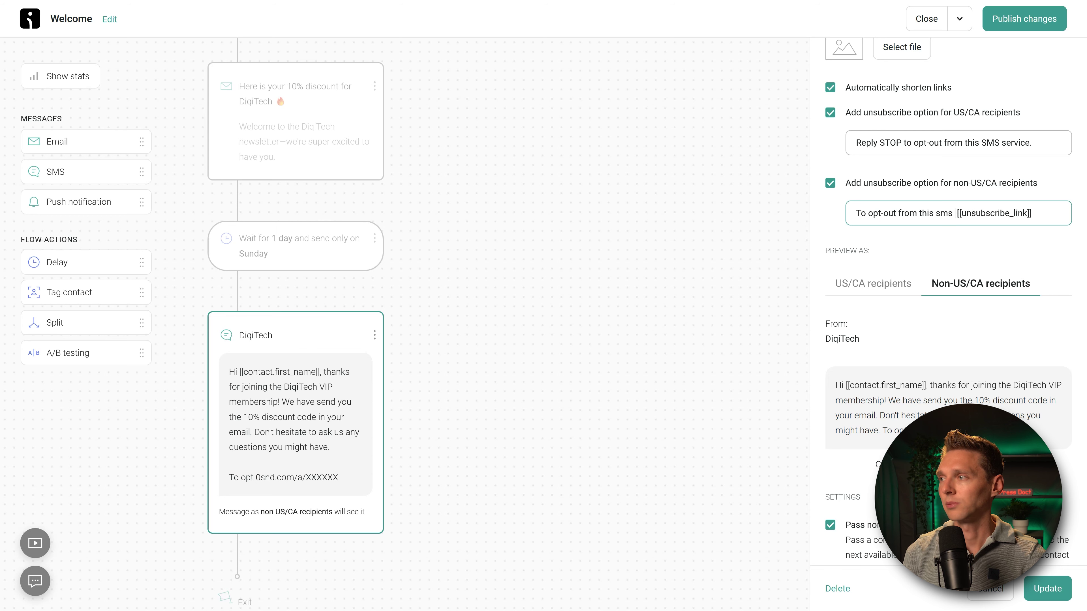
text(to:)
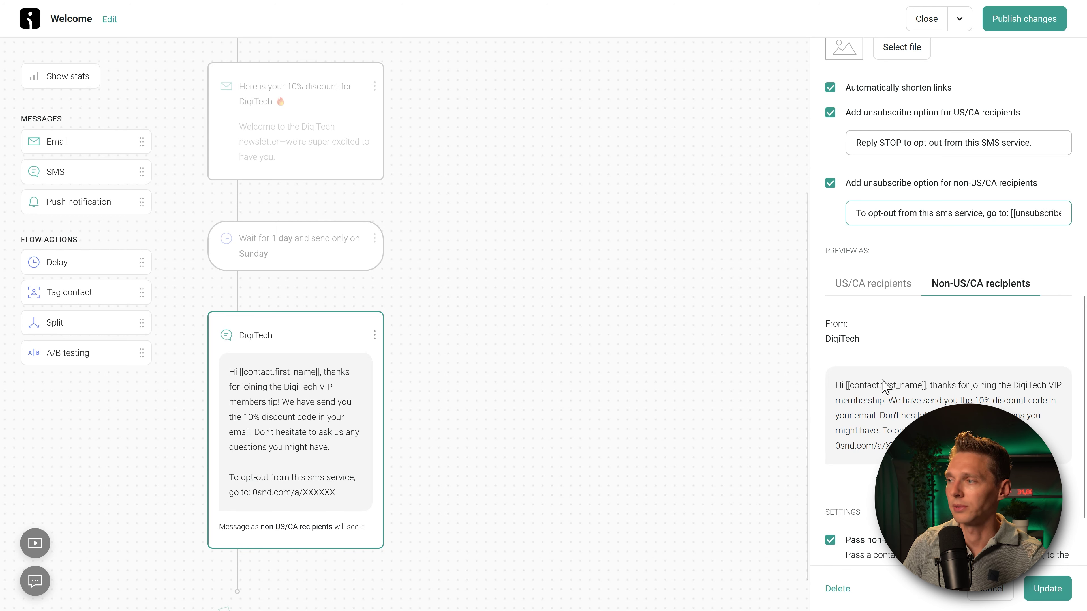
scroll(886, 385, down, 3)
click(1047, 589)
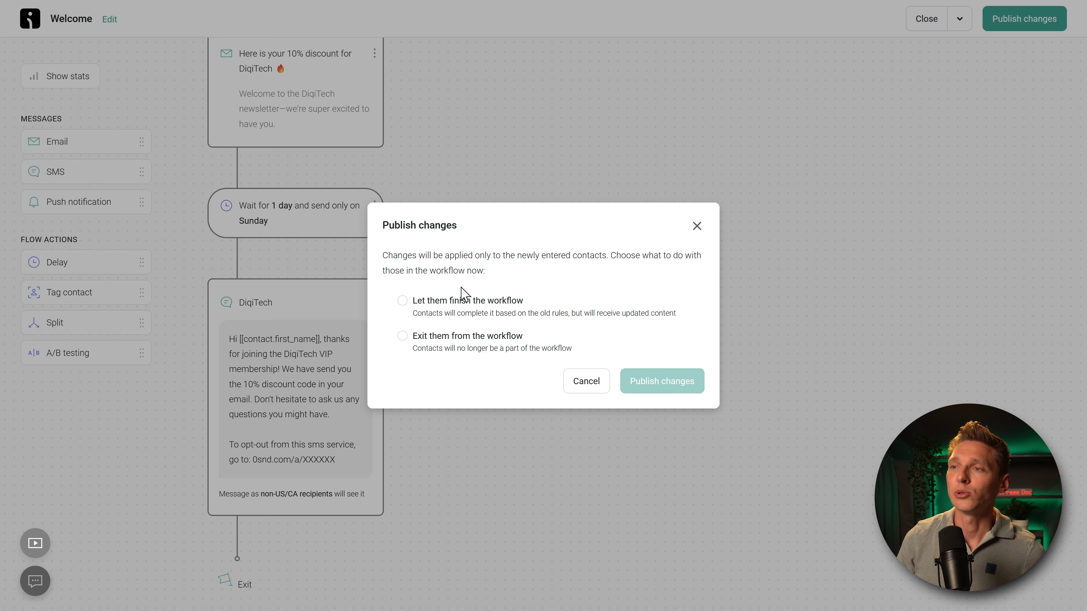
Step: Choose 'Let them finish the workflow' and publish the Welcome workflow changes
click(437, 305)
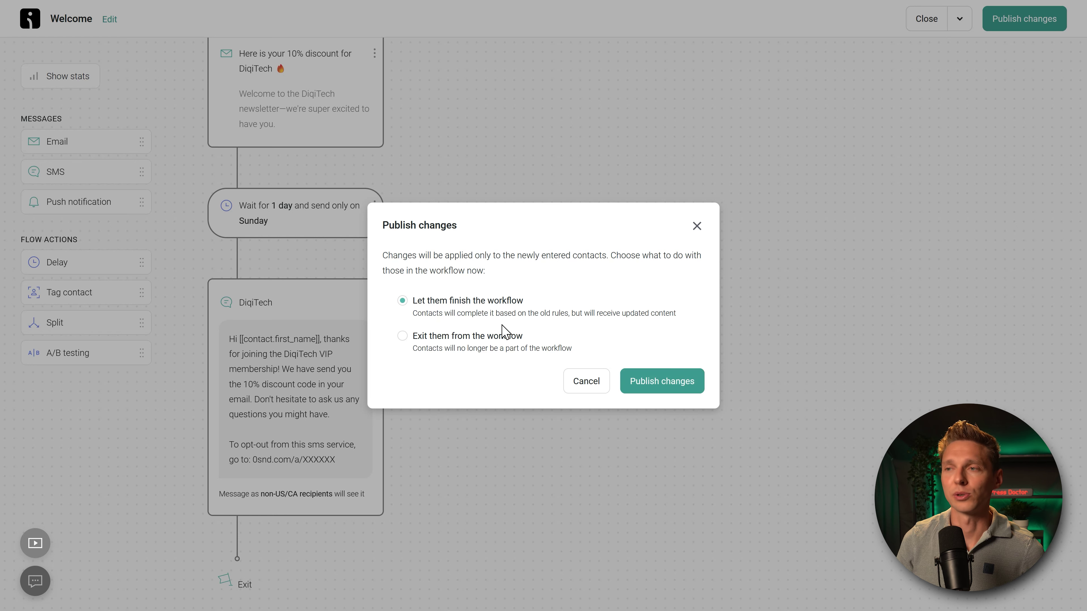
click(445, 336)
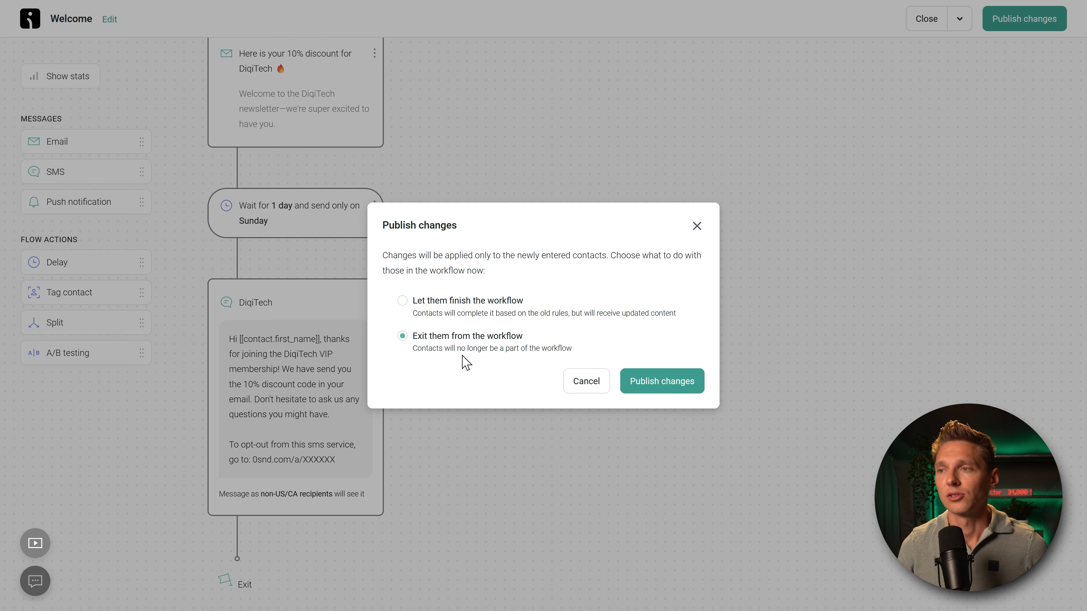
click(454, 309)
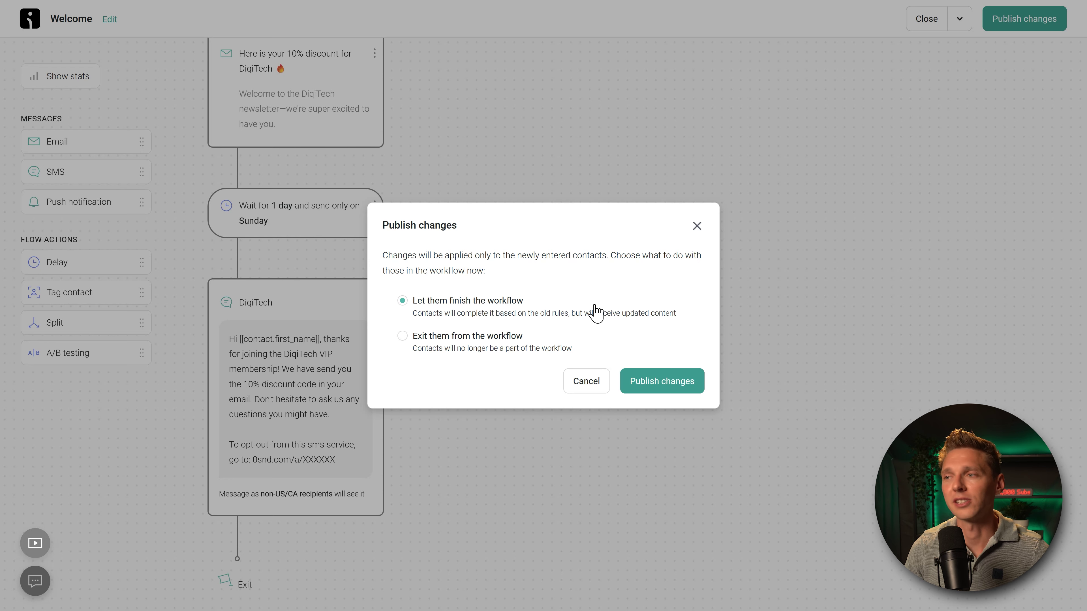
click(659, 385)
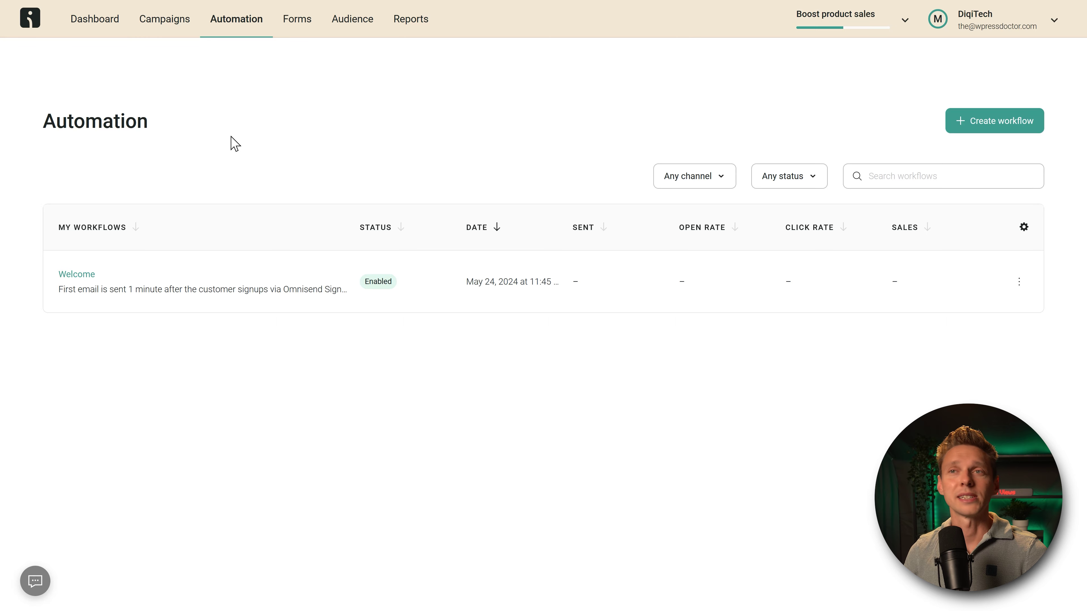
Step: From the Dashboard sales goals, launch workflows under Recover abandoned carts
click(95, 21)
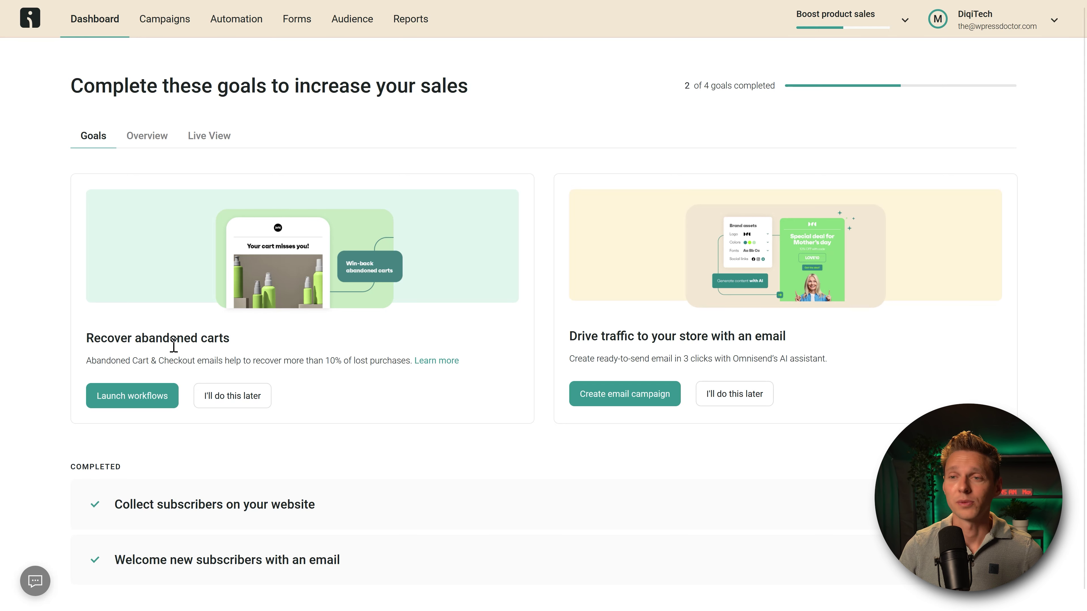
click(133, 396)
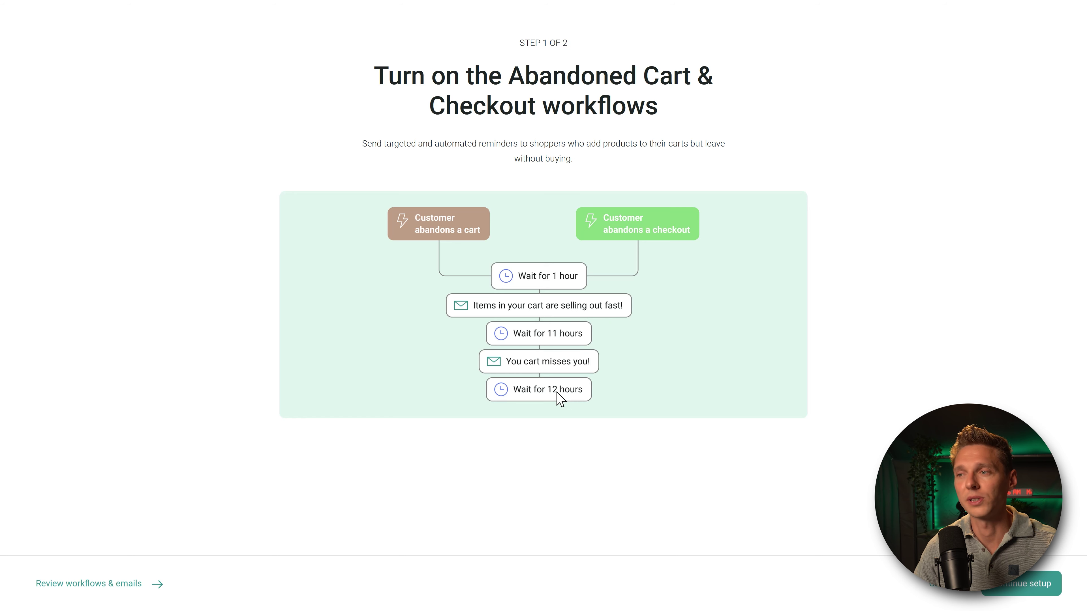
Step: Continue the setup, add the SMS channel, and launch the abandoned cart workflows
click(1023, 585)
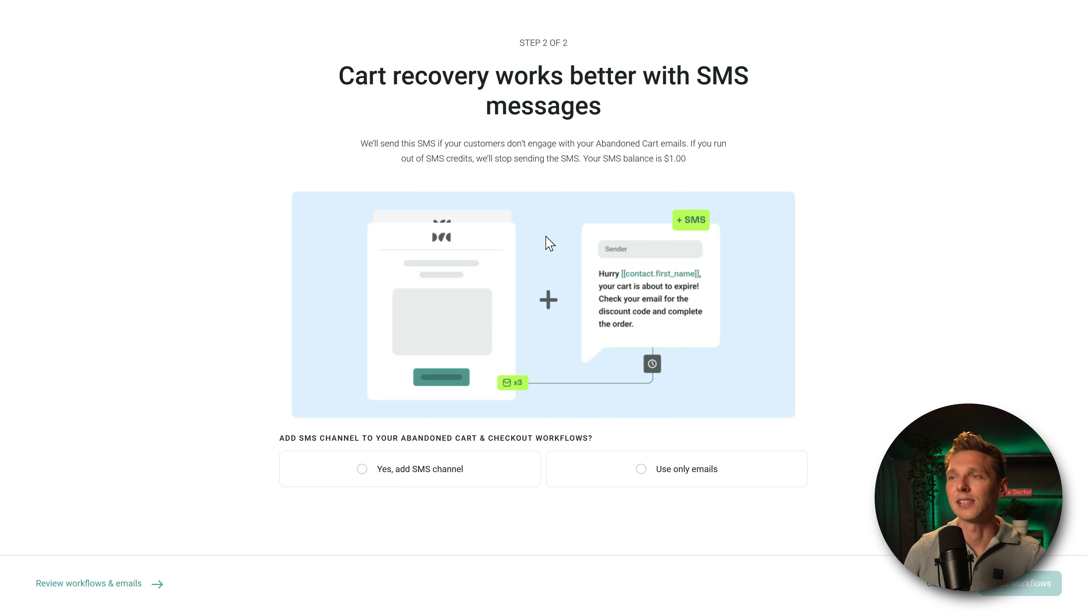
click(446, 484)
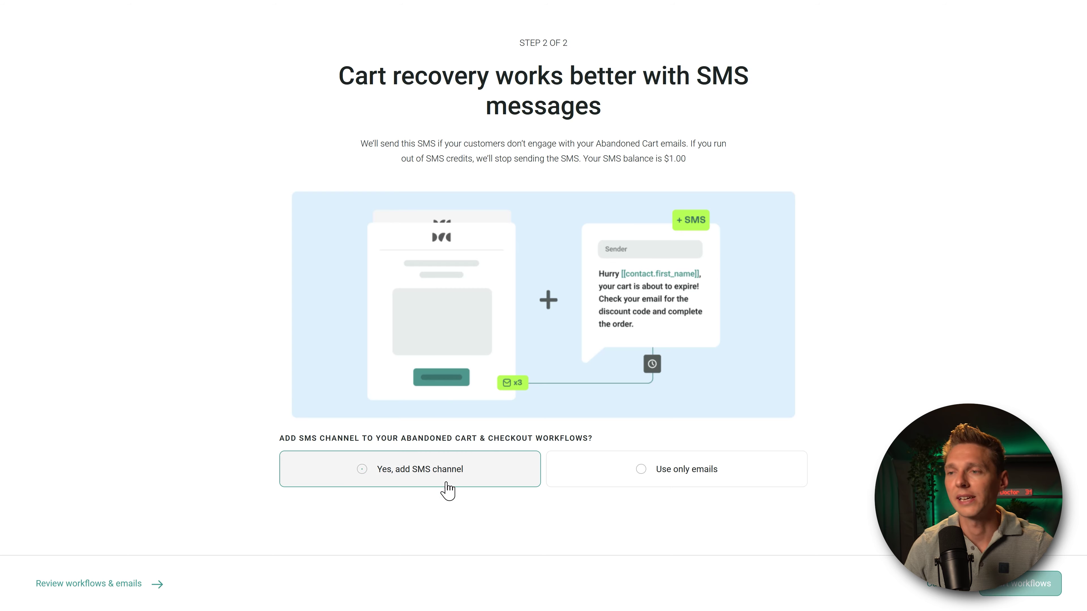
click(1032, 590)
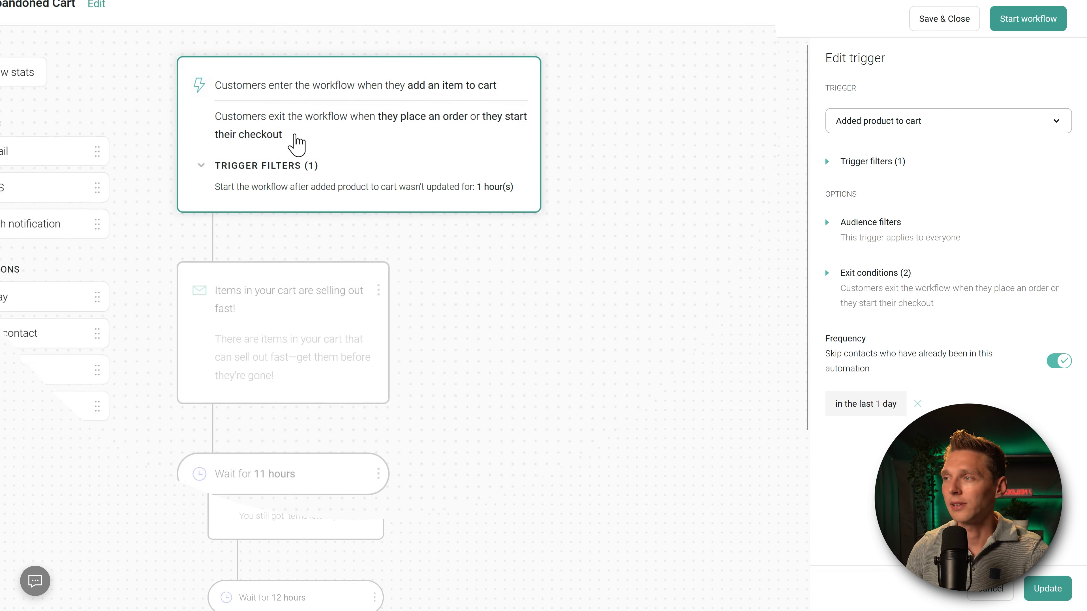
Step: Change the cart inactivity time in the trigger filters from 1 to 3
click(847, 167)
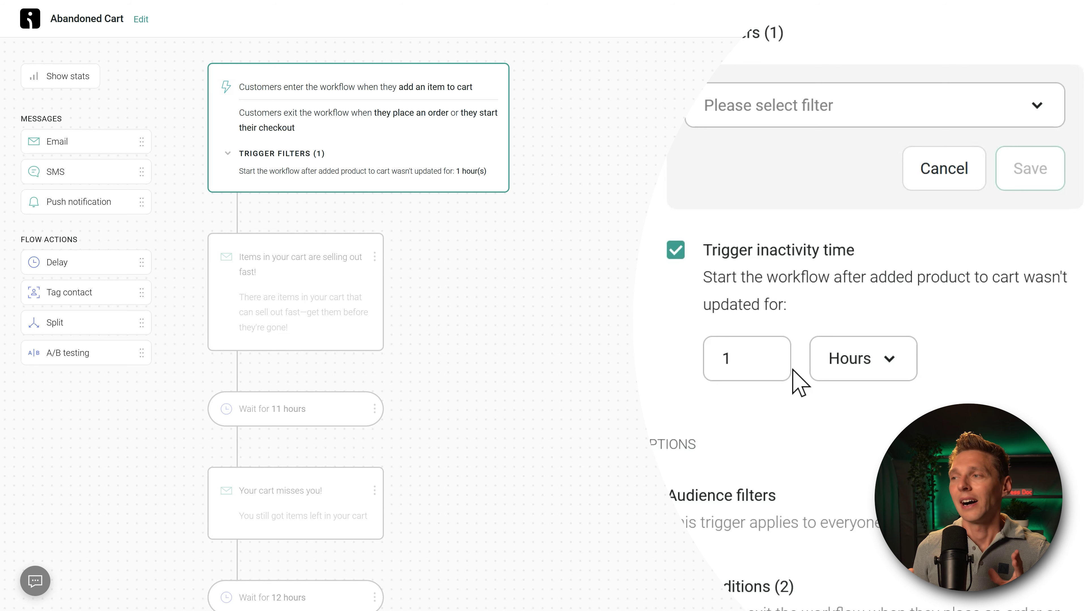
drag(754, 359, 701, 359)
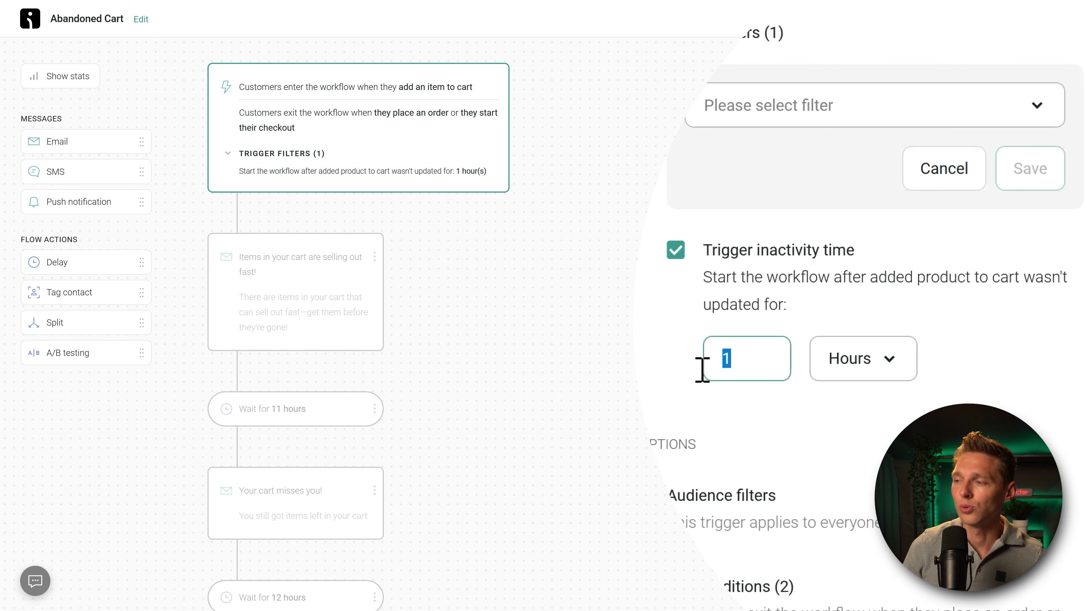
text(3)
click(763, 404)
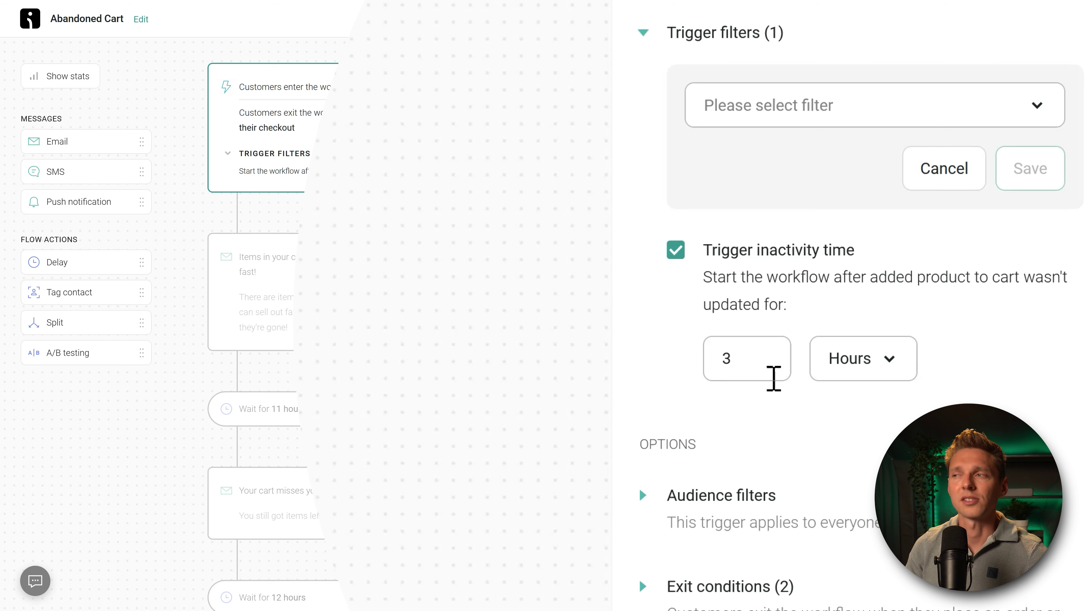
Step: Keep Hours as the unit and save the 3-hour trigger filter
drag(766, 376, 682, 366)
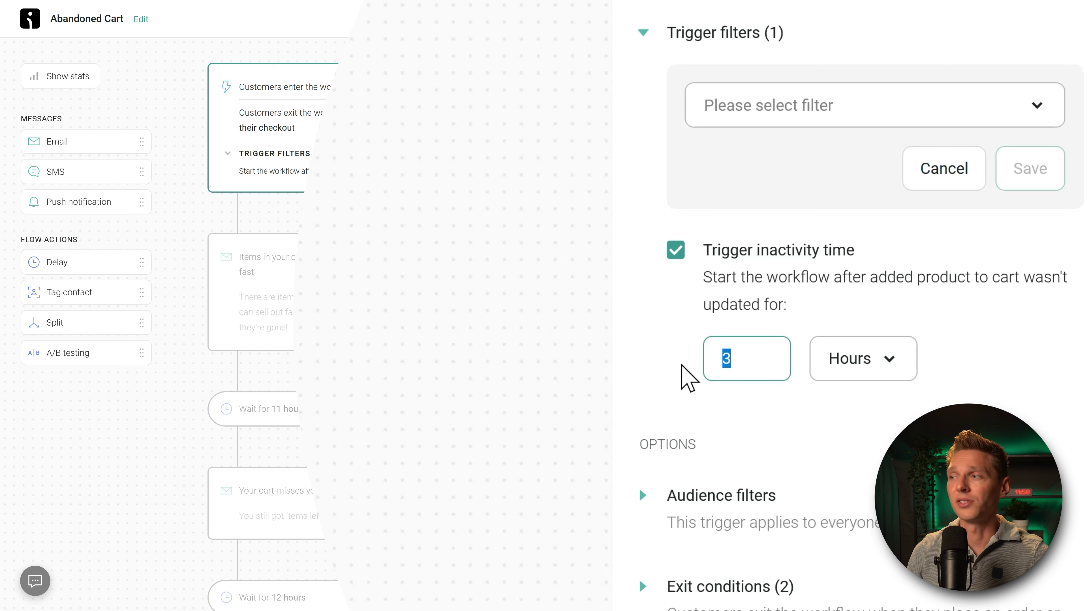
click(845, 359)
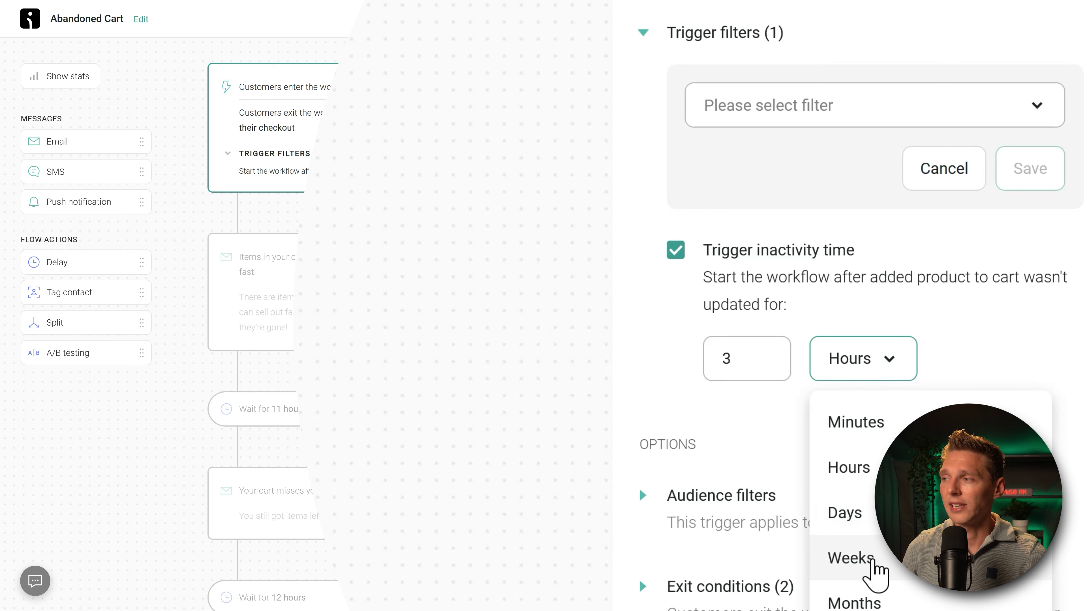
click(994, 345)
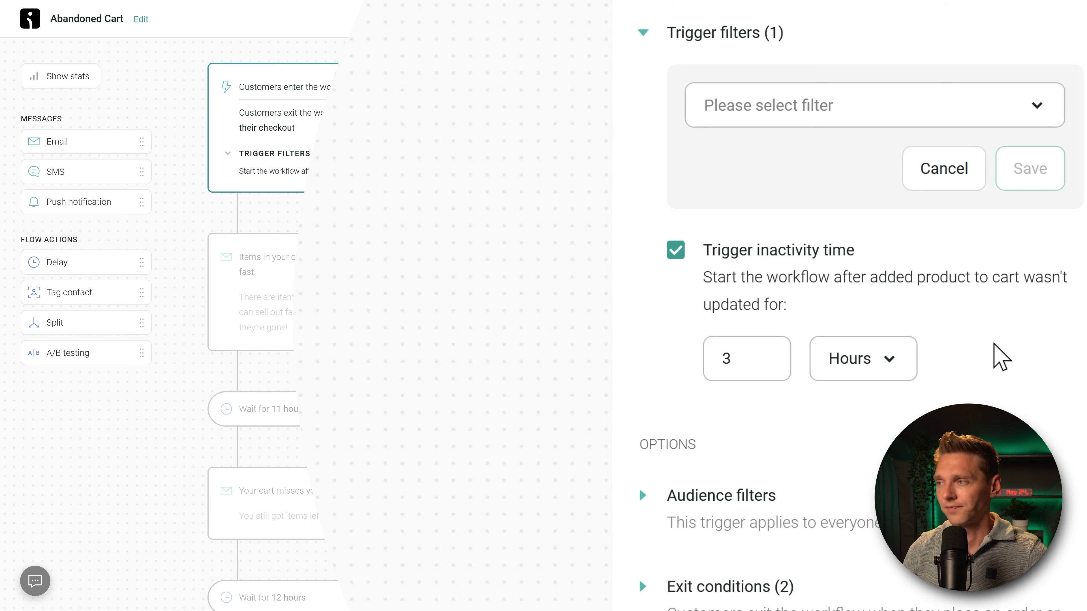
middle_click(985, 290)
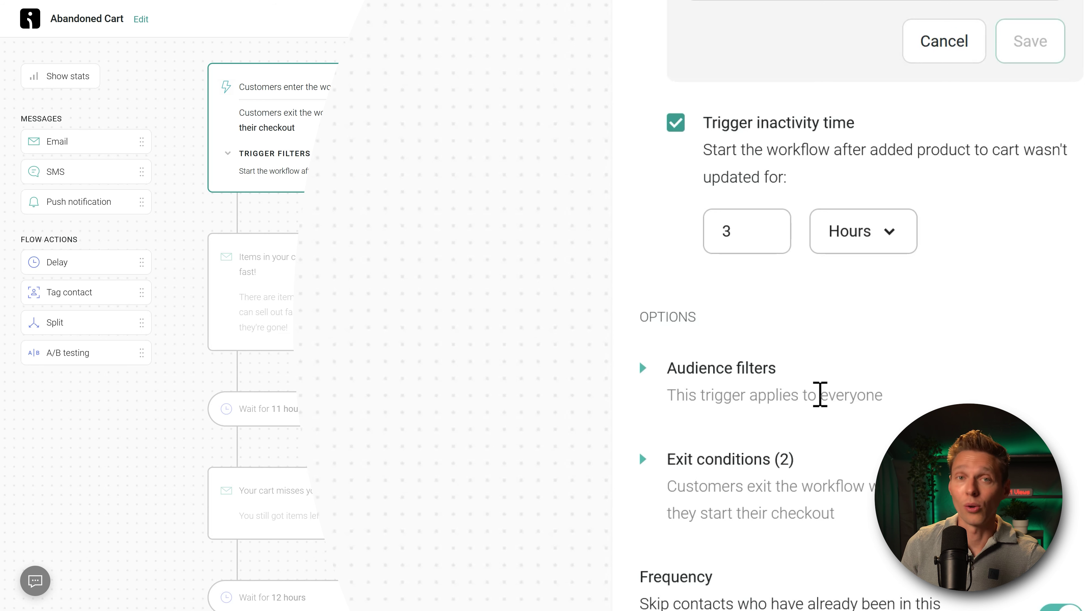
scroll(819, 394, down, 1)
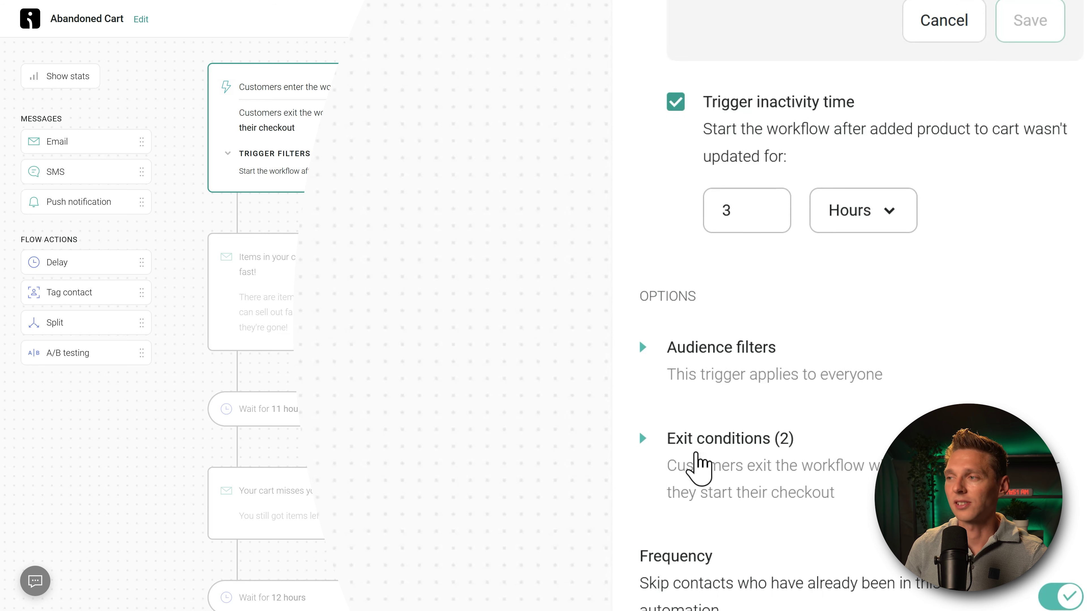
scroll(709, 515, down, 5)
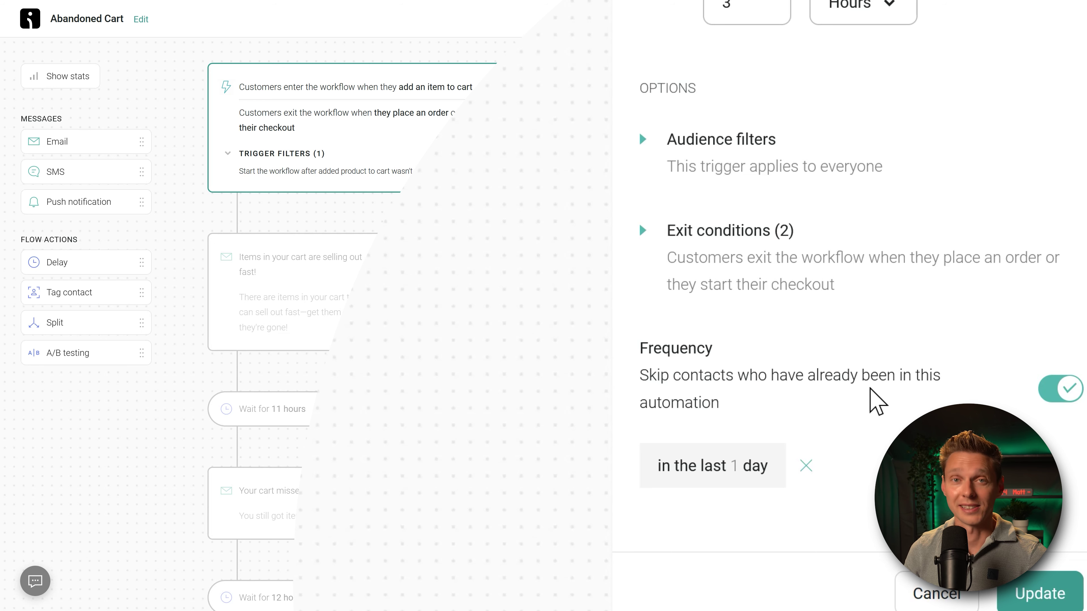
click(1042, 594)
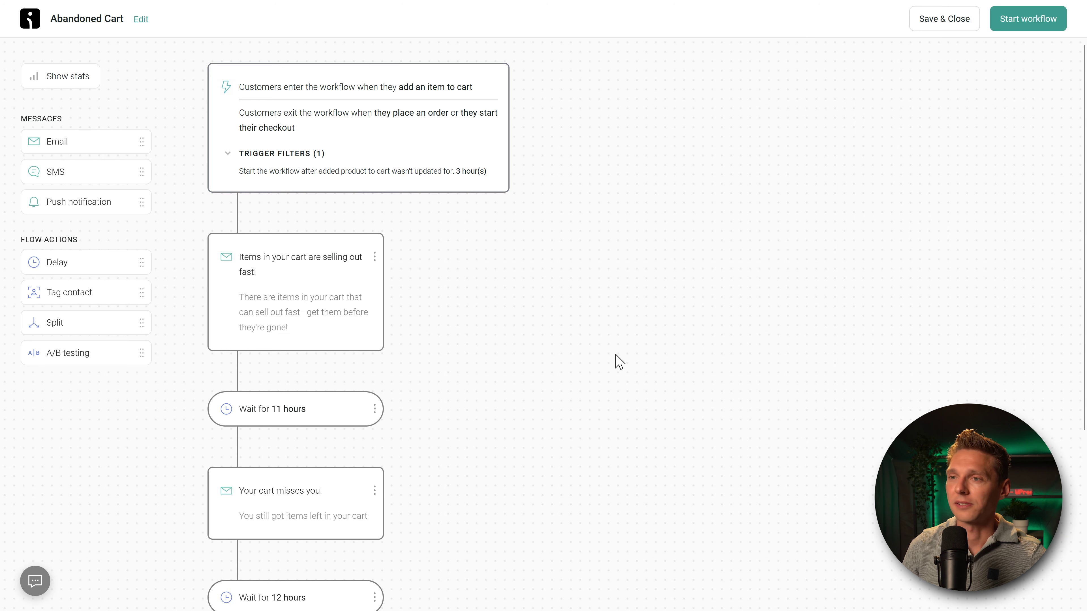
Step: Add a fire emoji after the first email's subject and an astonished-face emoji before it
click(299, 294)
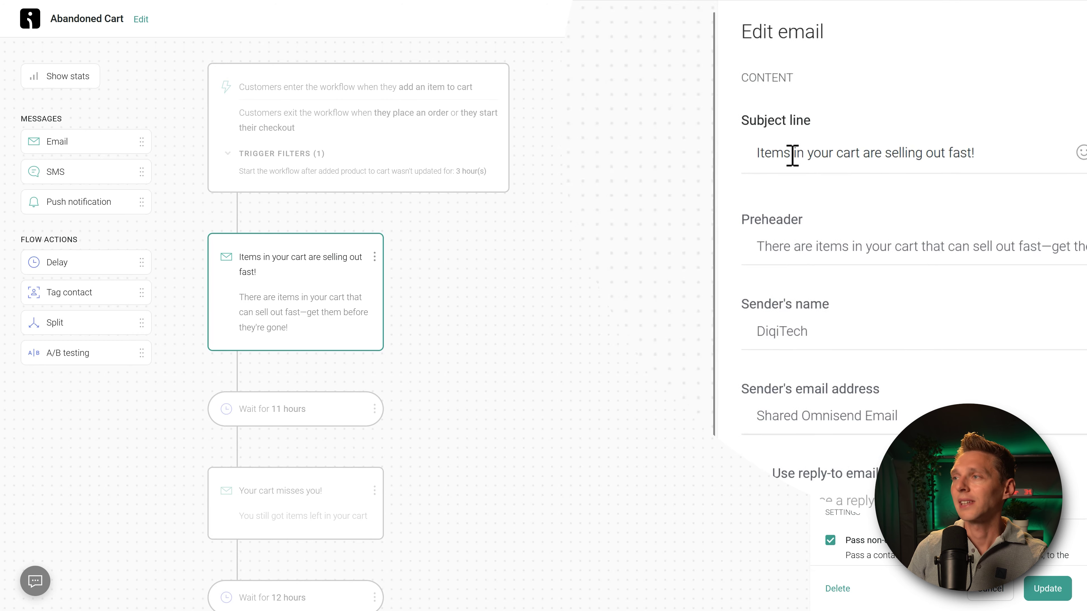
click(1000, 170)
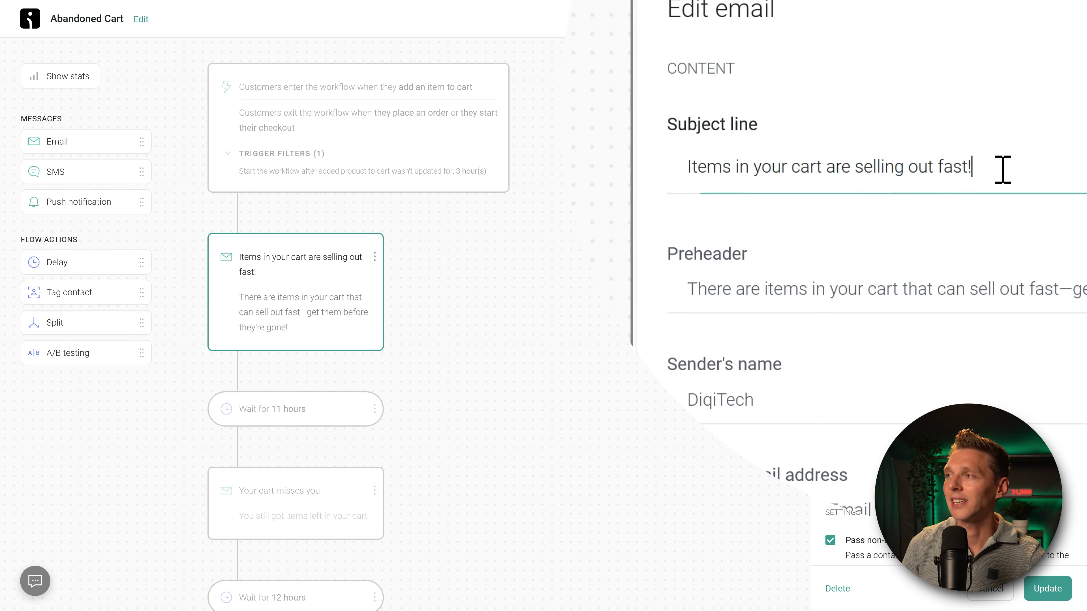
click(988, 170)
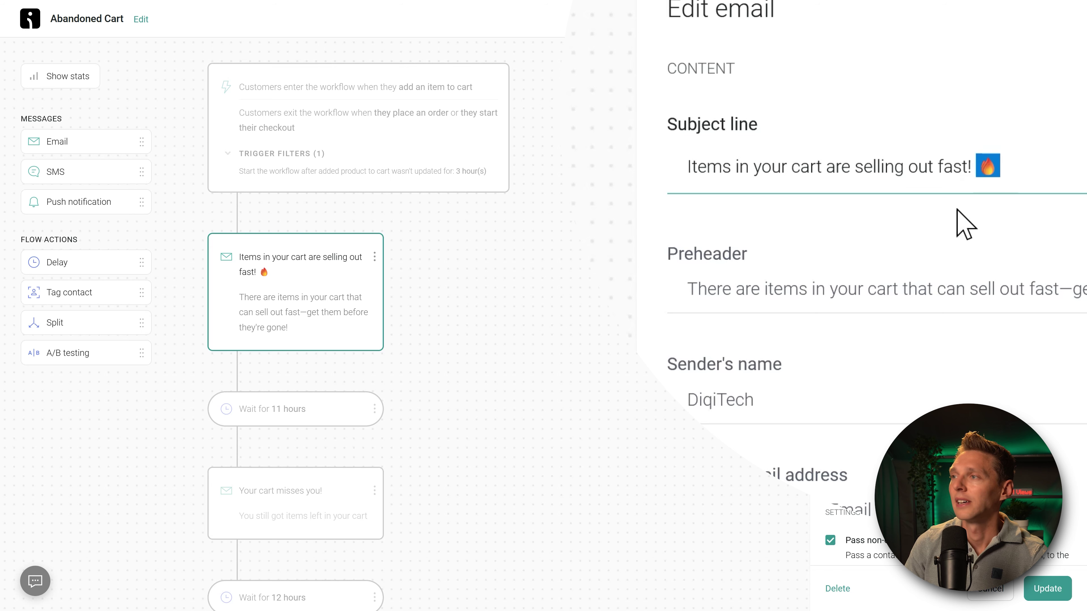
key(Home)
text(😮)
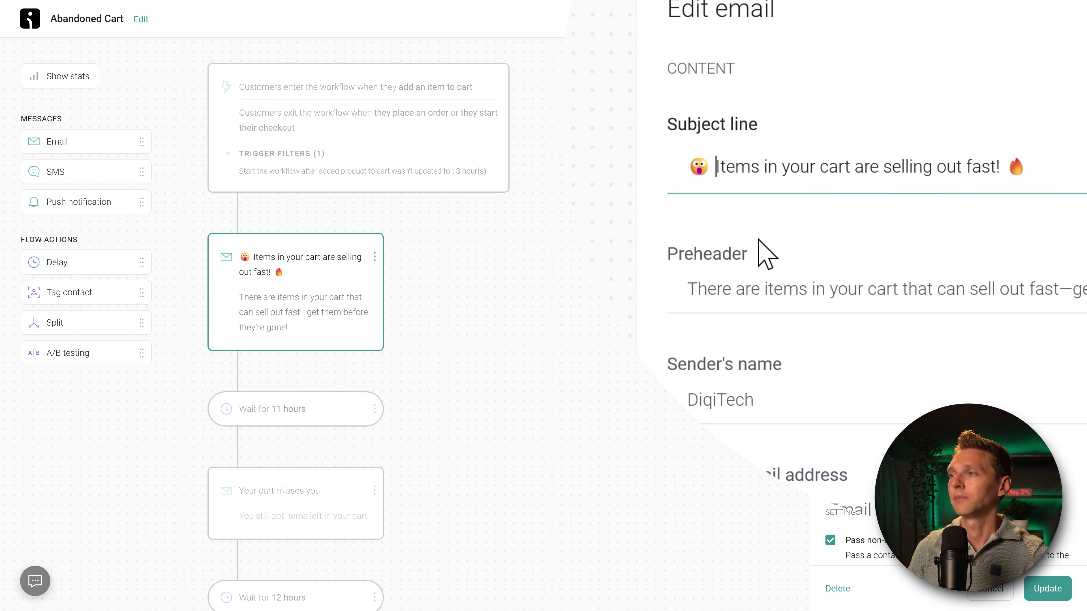
Step: Move the contact's first-name placeholder to the start of the preheader
click(766, 257)
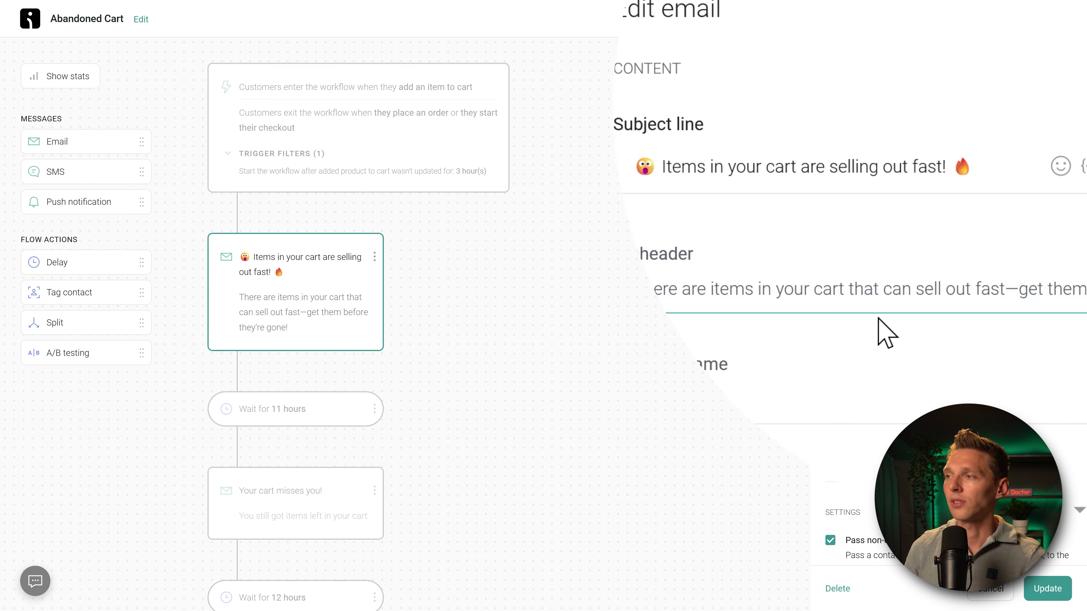
click(1057, 168)
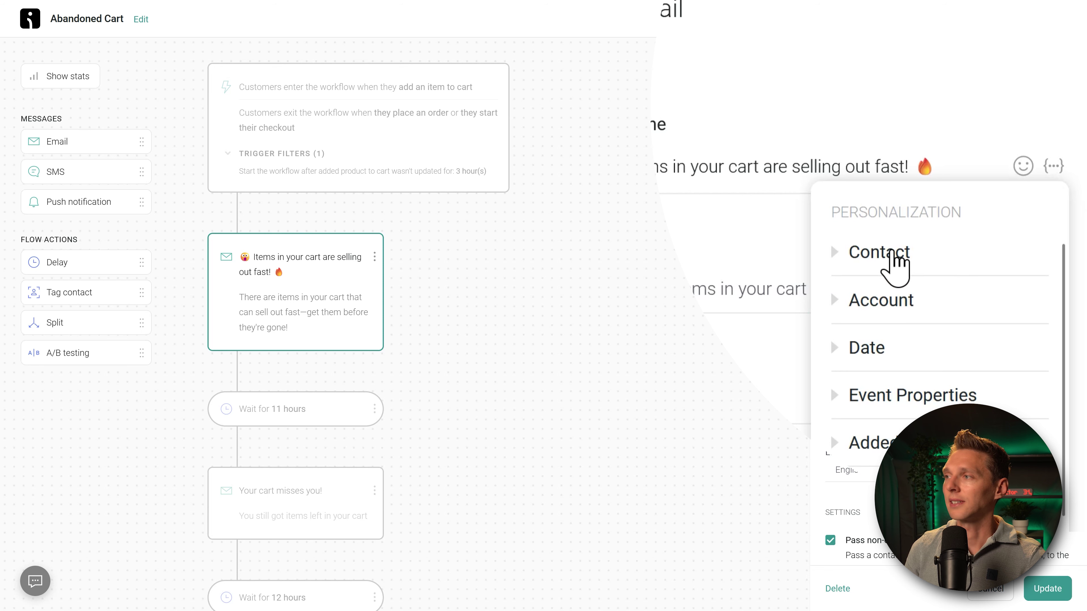
click(893, 259)
click(893, 325)
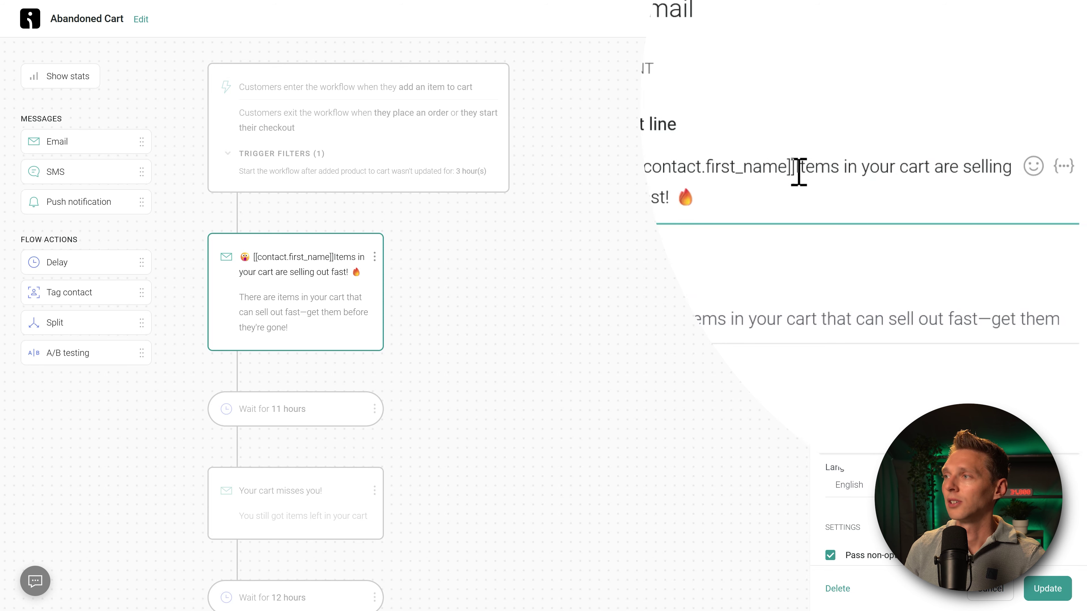
key(shift+Left)
key(shift+Left)
key(shift+Left)
key(shift+Left)
key(shift+Left)
key(shift+Left)
key(shift+Left)
key(shift+Left)
key(shift+Left)
key(shift+Left)
key(shift+Left)
key(shift+Left)
key(shift+Left)
key(shift+Left)
key(shift+Left)
key(shift+Left)
key(shift+Left)
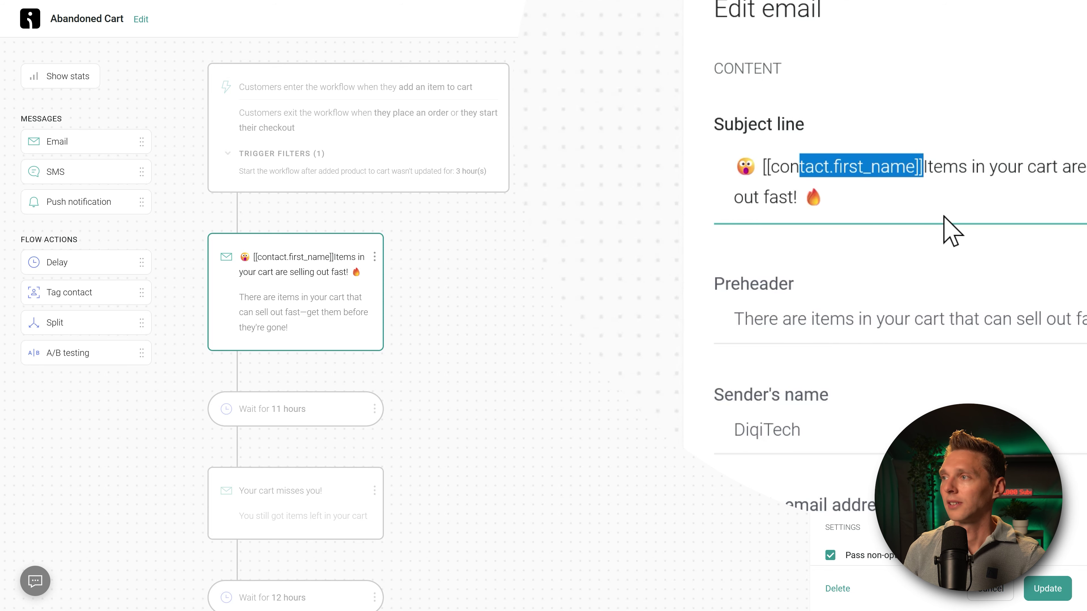
key(shift+Left)
key(shift+Left)
key(shift+Left)
key(shift+Left)
key(shift+Left)
key(ctrl+x)
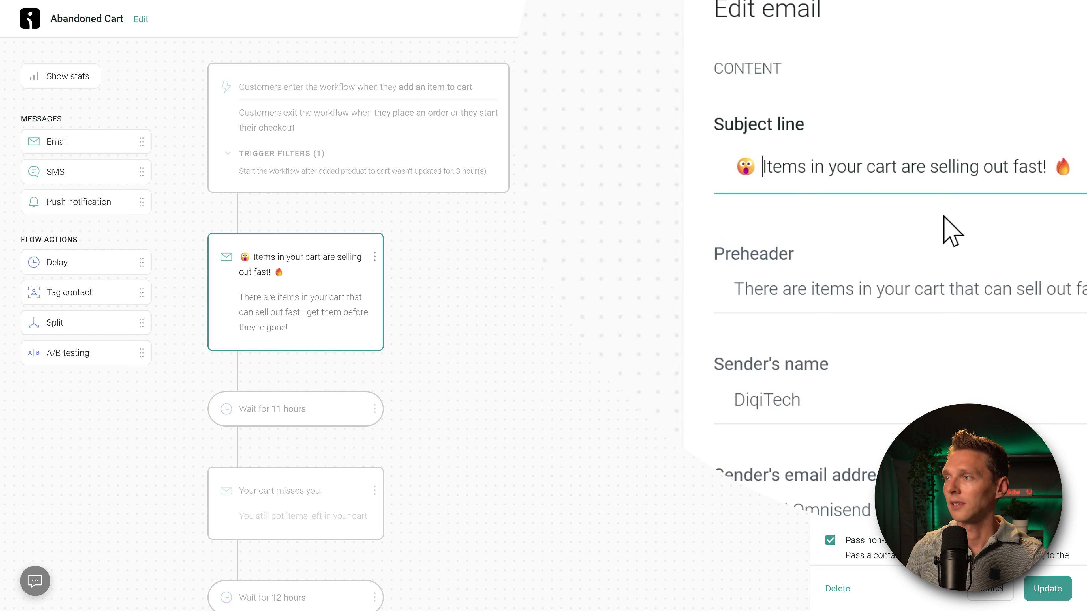
click(734, 287)
key(ctrl+v)
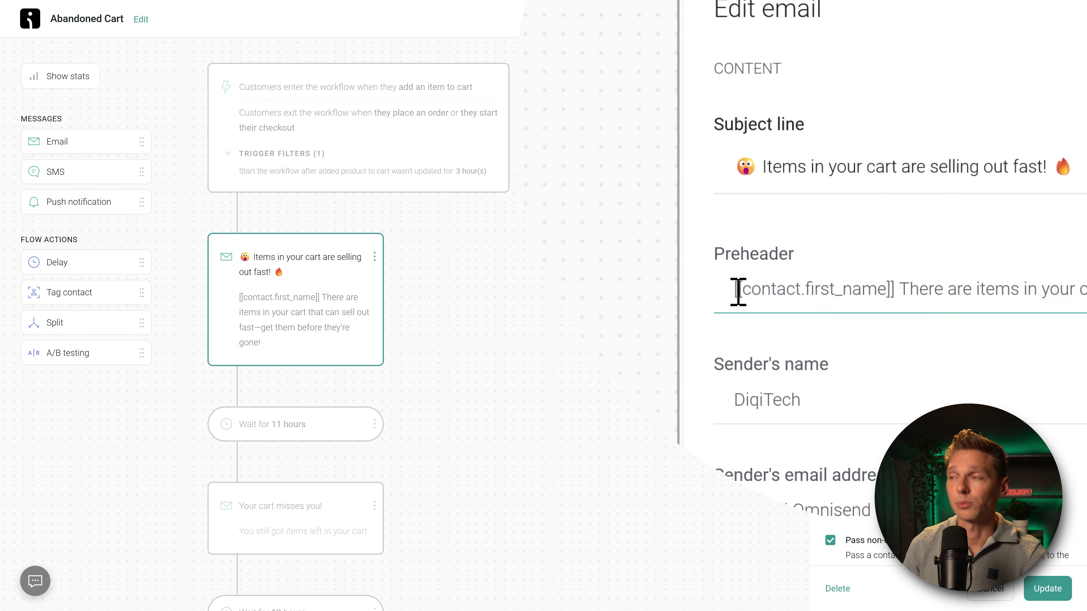
Step: Follow the first name in the preheader with '!' and remove the extra space
text(!)
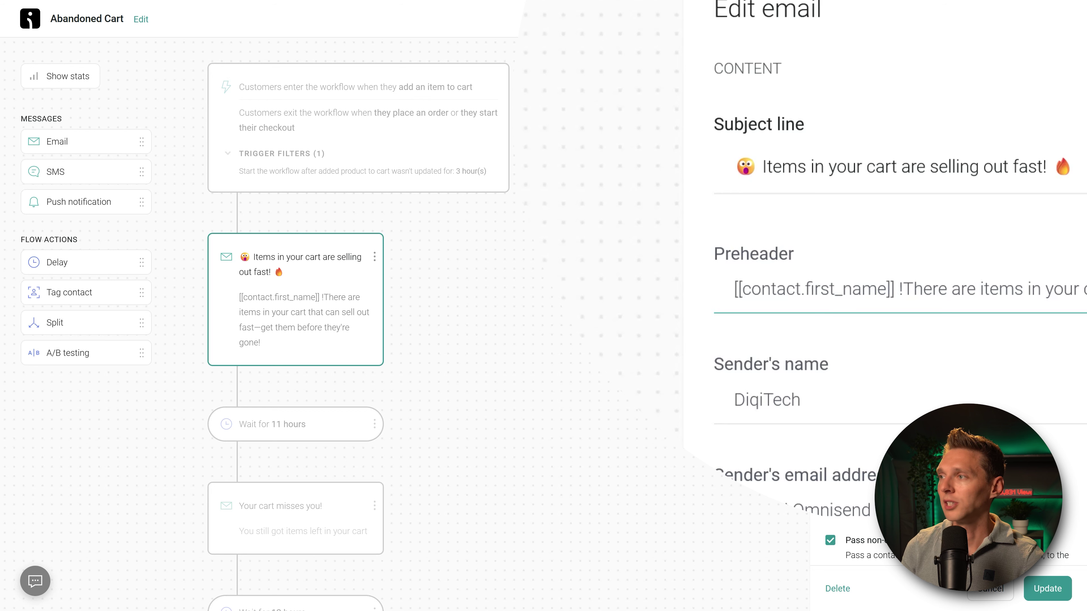
key(Left)
key(BackSpace)
click(743, 289)
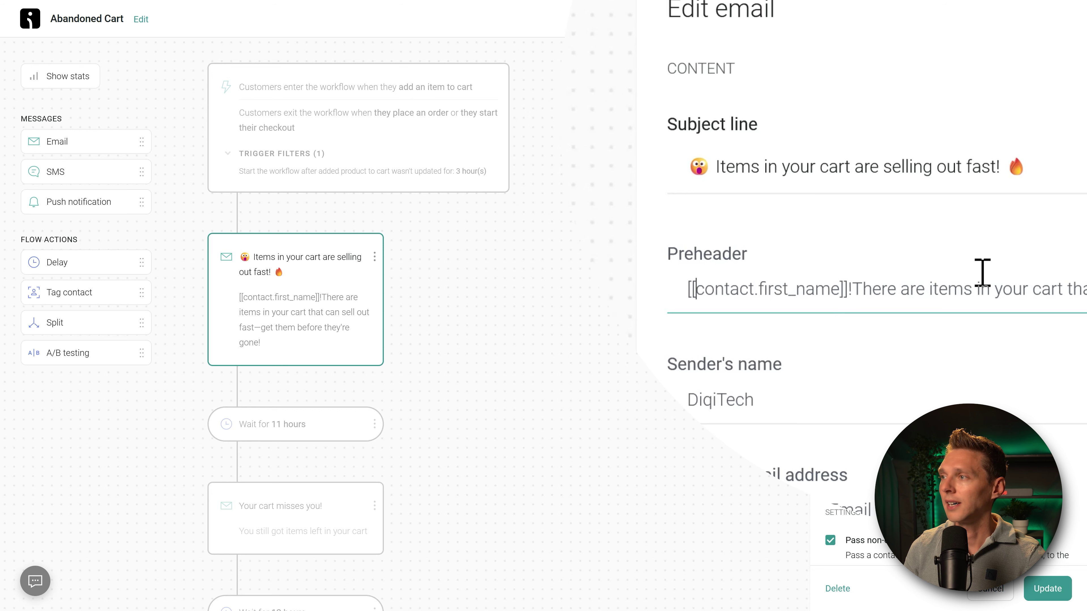
click(853, 288)
drag(1027, 288, 1086, 292)
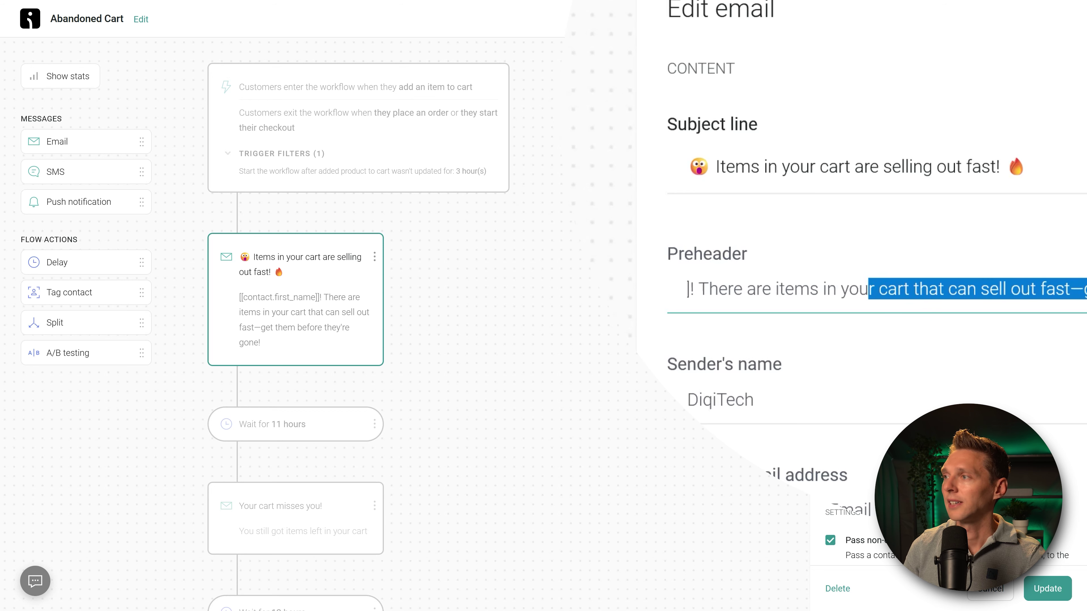
drag(1003, 291, 1086, 292)
click(1086, 291)
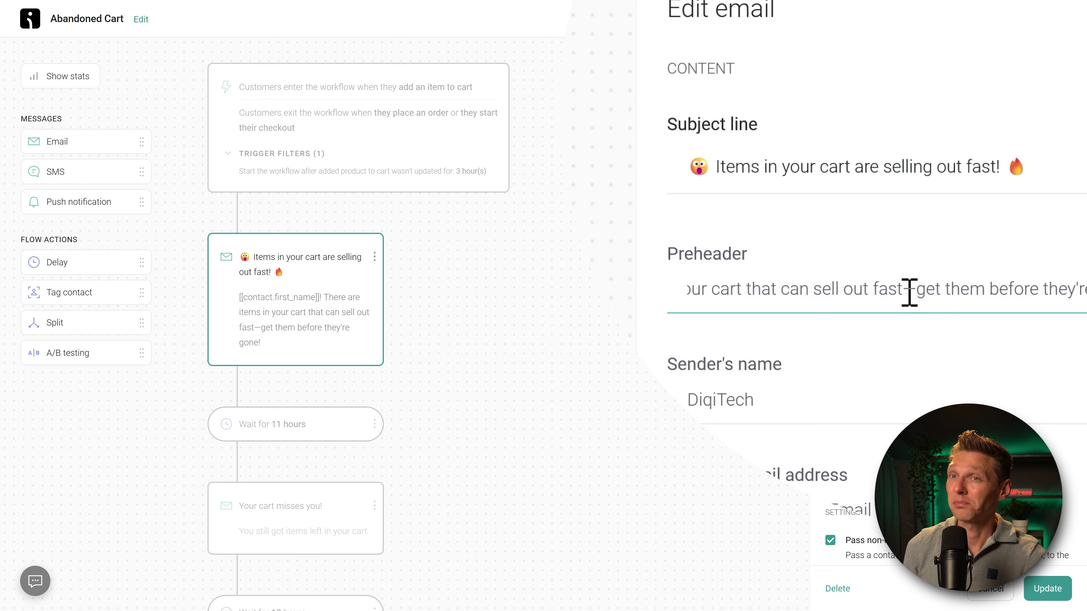
Step: Set the store's saved reply-to address and update the email settings
drag(809, 398, 686, 400)
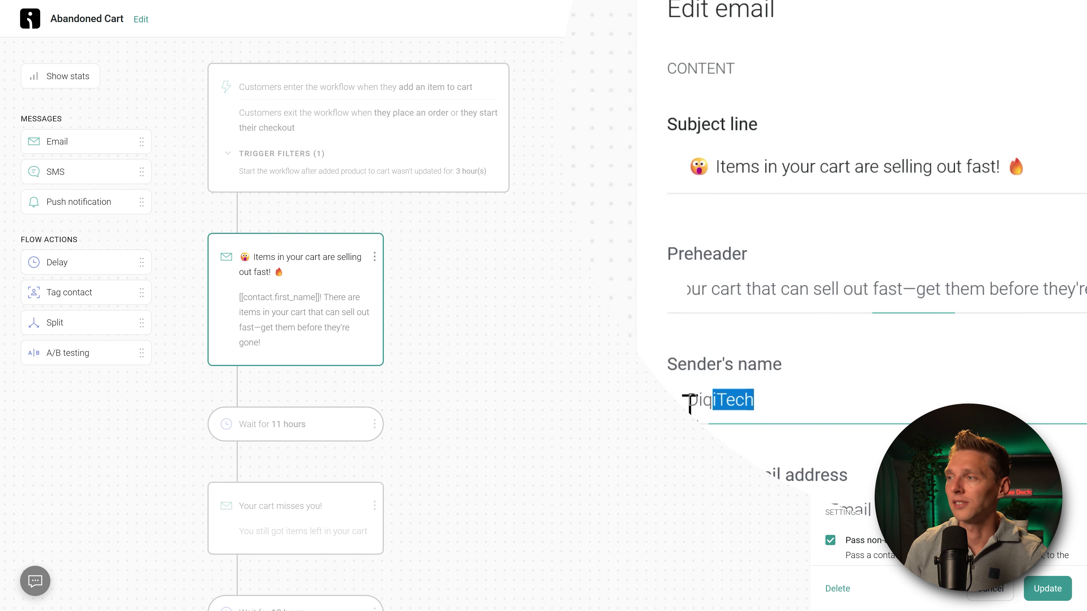
click(807, 401)
scroll(807, 400, down, 2)
scroll(747, 461, down, 5)
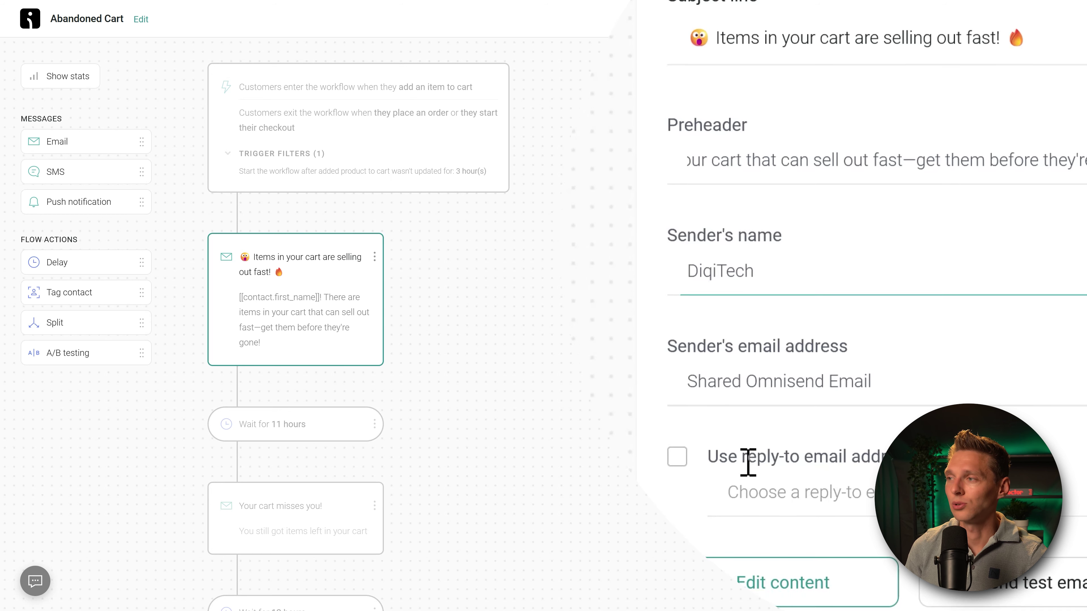
click(704, 394)
click(765, 371)
click(777, 398)
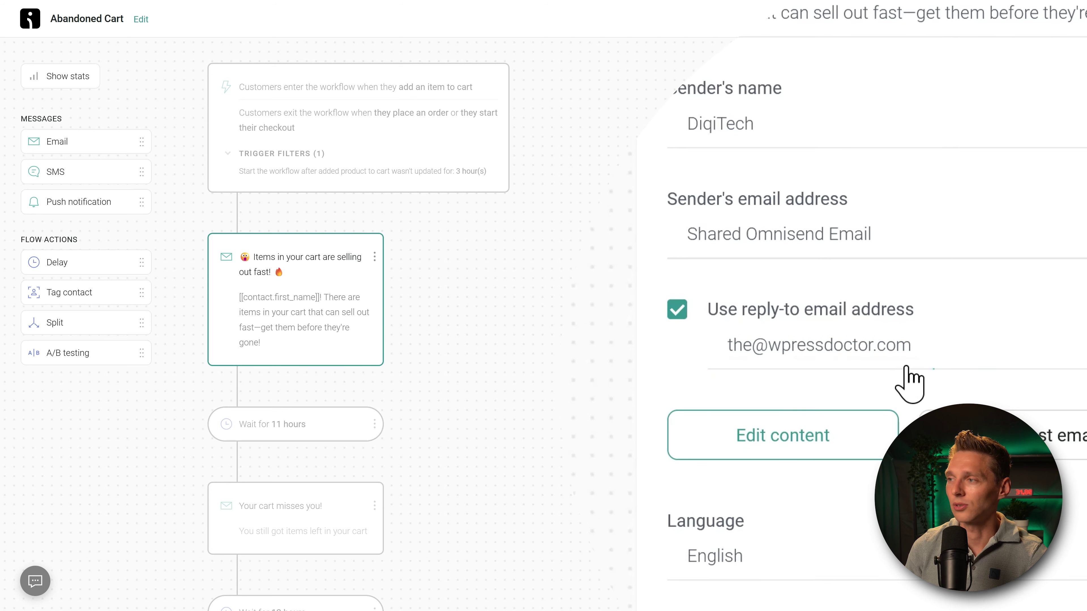
click(905, 366)
click(901, 392)
middle_click(1004, 305)
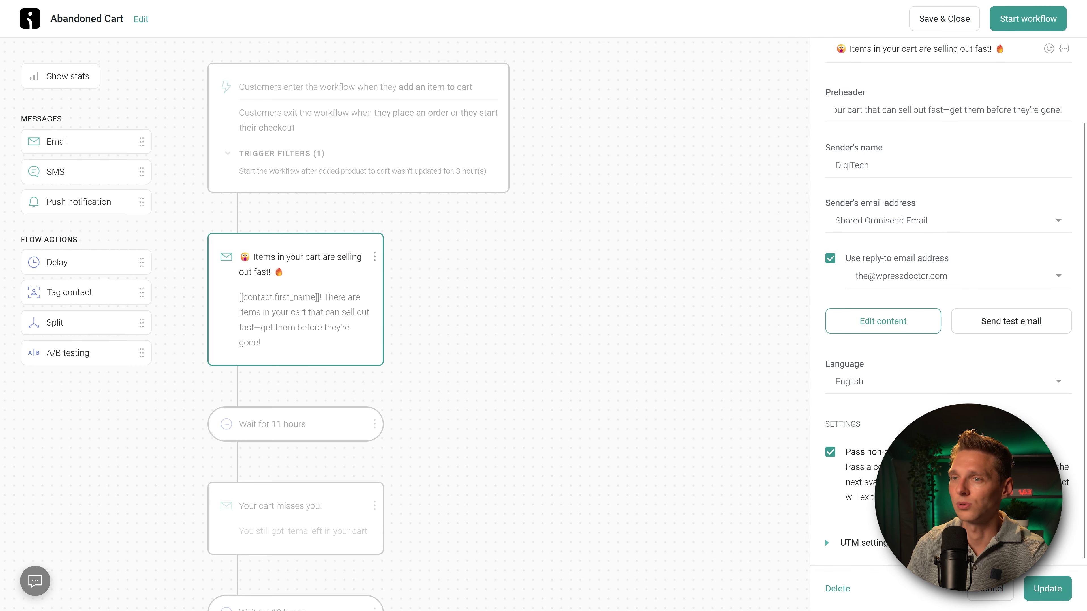
click(1048, 594)
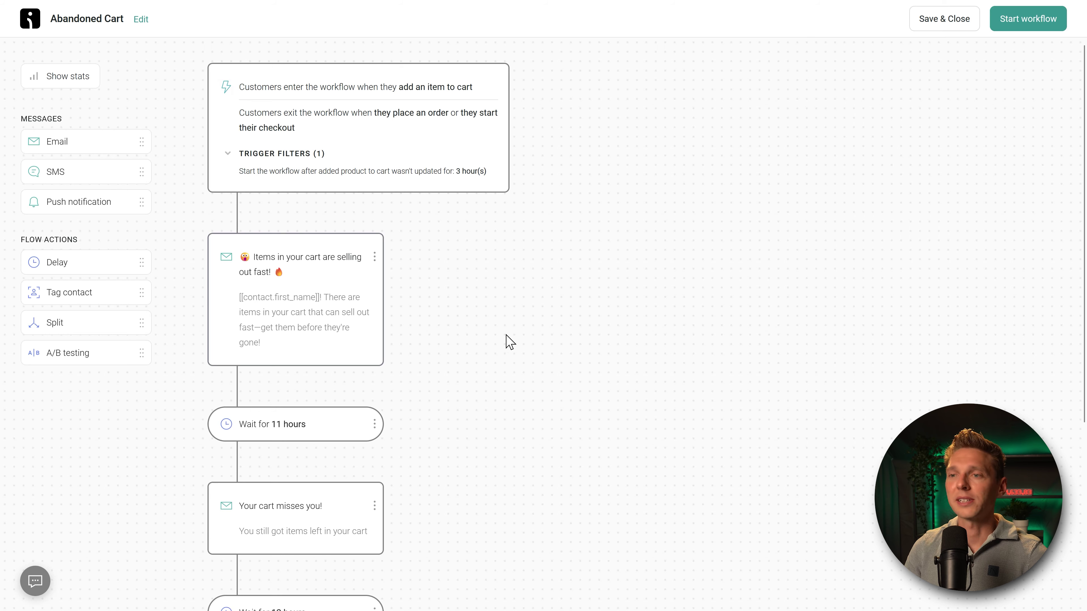
Step: Change the 11-hour wait step to 2 days
scroll(292, 427, down, 3)
click(273, 282)
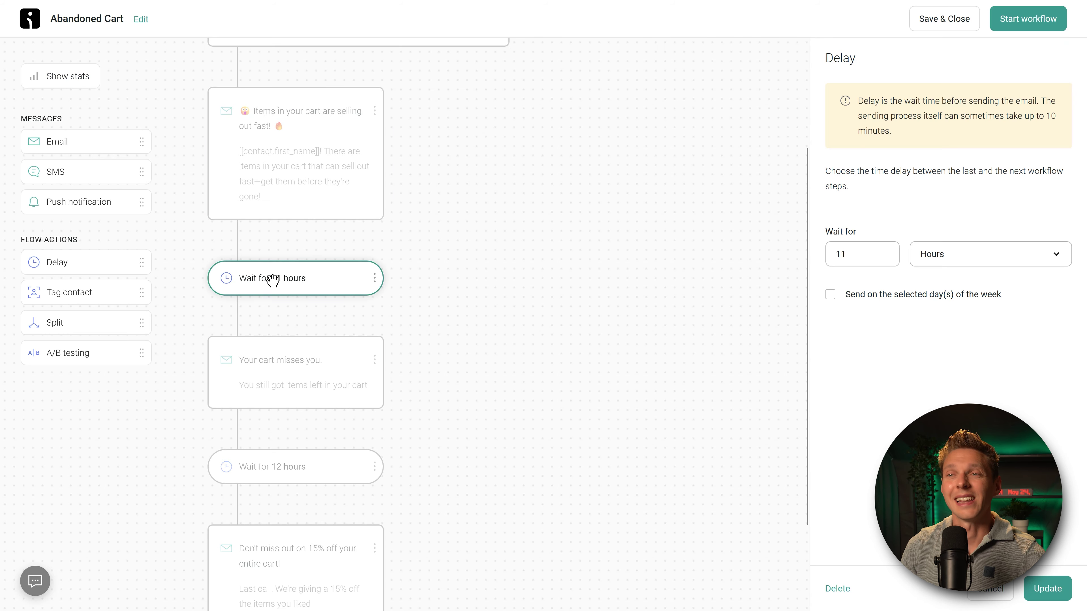
click(306, 365)
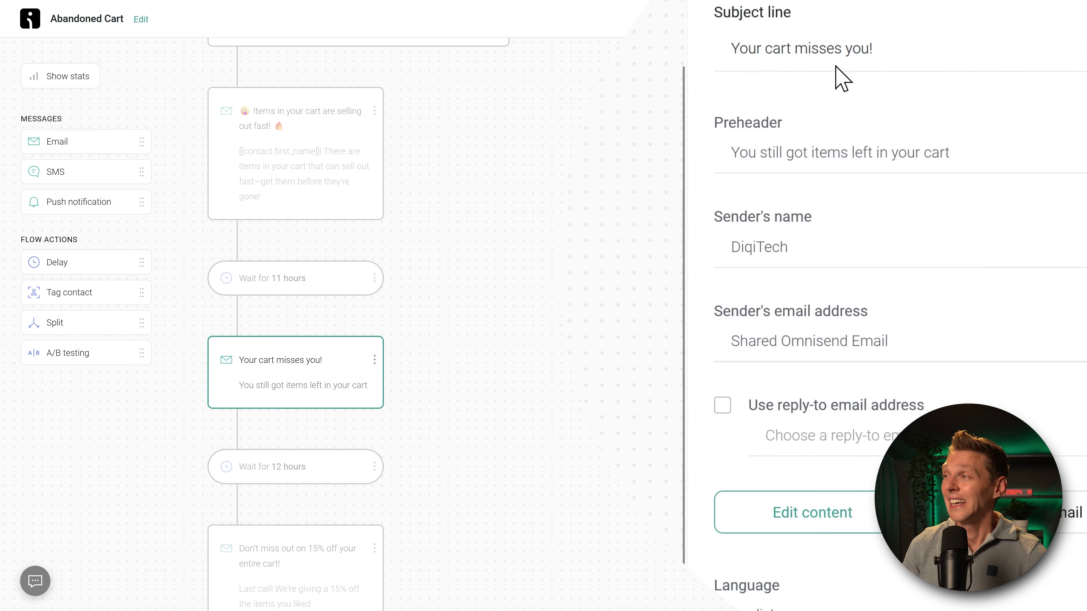
click(267, 277)
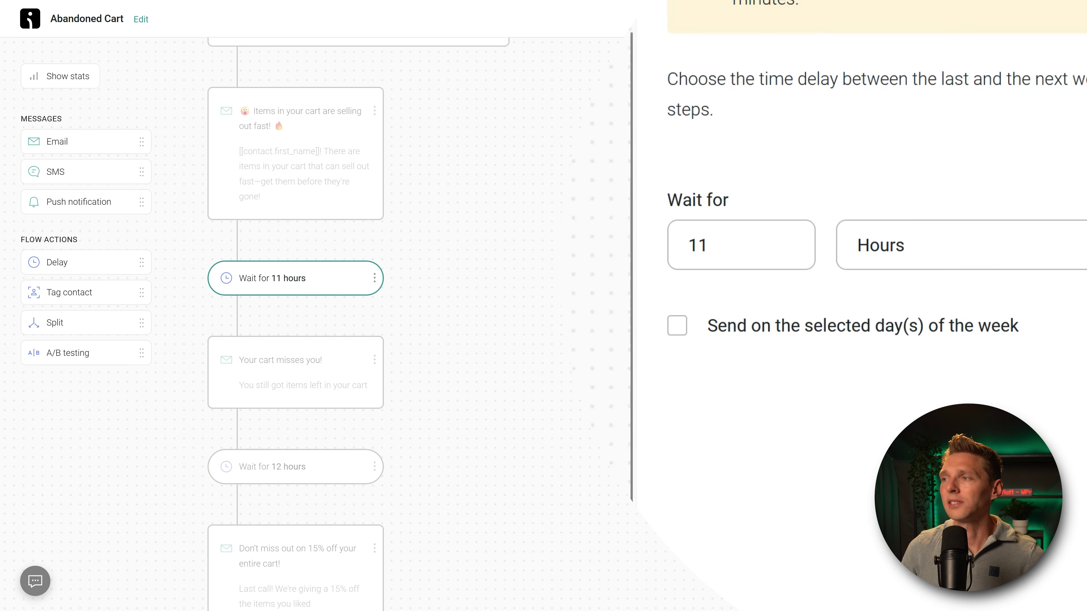
click(735, 247)
drag(735, 247, 643, 260)
text(2)
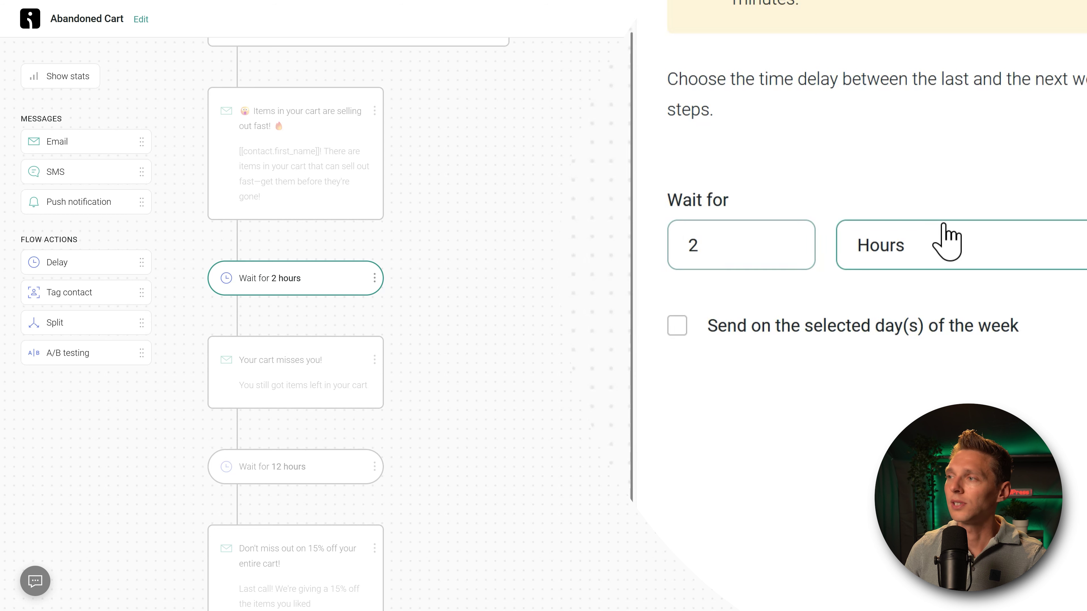
click(945, 240)
click(881, 416)
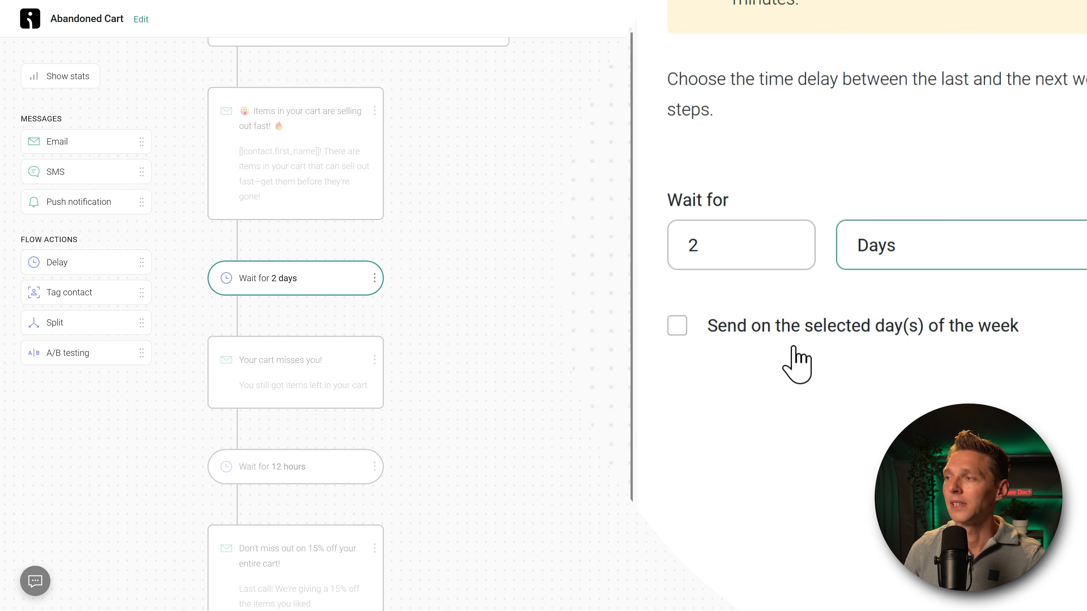
Step: Turn on day-of-week sending, leaving only Saturday and Sunday selected
click(707, 317)
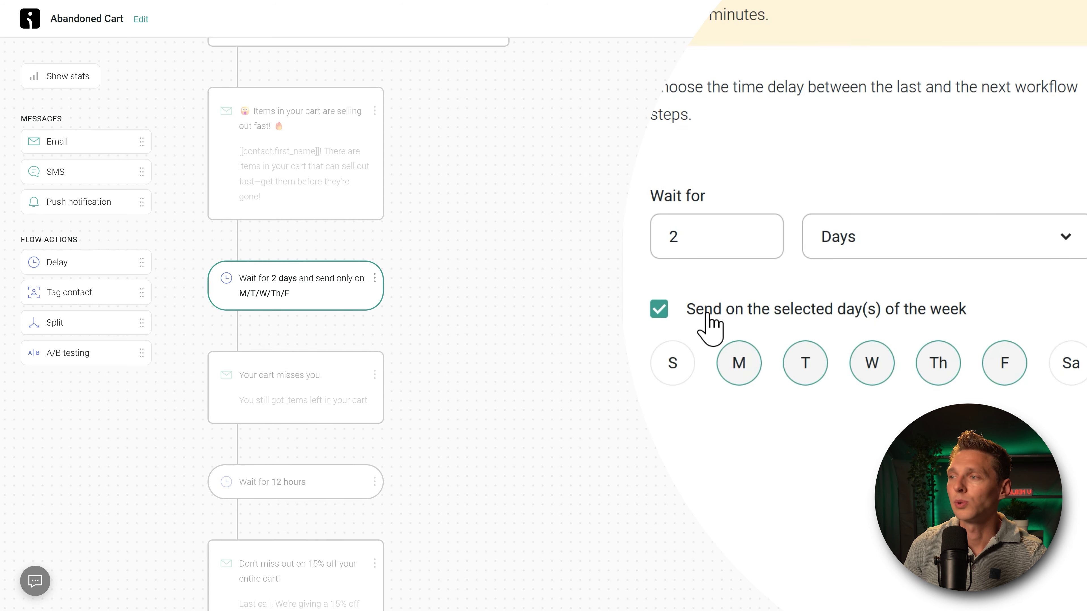
click(1073, 377)
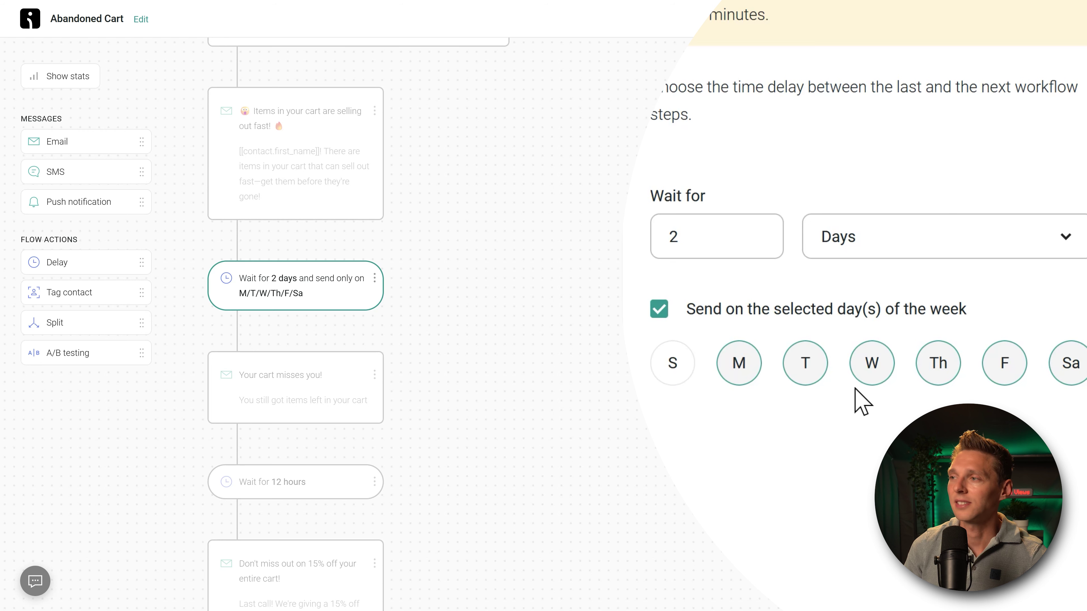
click(672, 377)
click(733, 382)
click(804, 379)
click(855, 380)
click(937, 376)
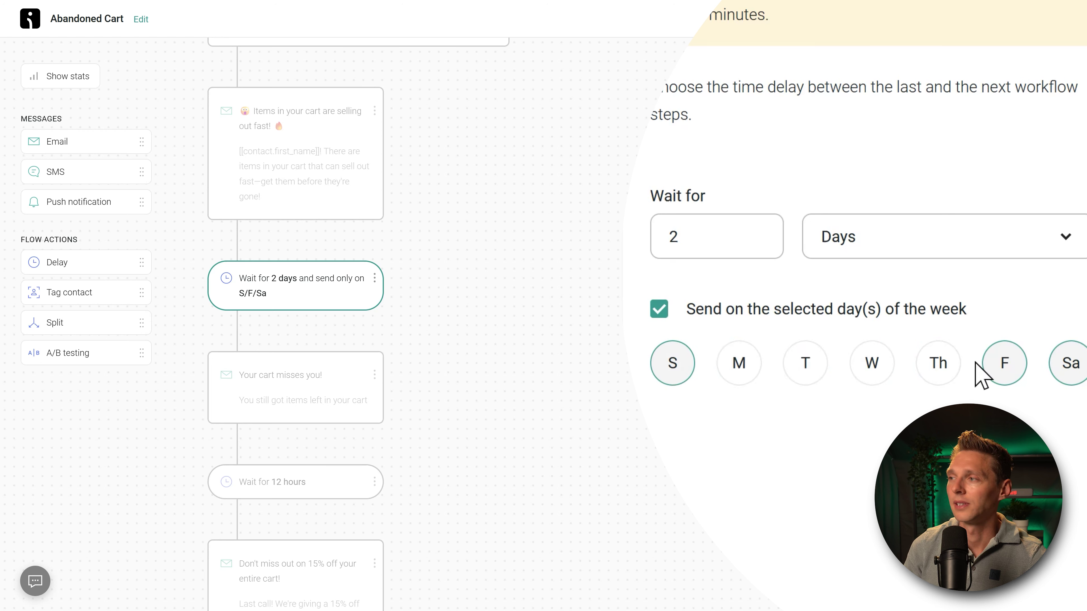
click(995, 366)
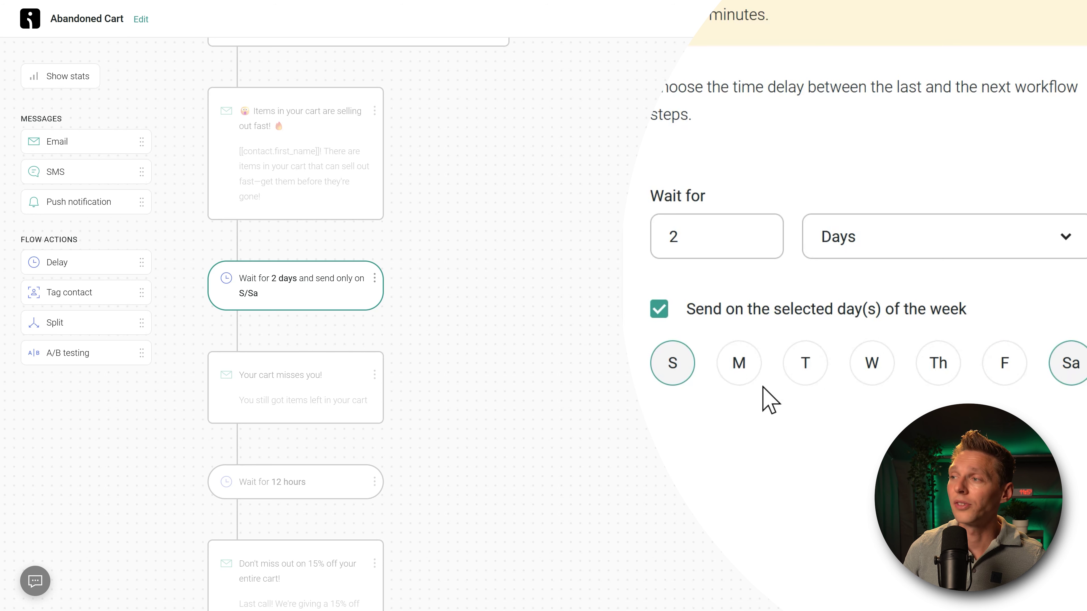
Step: Re-select Monday through Friday so all seven days send, and save the 2-day delay
click(813, 377)
click(869, 379)
right_click(885, 366)
click(948, 364)
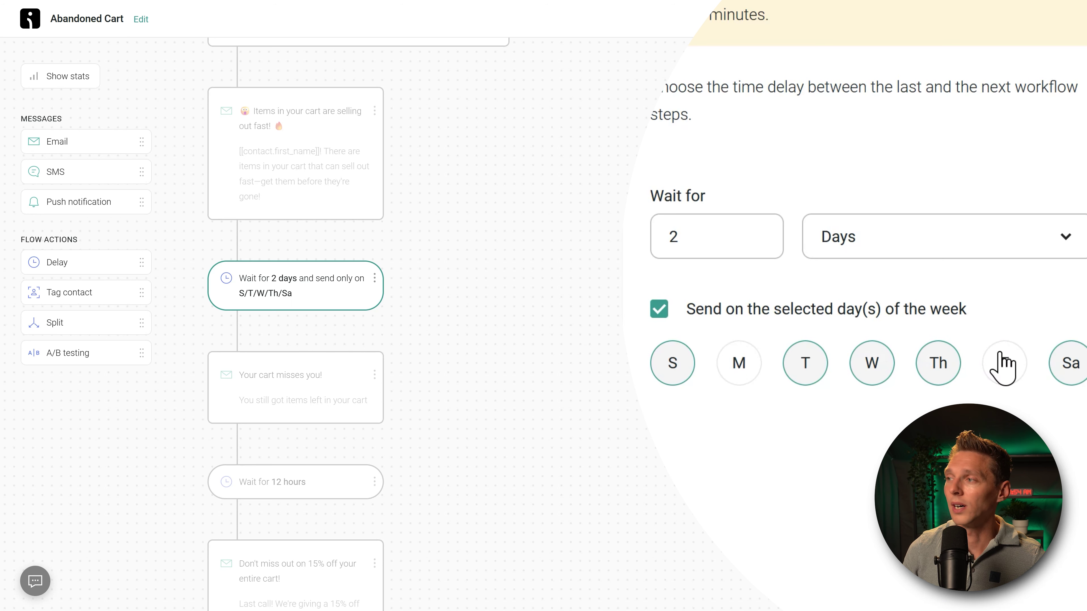
click(1002, 364)
click(742, 368)
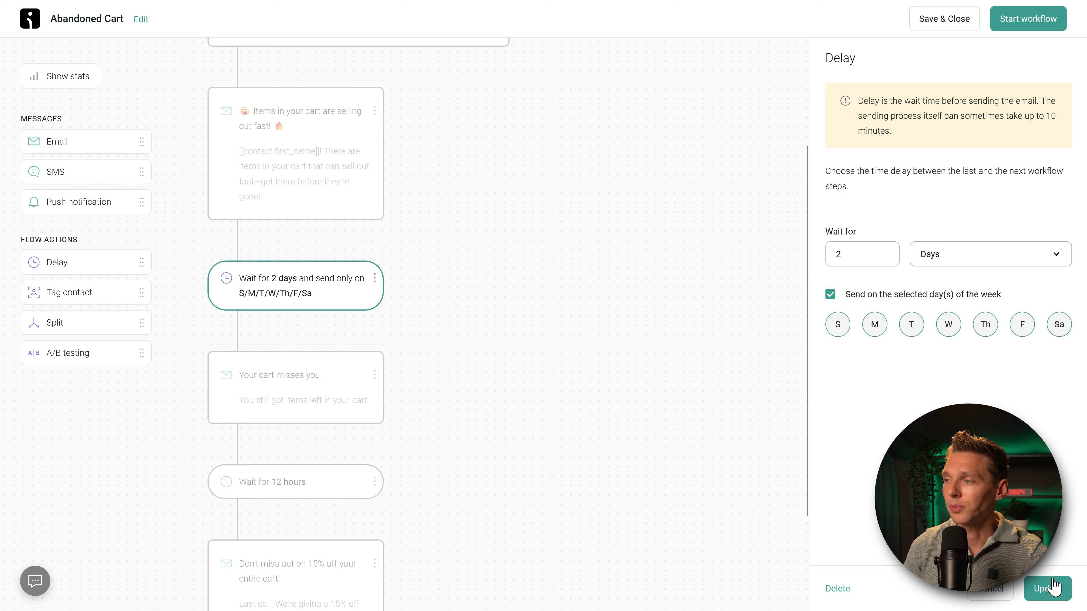
click(1049, 589)
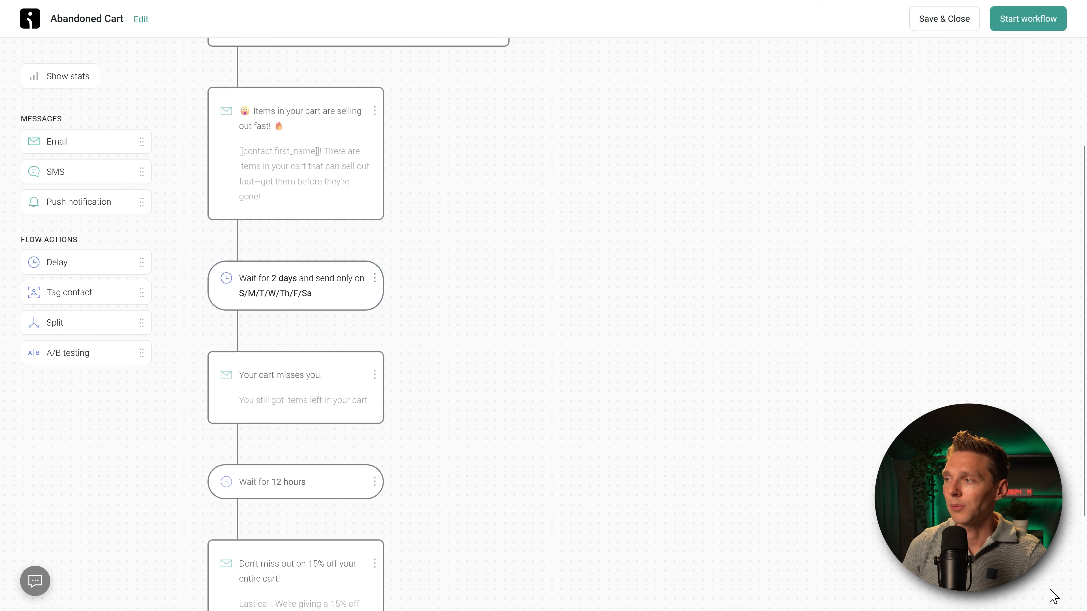
Step: Retitle the second email 'Your cart is about to be emptied' and add a 24h-expiry preheader
click(296, 385)
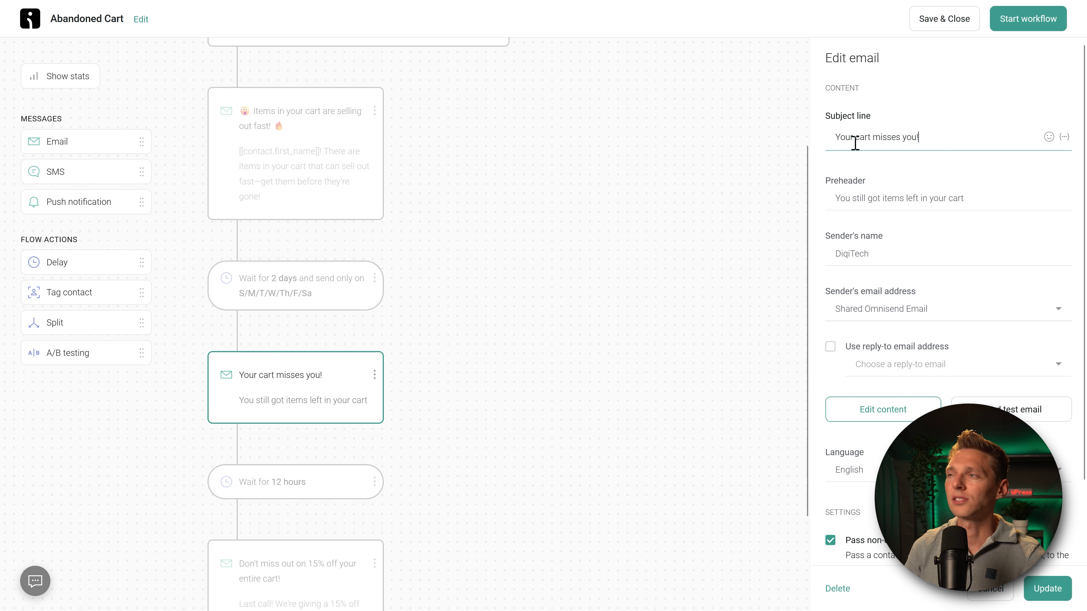
key(ctrl+a)
text(😳 Your cart is about to be emptied 🫙)
click(958, 199)
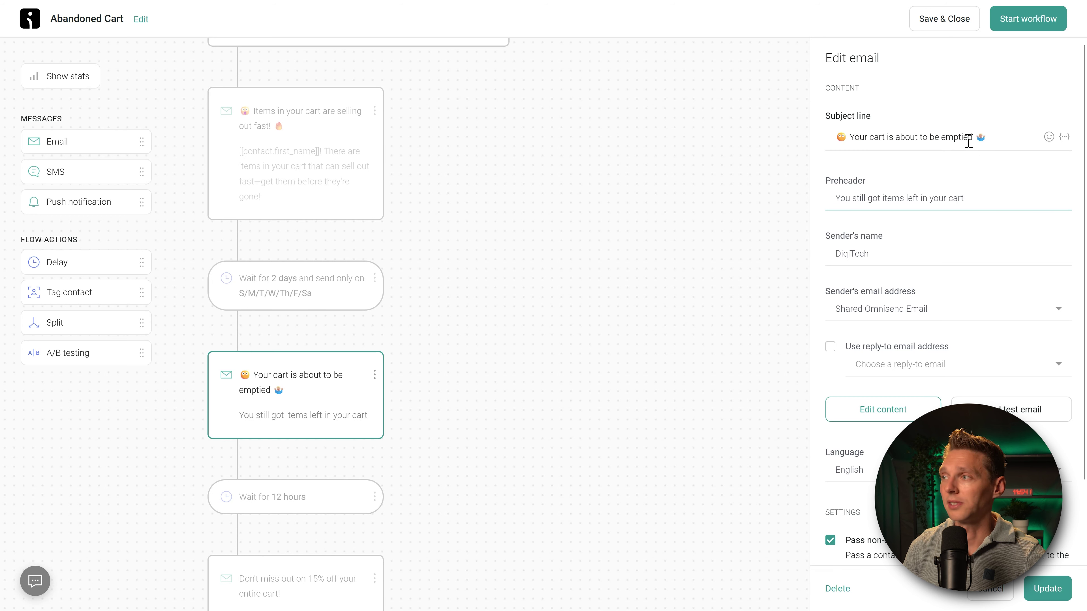
drag(966, 139, 941, 140)
click(955, 198)
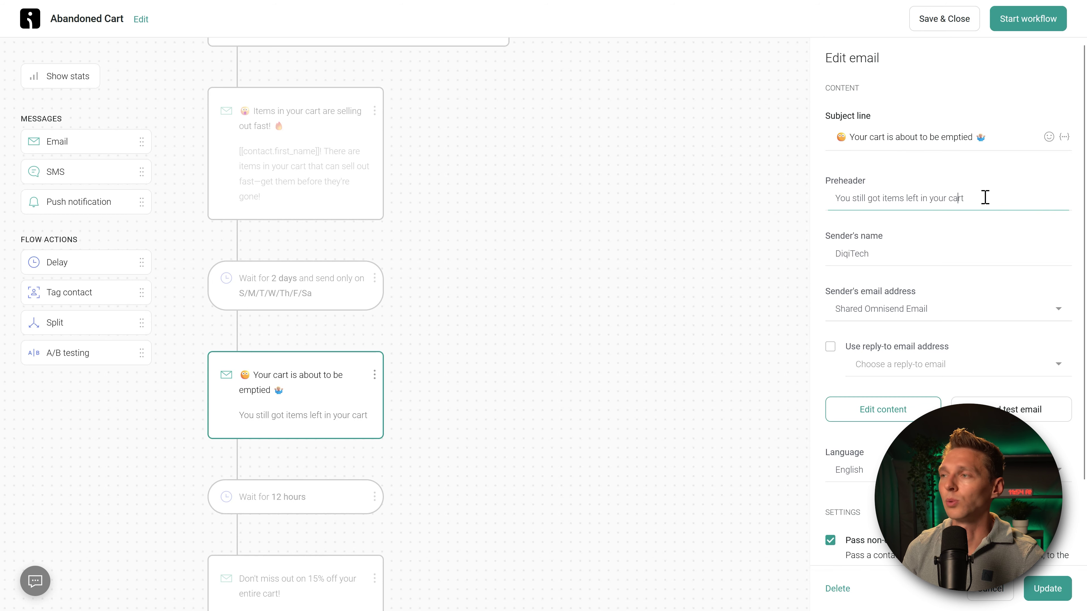
key(ctrl+a)
text(You still got items left in your cart, but hurry, your cart will expire in 24h)
drag(860, 202, 1075, 198)
click(1042, 198)
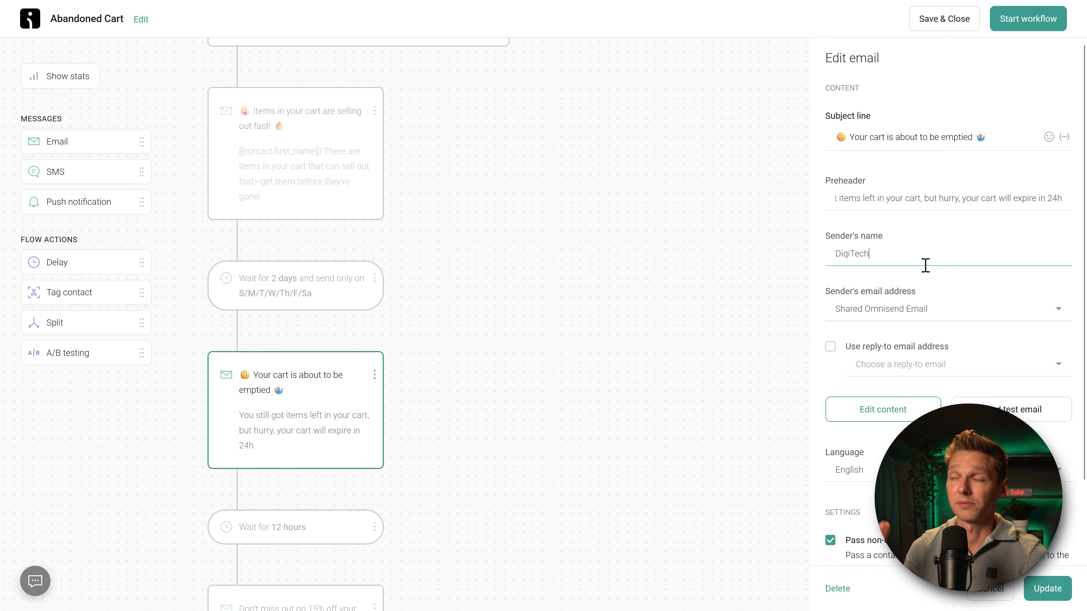
Step: Keep the shared sender address, add the account's reply-to address, and update the email
click(866, 309)
click(872, 324)
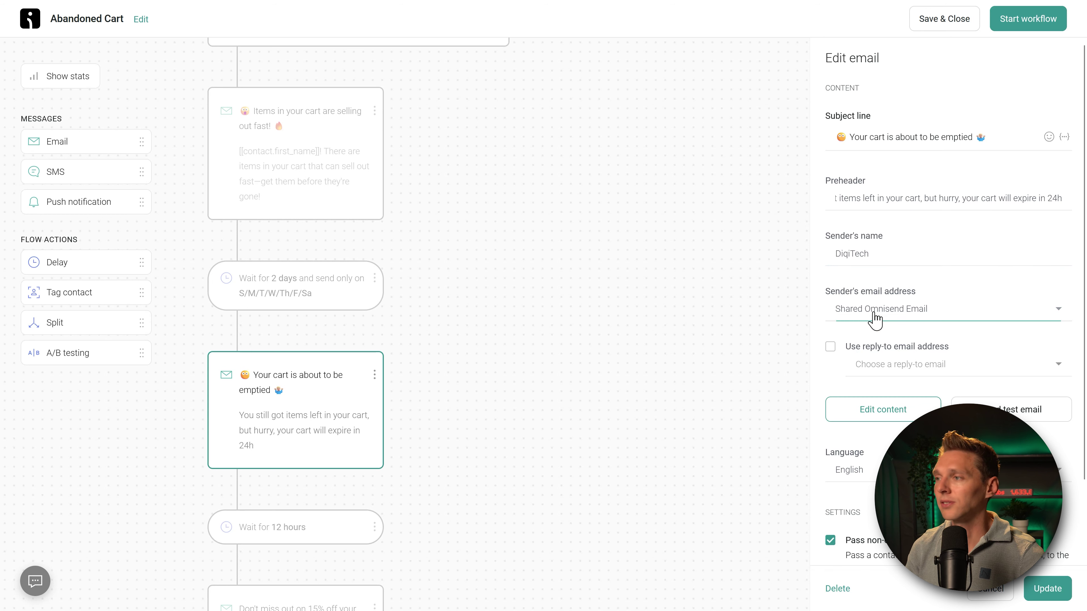
click(830, 346)
click(869, 365)
click(878, 387)
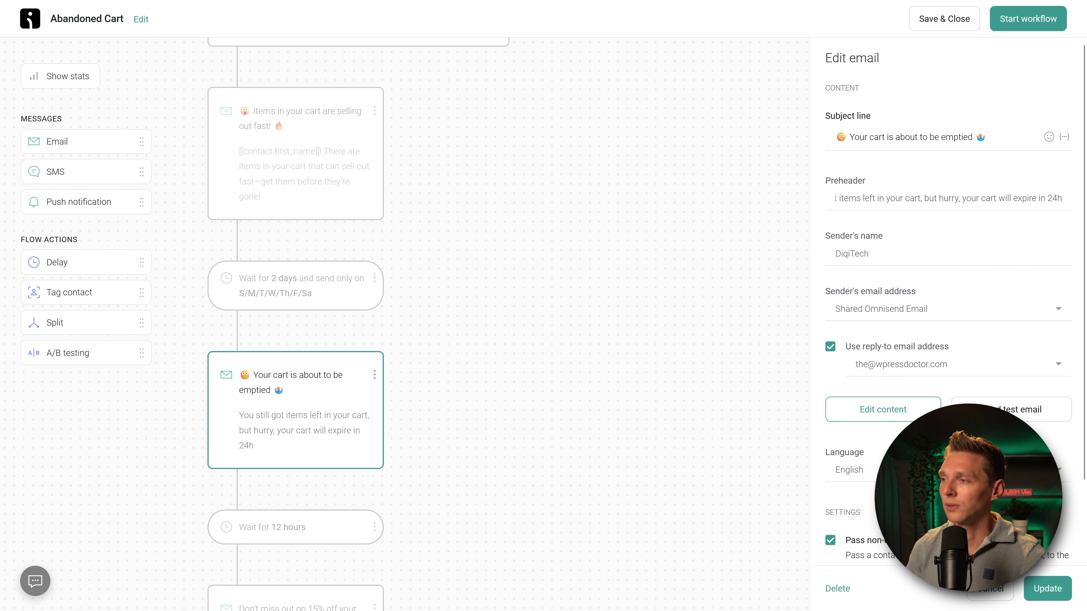
scroll(948, 299, down, 2)
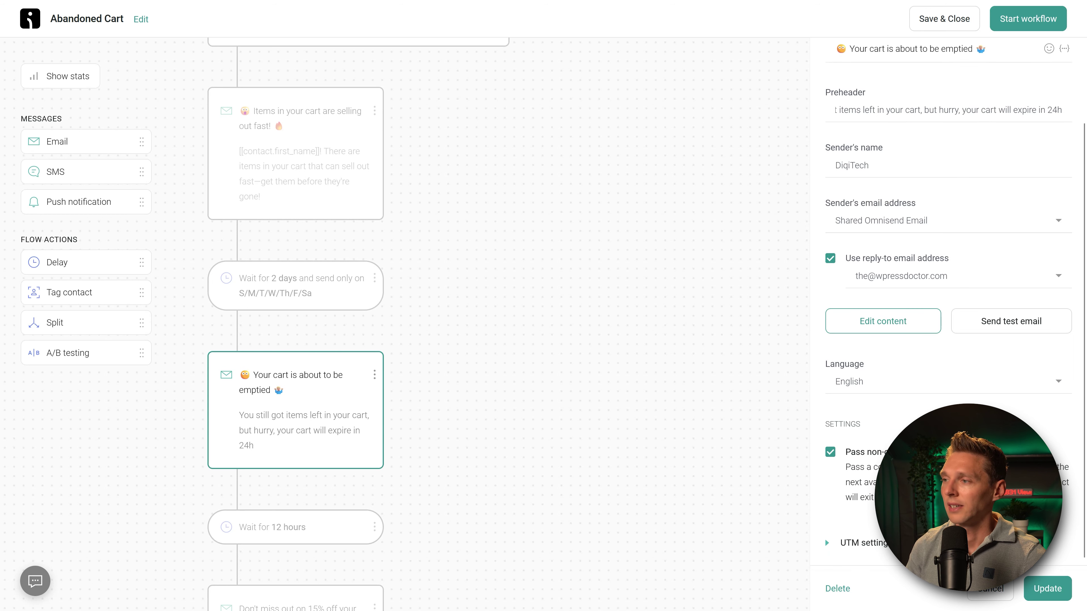
click(1047, 589)
click(342, 408)
Step: Delete the final 'Don't miss out' 15%-off discount email from the workflow
click(299, 535)
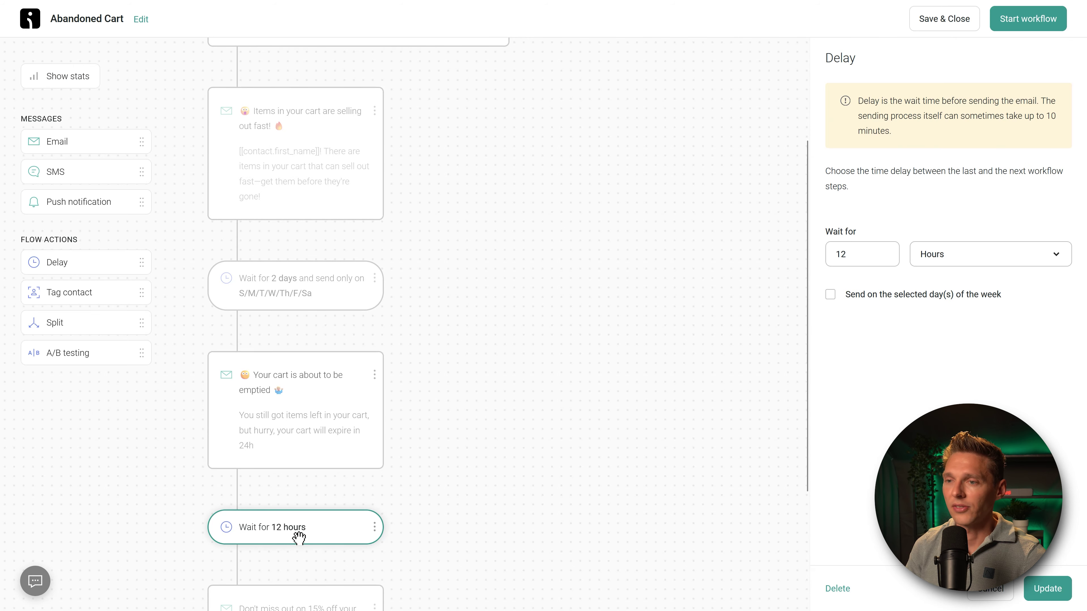
scroll(482, 413, down, 4)
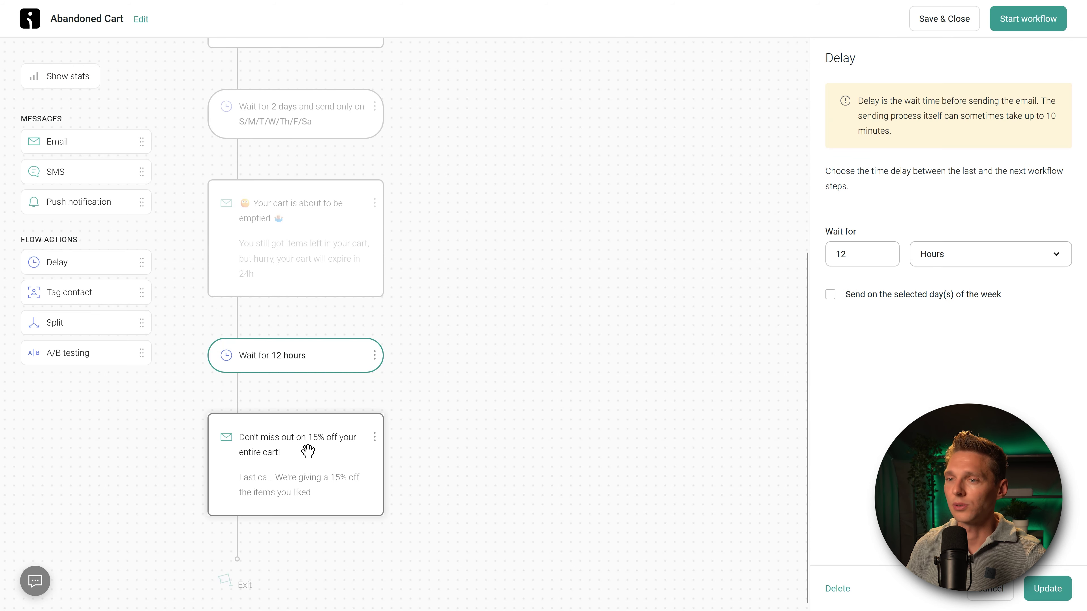
click(307, 450)
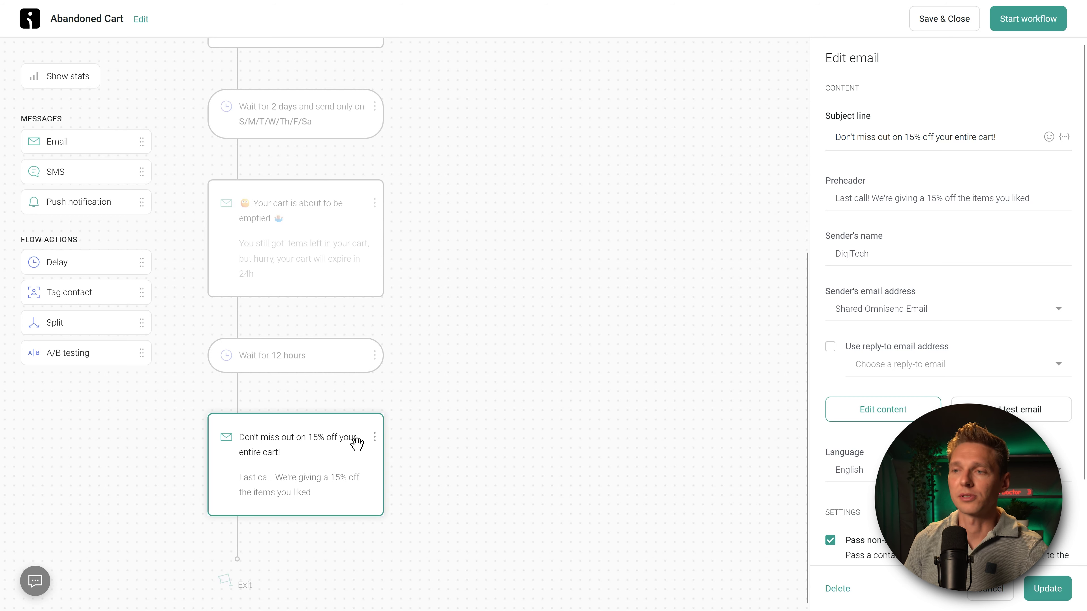
click(375, 438)
click(358, 464)
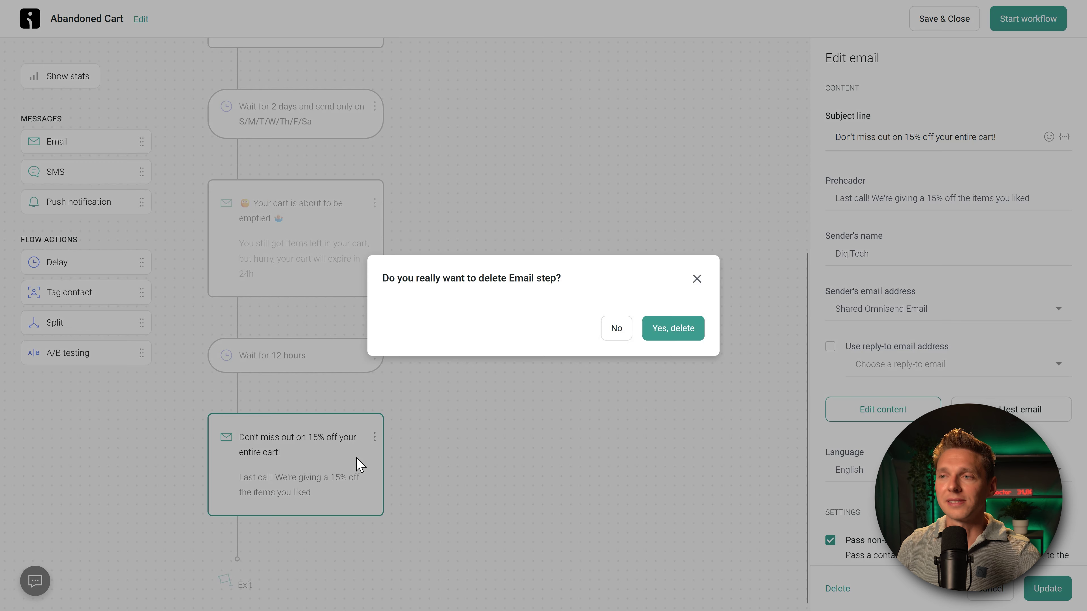
click(661, 338)
Step: Delete the trailing 'Wait for 12 hours' step at the end of the workflow
click(293, 492)
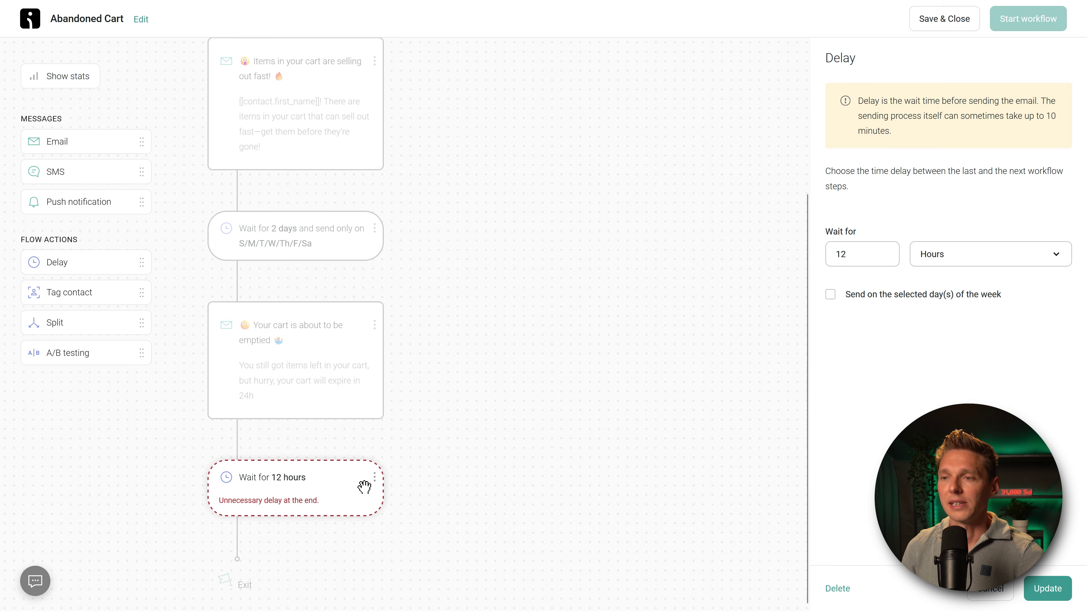
click(375, 478)
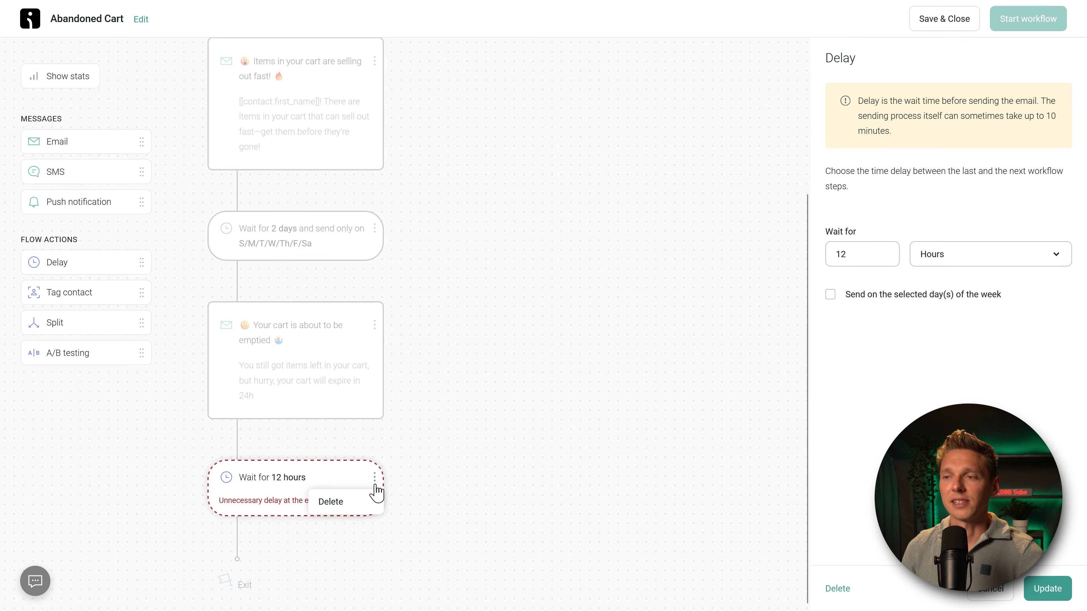
click(358, 502)
click(664, 340)
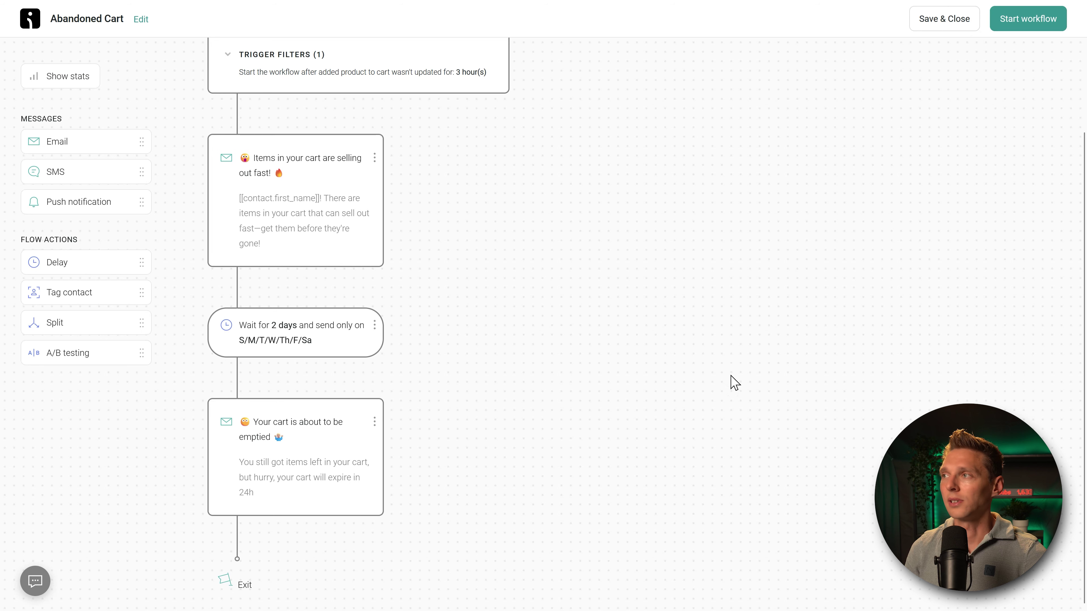
Step: Start the Abandoned Cart workflow, then open Abandoned Checkout from the Automation list
click(1023, 27)
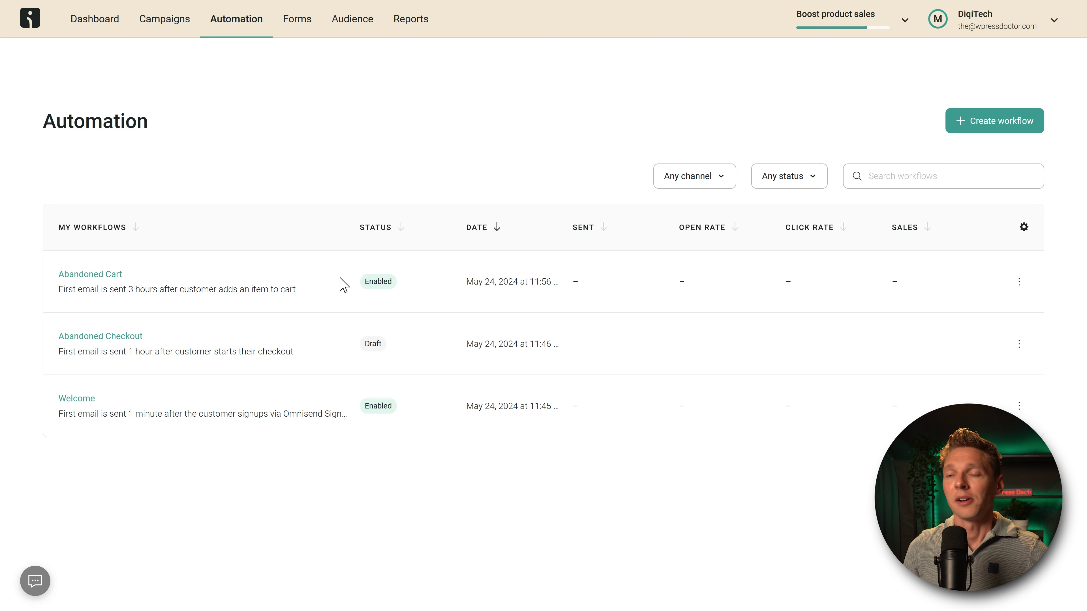
click(116, 338)
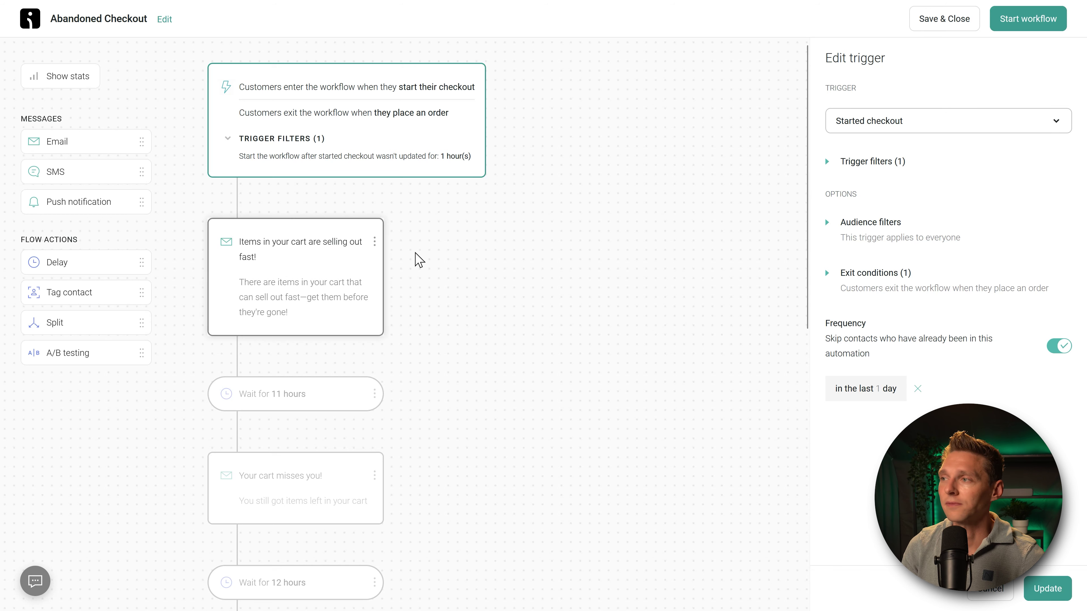
Step: Inspect the first checkout reminder email, 11-hour wait, 'Your cart misses you!' email and 12-hour wait
click(280, 253)
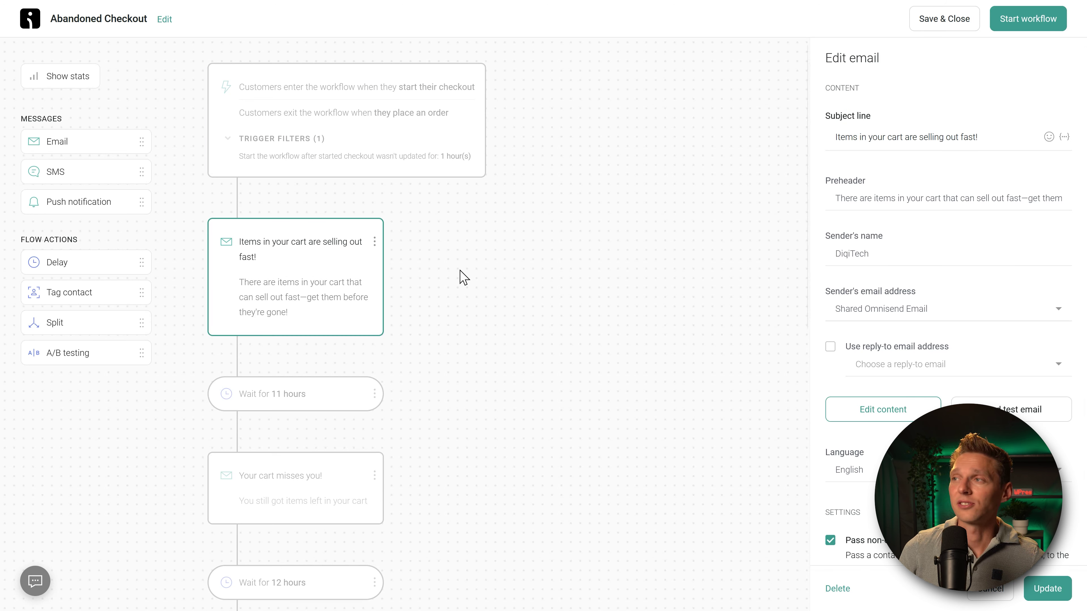
drag(283, 267, 283, 210)
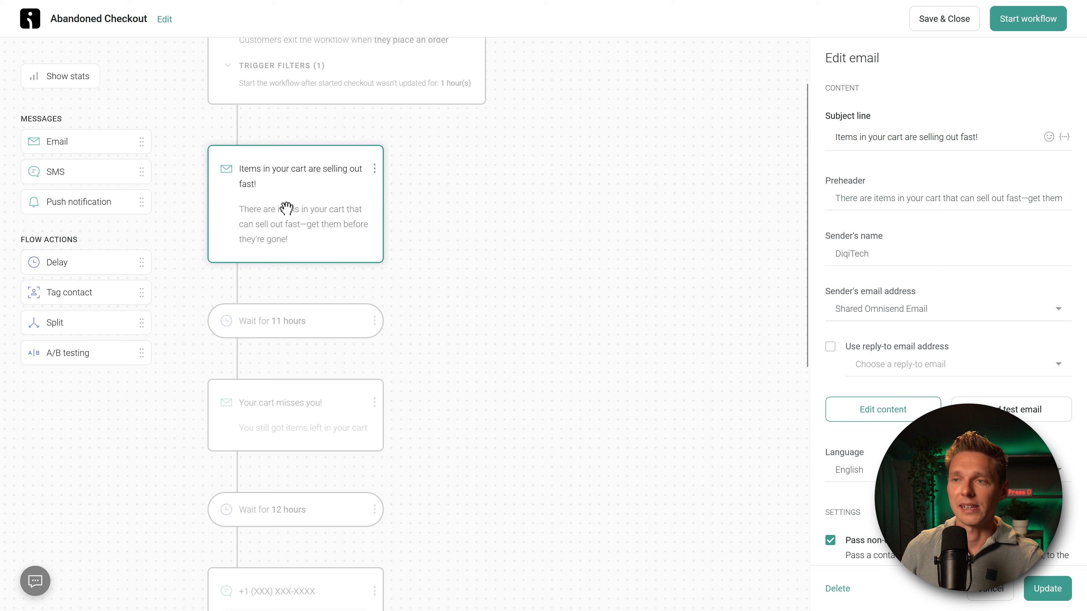
click(285, 307)
click(300, 407)
scroll(381, 378, down, 5)
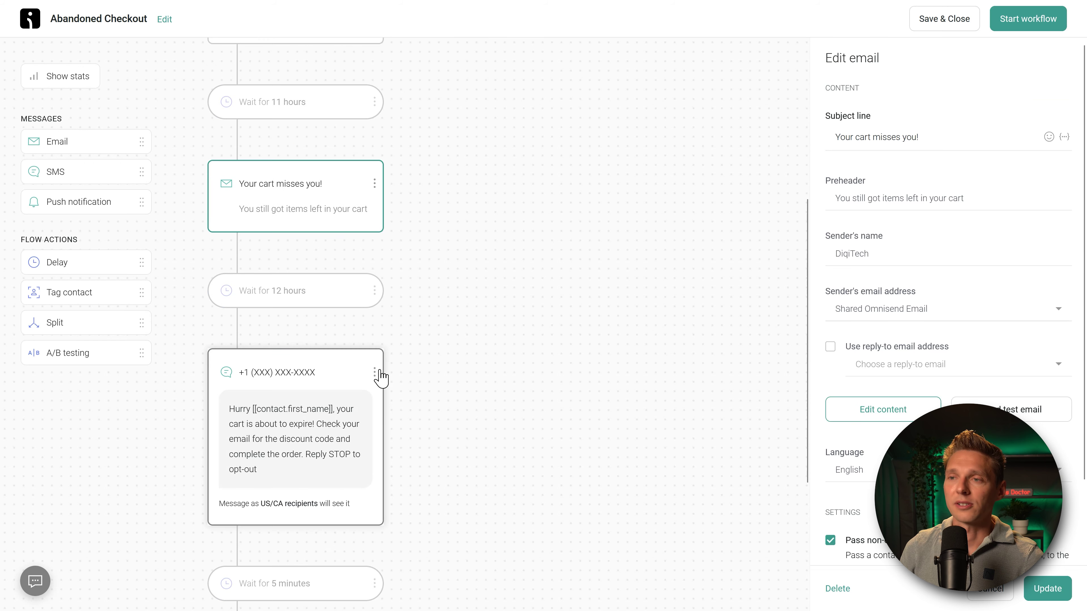
click(305, 298)
scroll(308, 362, down, 3)
Step: Check the SMS reminder, 5-minute wait and 15%-off email, then start the Abandoned Checkout workflow
click(295, 302)
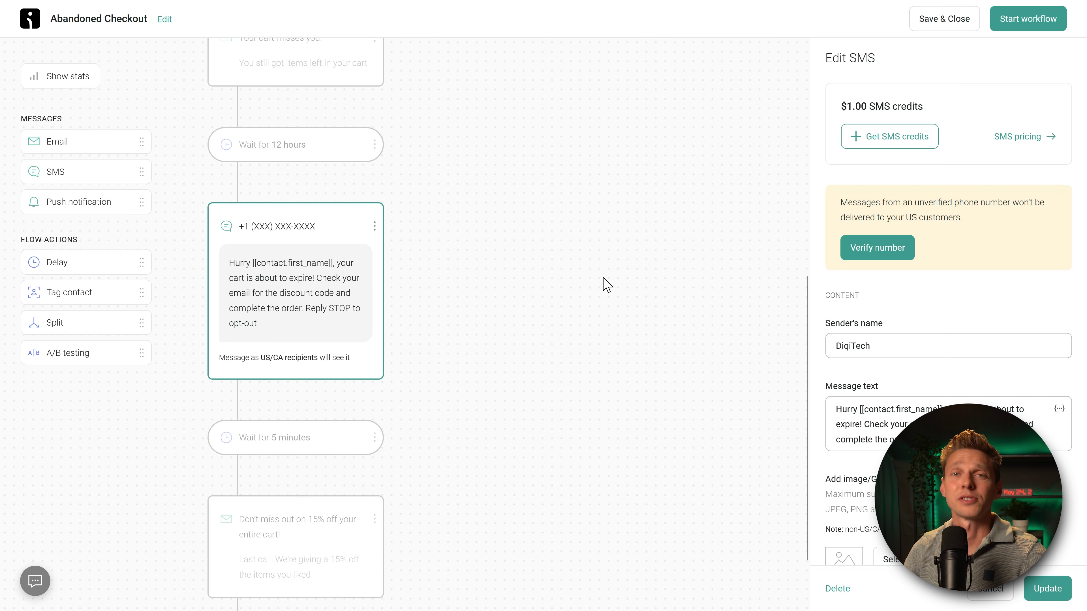
click(622, 284)
scroll(628, 266, down, 2)
click(309, 362)
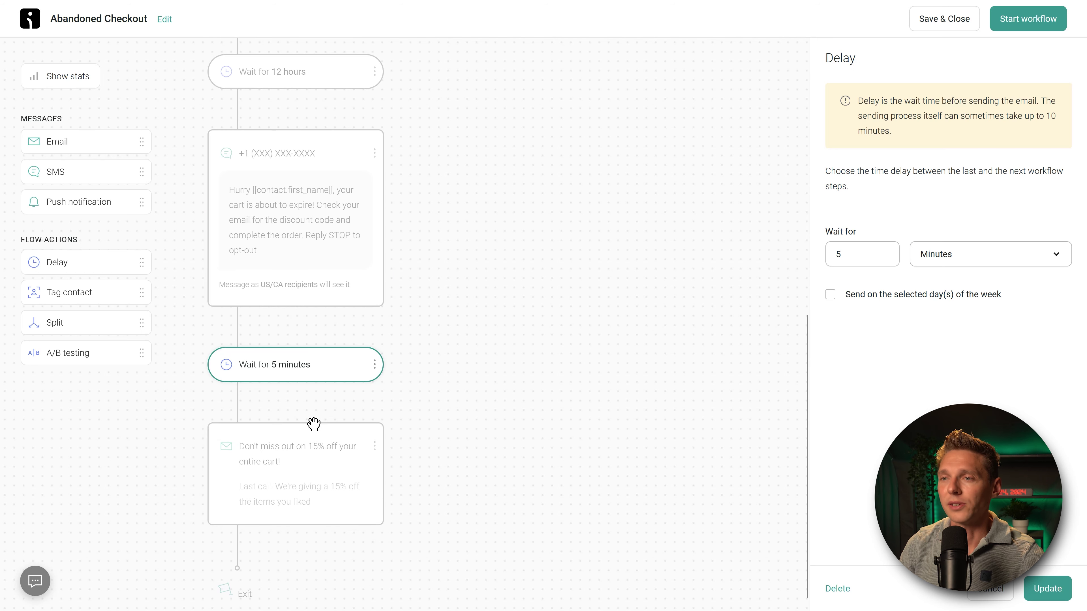
click(296, 453)
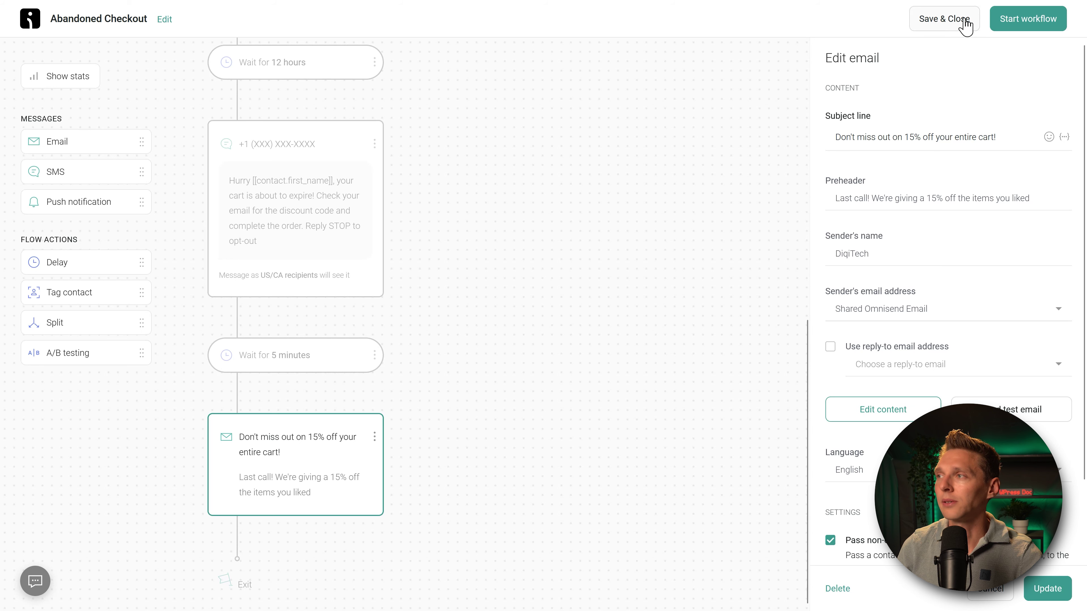
click(1027, 18)
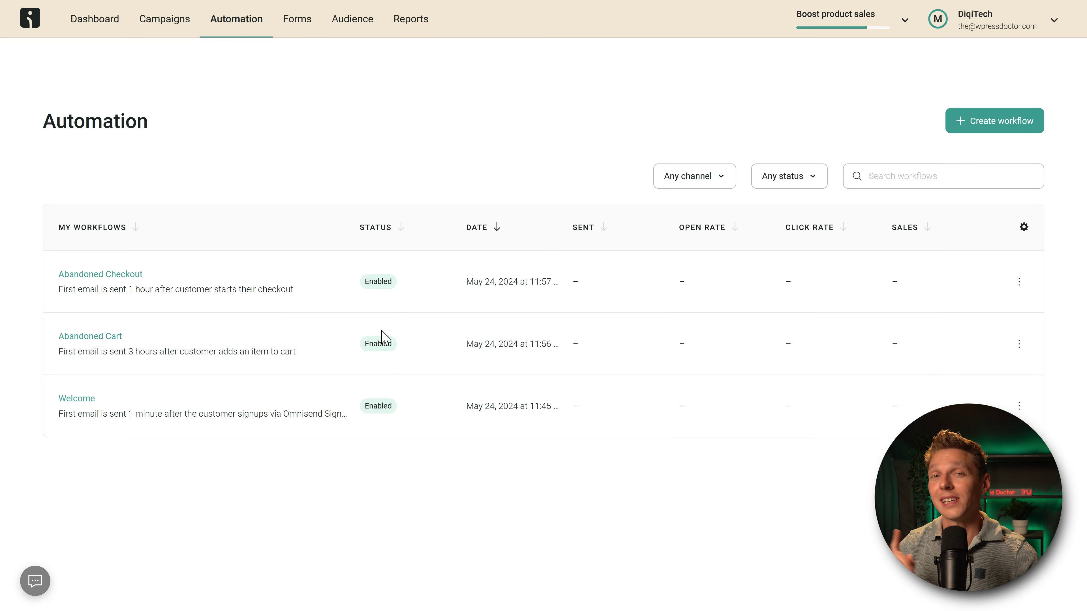
Step: From the Dashboard, create a new email campaign to reach the campaign type choices
click(90, 19)
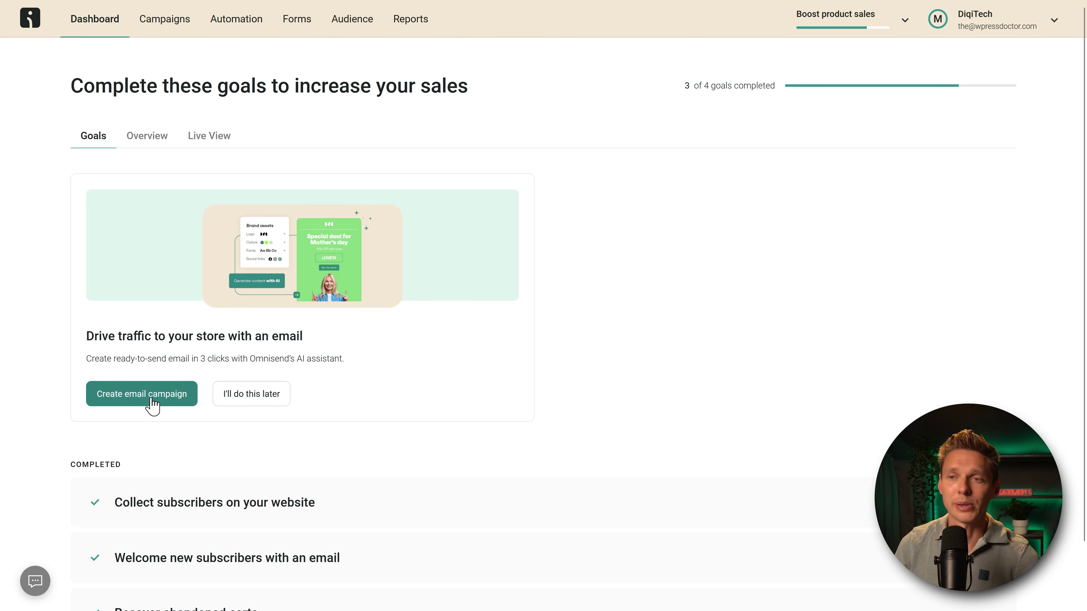
click(152, 404)
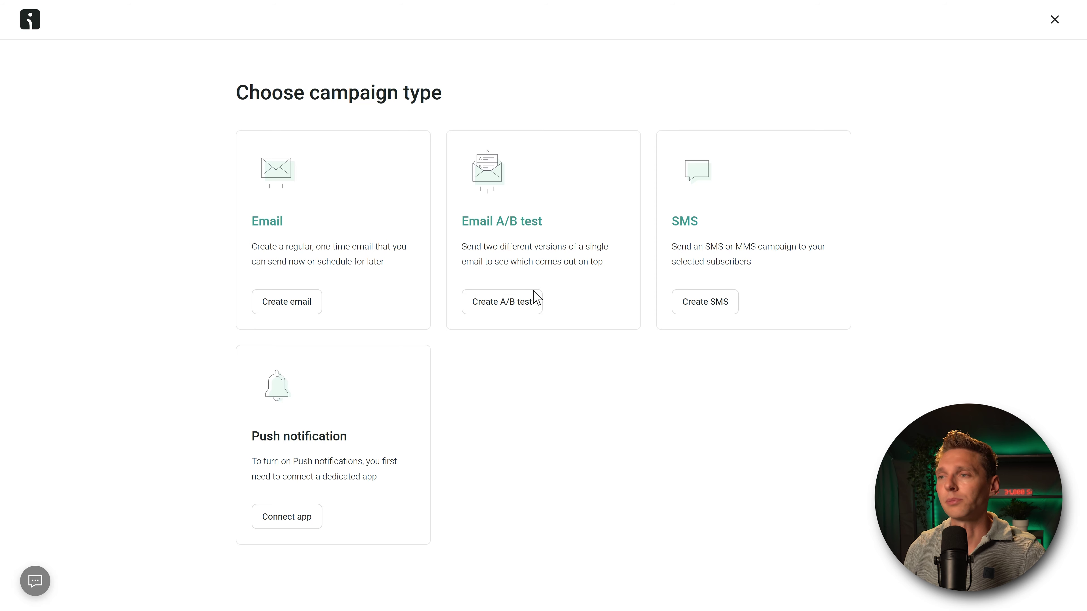
Step: Choose an Email A/B test and give version A the DumbWatch PRO subject and preheader
click(520, 302)
click(369, 198)
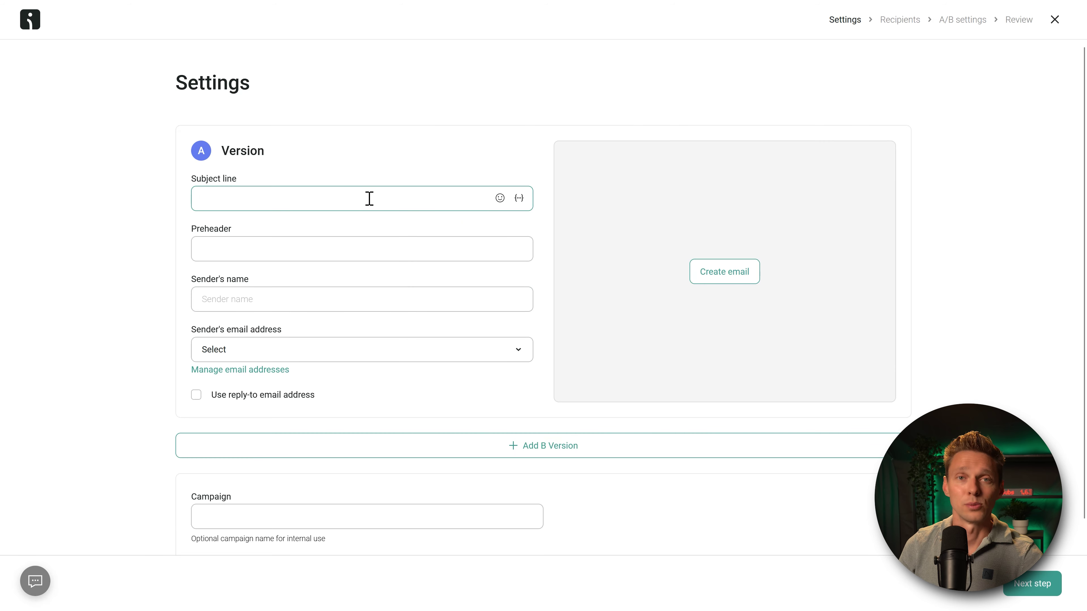
text(New product: "DumbWatch PRO" ⌚ now available! 🔥)
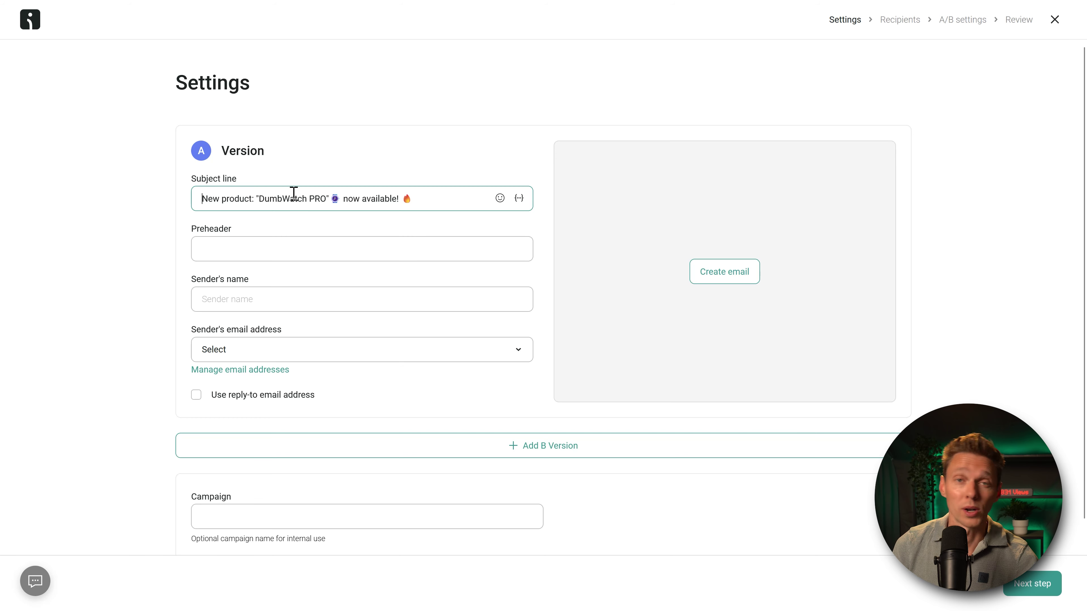
click(347, 247)
text(With a beamer, 4K screen and a taser inside of it, this is the best DumbWatch ever)
scroll(300, 235, down, 1)
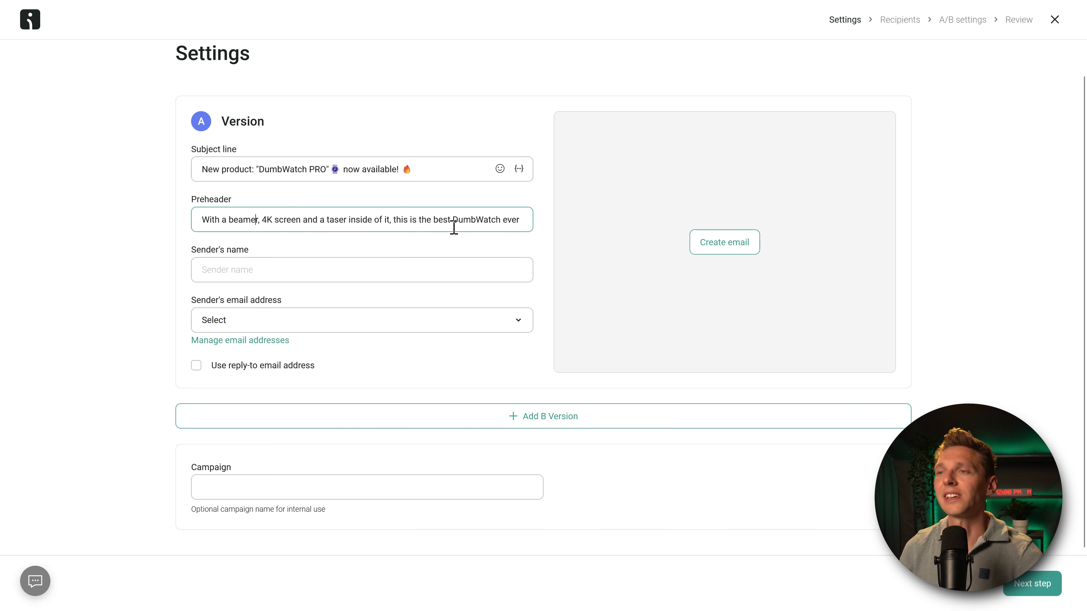
drag(420, 221, 529, 216)
click(503, 221)
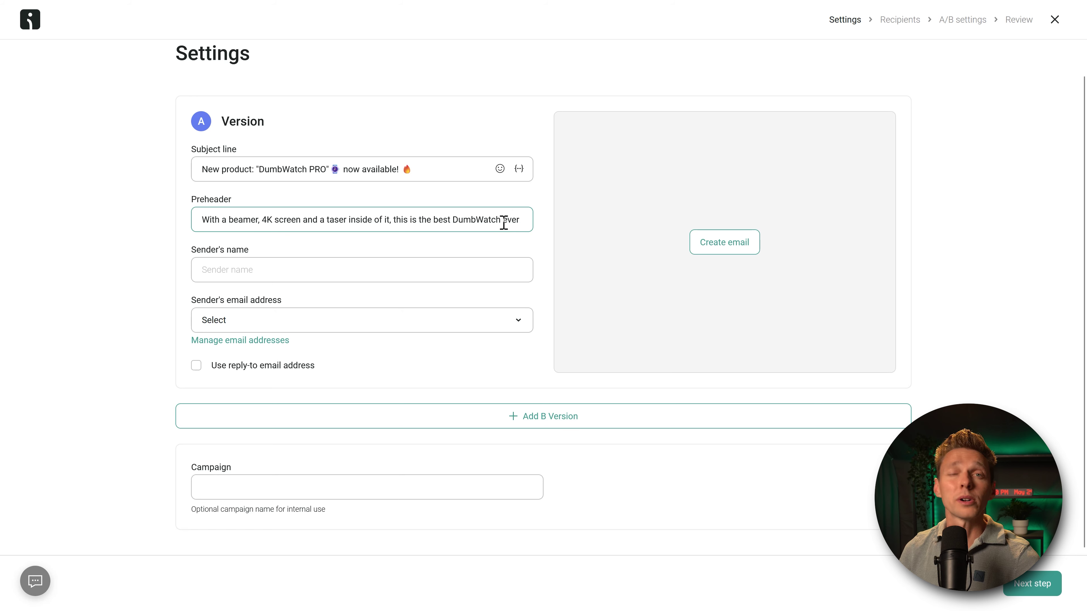
Step: Set sender name DiqiTech, send from Shared Omnisend Email, and use the verified reply-to address
click(342, 260)
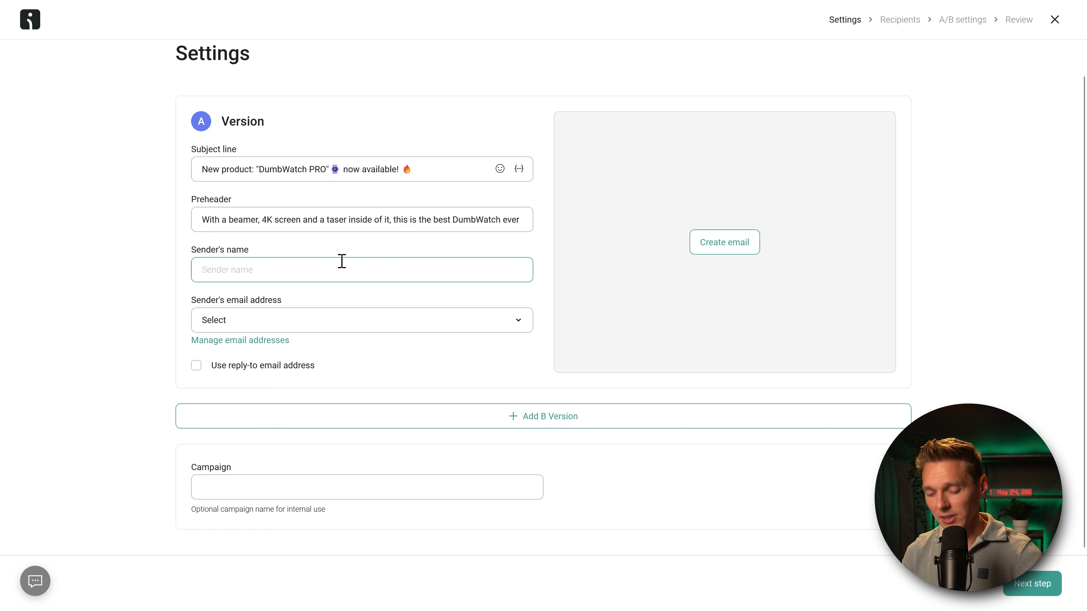
text(DiqiTech)
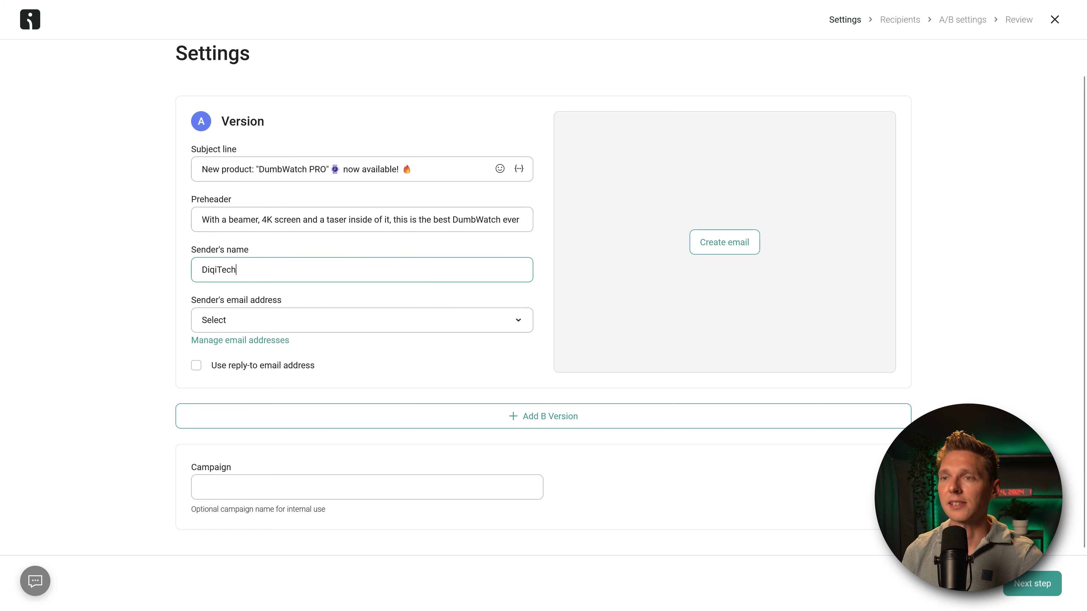
click(363, 320)
click(248, 379)
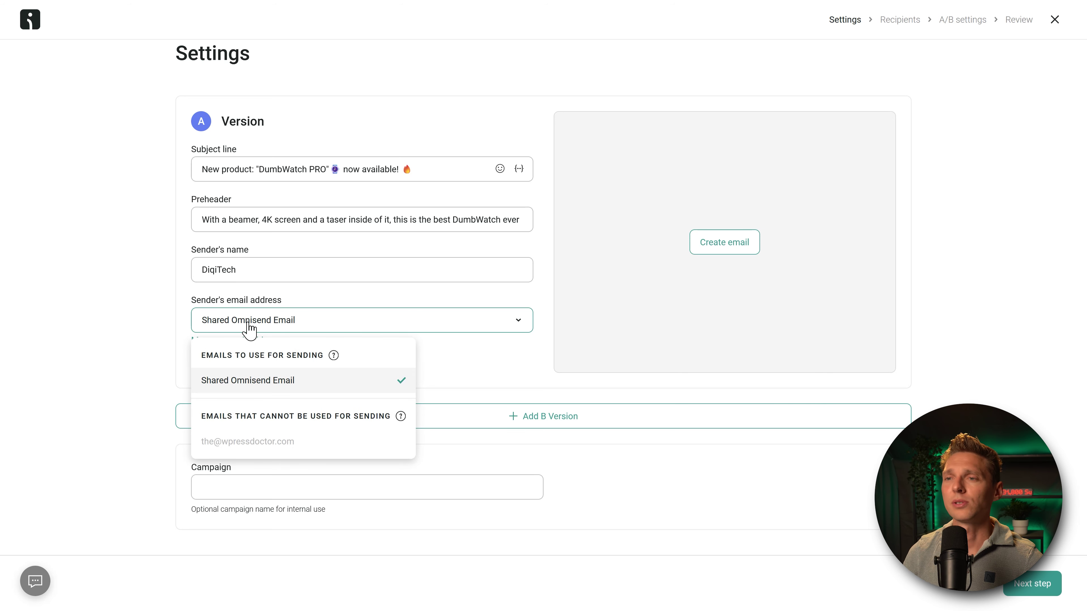
click(250, 379)
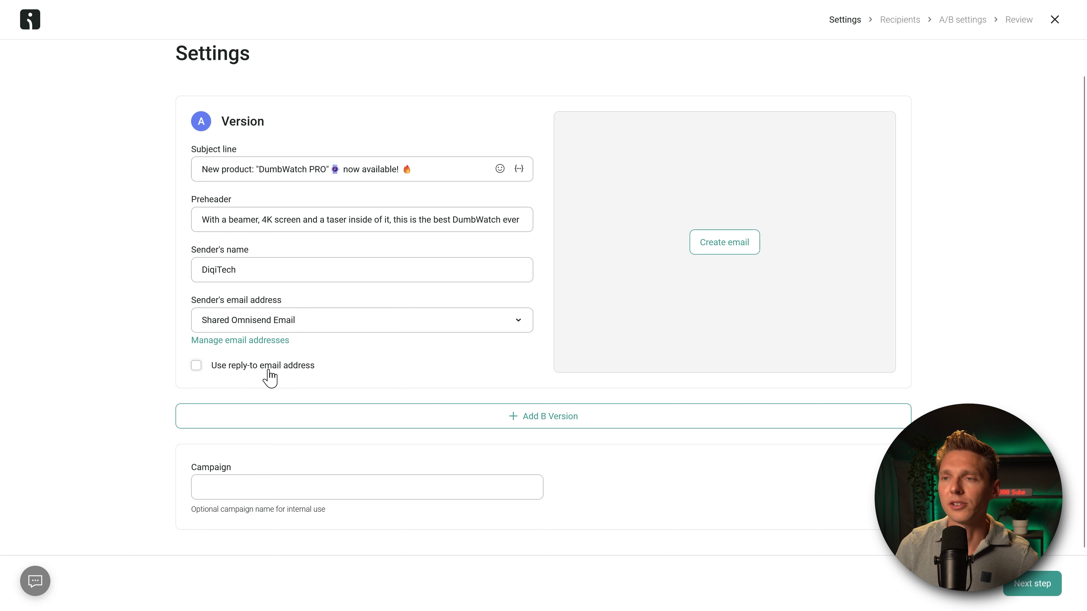
click(217, 366)
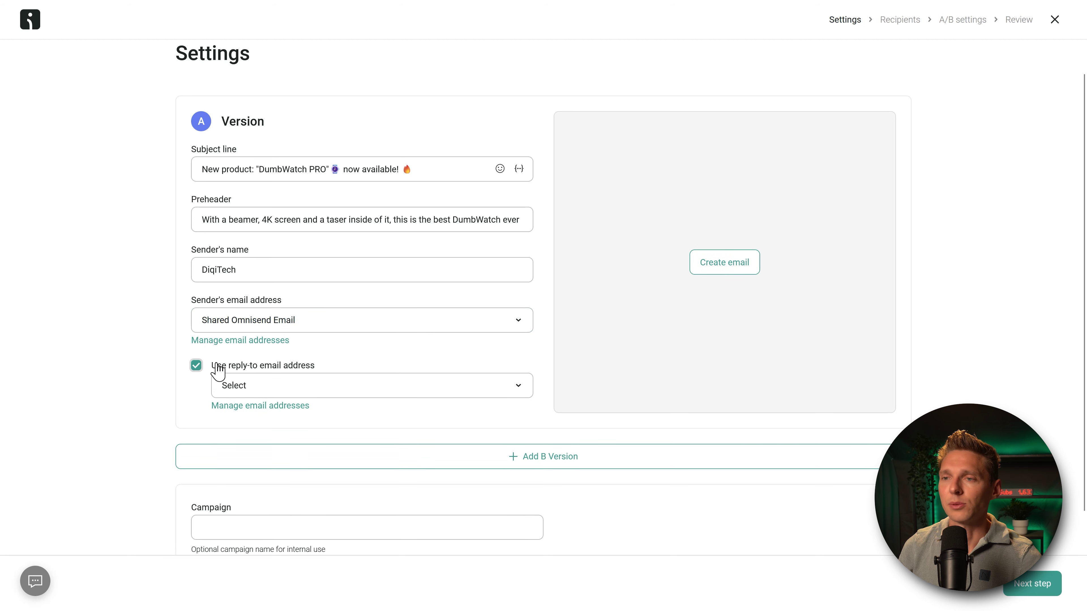
click(272, 386)
click(257, 448)
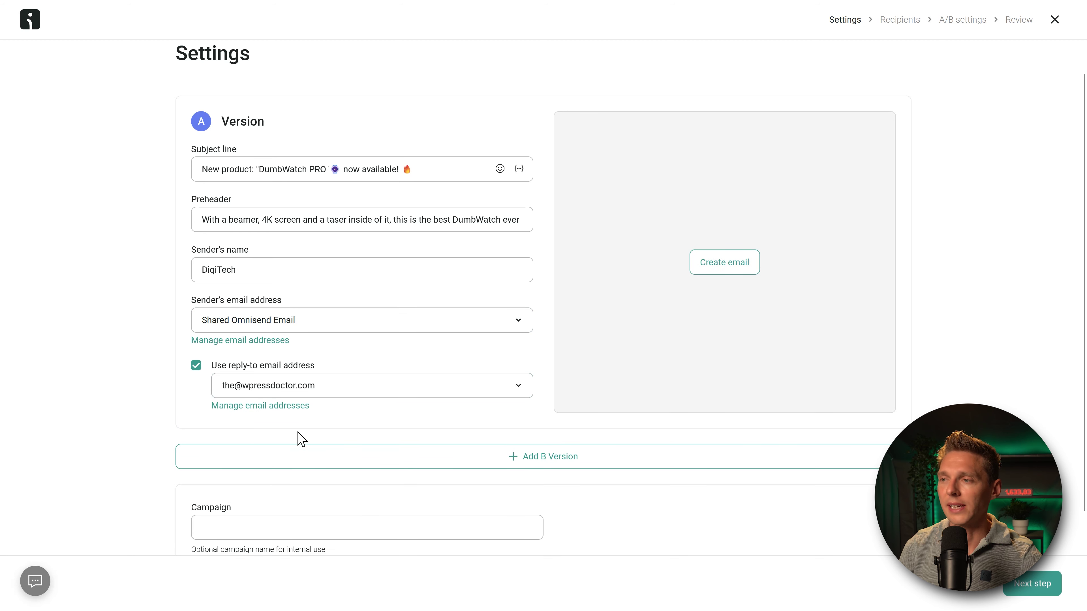
scroll(305, 441, down, 1)
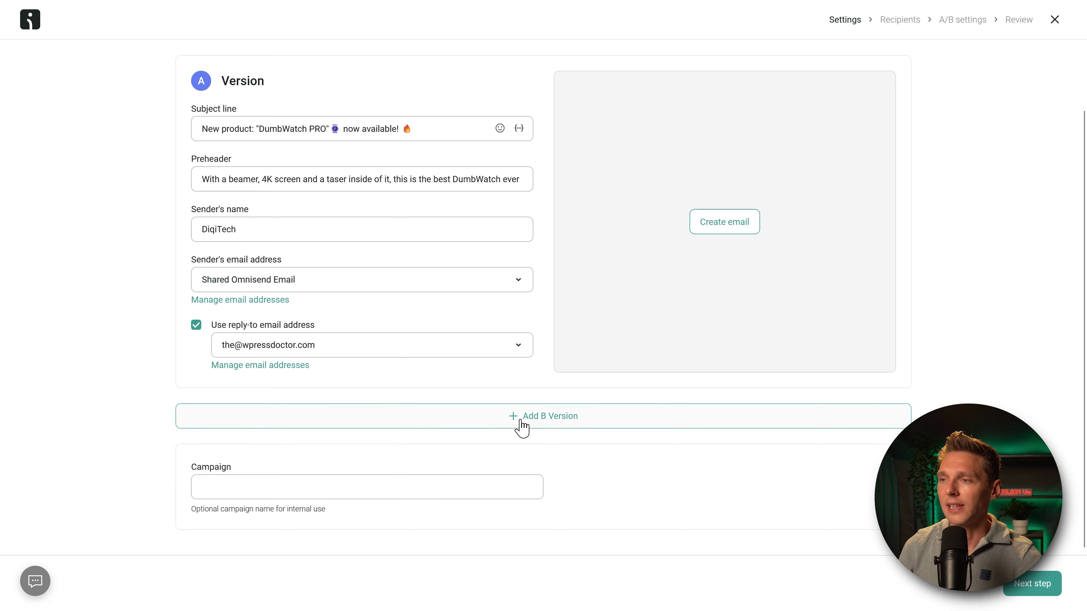
Step: Add a B version and rewrite its subject line and preheader
click(554, 422)
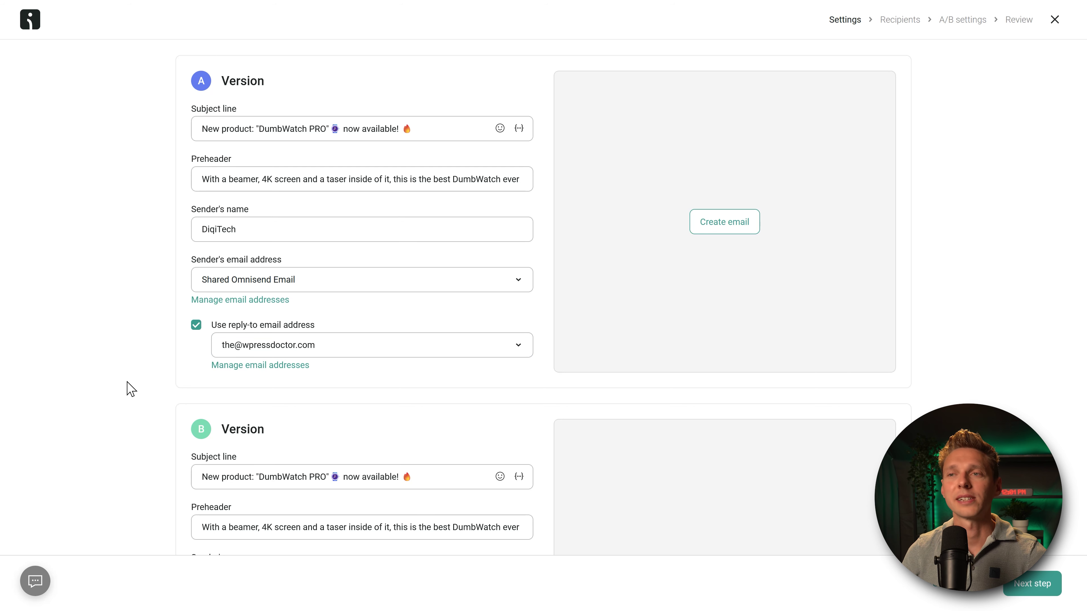
scroll(104, 379, down, 2)
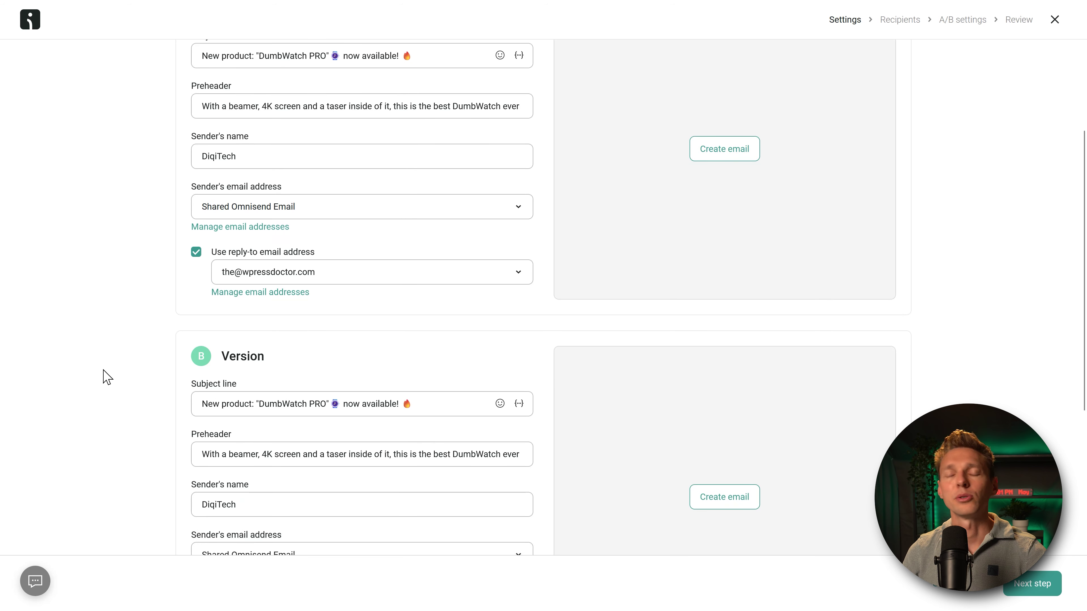
scroll(102, 364, down, 2)
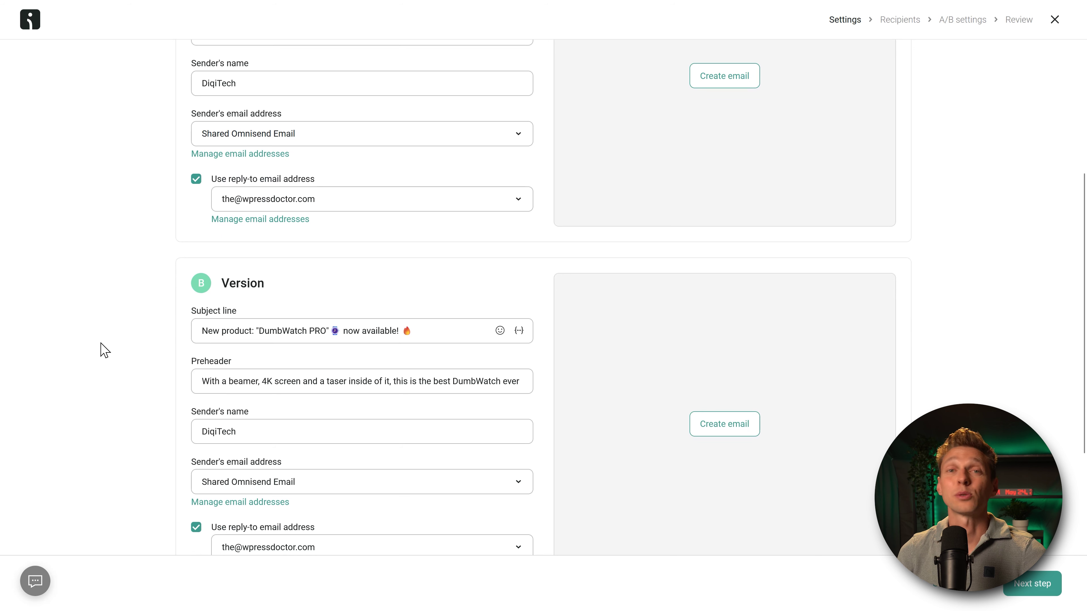
click(283, 334)
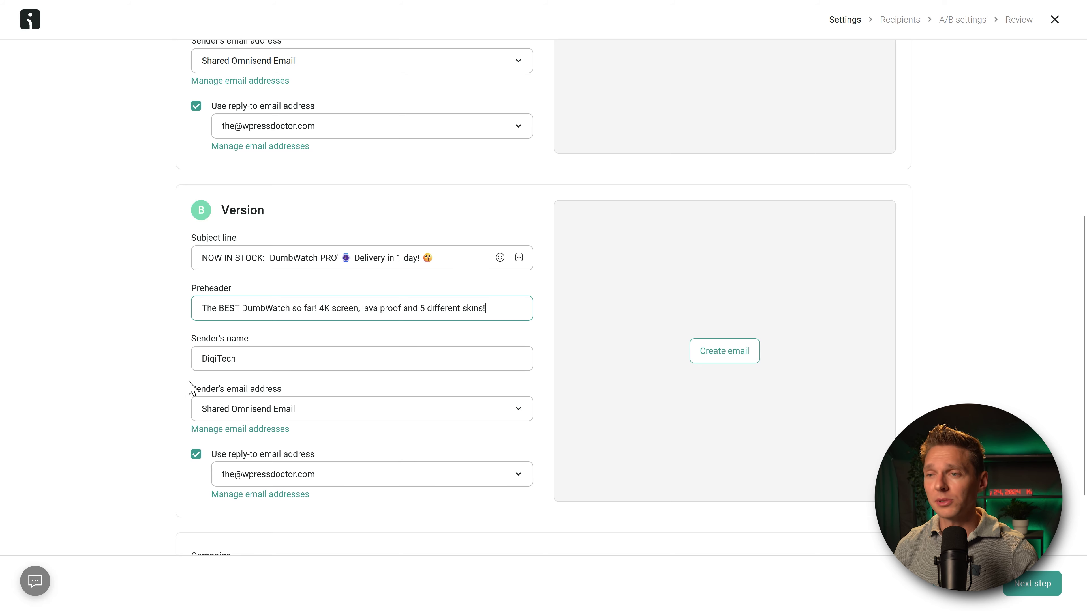
scroll(190, 388, down, 2)
Step: Name the campaign 'DumbWatch PRO campaign spring 2024' and create the email
drag(259, 487, 201, 486)
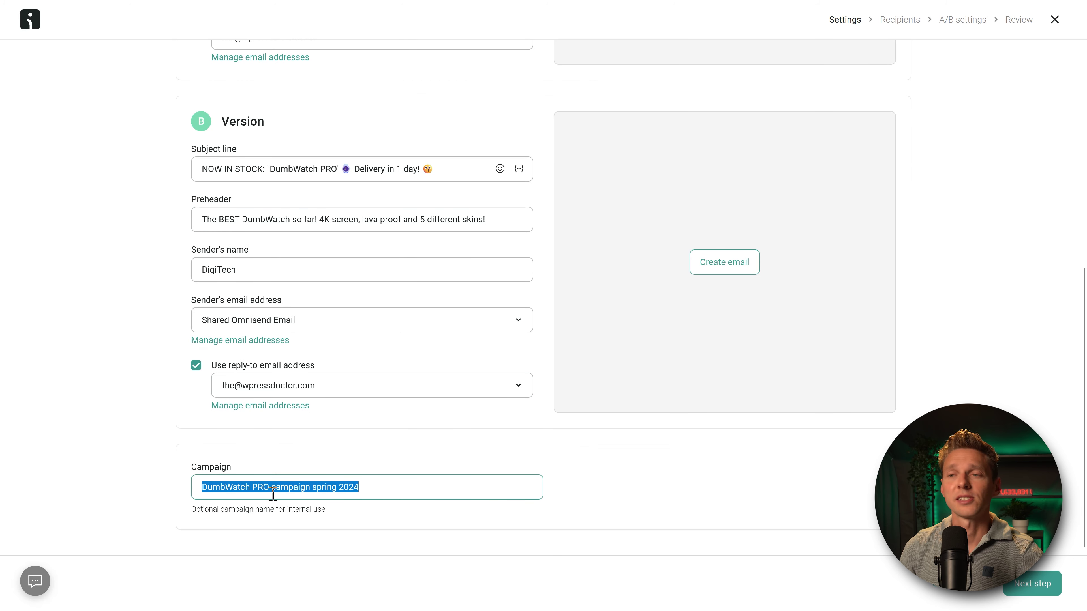
click(226, 495)
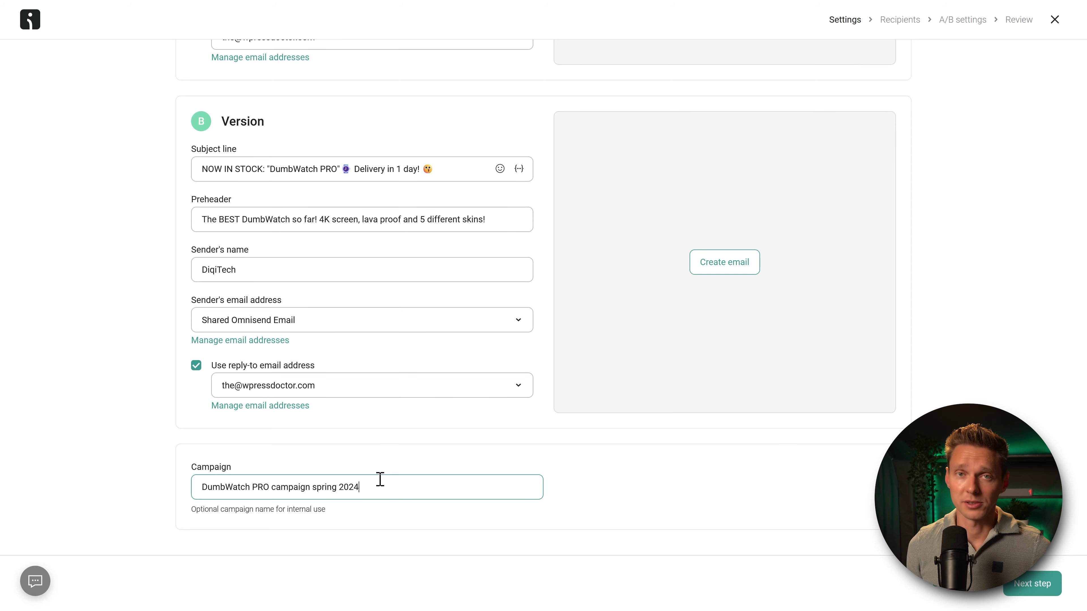
scroll(720, 396, up, 5)
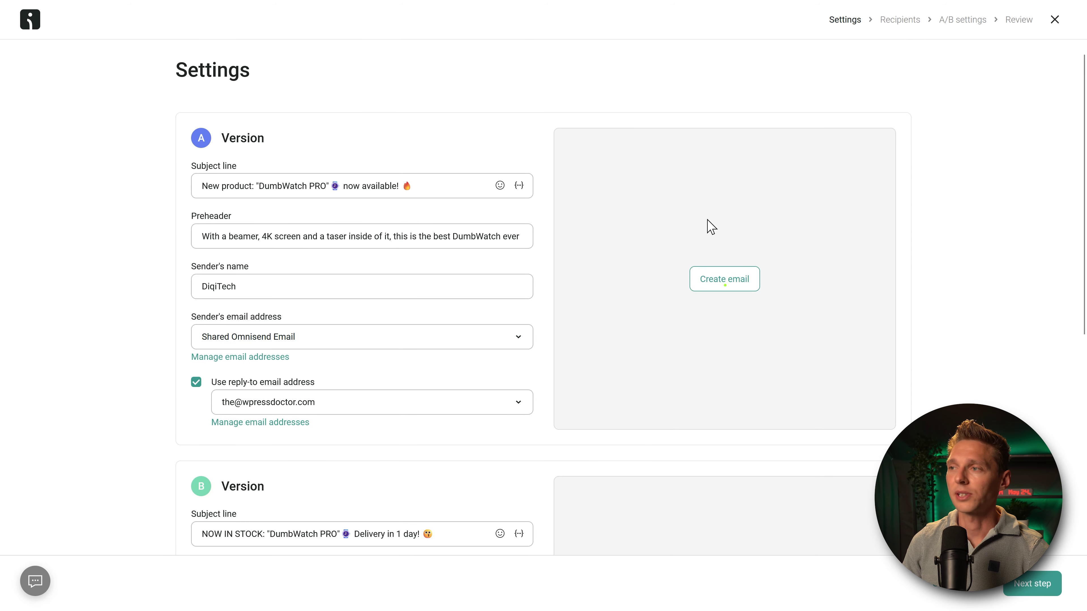
click(724, 285)
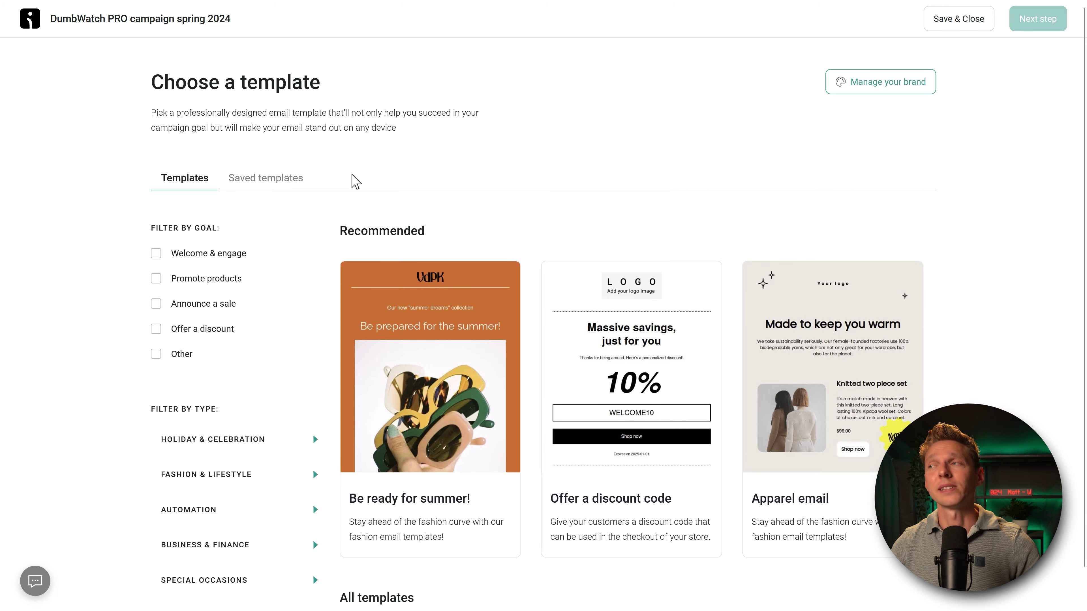
Step: Browse All templates and use the Staff picks template for the DumbWatch PRO email
scroll(659, 132, up, 2)
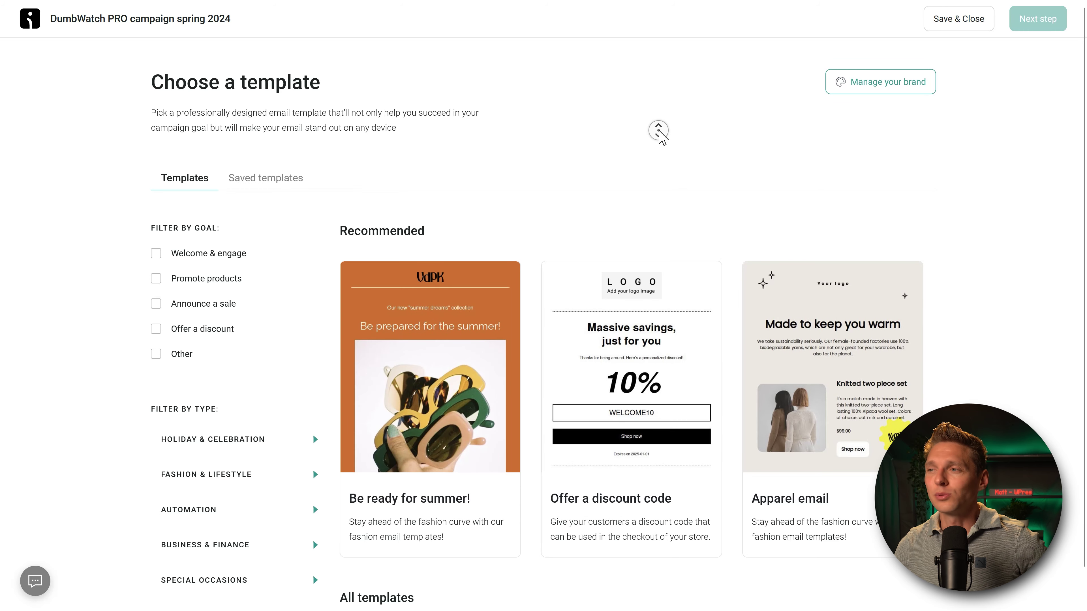
scroll(659, 137, down, 5)
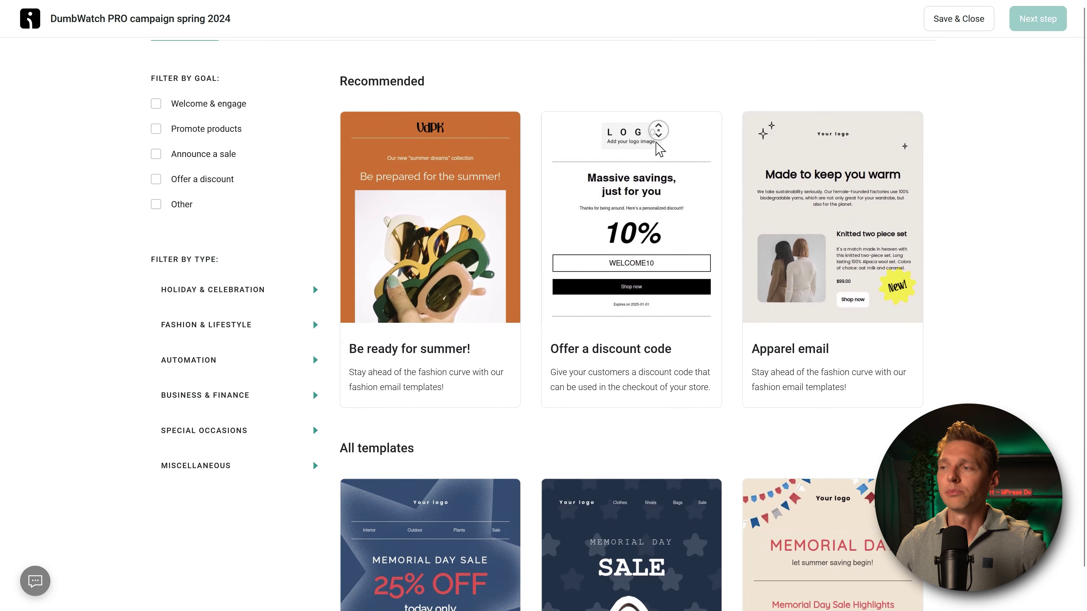
scroll(659, 150, down, 5)
middle_click(1006, 220)
scroll(954, 249, down, 7)
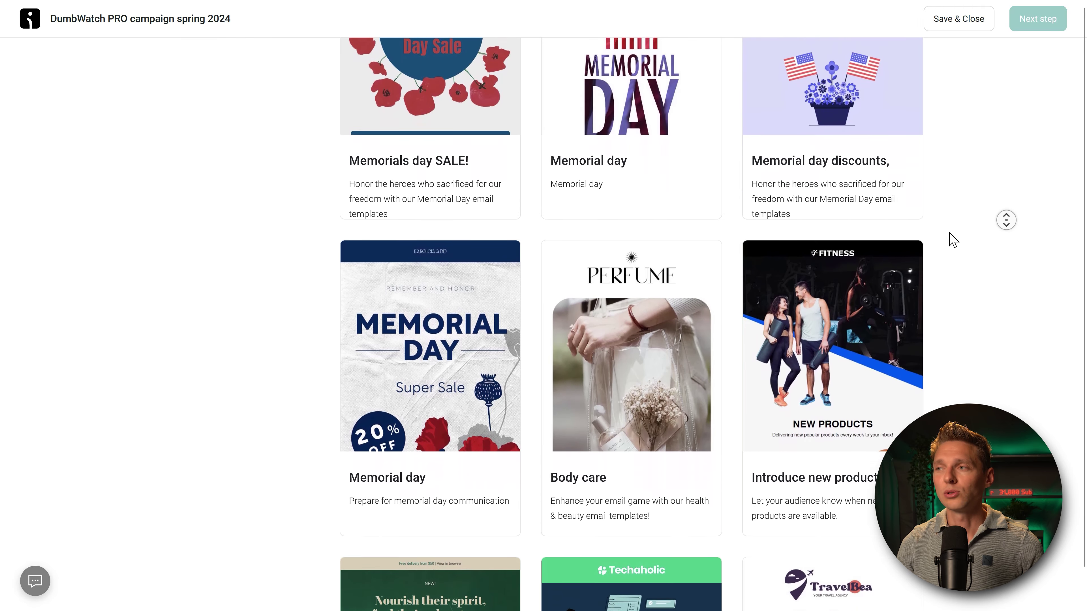
scroll(954, 250, down, 20)
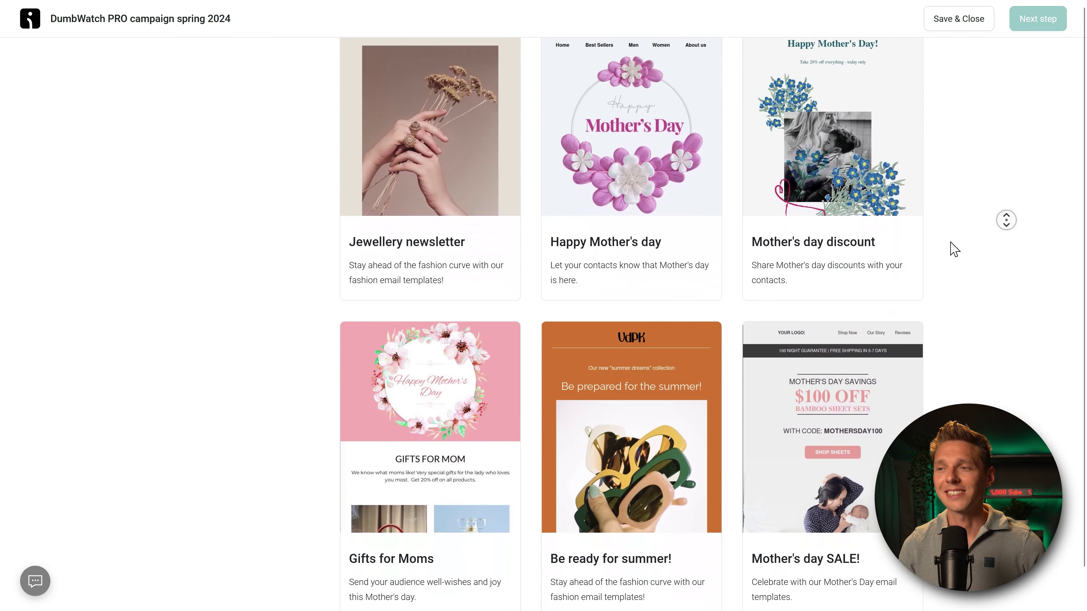
scroll(955, 249, down, 10)
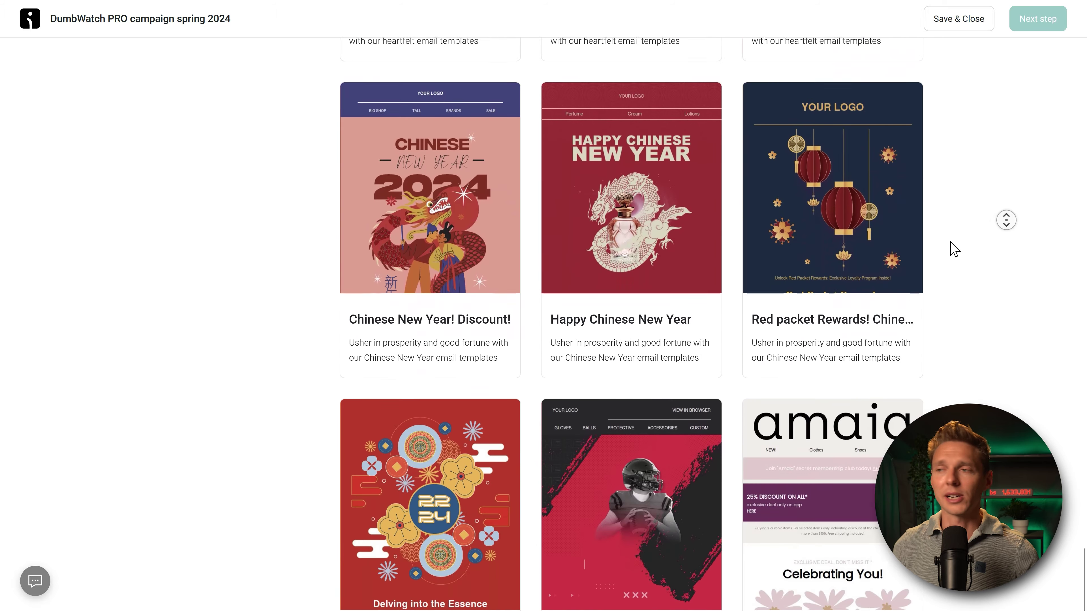
scroll(955, 249, down, 5)
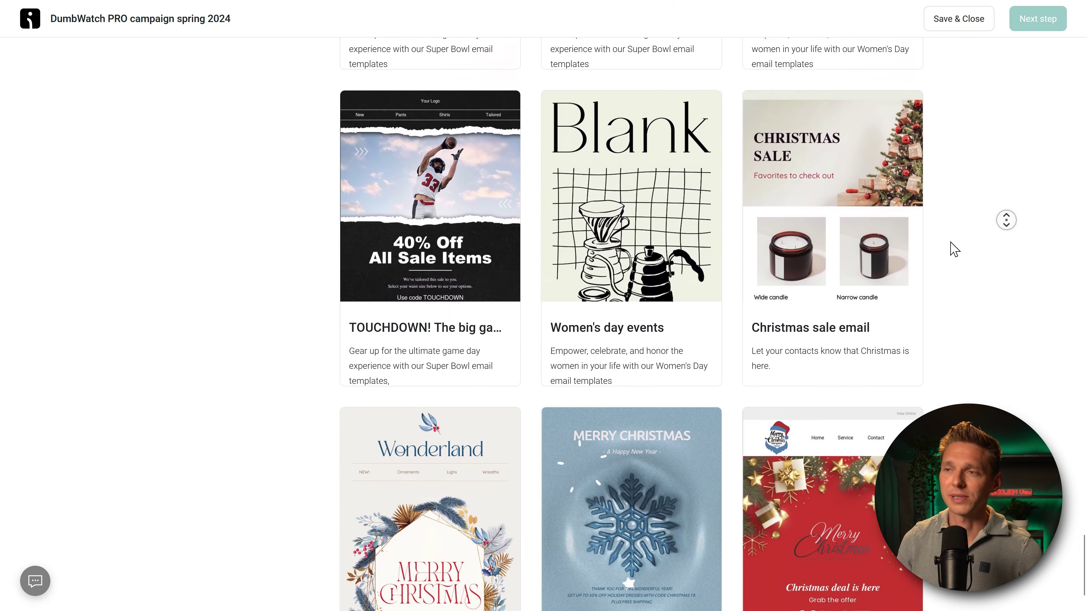
middle_click(954, 249)
mouse_move(658, 229)
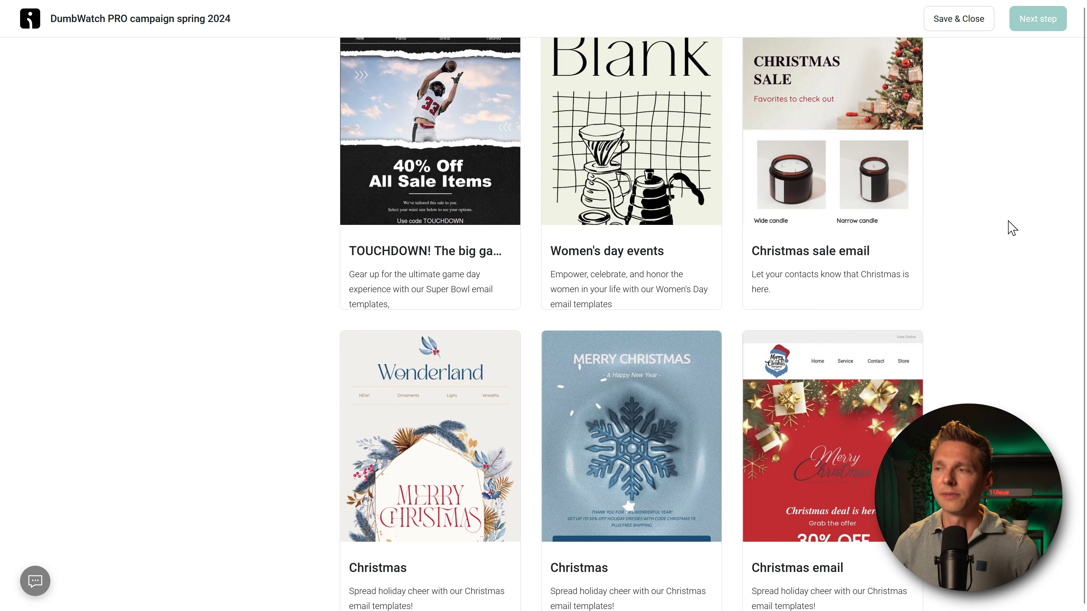
middle_click(1006, 211)
scroll(1004, 227, down, 4)
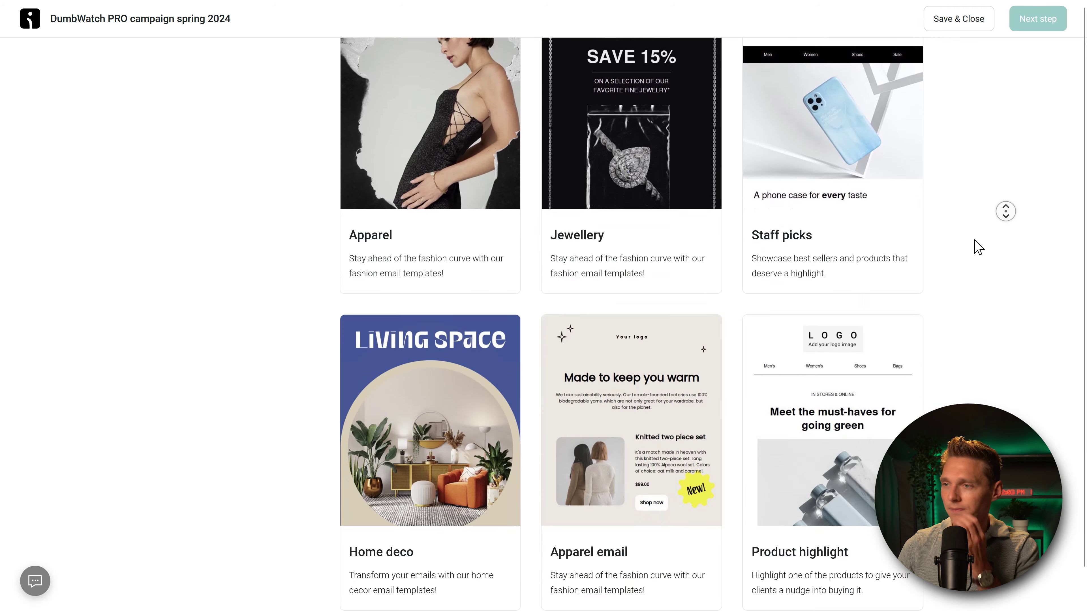
scroll(963, 299, up, 7)
mouse_move(797, 433)
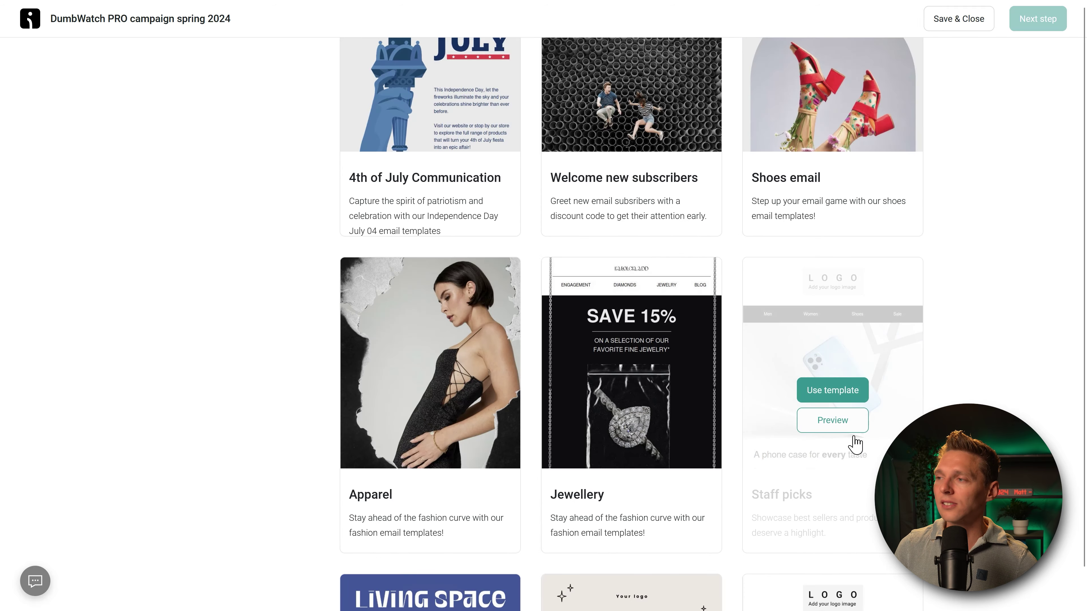
click(832, 390)
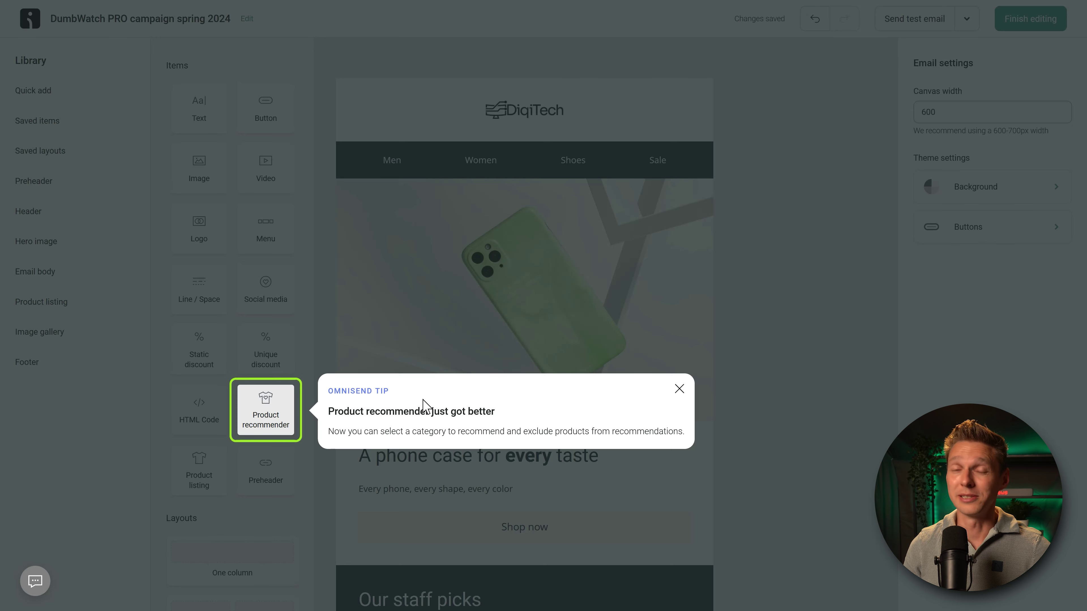
Step: Dismiss the recommender tip and replace the hero phone image with the uploaded pink DumbWatch MAX photo
click(679, 388)
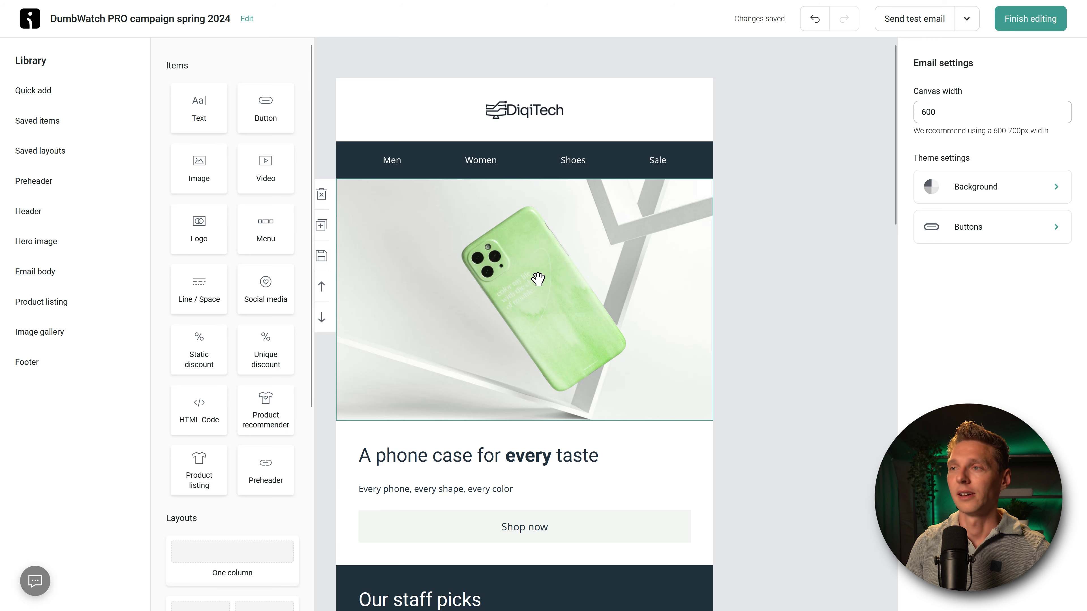
click(516, 310)
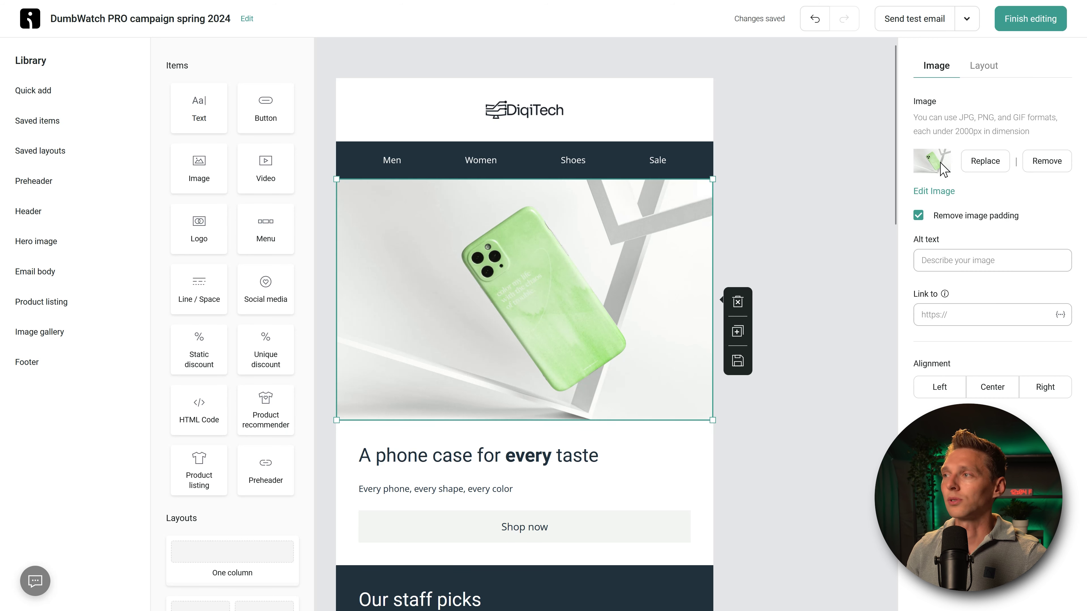
click(984, 161)
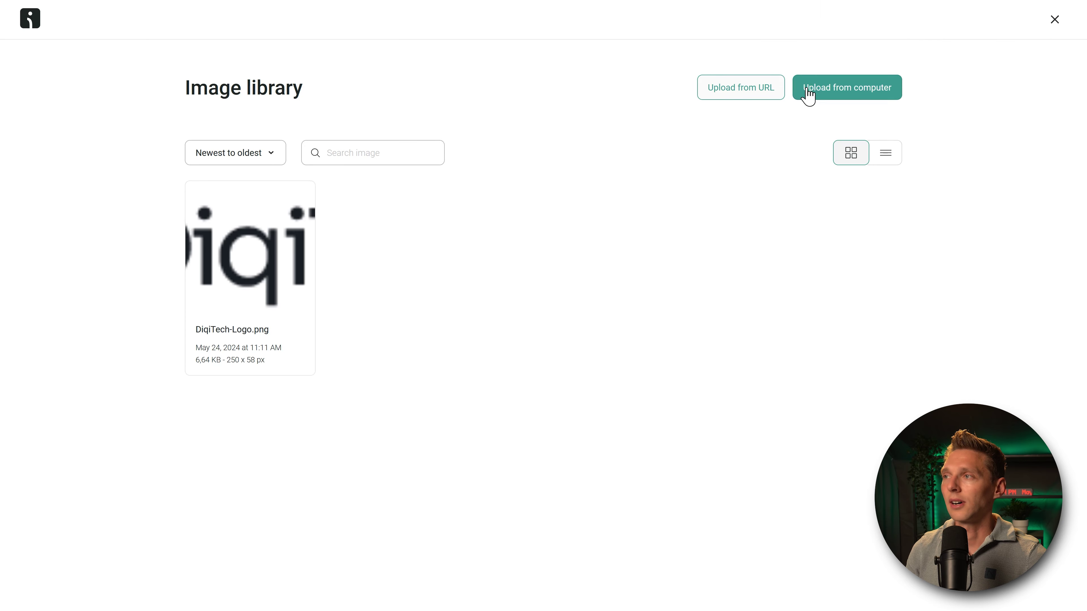
click(808, 96)
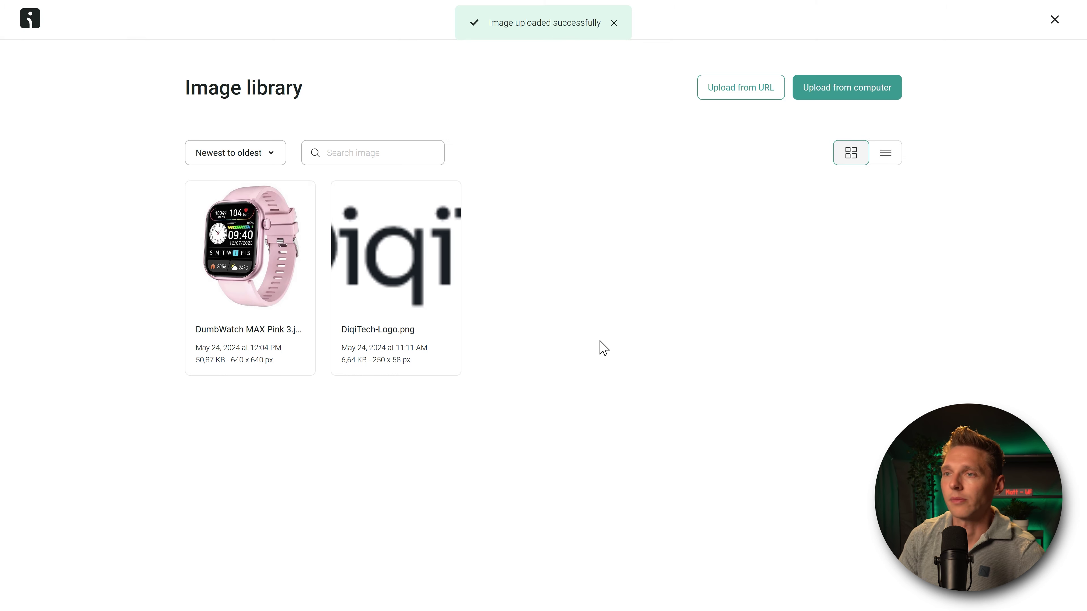
mouse_move(233, 267)
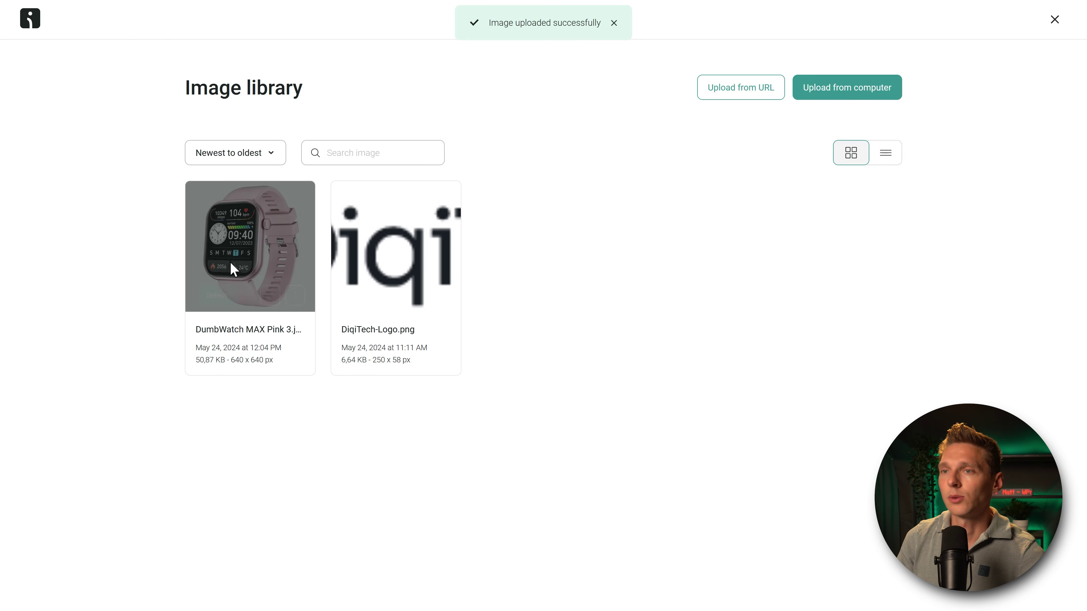
click(216, 296)
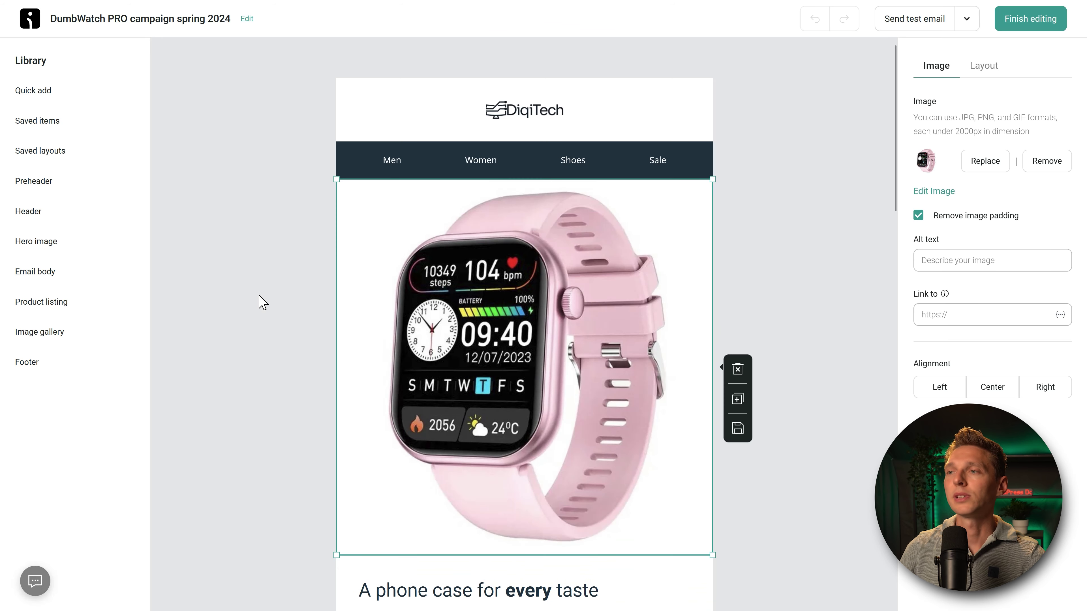
scroll(260, 301, down, 4)
scroll(444, 352, up, 3)
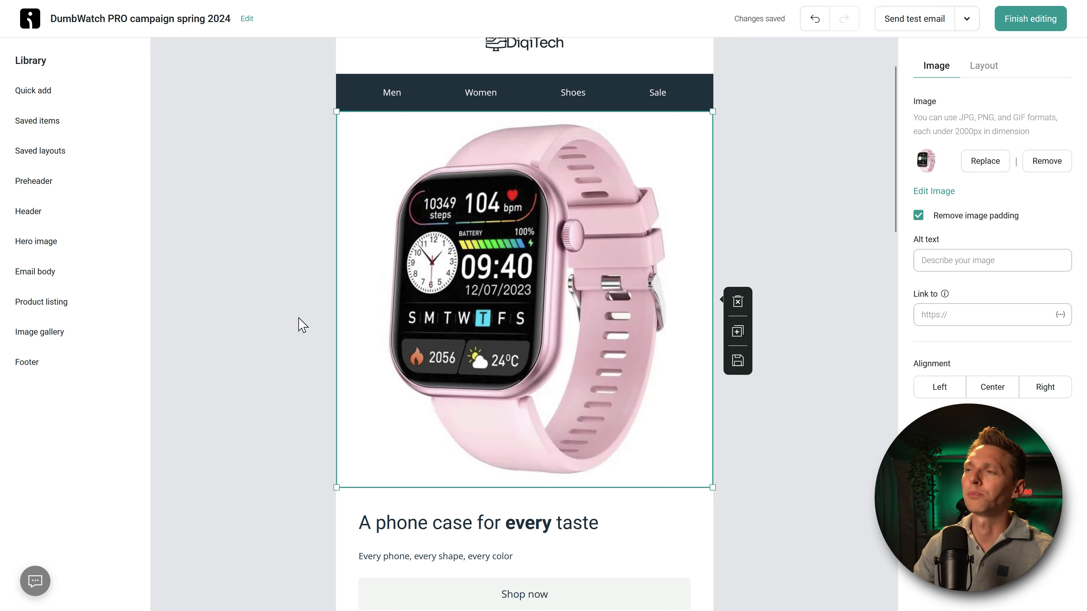
click(806, 224)
scroll(804, 224, up, 2)
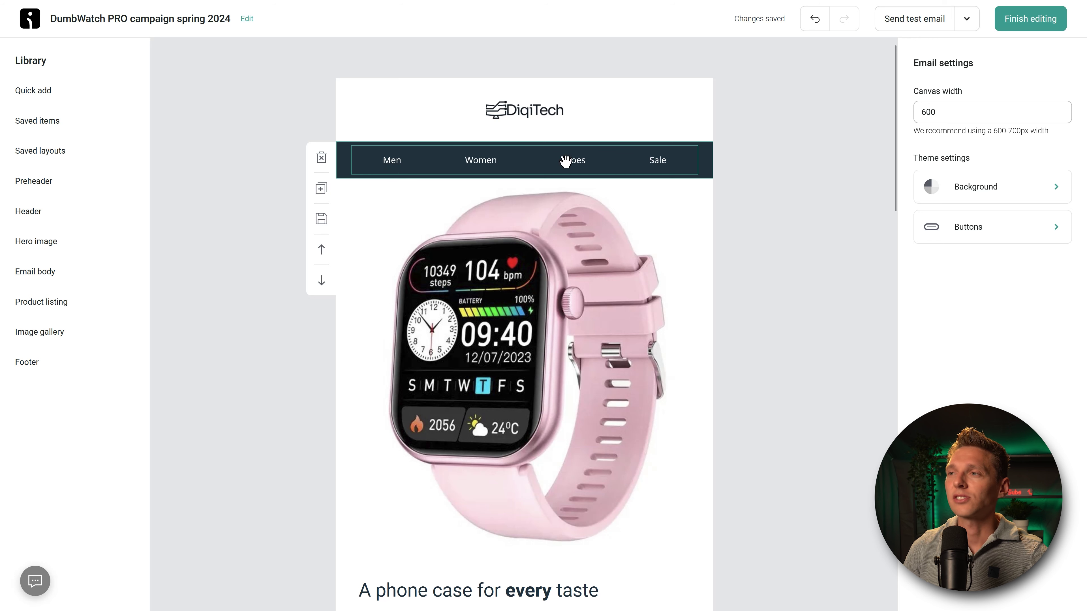
Step: Rename the Men menu item to Consoles and link it to the Consoles page
click(404, 166)
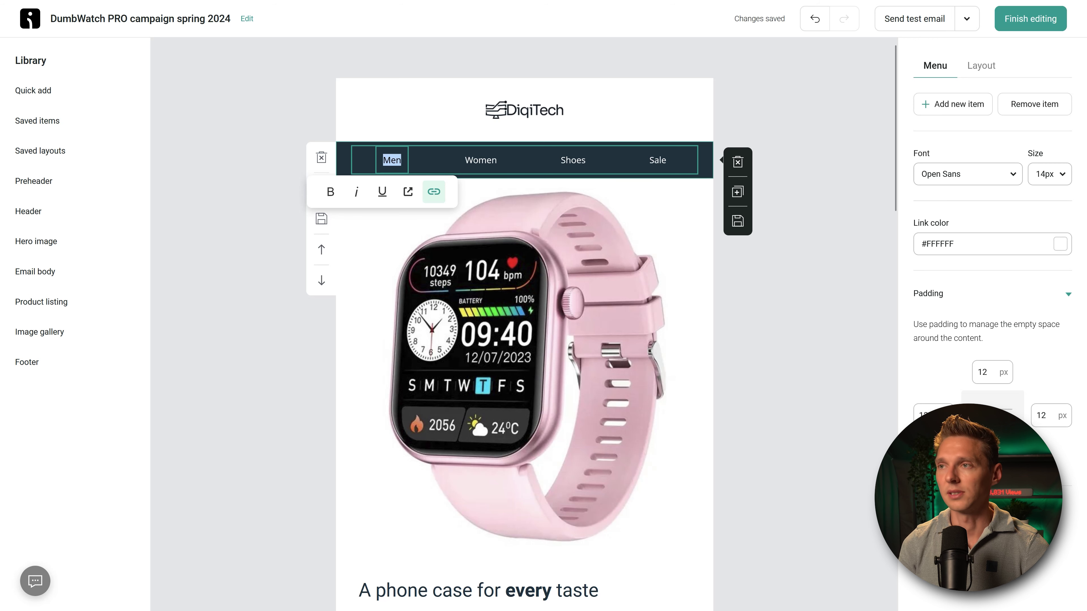
text(Gaming)
key(BackSpace)
key(BackSpace)
key(BackSpace)
key(BackSpace)
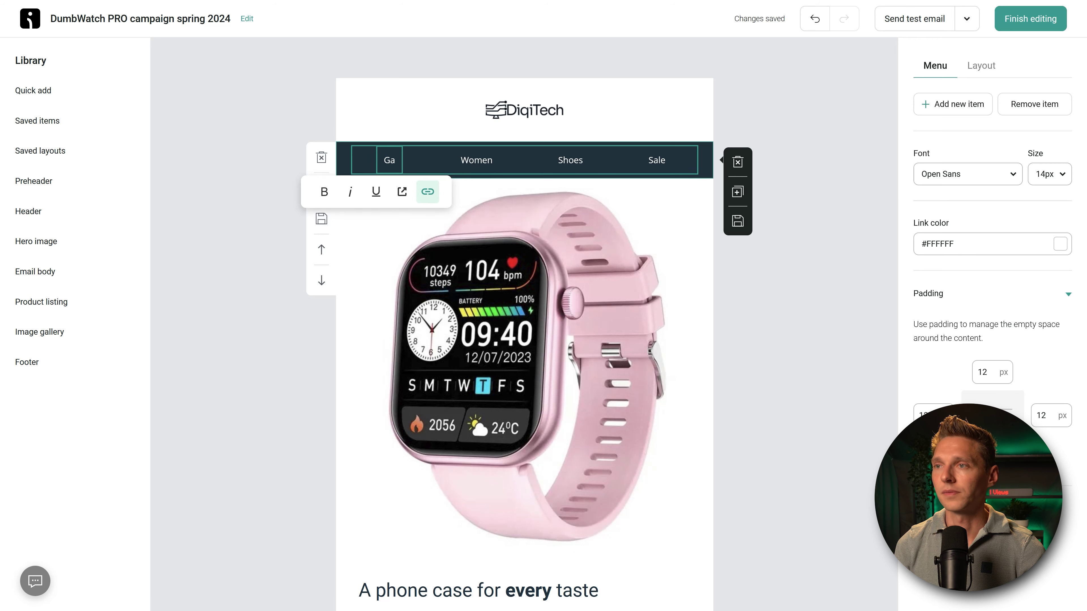
key(BackSpace)
key(BackSpace)
text(Consoles)
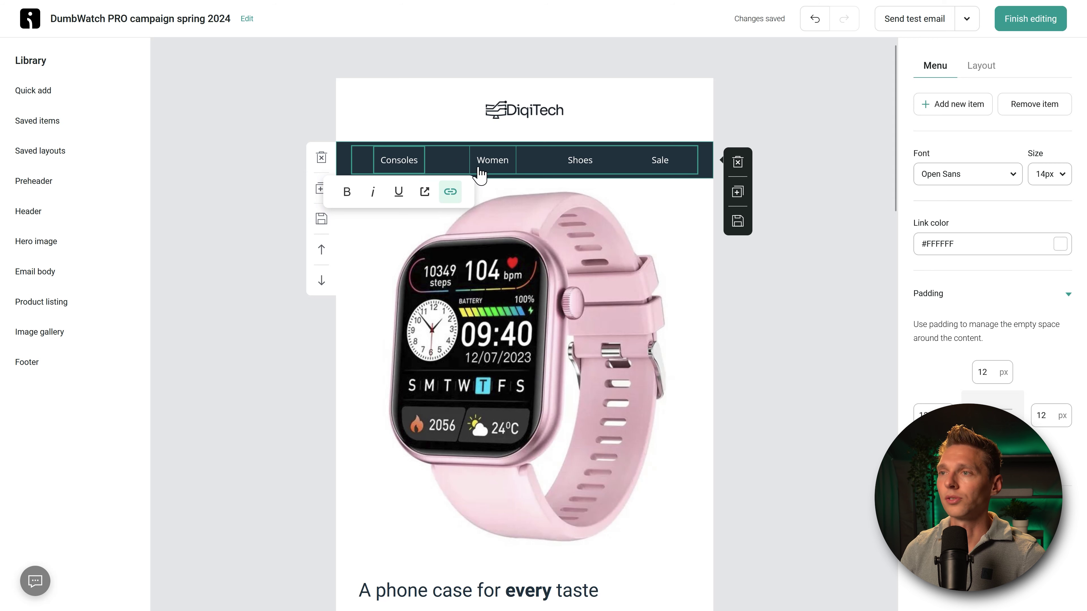
click(450, 191)
click(425, 252)
key(ctrl+v)
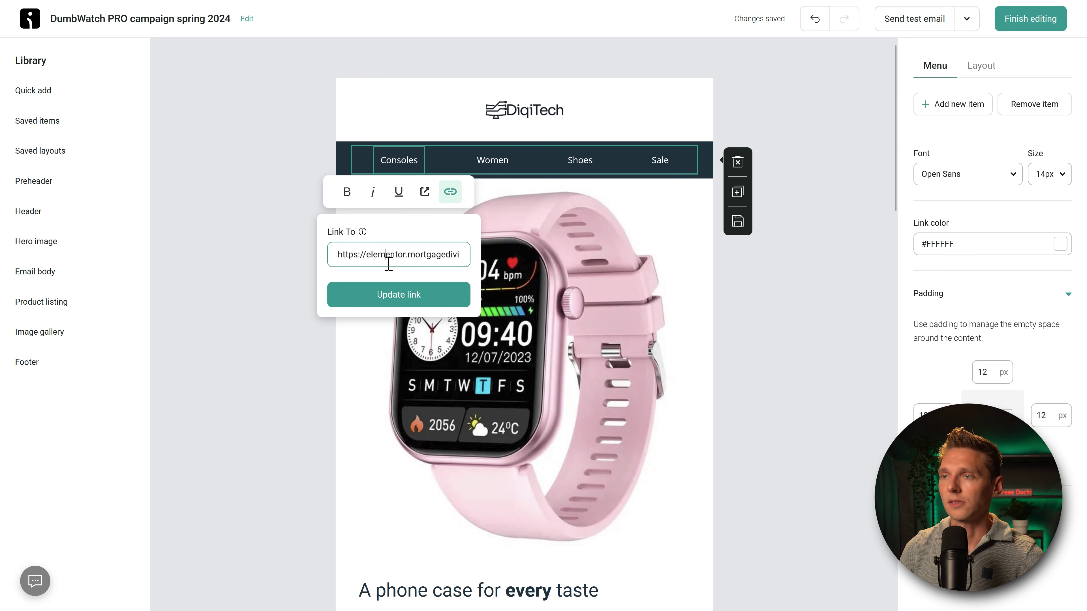
click(398, 294)
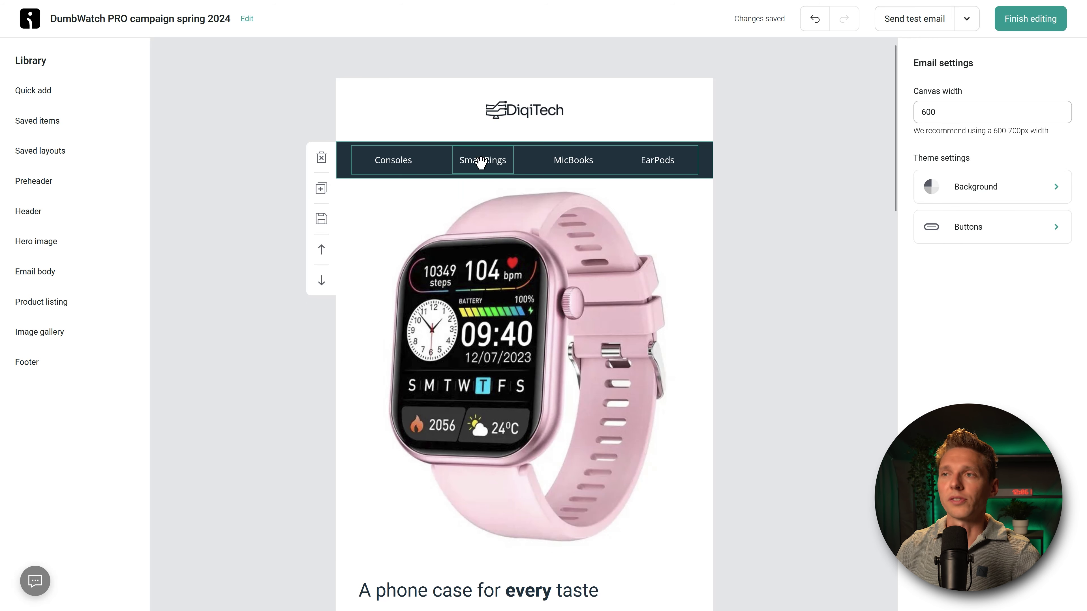
middle_click(800, 211)
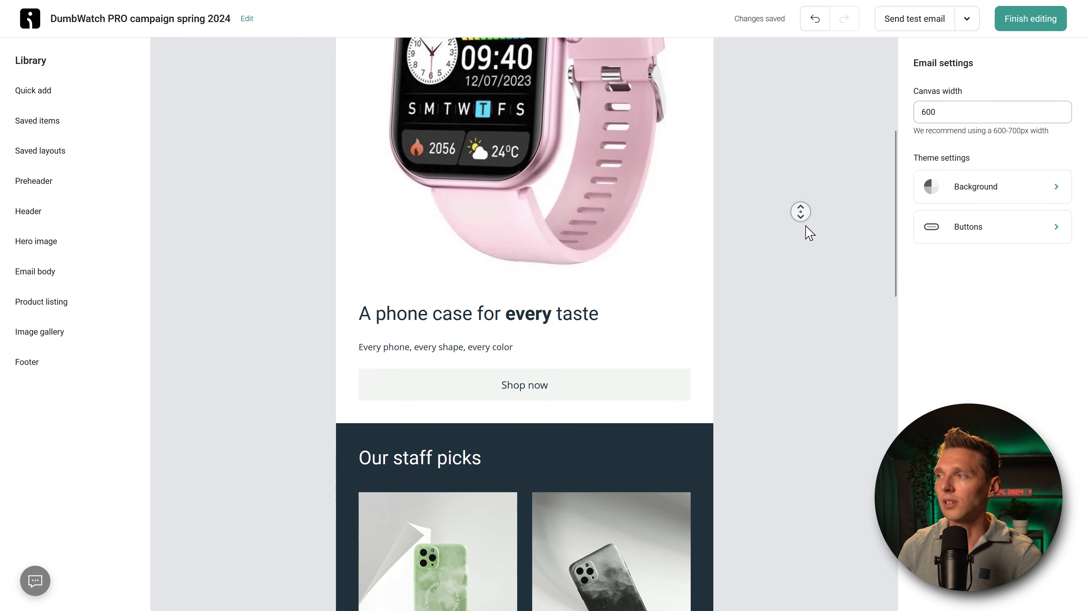
scroll(536, 359, up, 4)
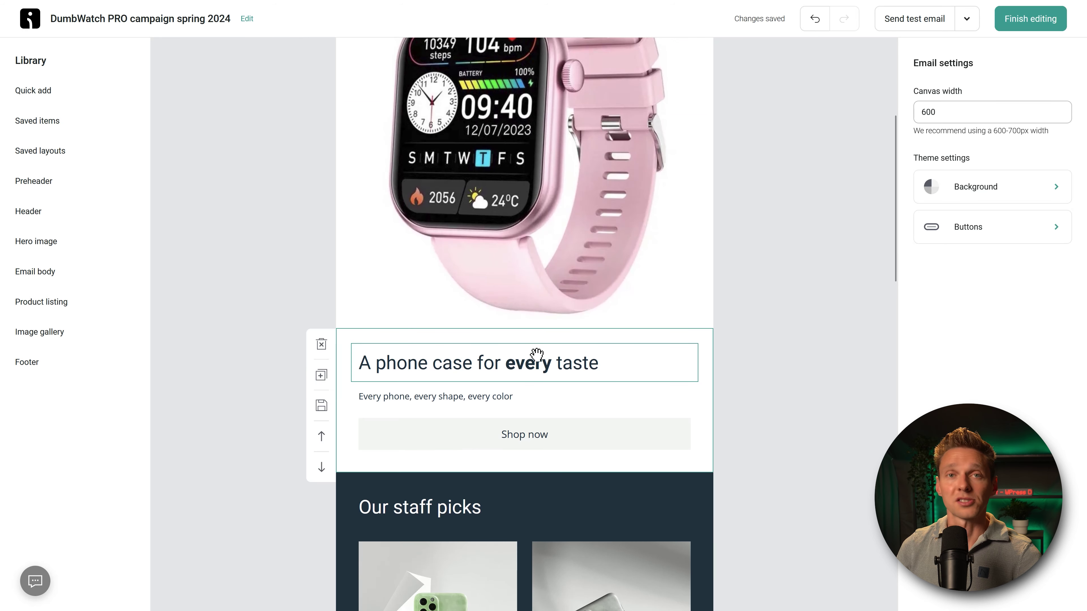
scroll(537, 354, down, 3)
Step: Change the section heading to 'A DumbWatch for every taste'
click(509, 237)
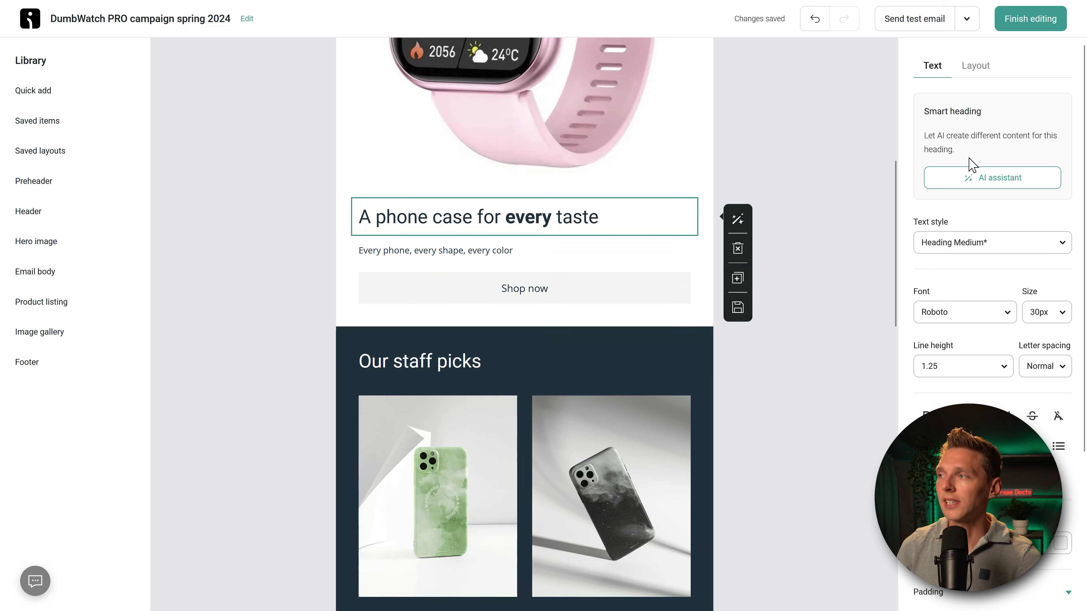
drag(427, 219, 380, 219)
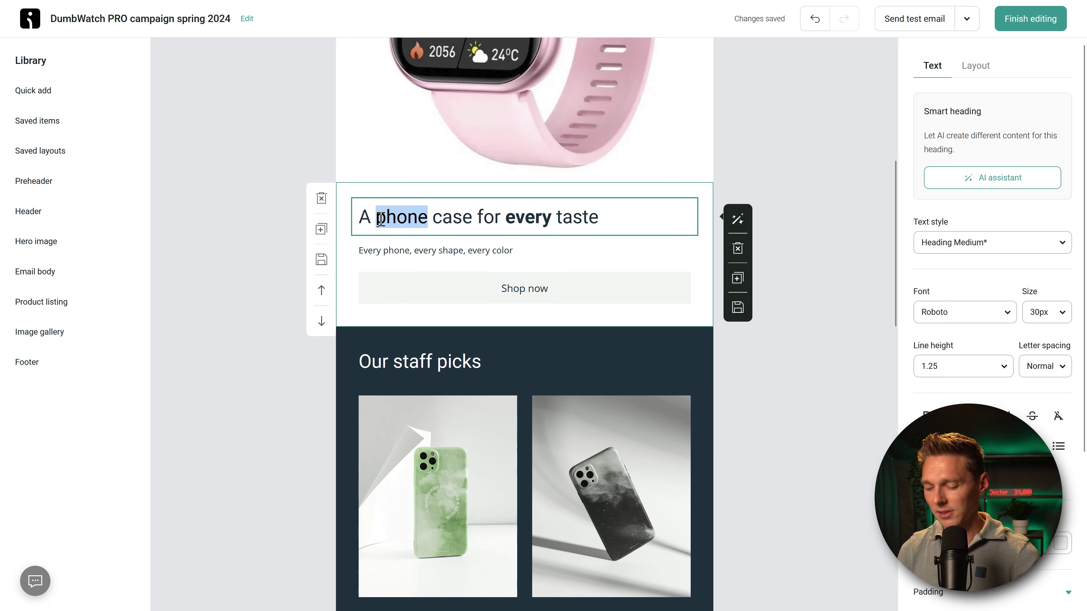
text(DUmbWa)
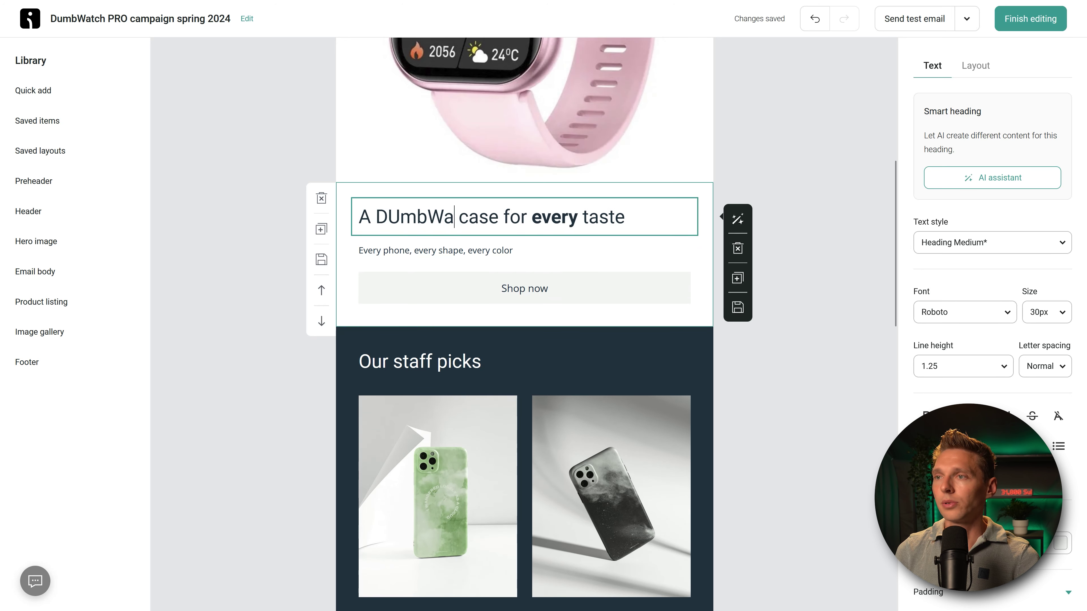
text(tch)
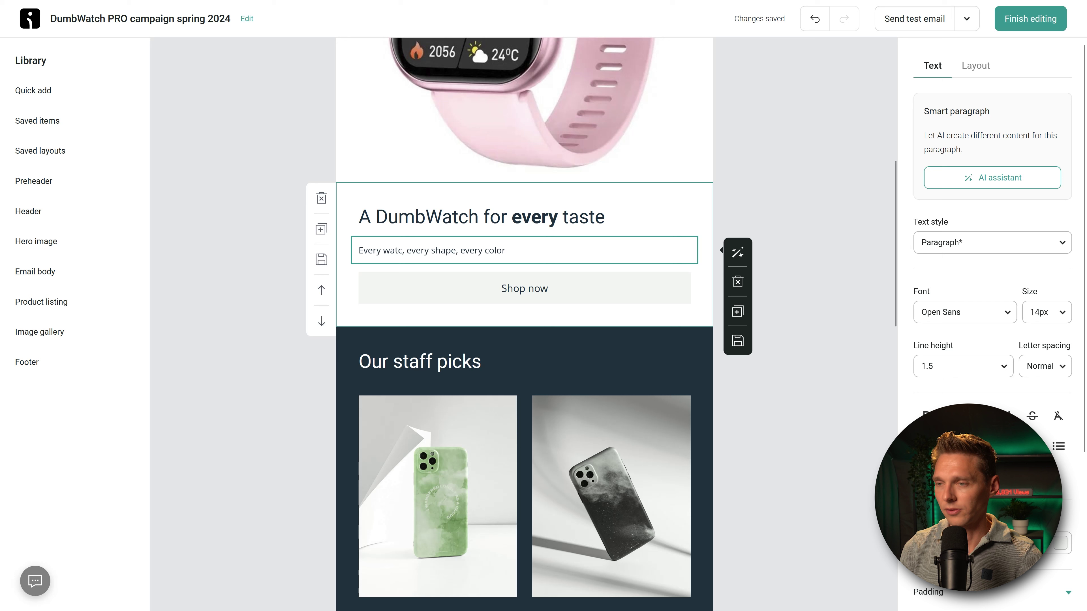
text(ch)
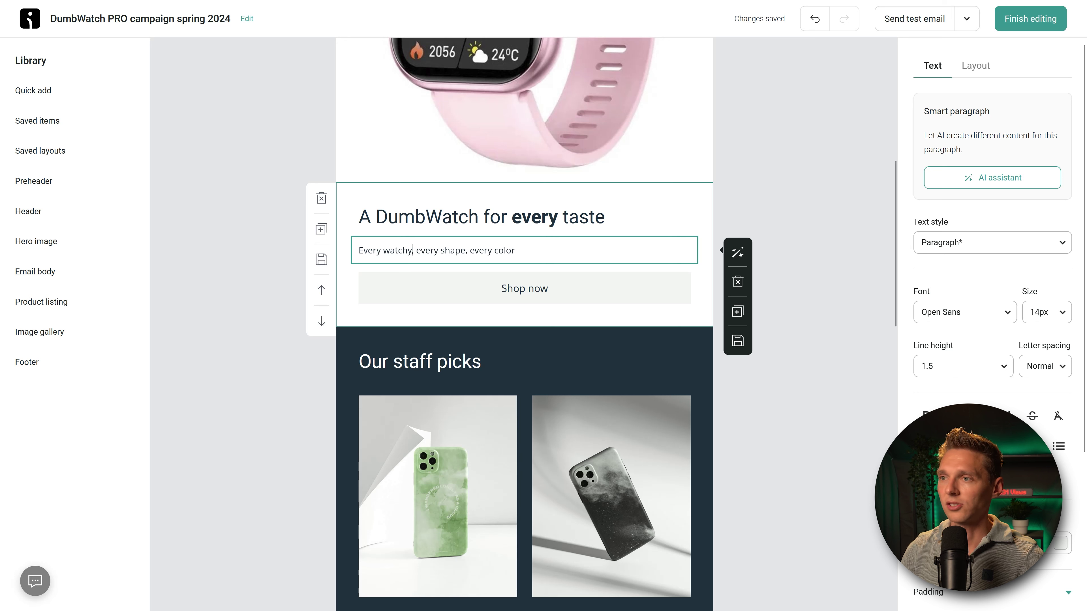
Step: Give the Shop now button the Tertiary style and point its link to the dumbwatch/ page
click(529, 297)
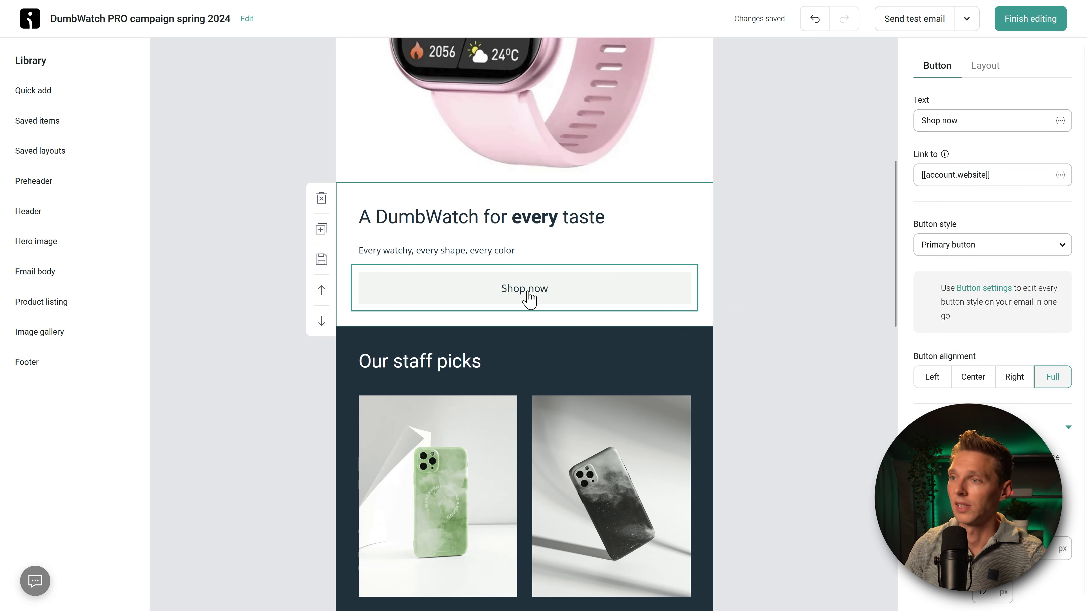
click(1015, 253)
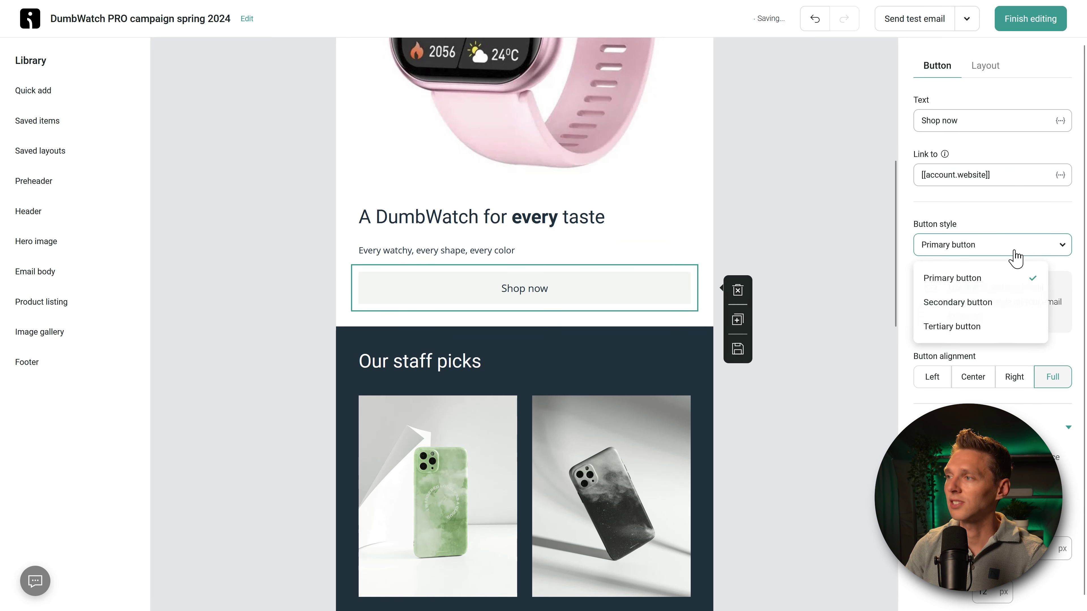
click(968, 327)
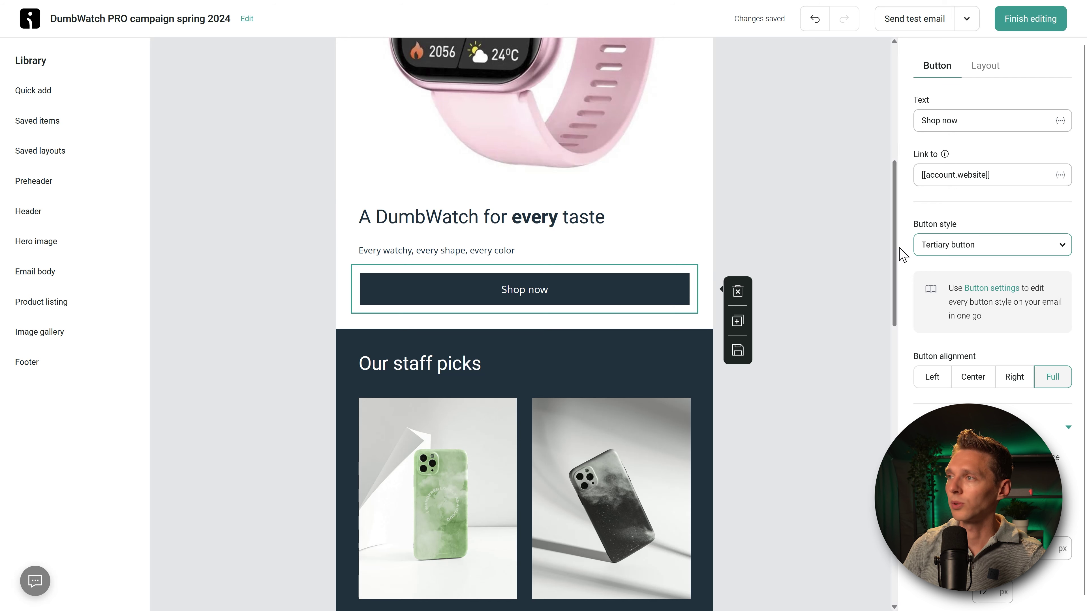
click(995, 176)
key(ctrl+a)
key(ctrl+v)
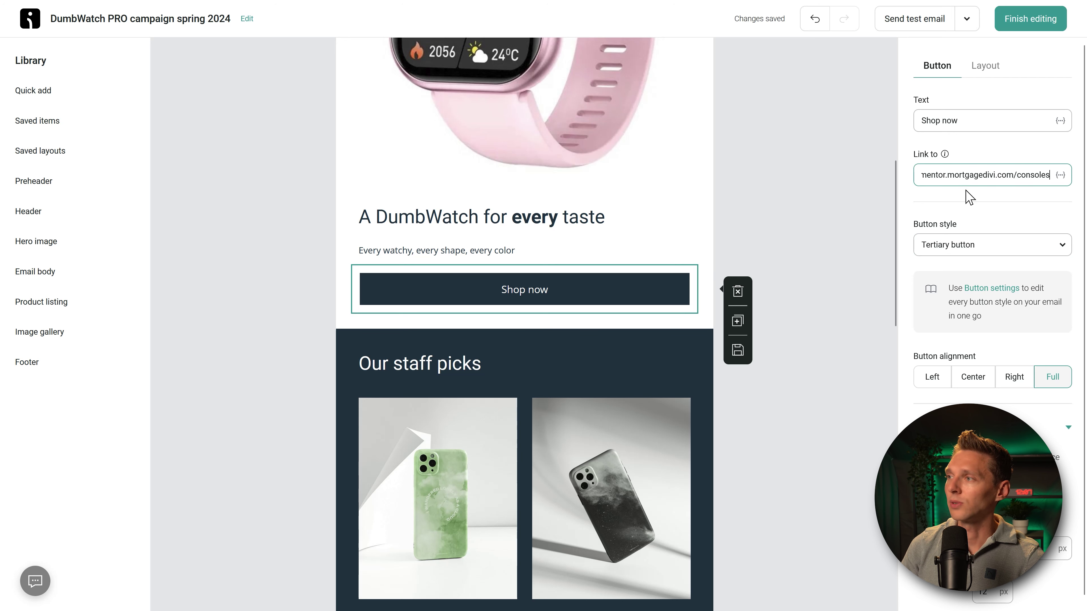
drag(969, 175, 867, 187)
drag(930, 177, 1055, 176)
click(1030, 175)
text(dum)
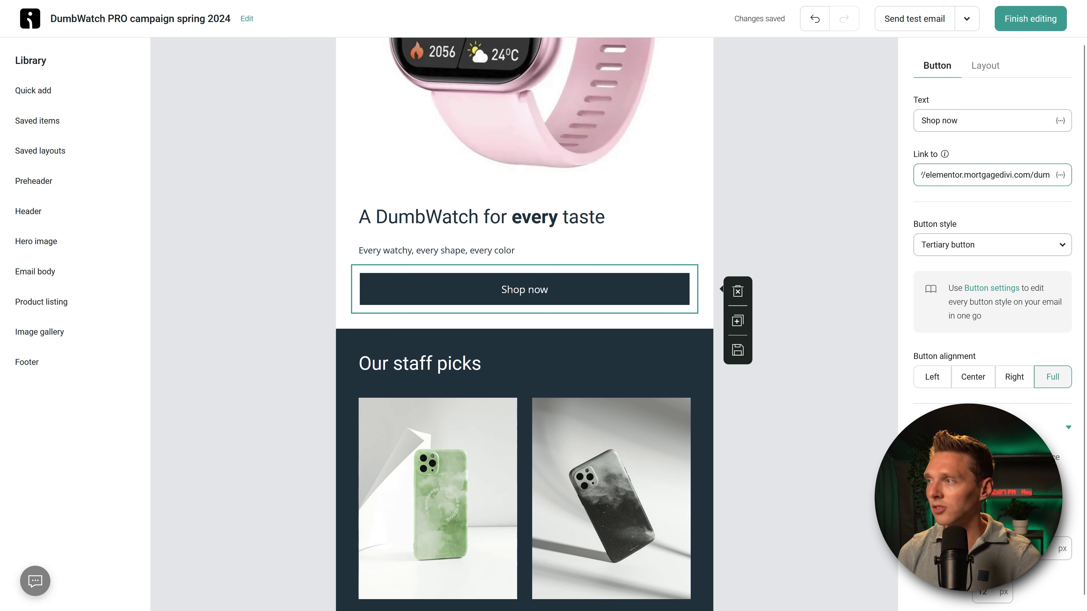
text(bwatch/)
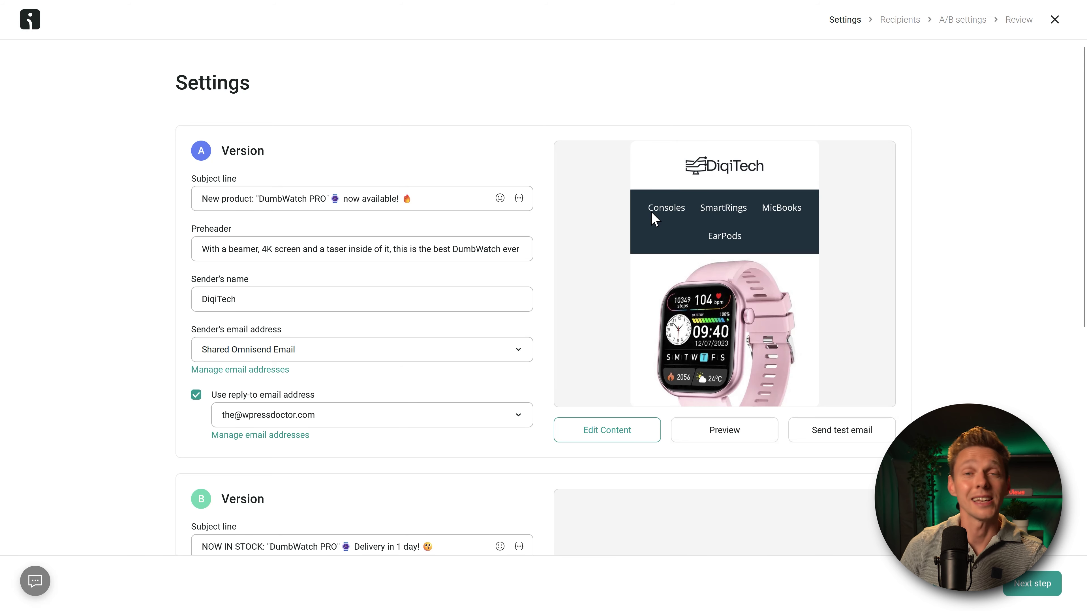
Step: Copy email A's content into Version B so the DumbWatch email opens for editing
scroll(673, 263, down, 8)
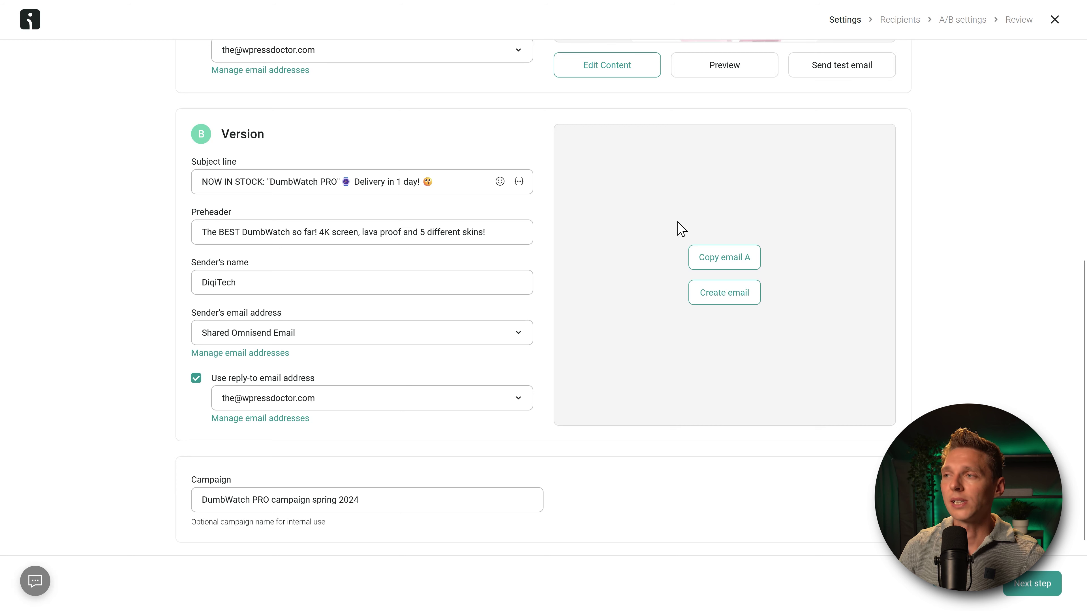
click(723, 258)
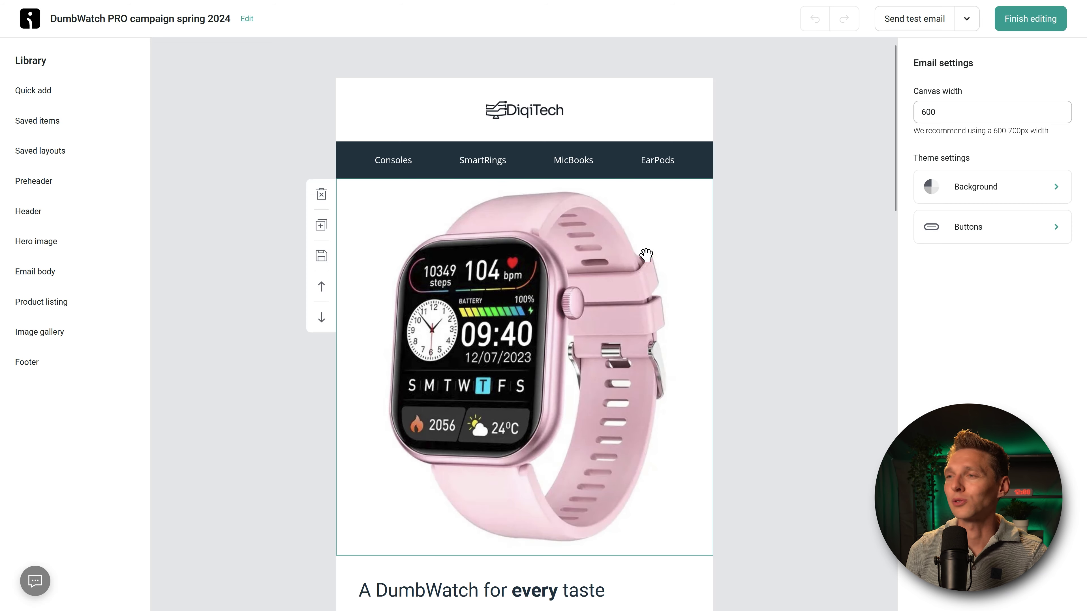
Step: Replace the hero image with the waterproof DumbWatch image from the library
click(581, 267)
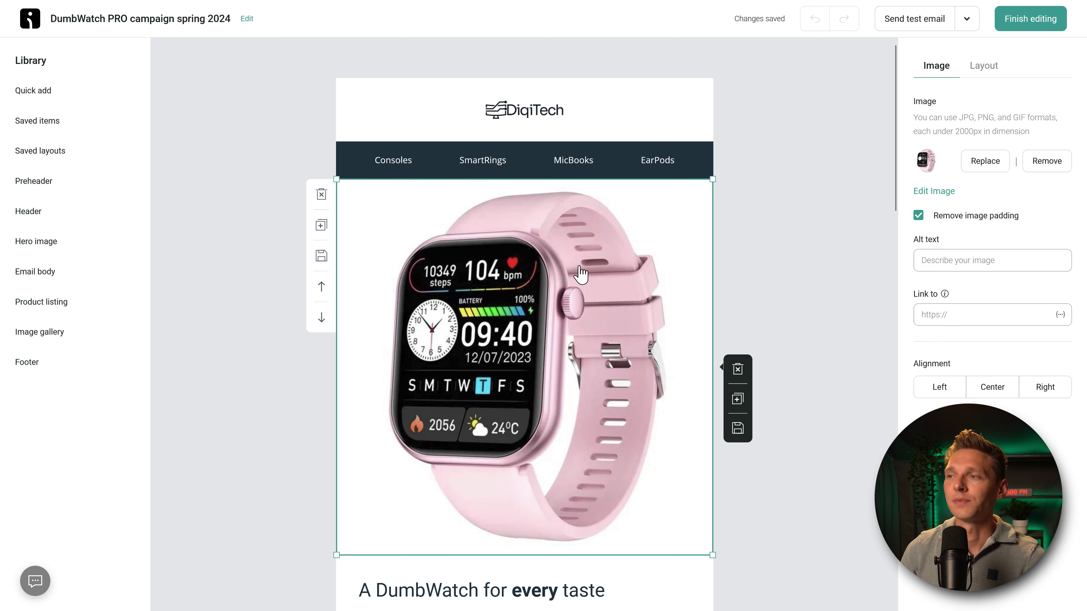
click(989, 163)
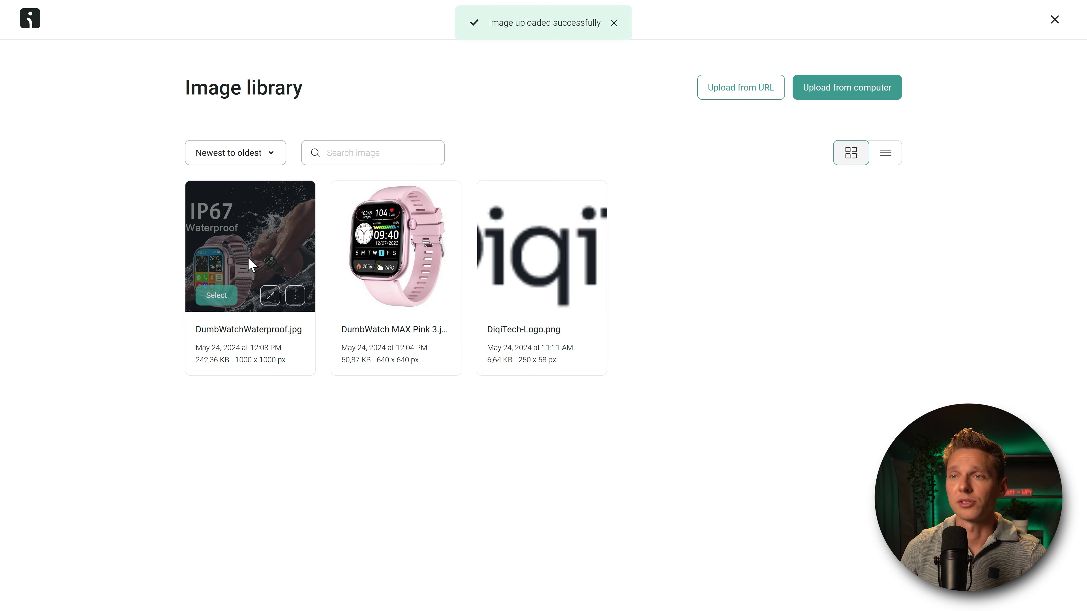
click(217, 295)
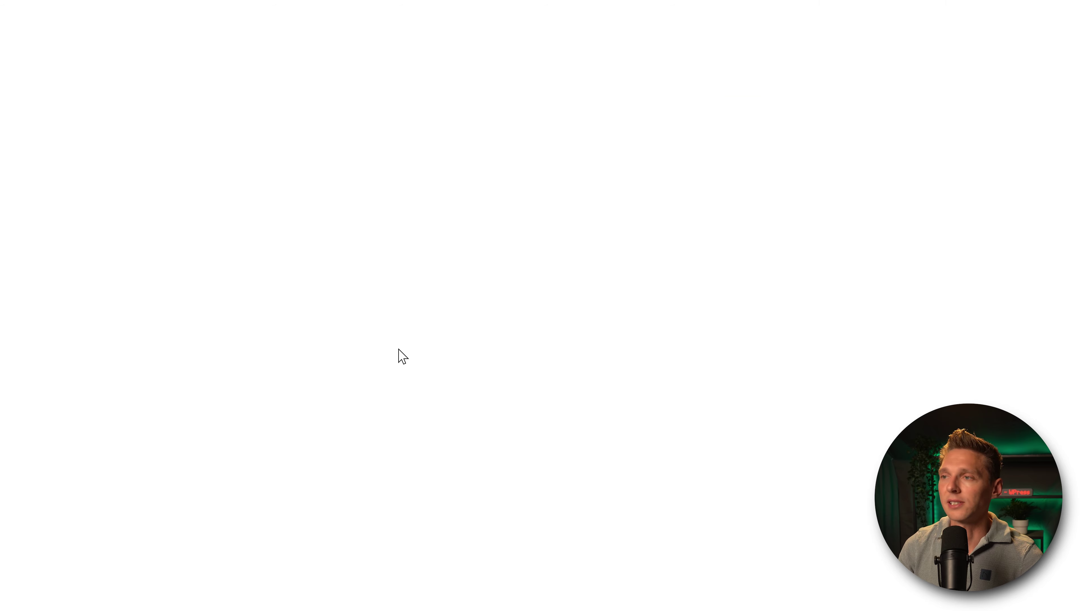
scroll(796, 276, down, 5)
scroll(800, 262, up, 5)
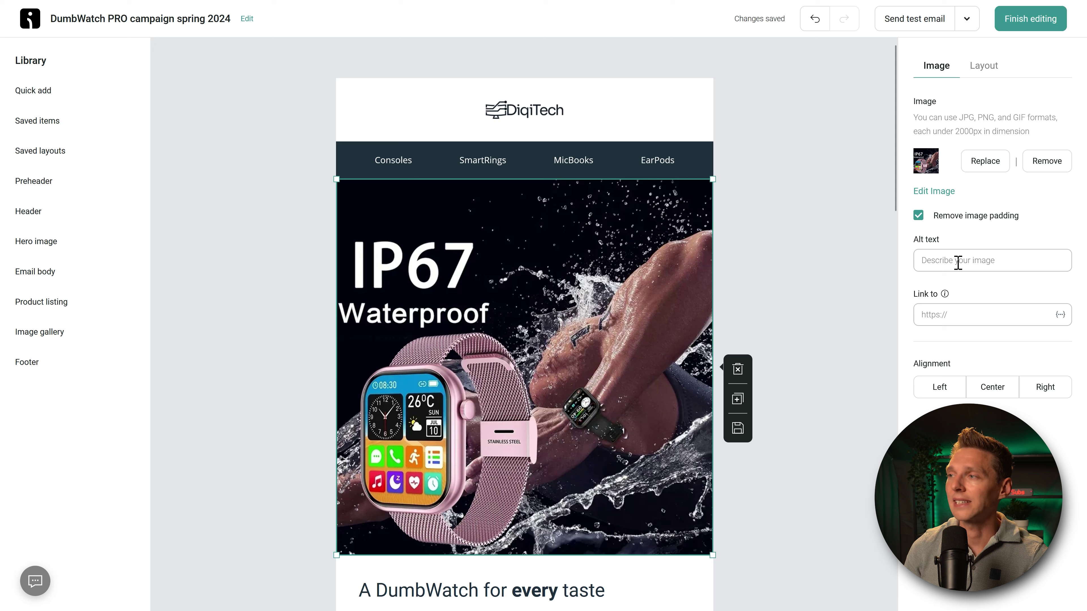
Step: Give the hero image alt text 'DumbWatch PRO Waterproof' and the Elementor site link, then finish editing
click(968, 257)
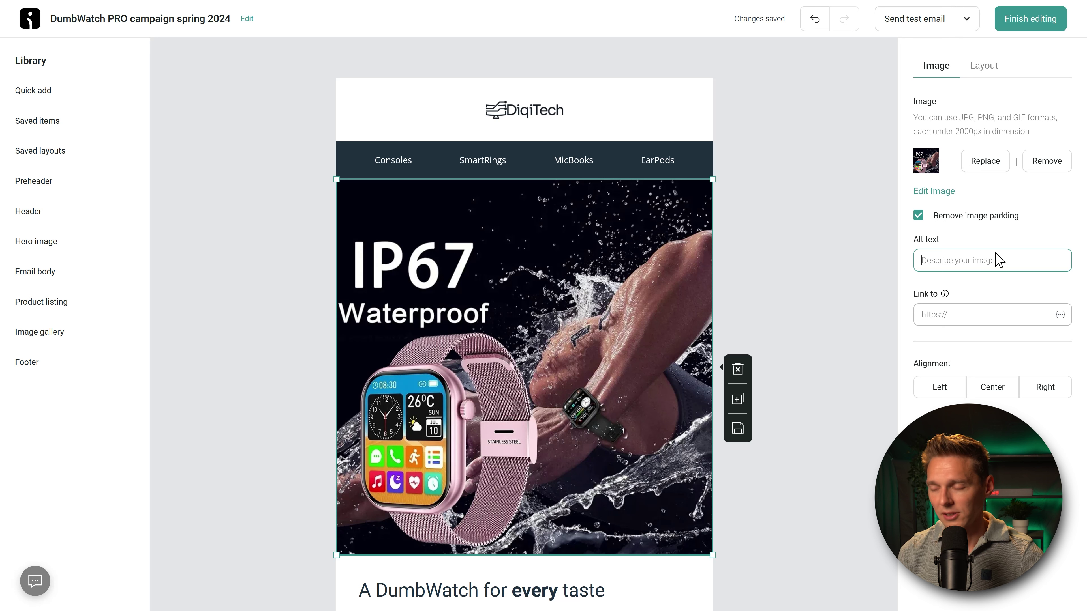
text(DumbWatch PRO Waterproof)
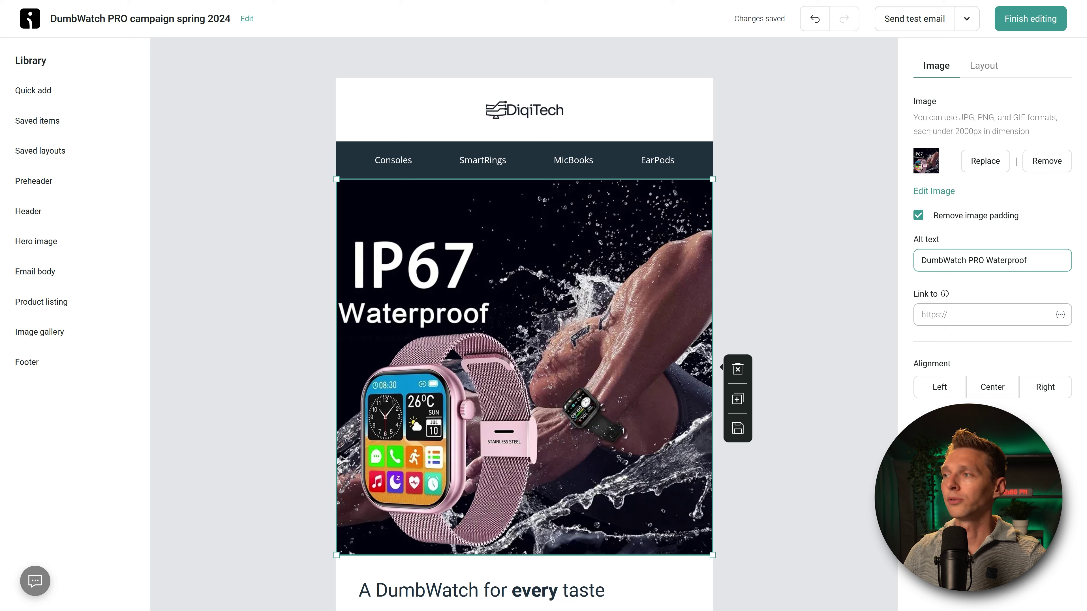
key(Tab)
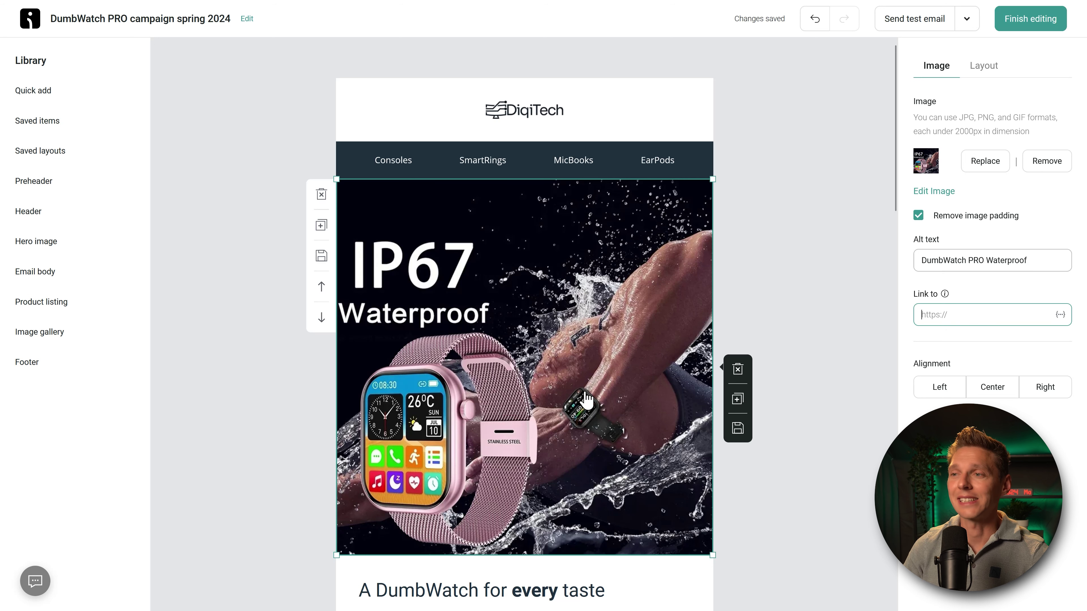
click(1001, 315)
click(993, 315)
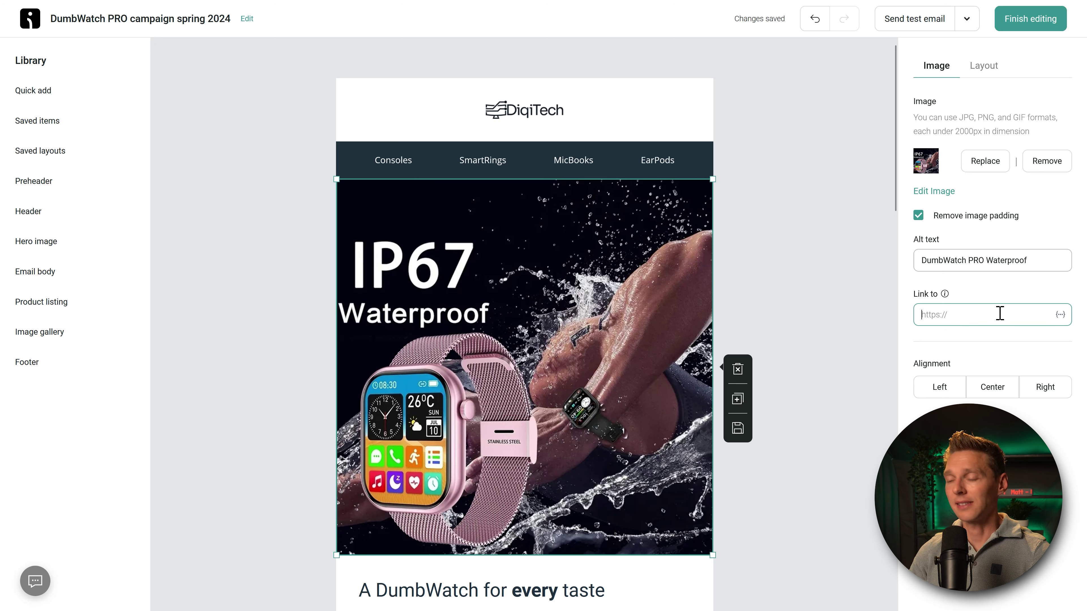
key(ctrl+v)
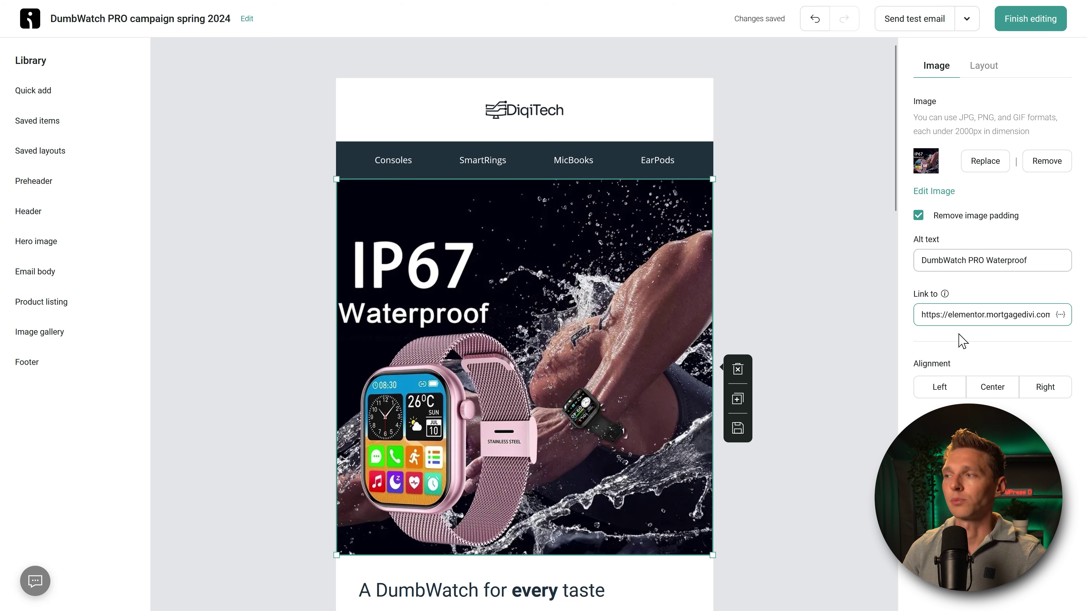
click(1044, 28)
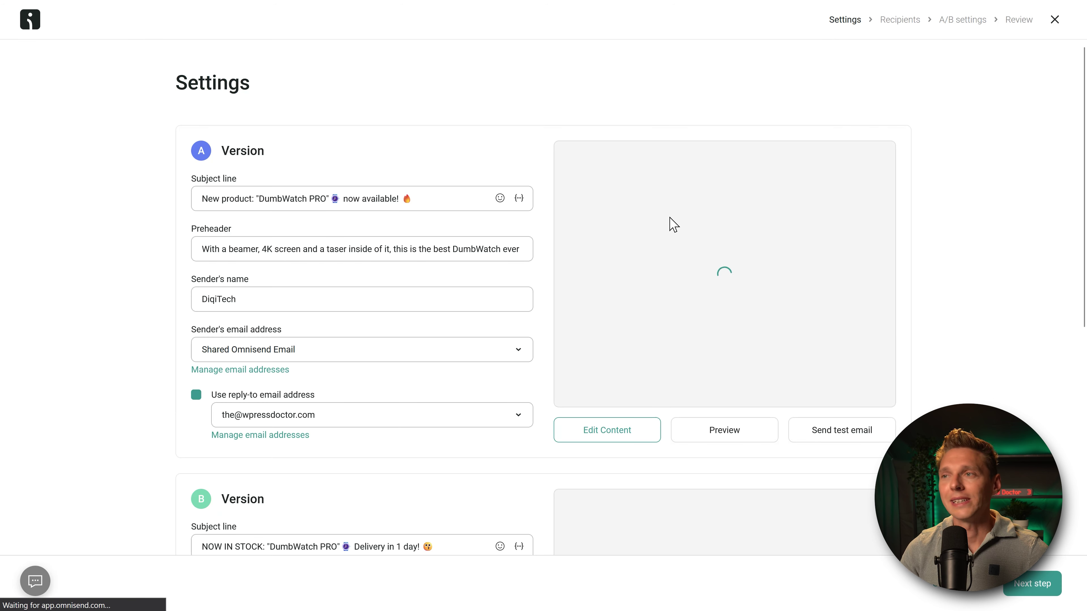
Step: Scroll past the Version A and B settings toward recipients, keeping All subscribers
scroll(417, 163, down, 8)
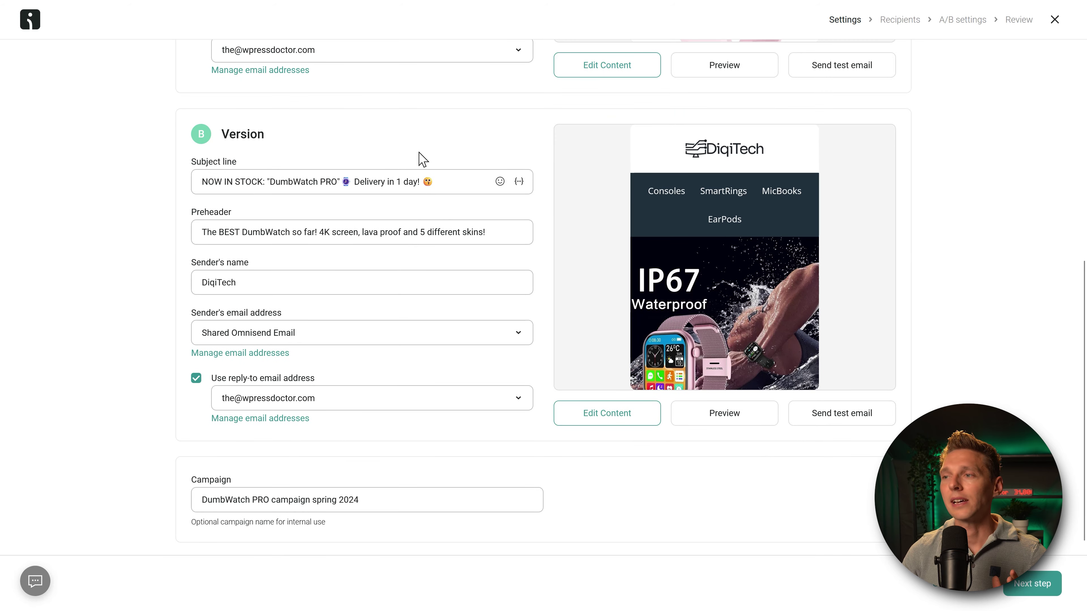
scroll(422, 158, down, 1)
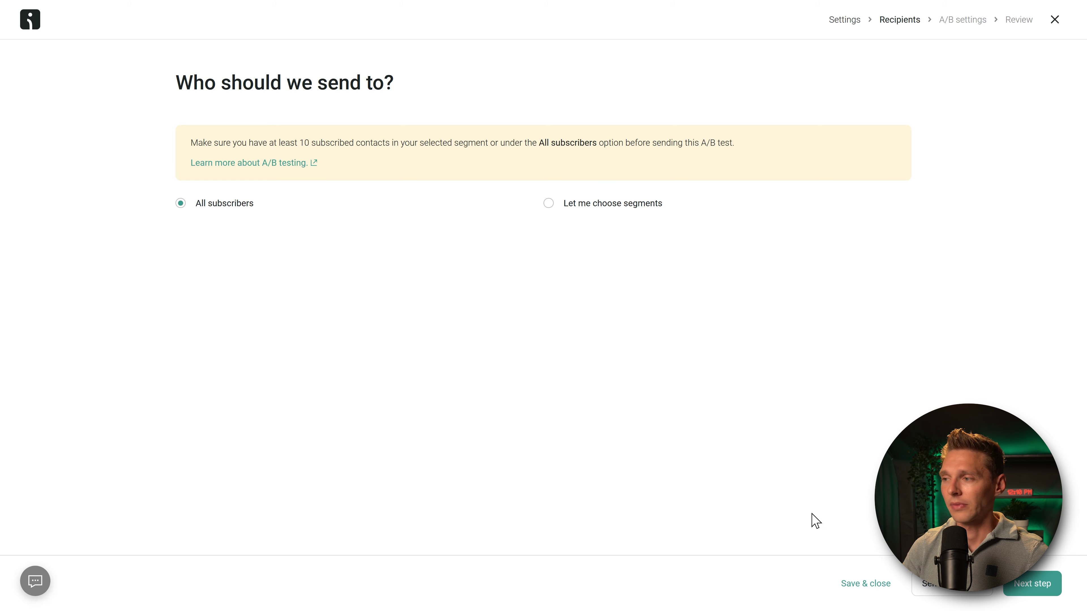
Step: Save and close the campaign draft, then open Add contacts on the Audience list
click(869, 587)
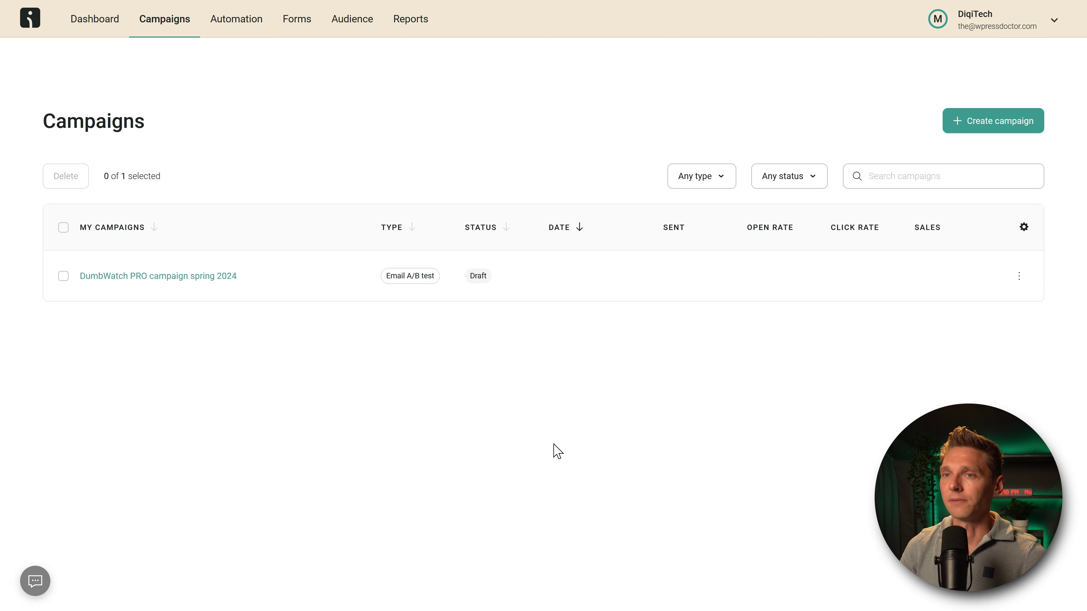
click(98, 36)
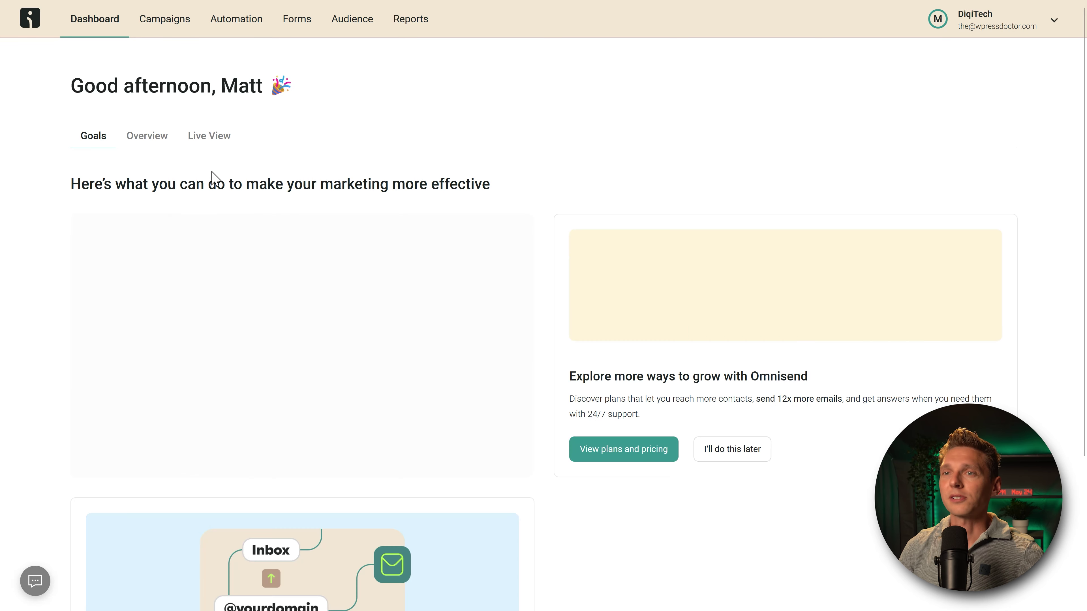
middle_click(534, 158)
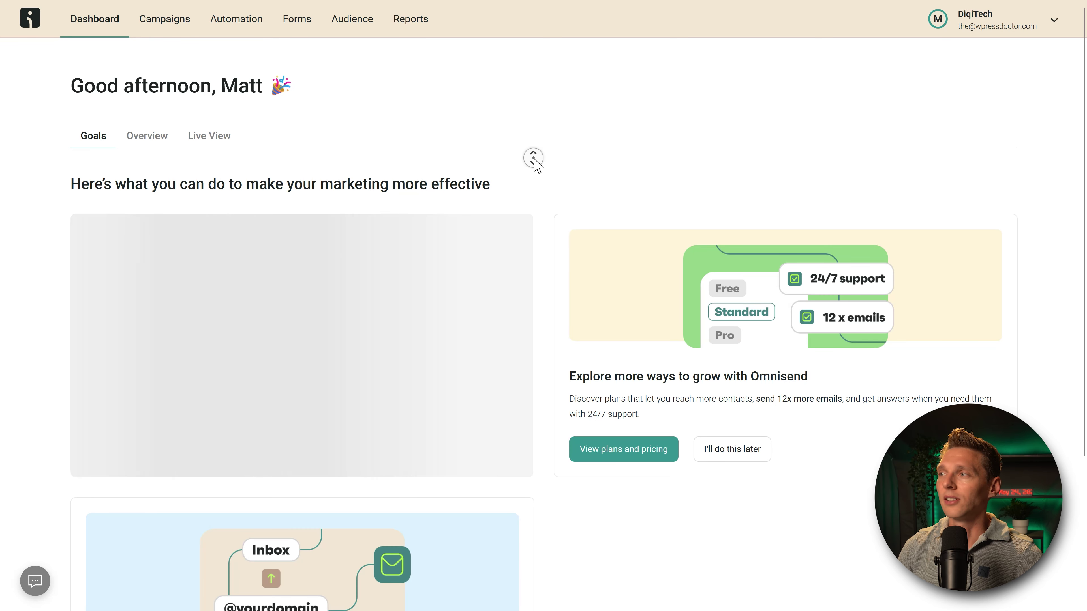
scroll(538, 194, down, 3)
scroll(566, 115, up, 3)
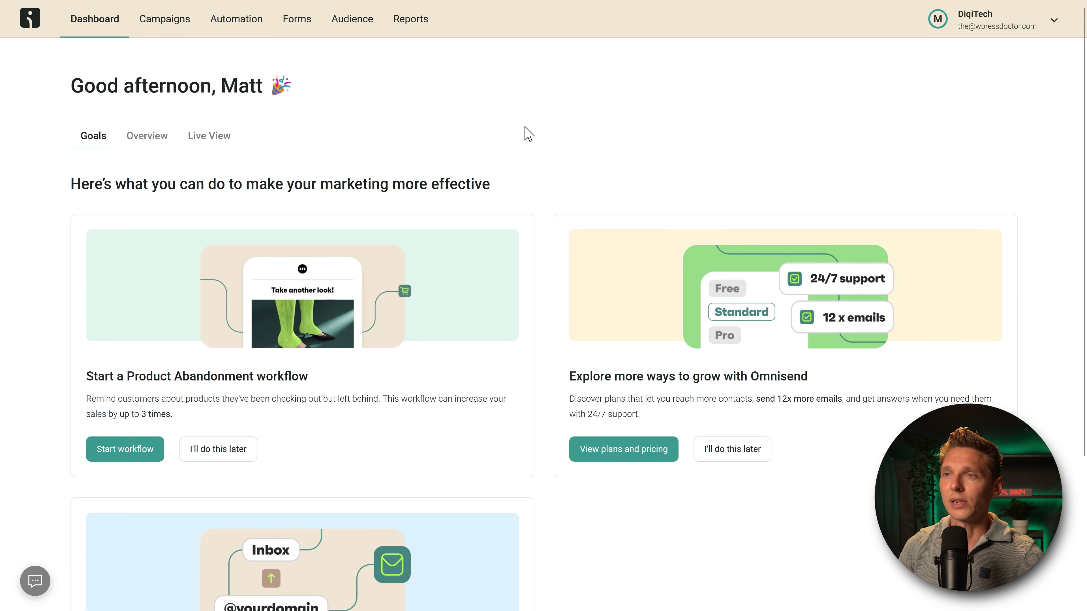
click(347, 25)
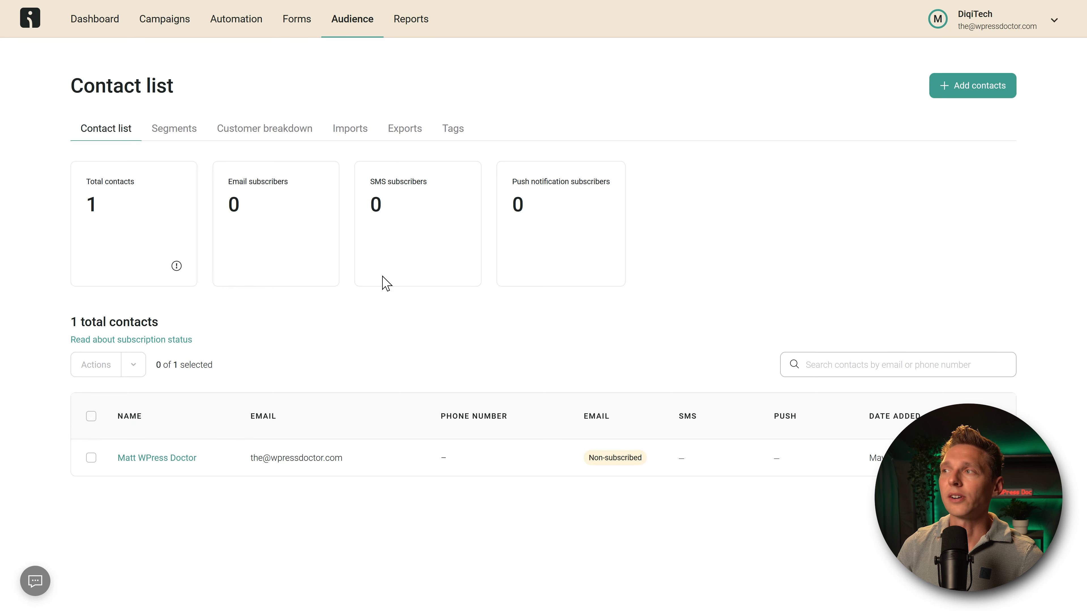
click(972, 101)
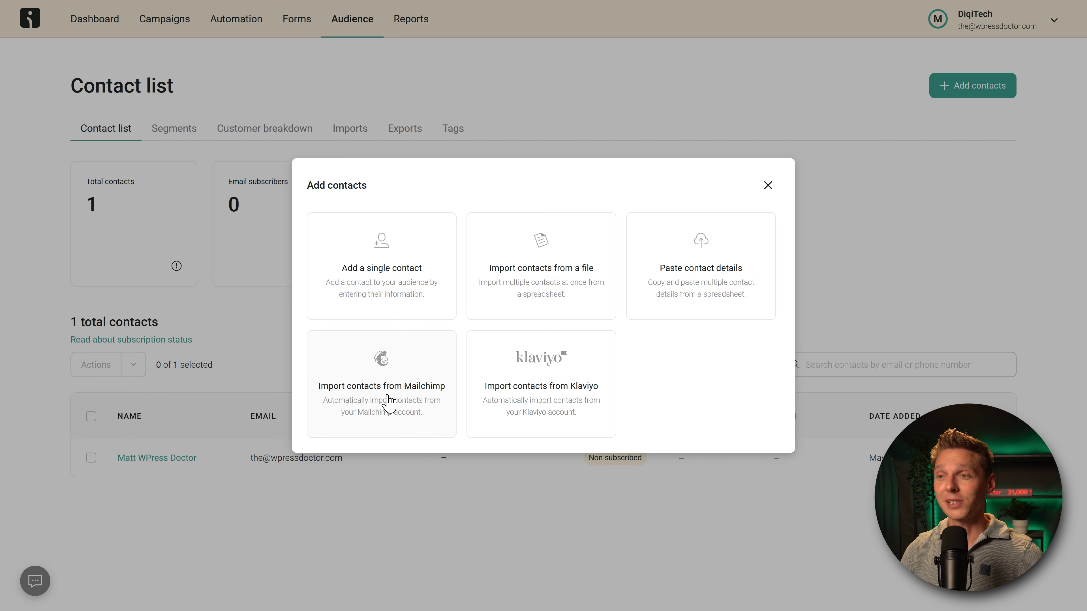
Step: Choose Import contacts from Mailchimp in the Add contacts dialog
click(388, 402)
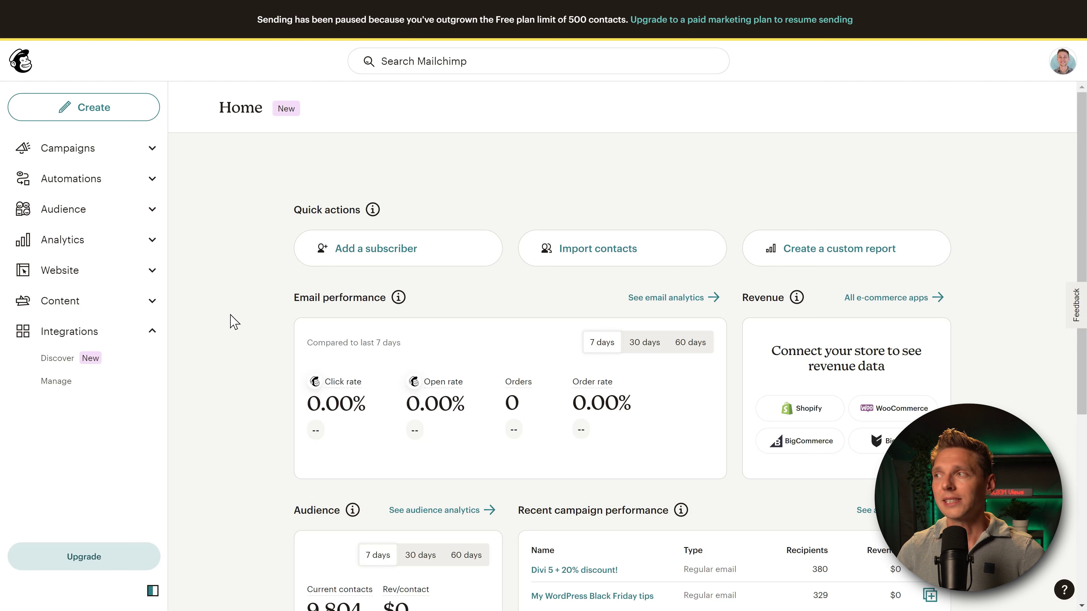
Step: Go to the API keys page under the Mailchimp profile's Extras
click(1060, 64)
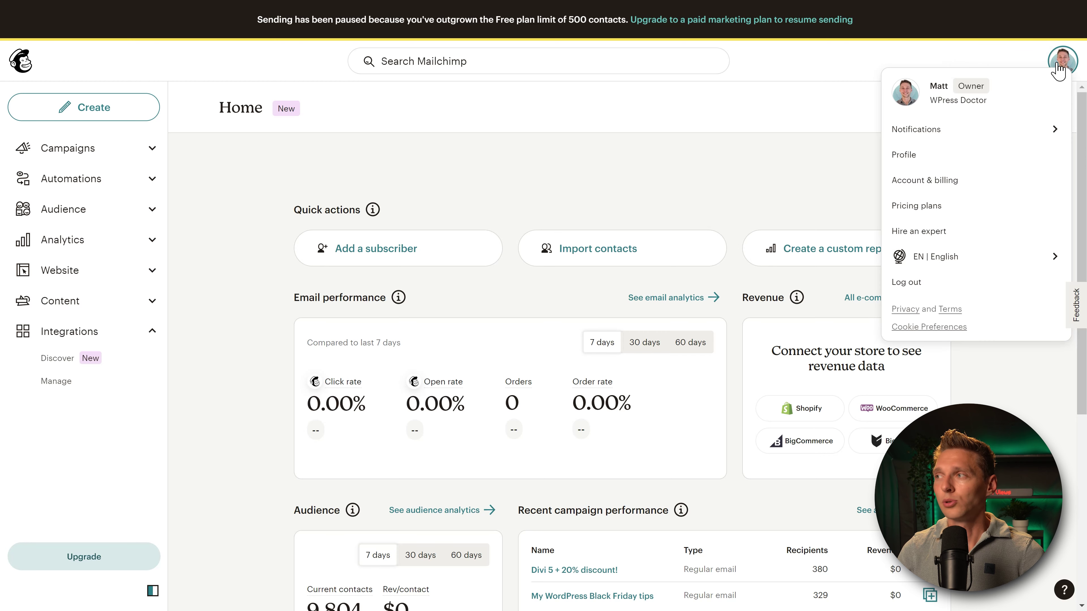
click(905, 158)
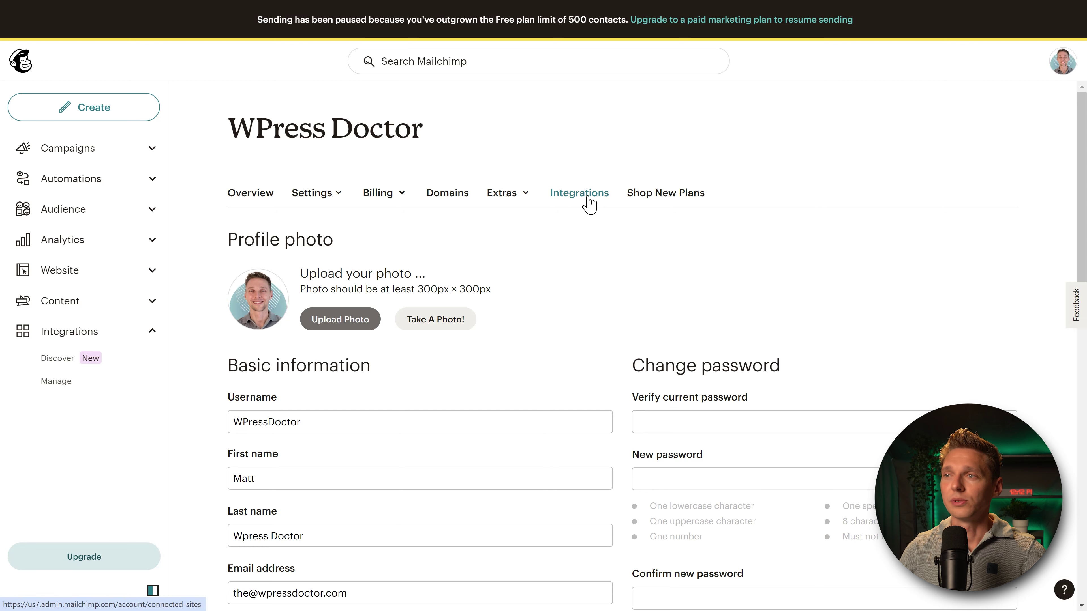
click(503, 198)
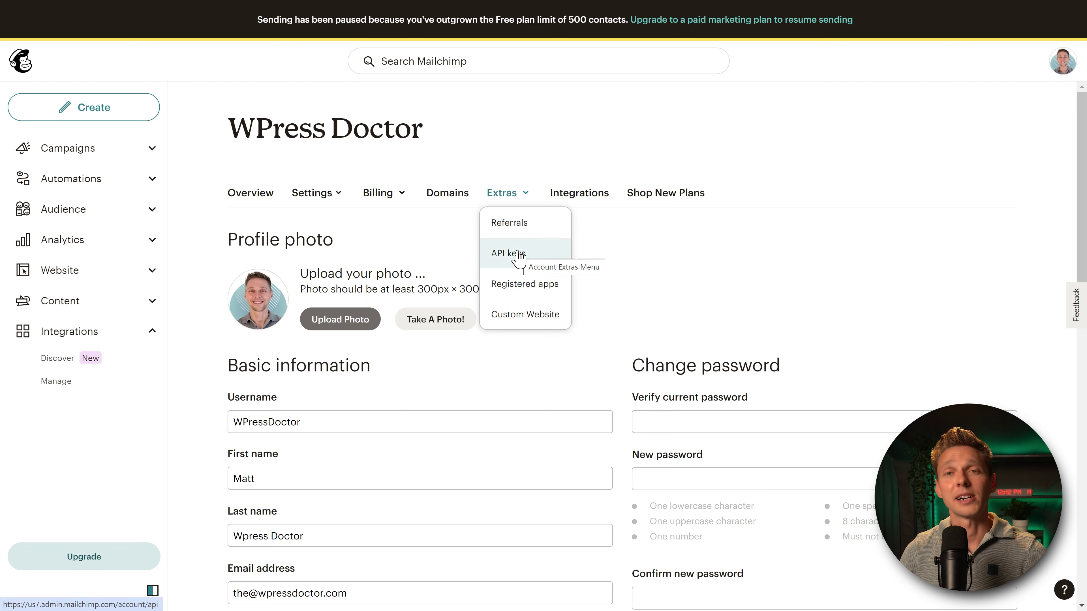
click(517, 253)
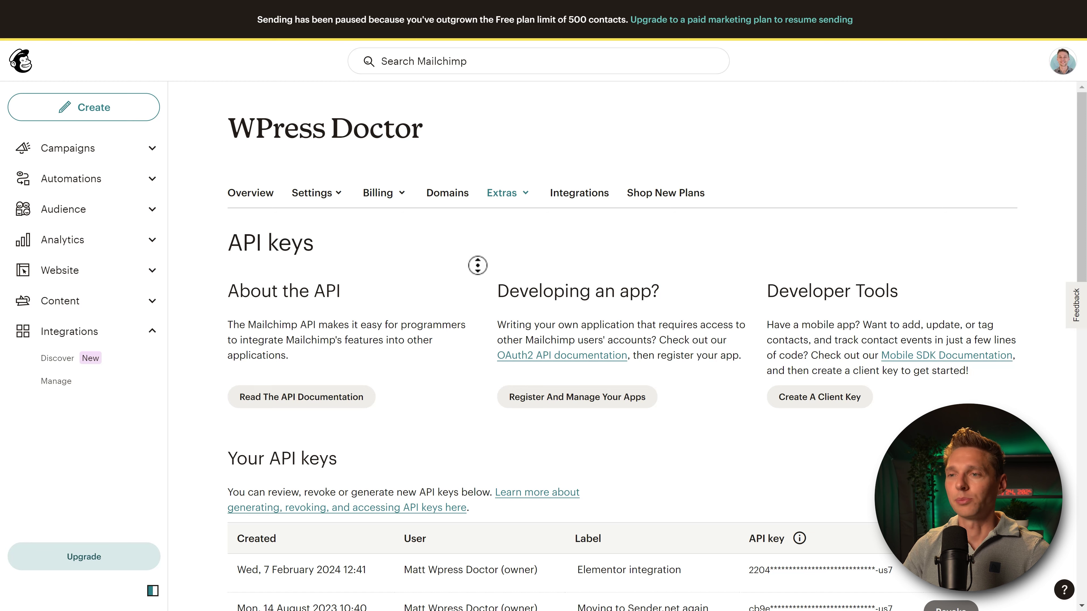
middle_click(466, 298)
scroll(466, 298, down, 4)
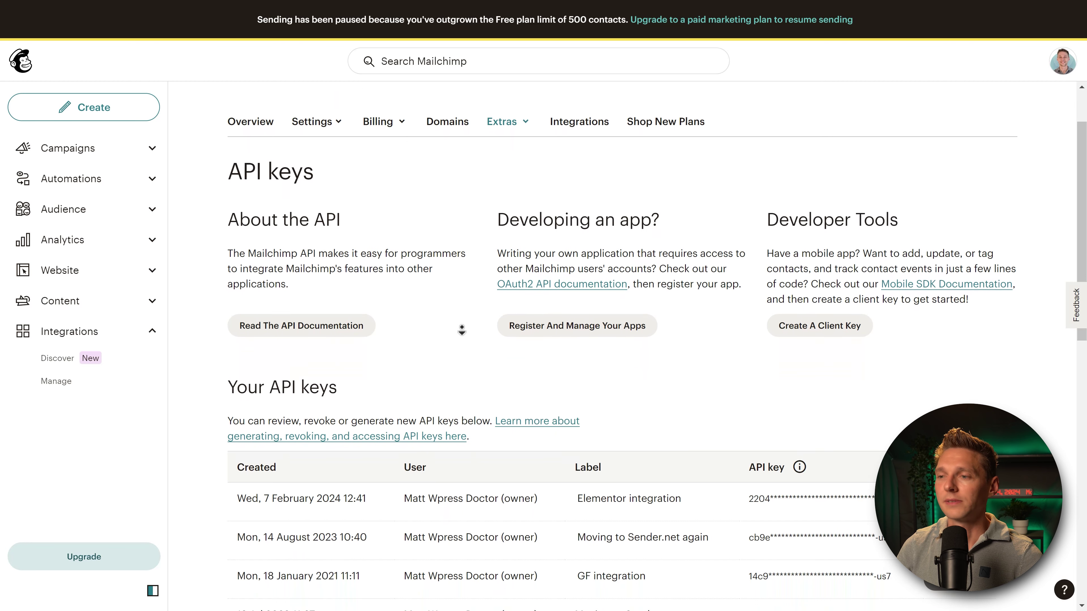
scroll(462, 330, down, 3)
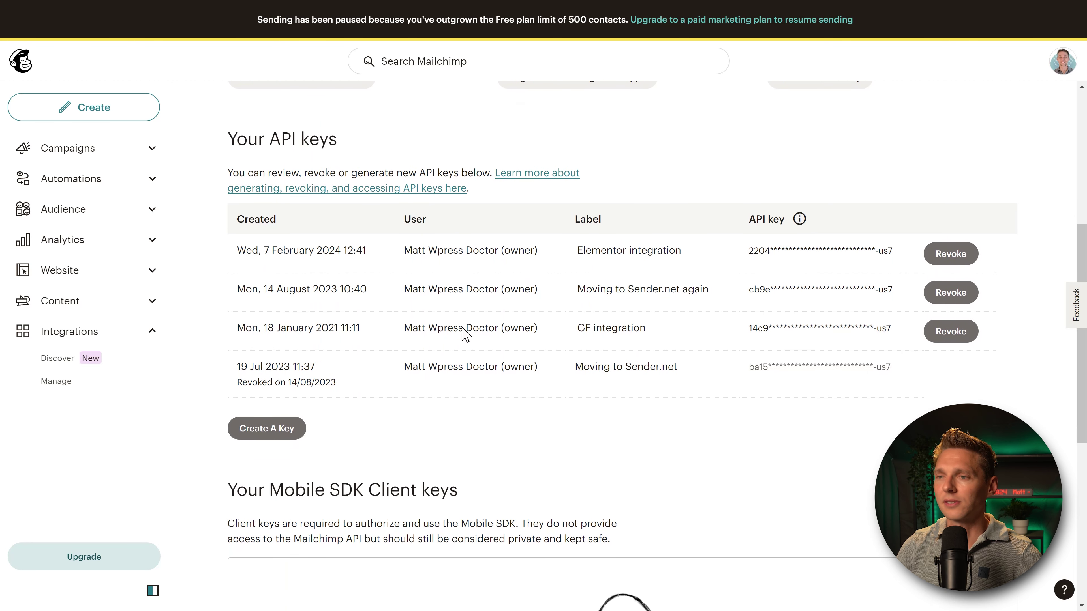
Step: Create an API key named 'Moving to Omnisend', generate it and copy it
click(259, 428)
click(283, 377)
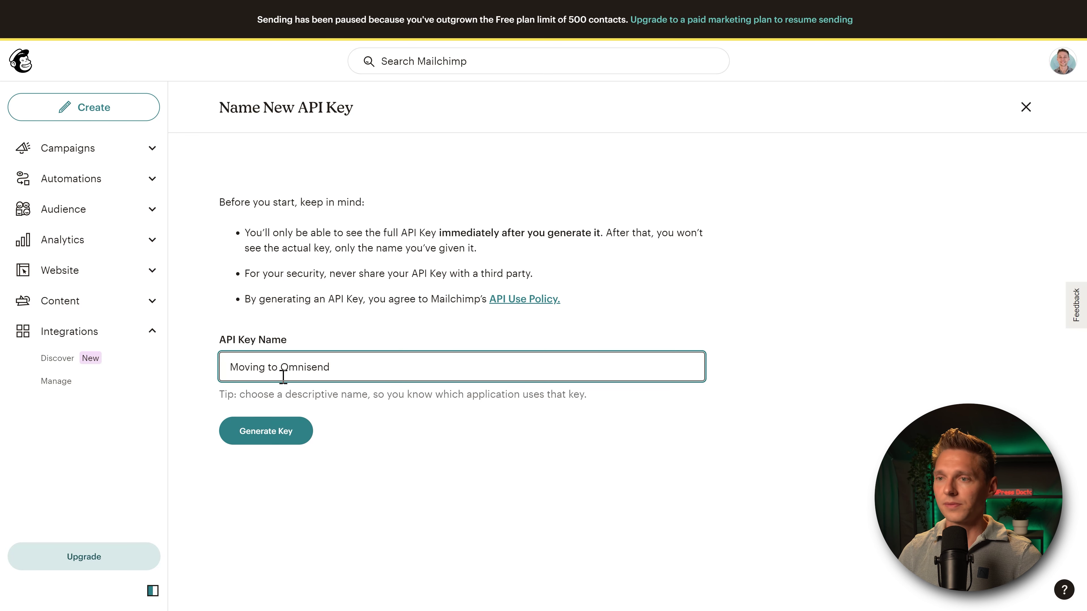
click(272, 431)
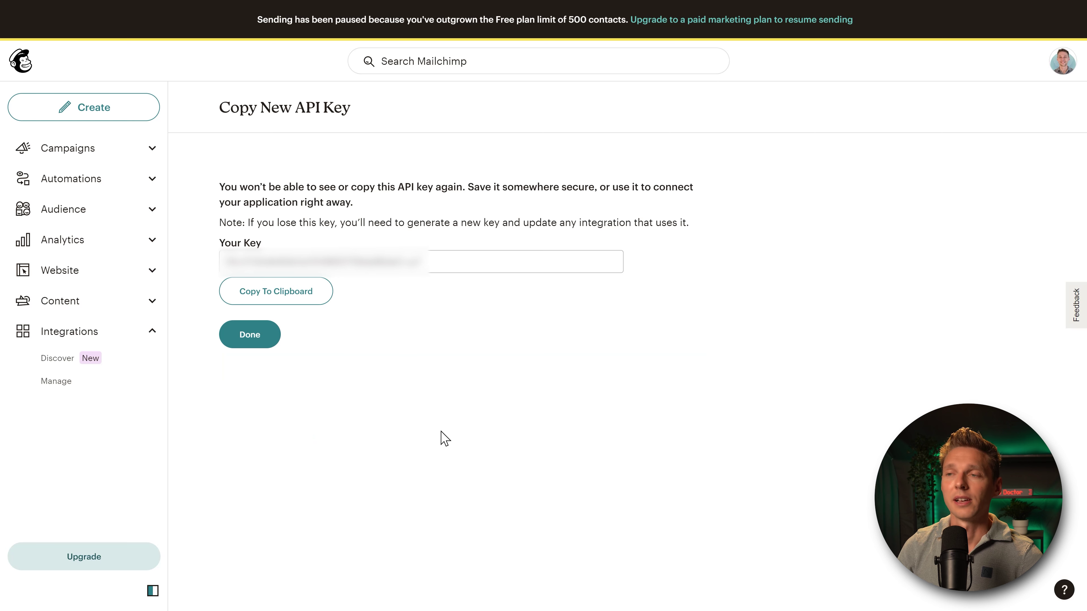
click(274, 296)
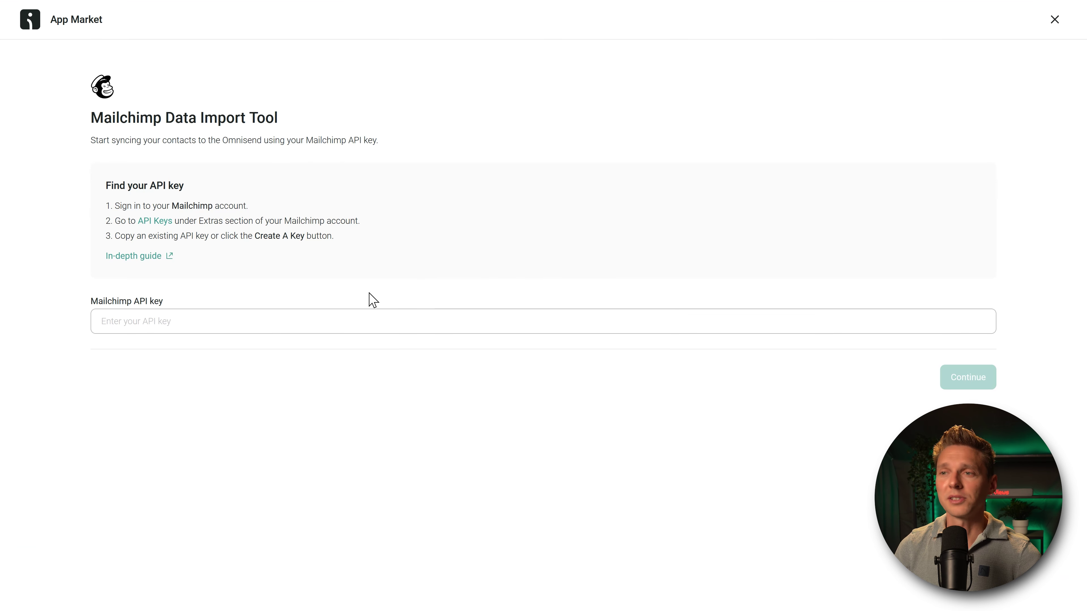
Step: Paste the Mailchimp API key, connect with Mailchimp tag syncing on, and close the app page
click(204, 318)
right_click(158, 322)
click(256, 418)
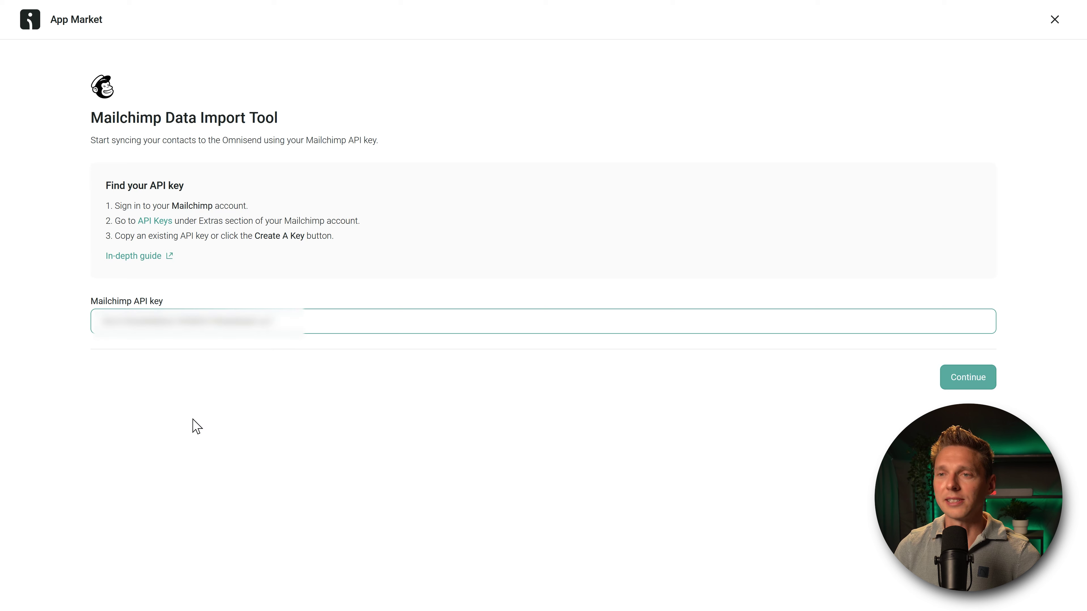
click(980, 381)
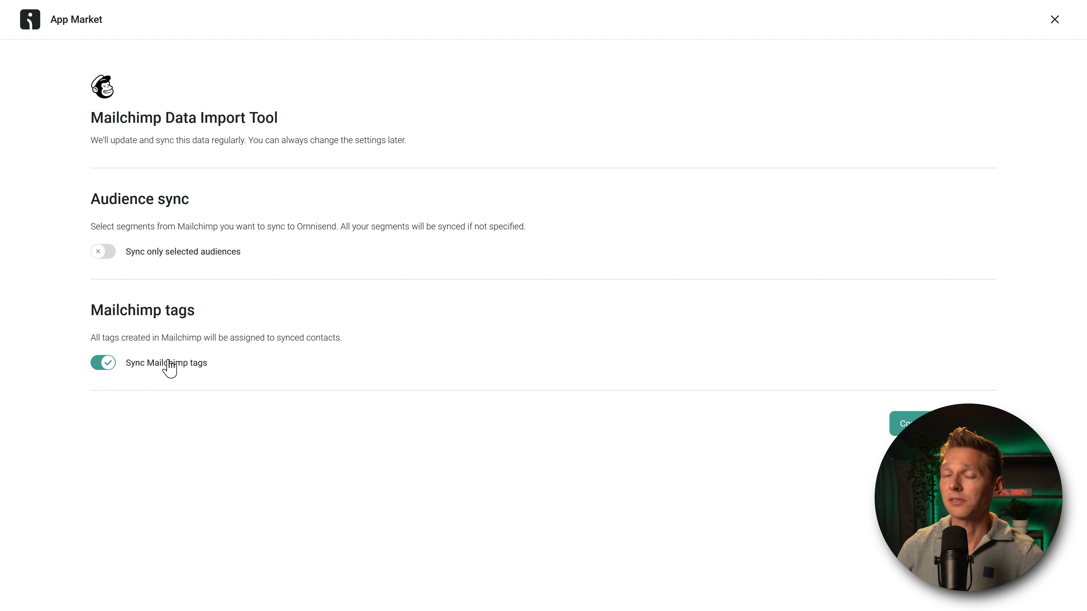
click(918, 424)
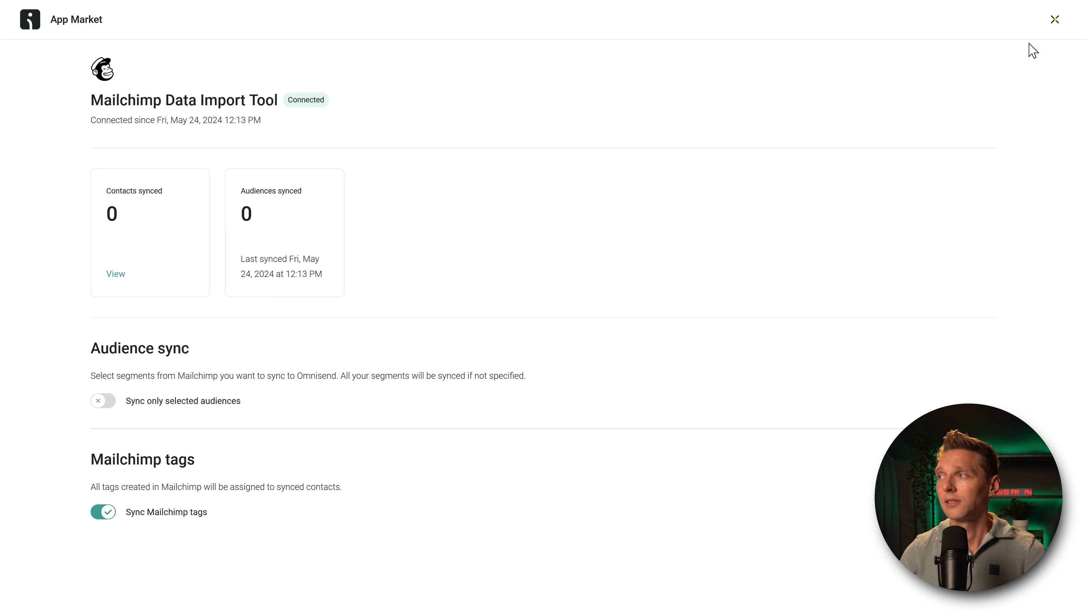
click(1055, 20)
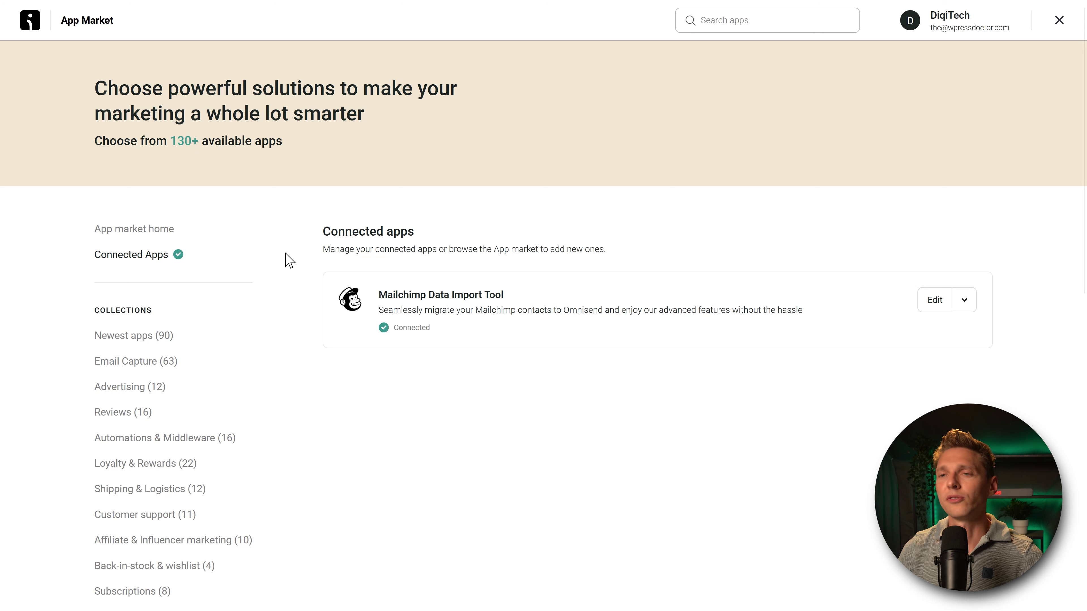
Step: Browse the Email Capture apps and view the Facebook Lead Ads app details
click(136, 364)
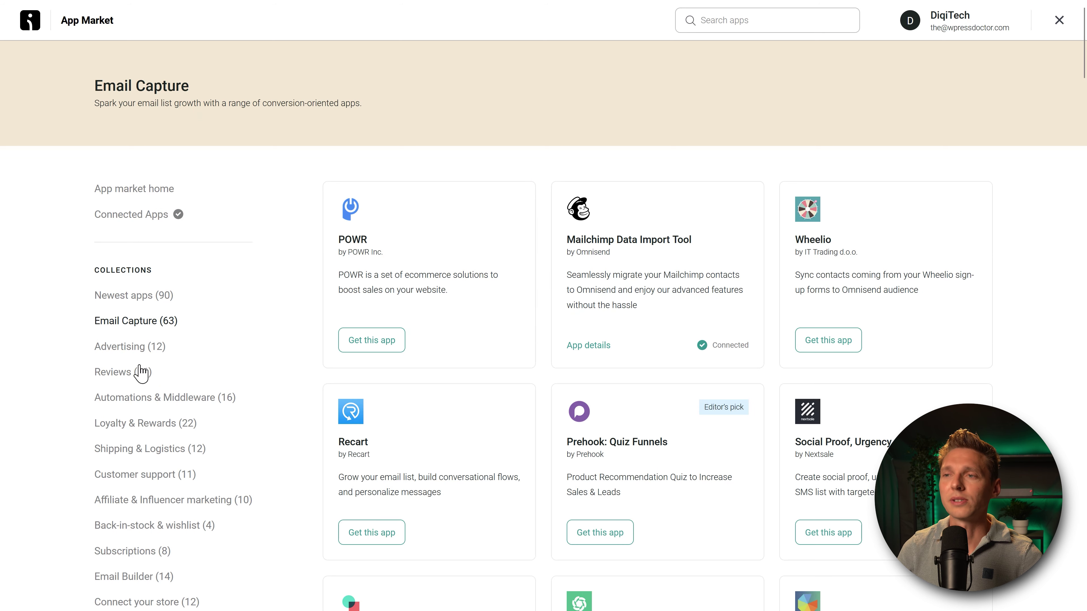
middle_click(994, 170)
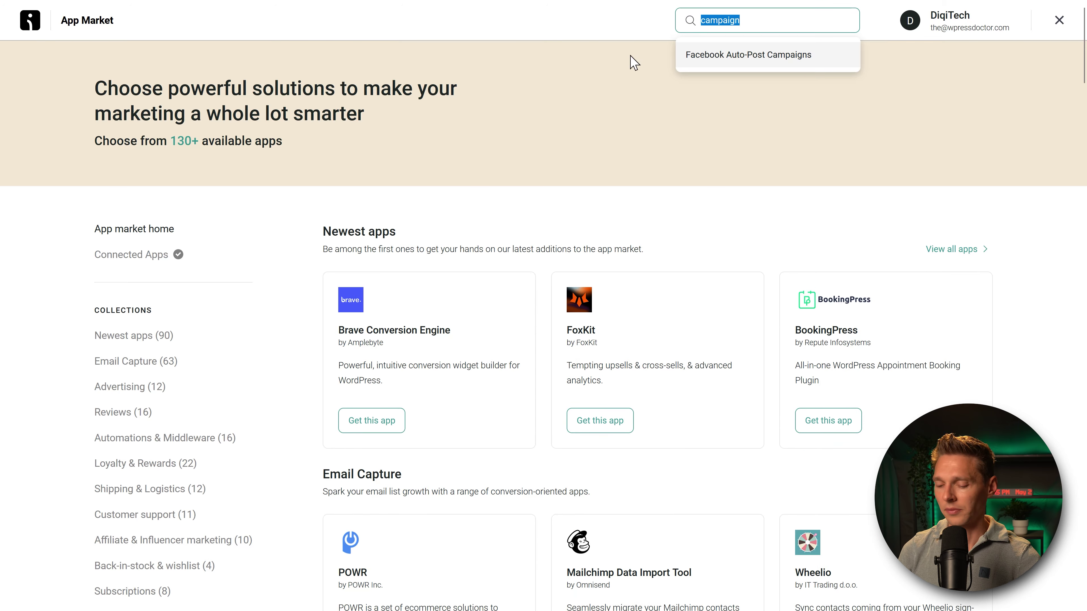
text(facebook)
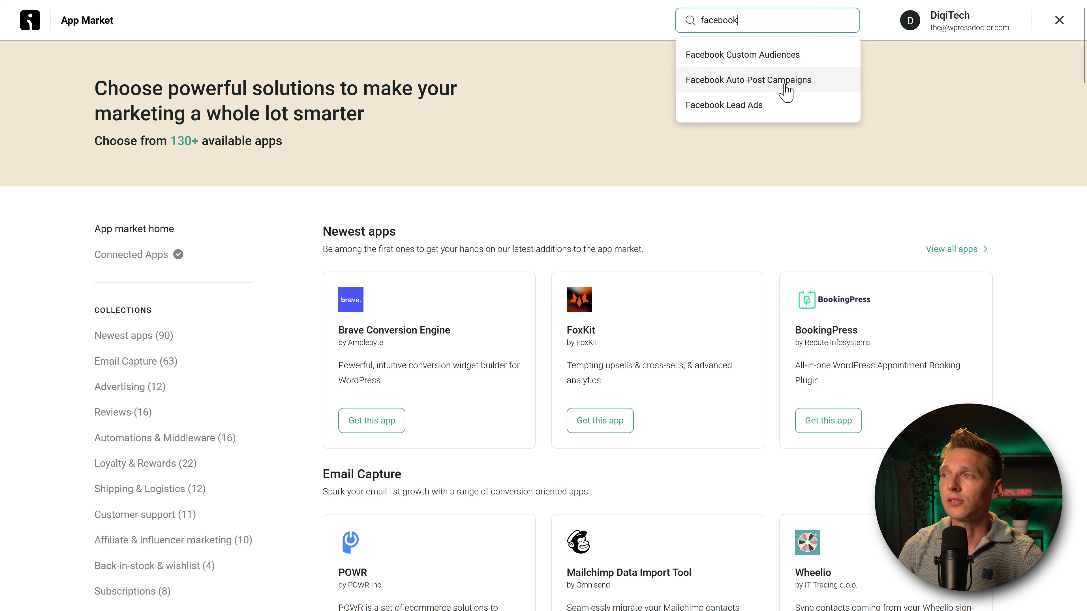
click(746, 105)
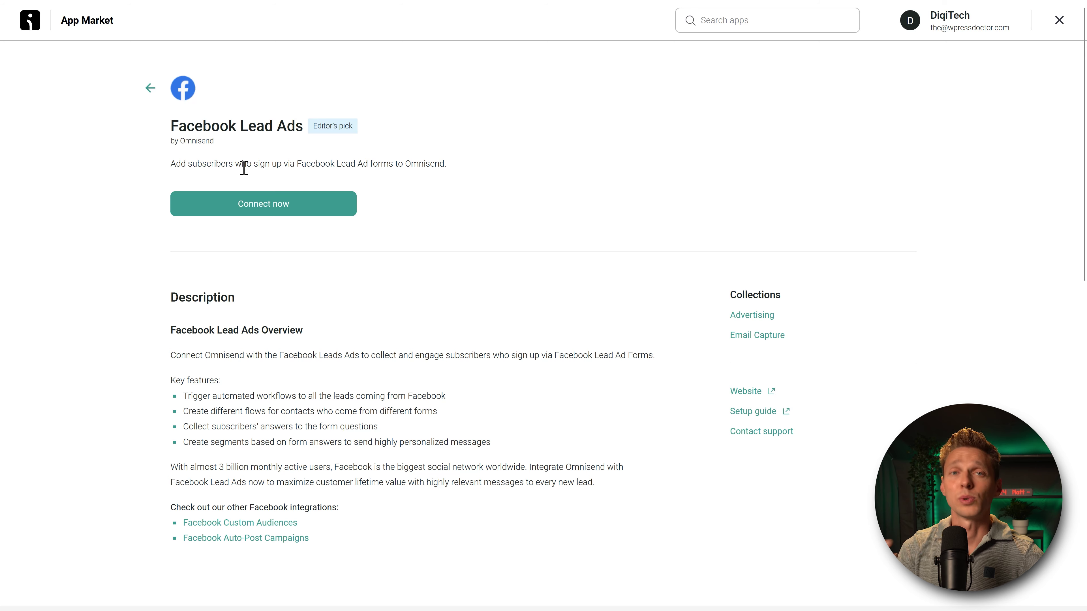
key(alt+Left)
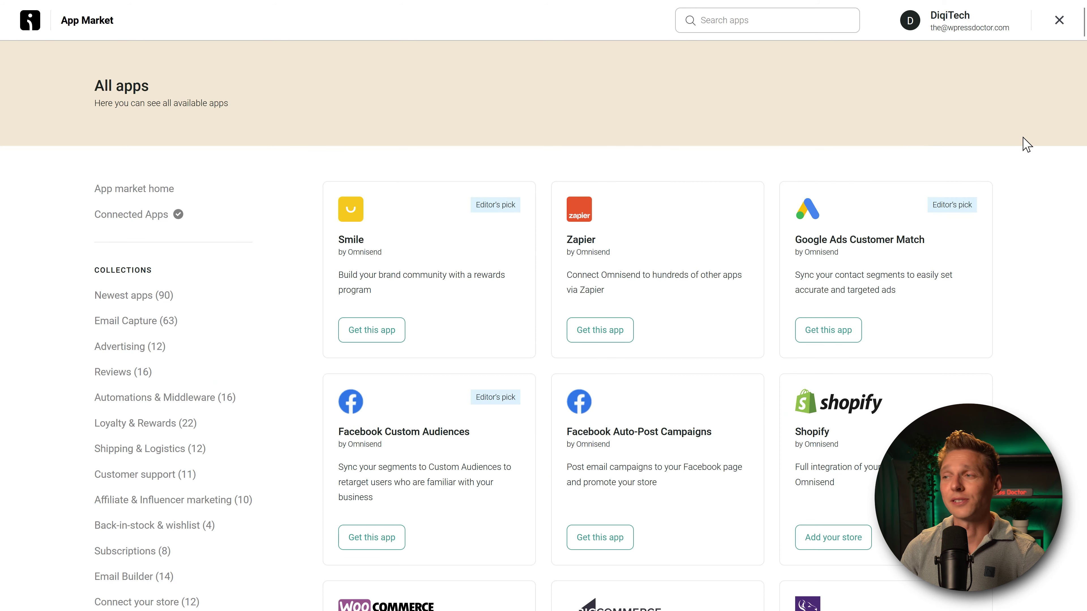
Step: Scroll the App Market listing, then close it to return to the dashboard
middle_click(1025, 136)
scroll(1025, 136, down, 4)
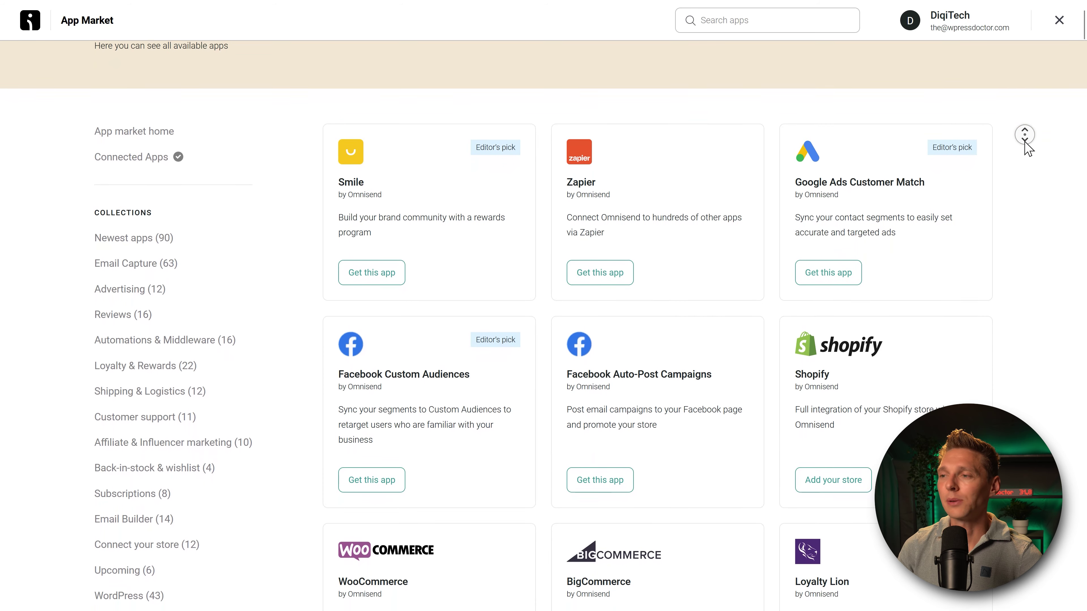
scroll(1025, 137, down, 19)
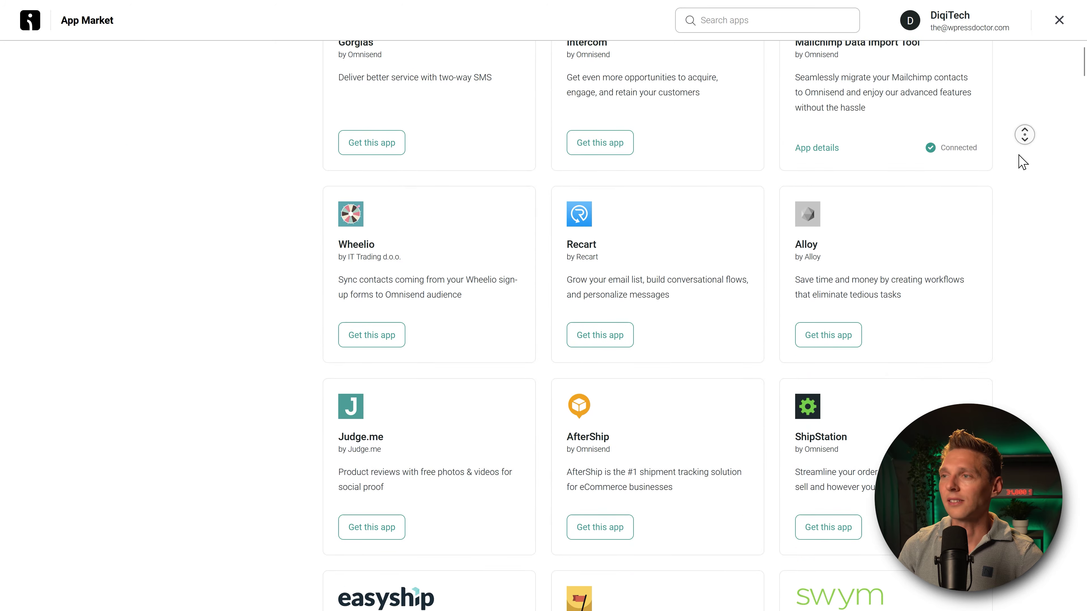
scroll(1025, 136, down, 18)
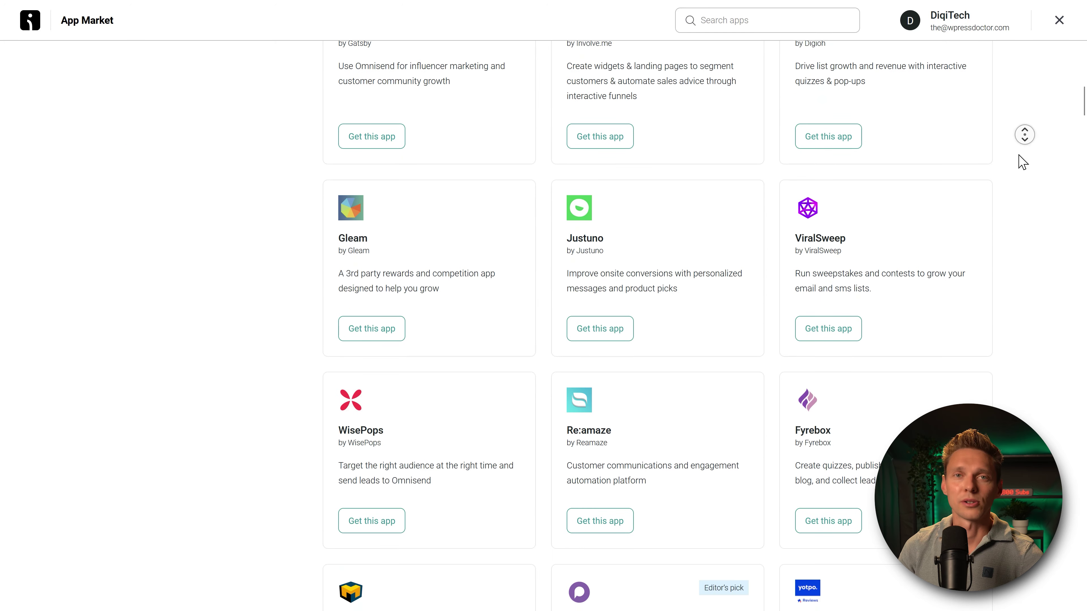
scroll(1025, 136, down, 1)
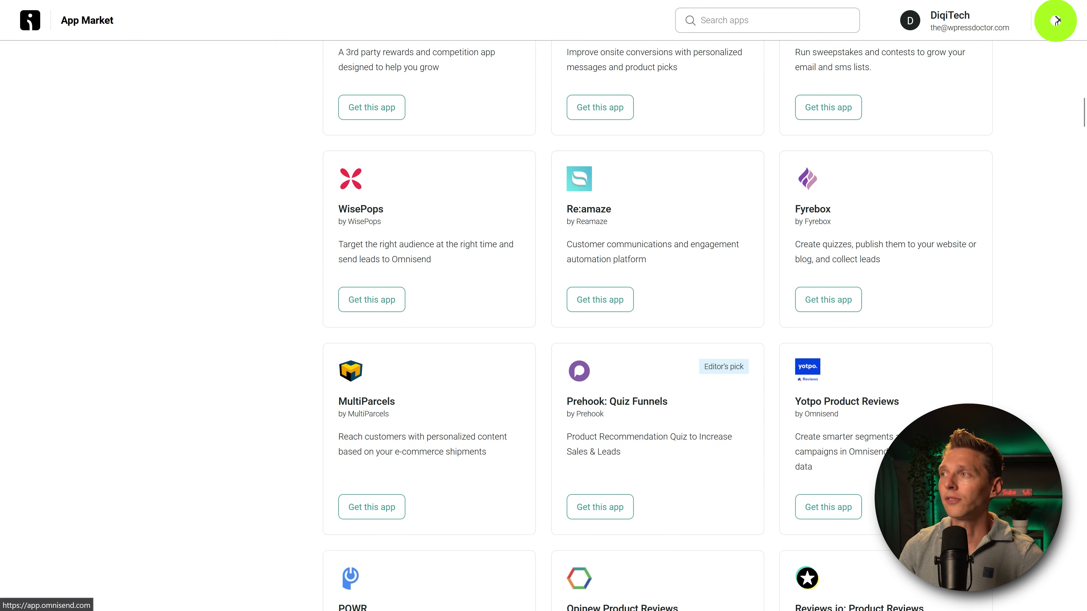
click(1059, 20)
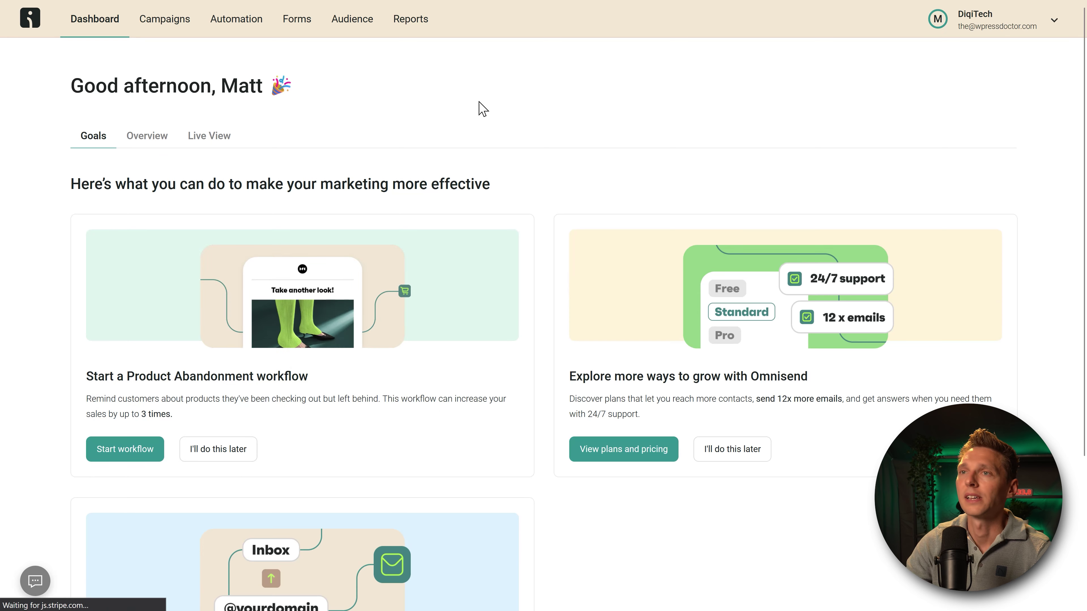
Step: Go via Audience to the Campaigns list showing the 'DumbWatch PRO campaign spring 2024' draft
click(354, 33)
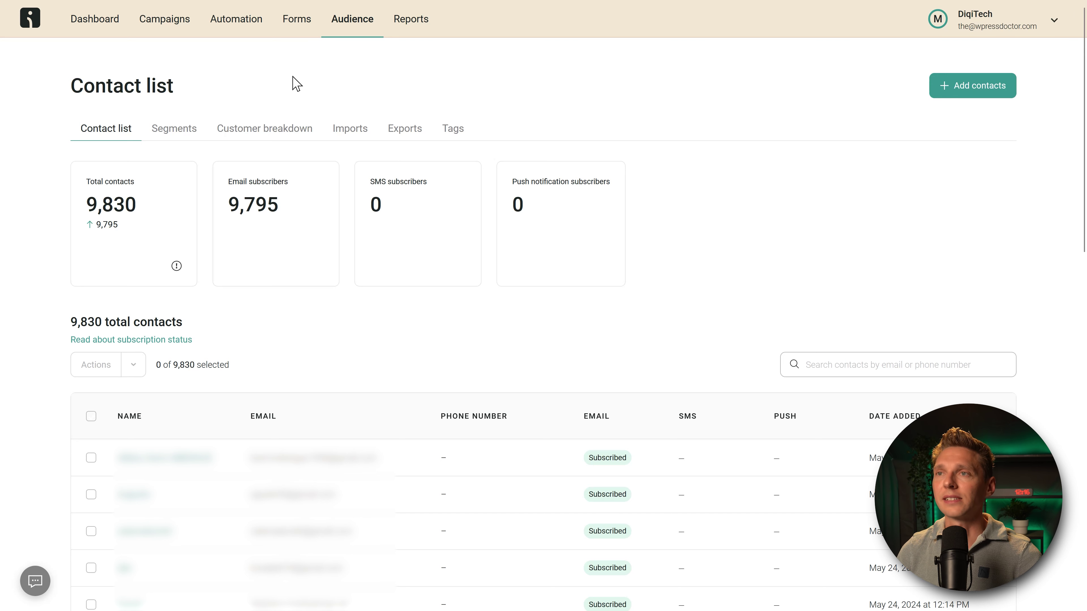
click(172, 26)
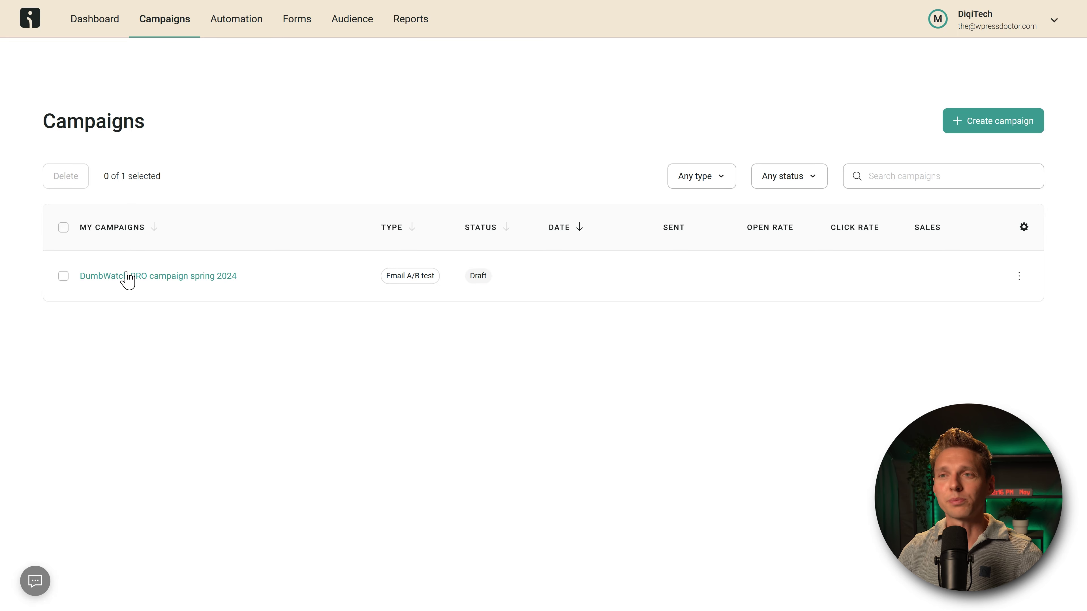
Step: Switch the DumbWatch draft's recipients to 'Let me choose segments' and start creating a segment
click(196, 278)
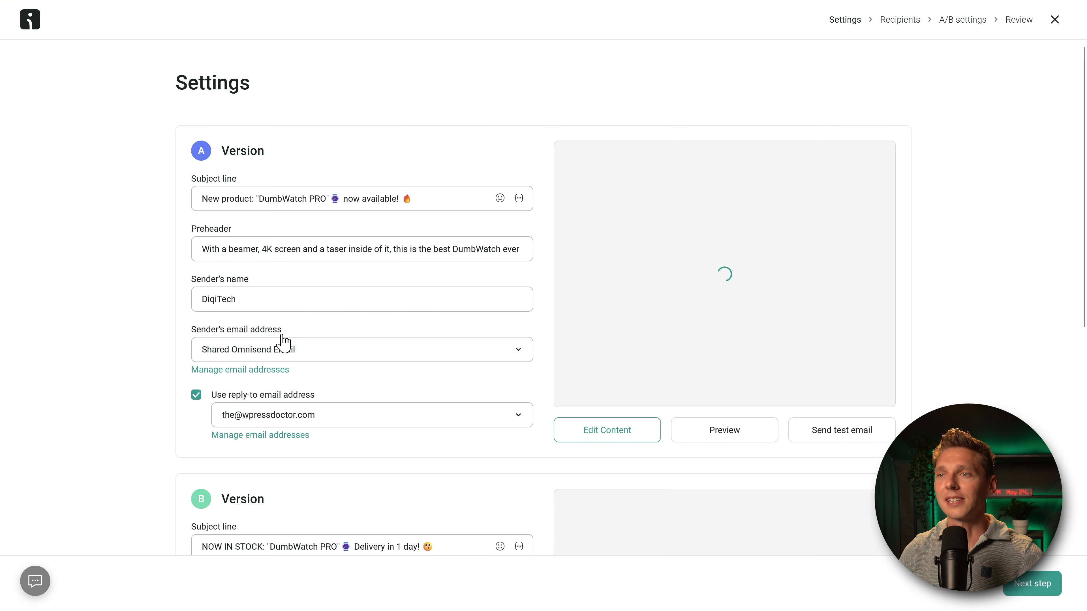
scroll(980, 236, down, 6)
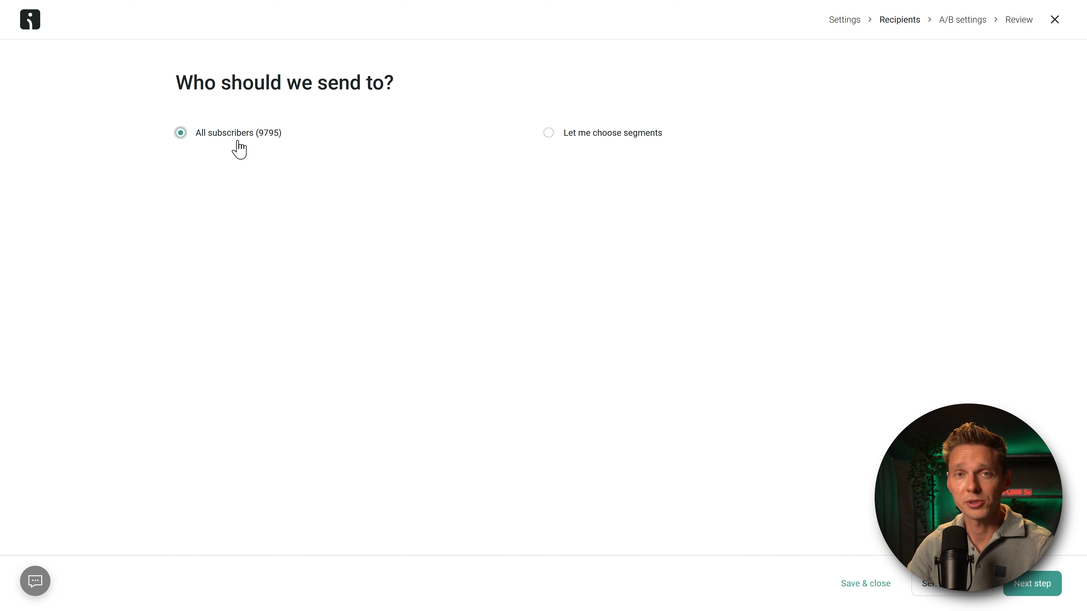
click(608, 134)
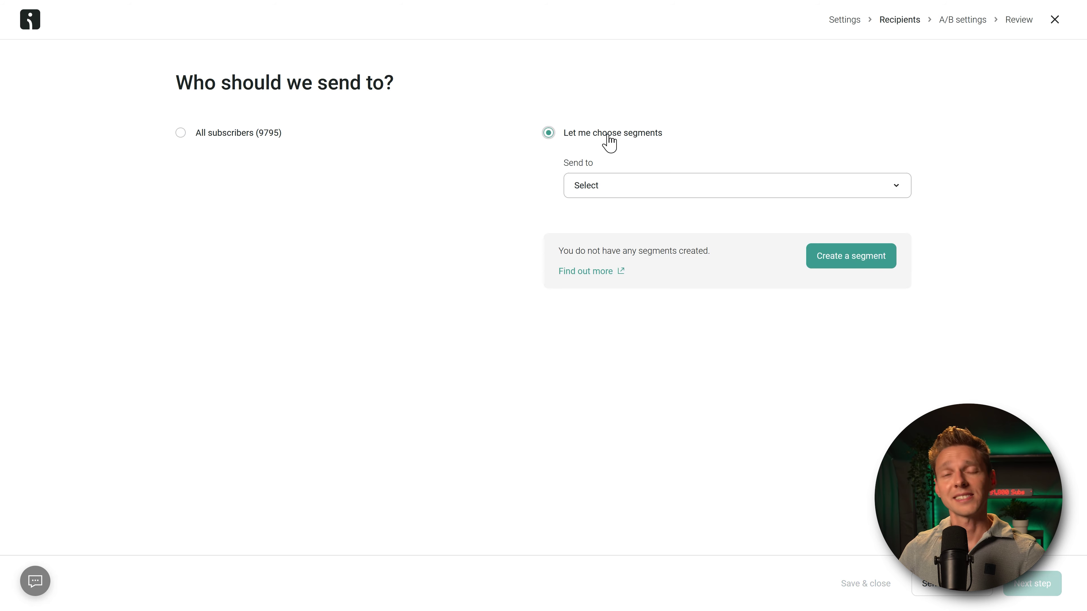
click(623, 192)
click(509, 214)
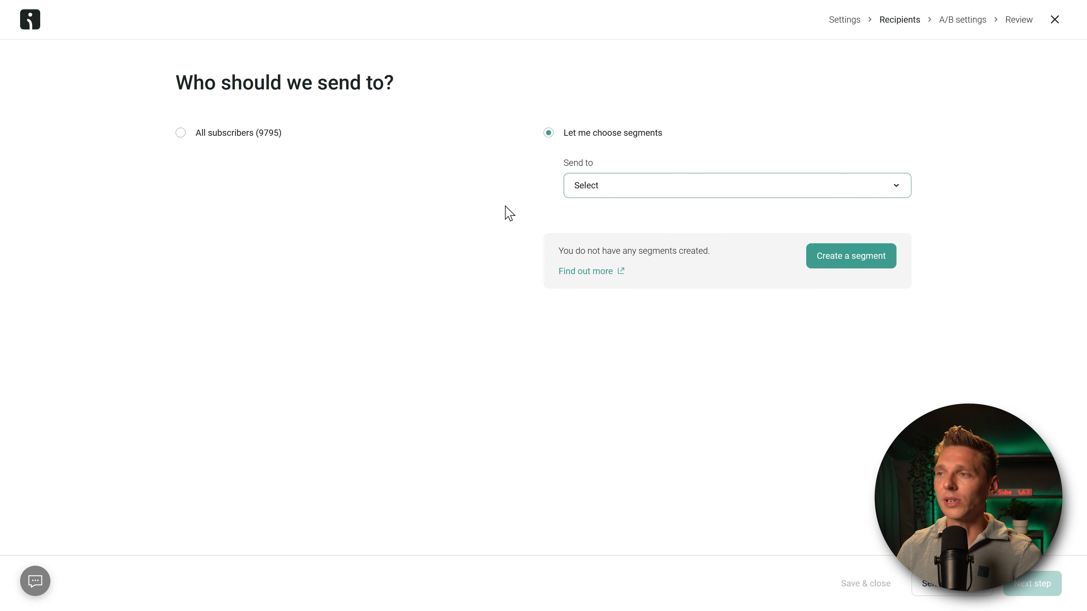
click(851, 257)
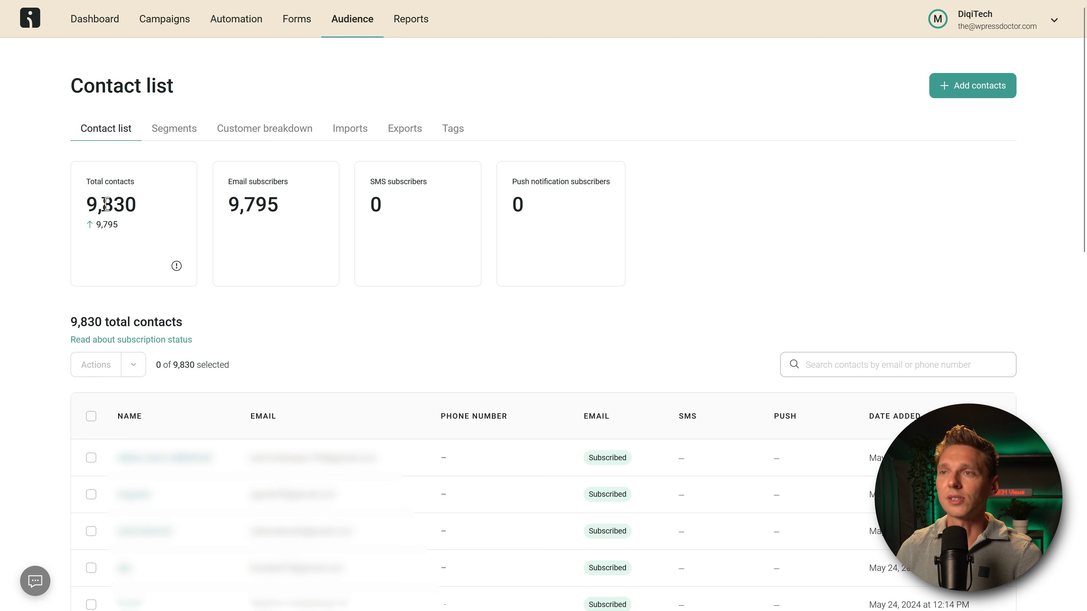
Step: Browse the 25 imported contact tags, then switch to the still-empty Segments list
click(458, 131)
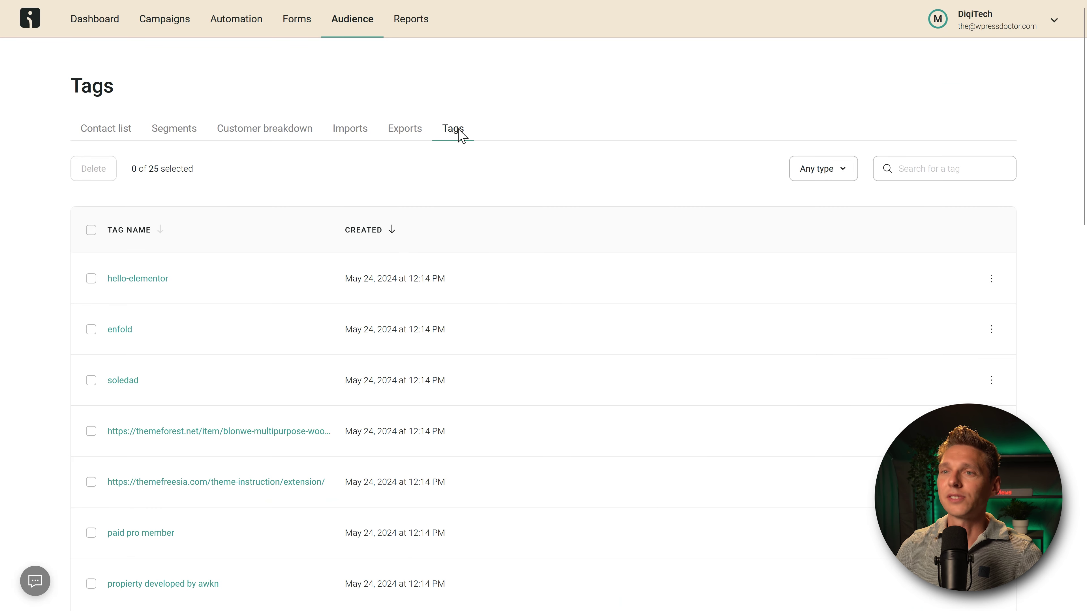
scroll(550, 566, down, 10)
middle_click(550, 566)
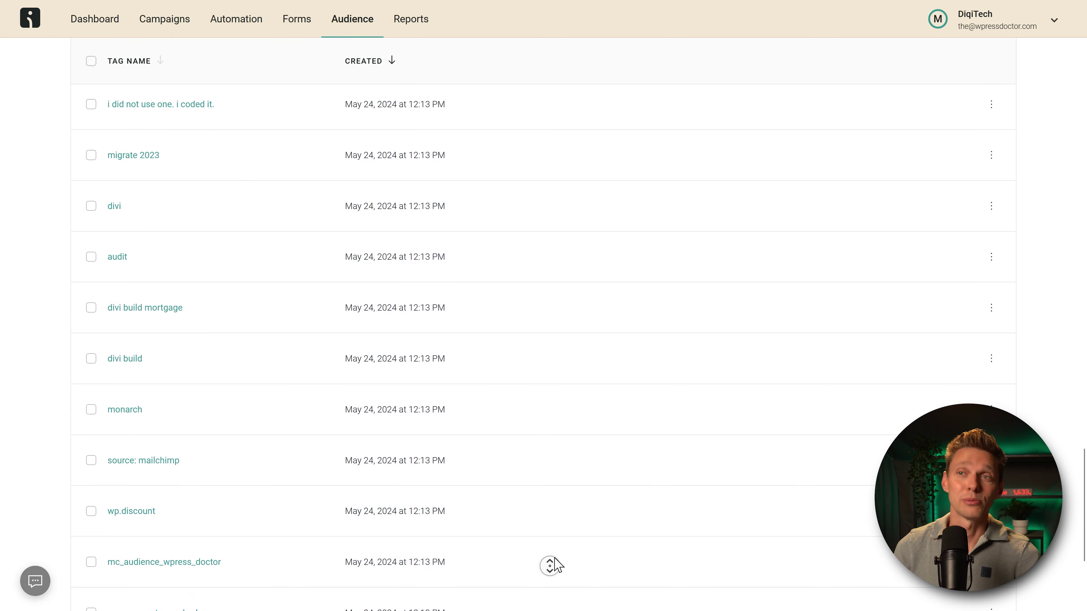
scroll(557, 565, up, 1)
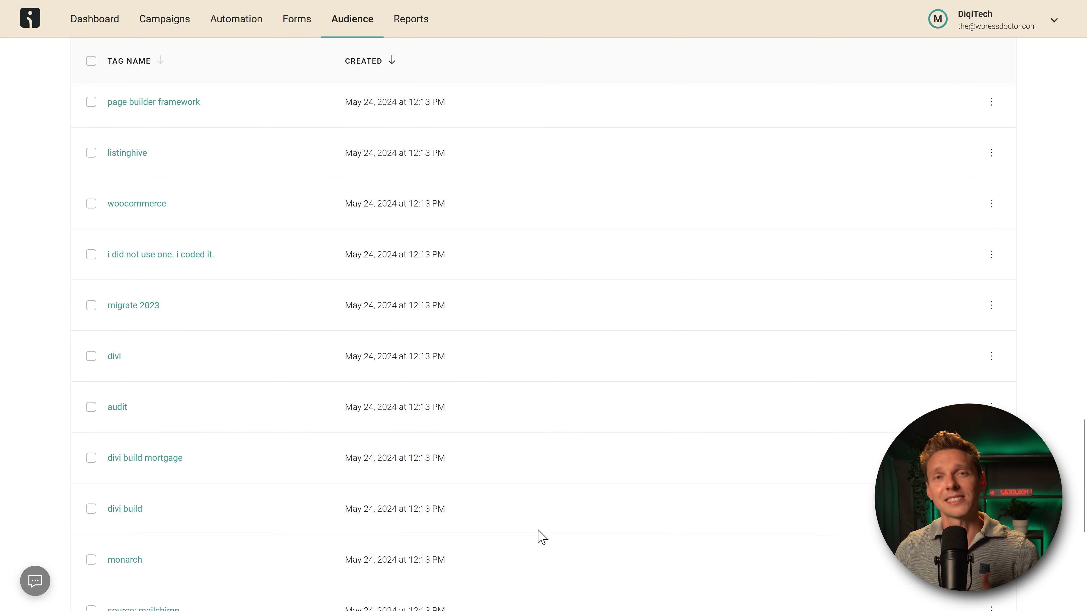
scroll(508, 446, up, 15)
click(169, 136)
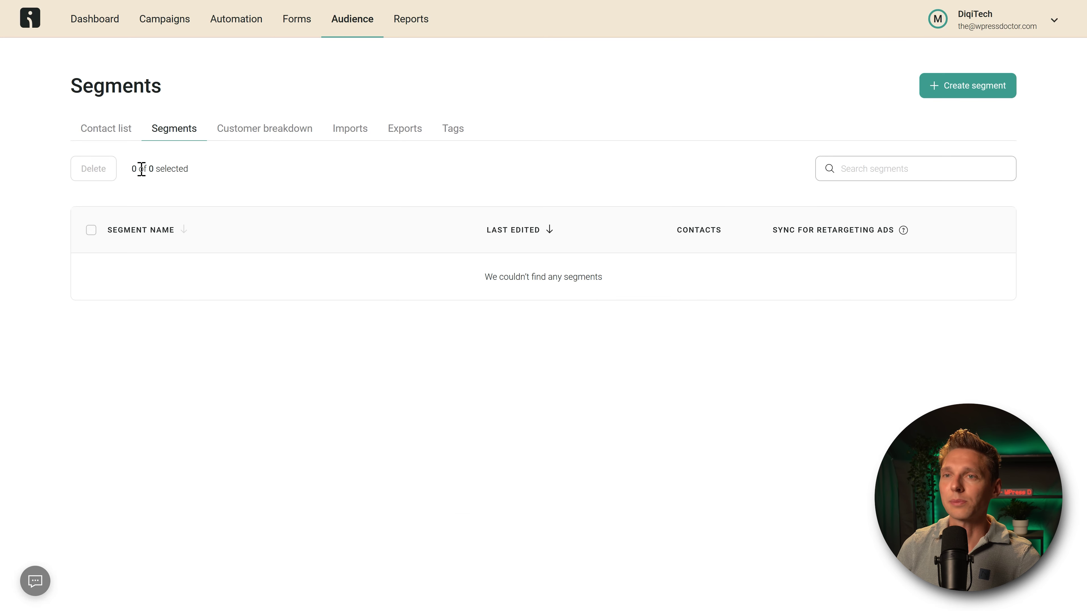
Step: Start a new segment from scratch with a Tag filter condition
click(966, 88)
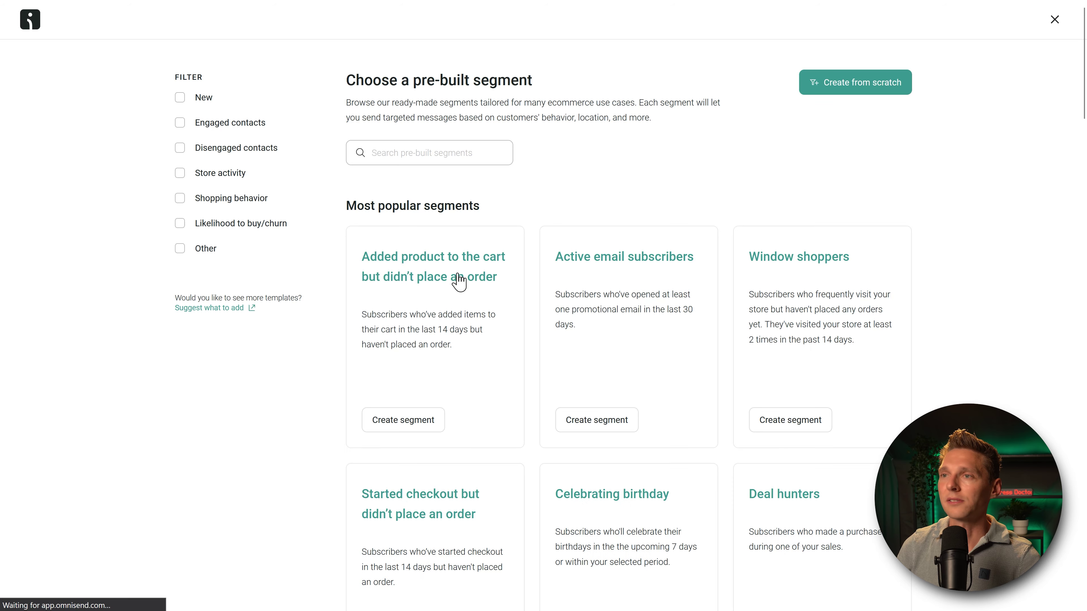
click(866, 90)
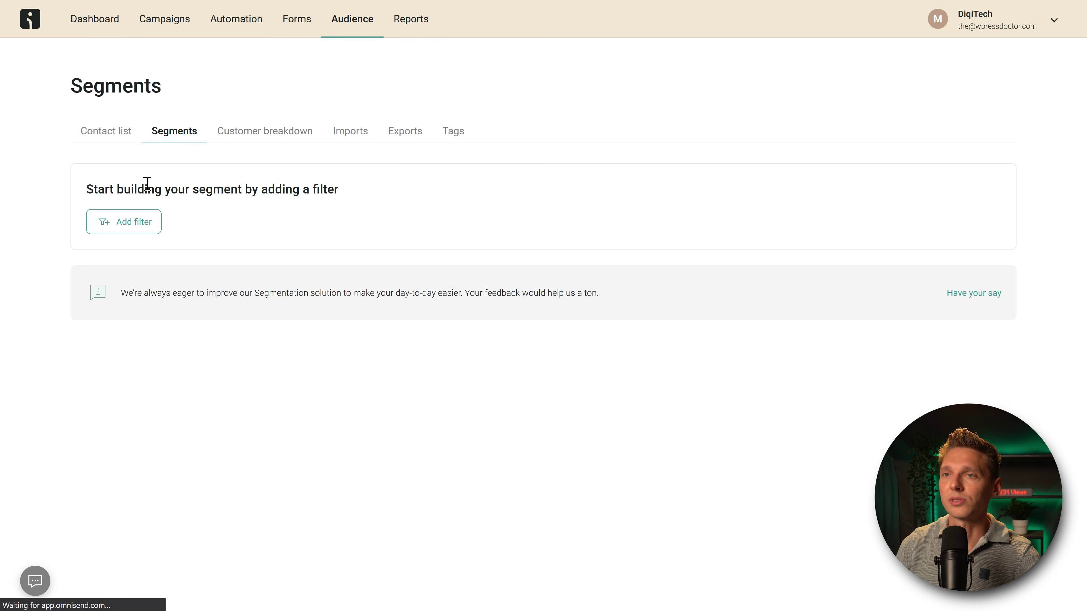
click(134, 227)
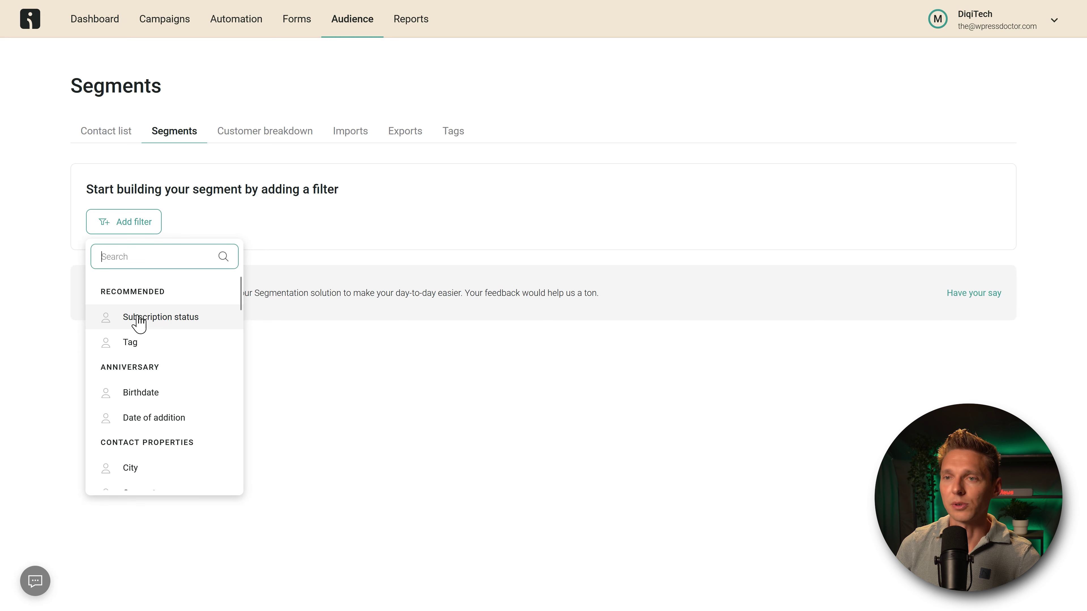
click(129, 344)
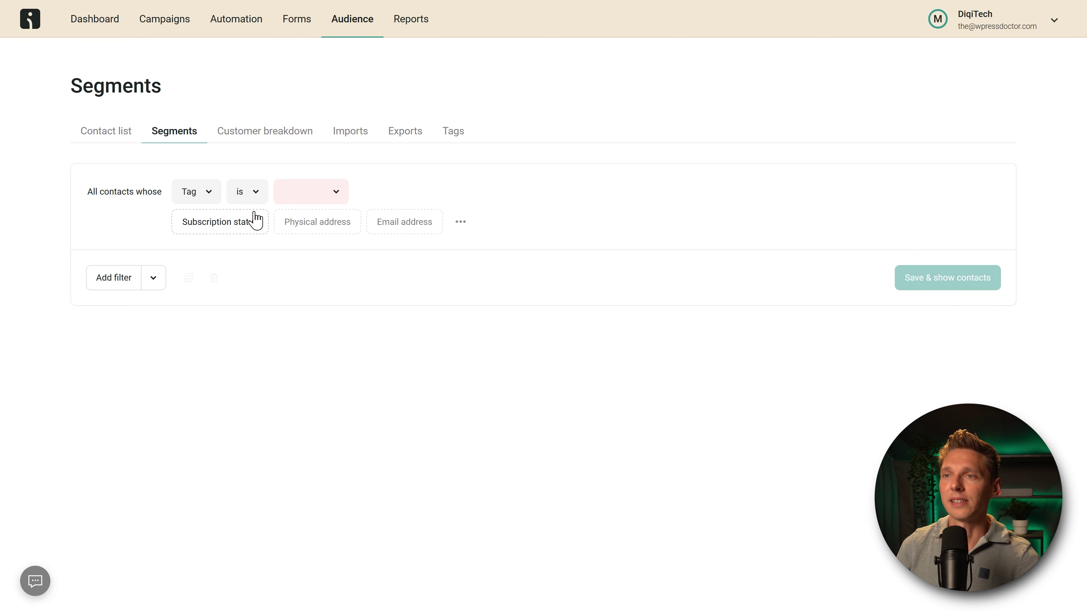
Step: Select the five divi tags: divi, divi build, divi build mortgage, divi theme, none - built with divi
click(340, 199)
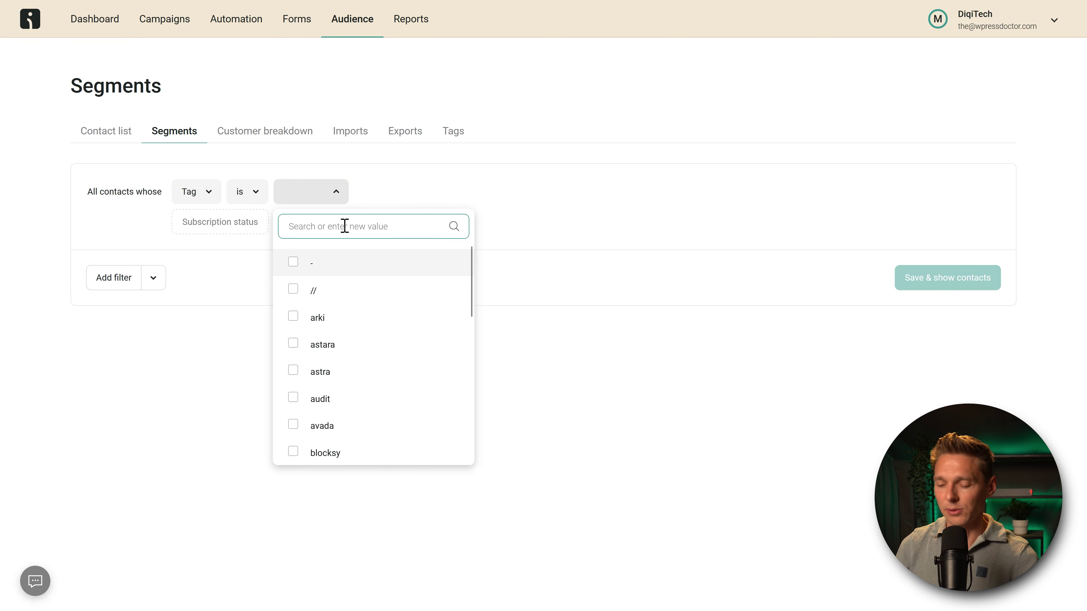
text(divi)
click(294, 262)
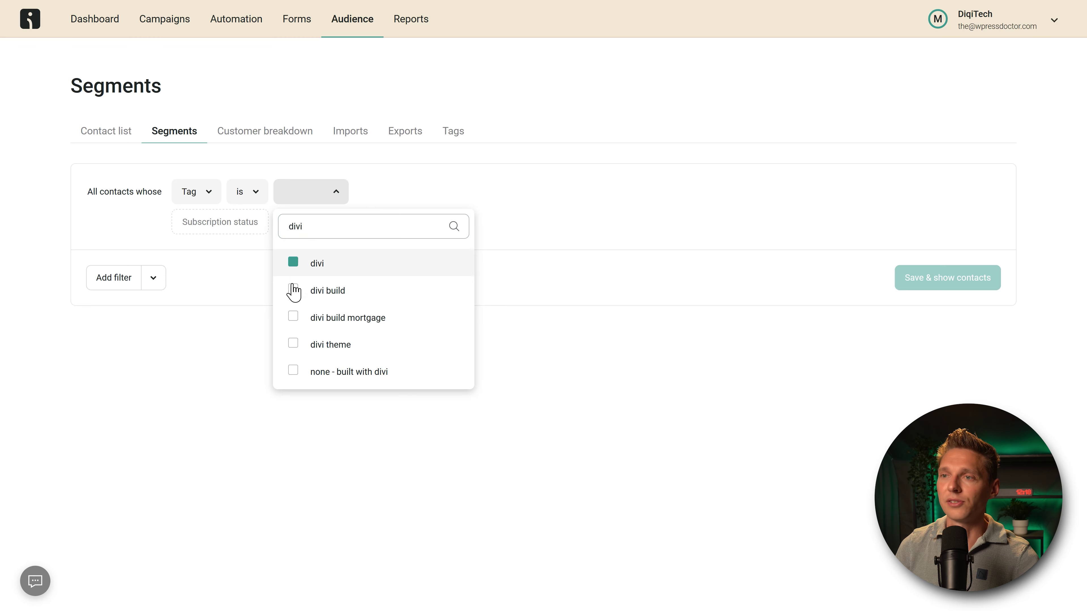
click(293, 289)
click(293, 316)
click(293, 343)
click(293, 371)
click(374, 448)
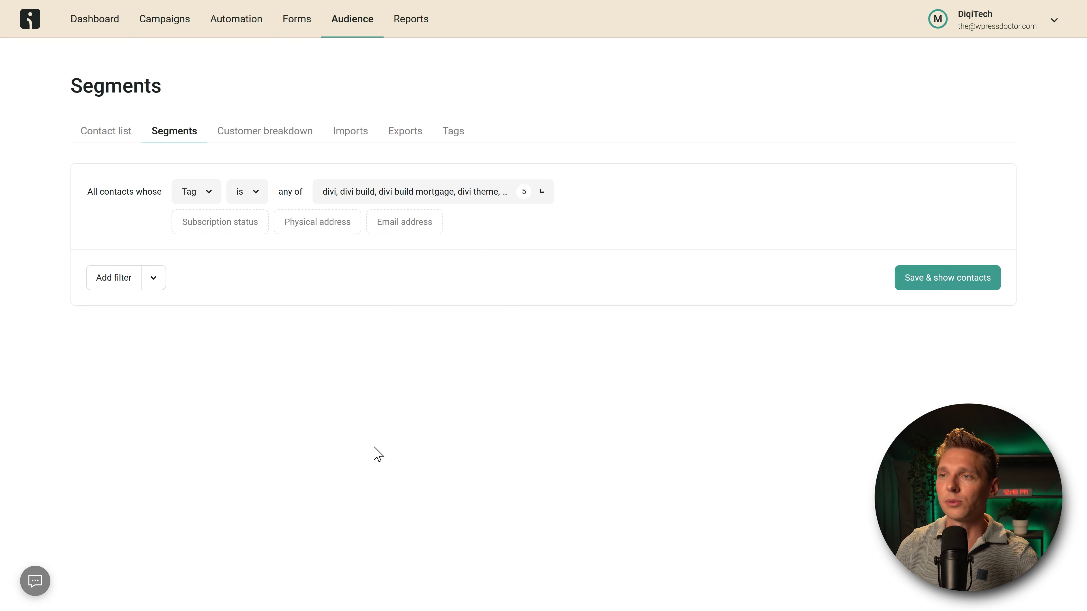
Step: Save the segment as 'Divi' and return to the segments list
click(950, 286)
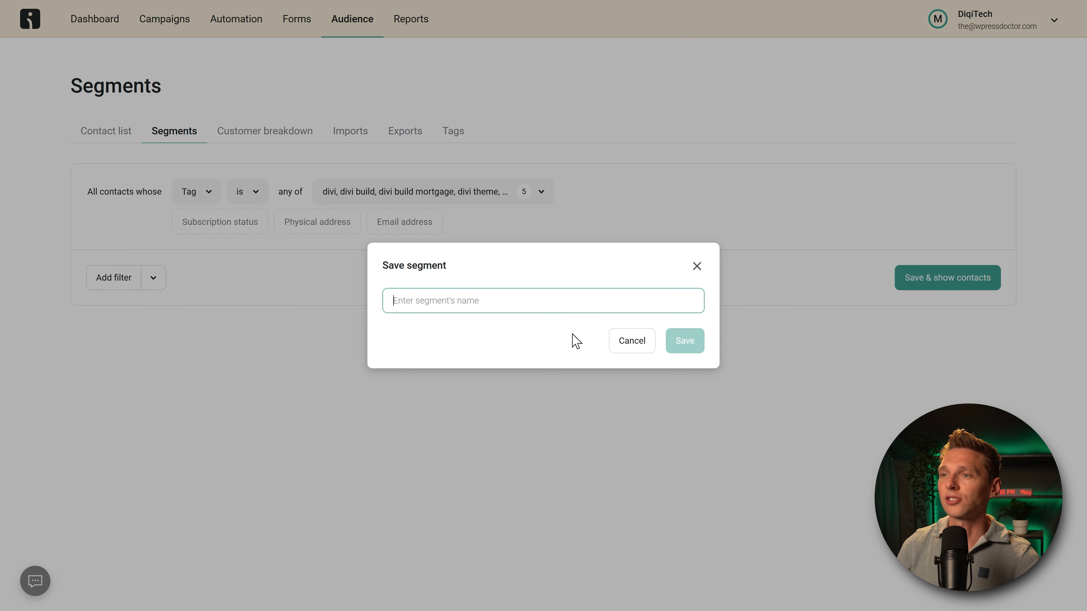
text(Divi)
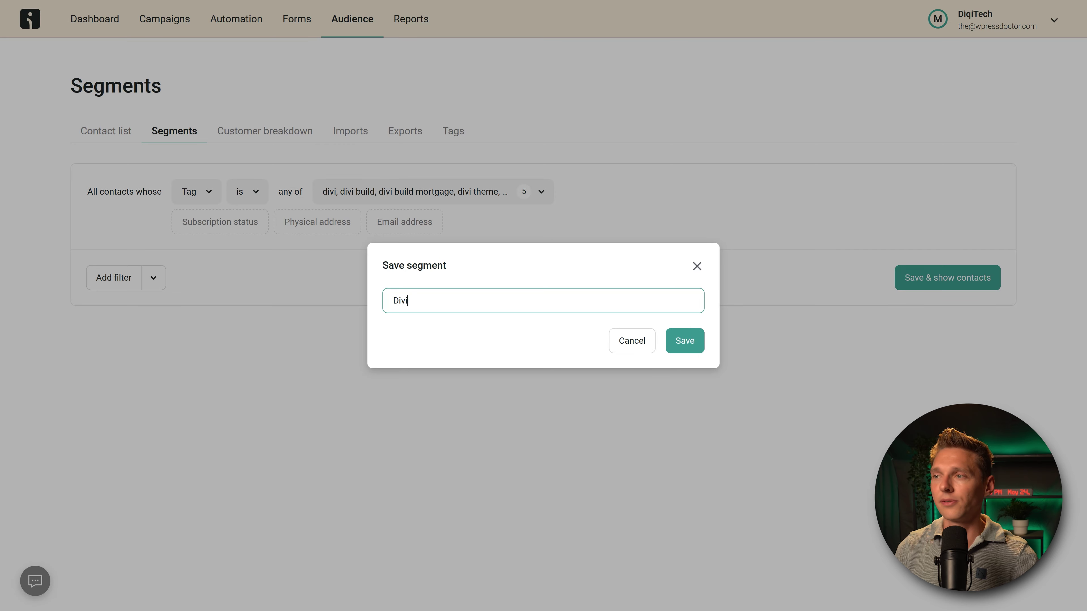
click(687, 345)
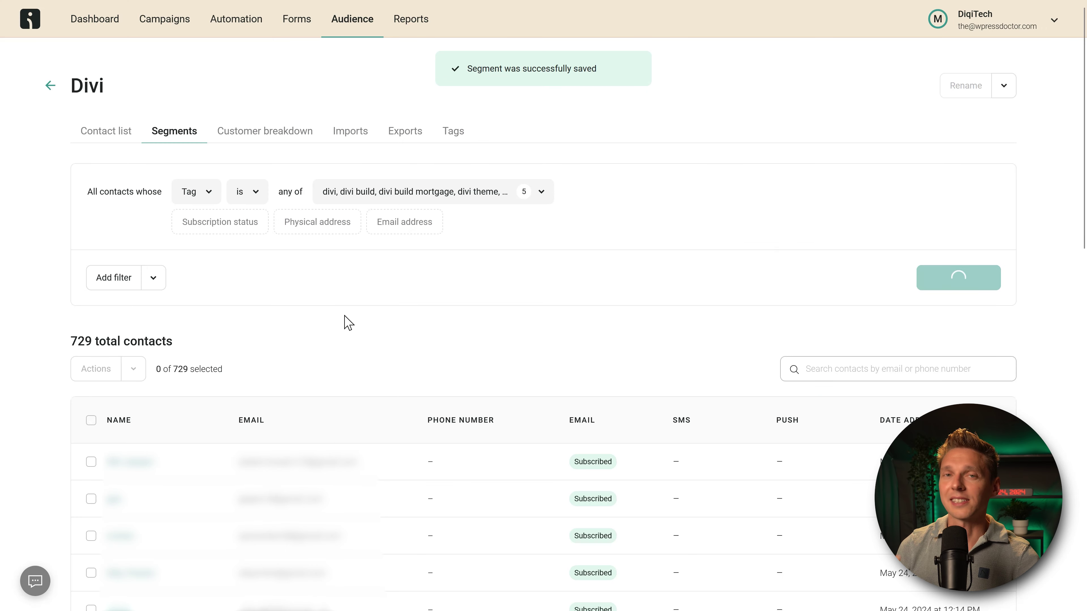
double_click(77, 341)
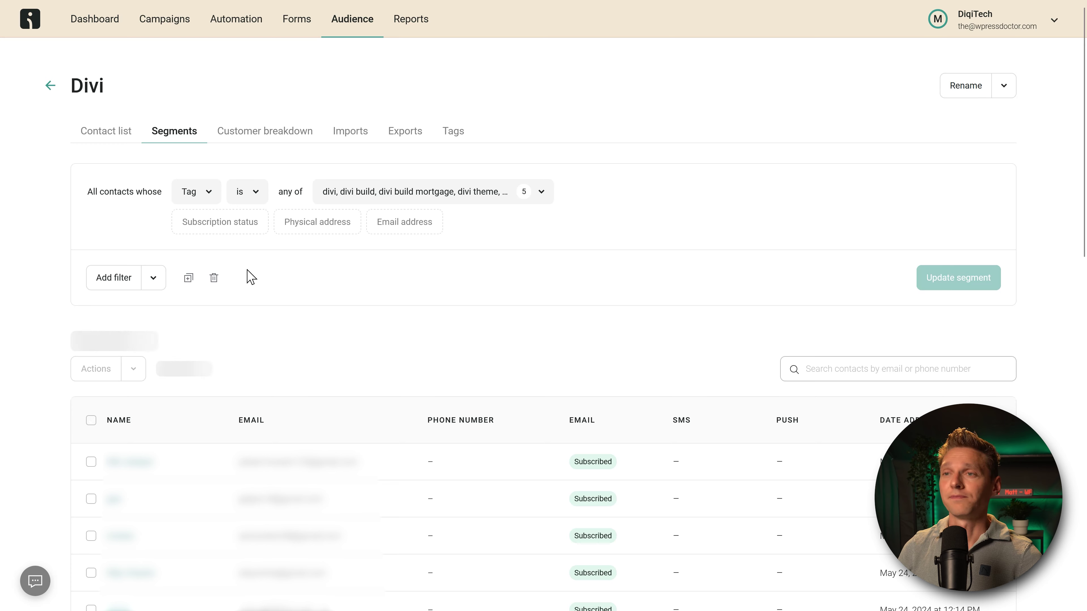
click(49, 87)
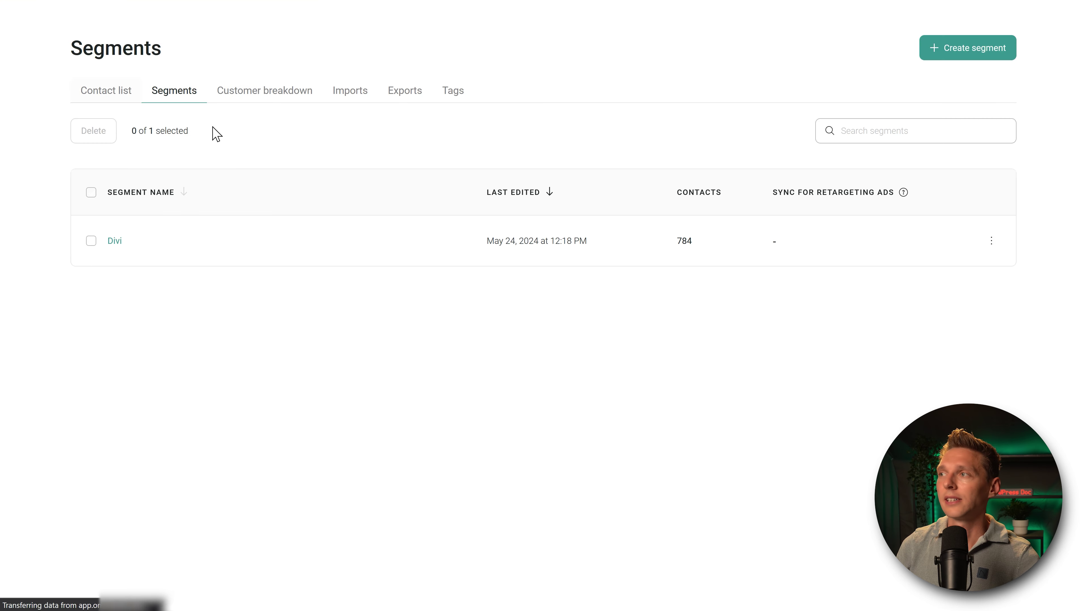
Step: Start another segment from scratch with a Tag filter condition
click(982, 92)
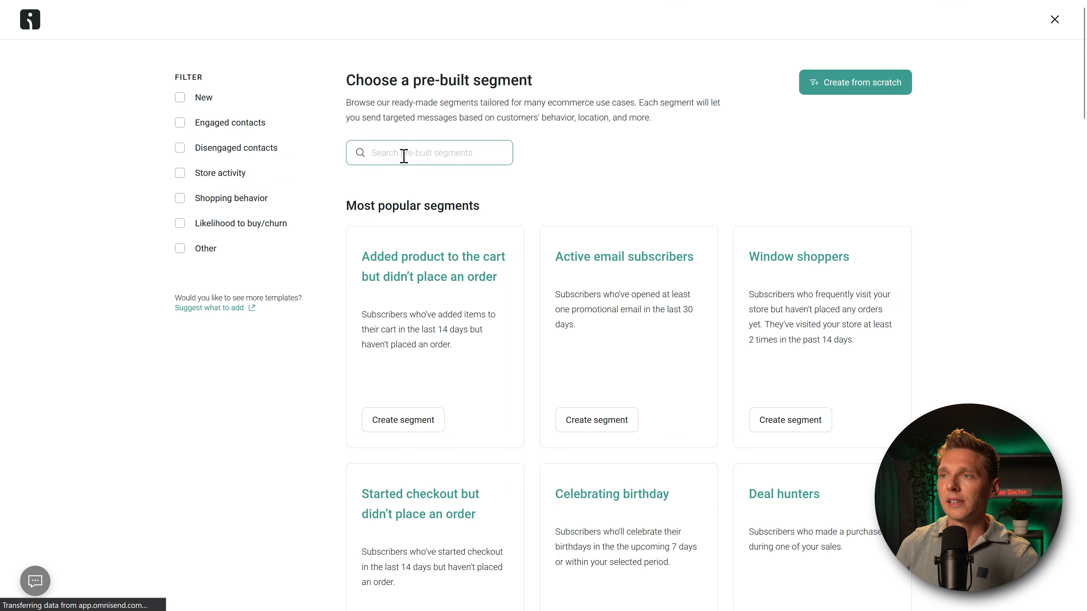
click(849, 90)
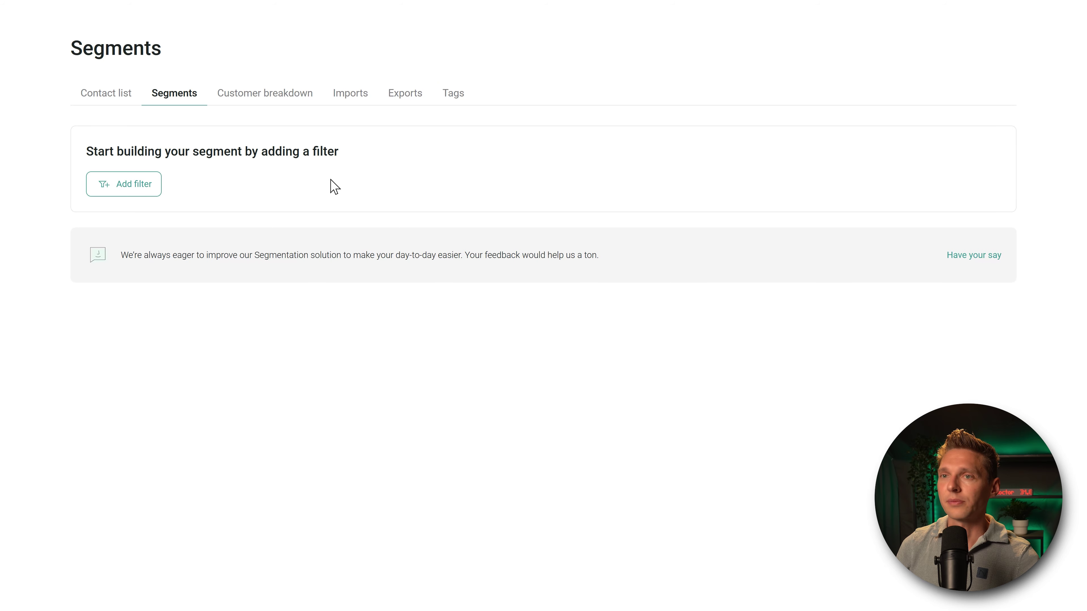
click(131, 190)
click(137, 342)
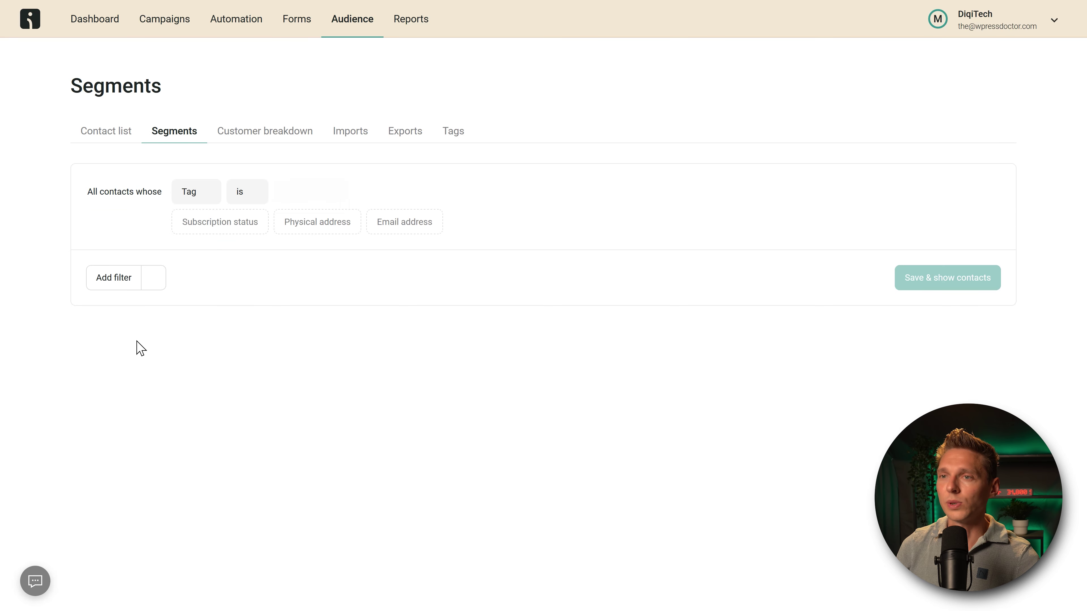
Step: Select the hello elementor, hello-elementor and hello tags for the filter
click(328, 199)
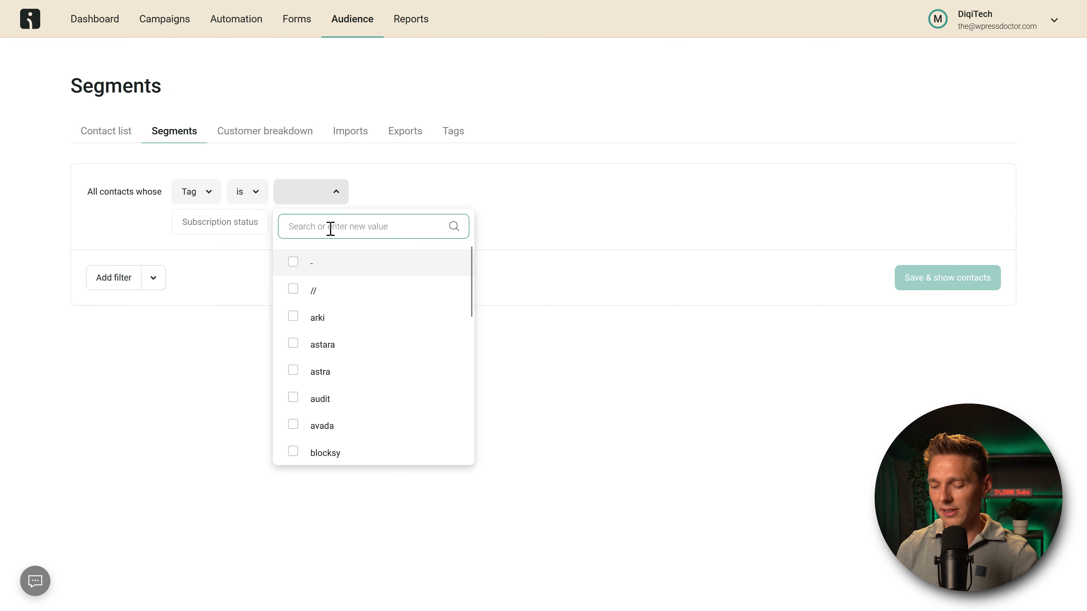
text(elemen)
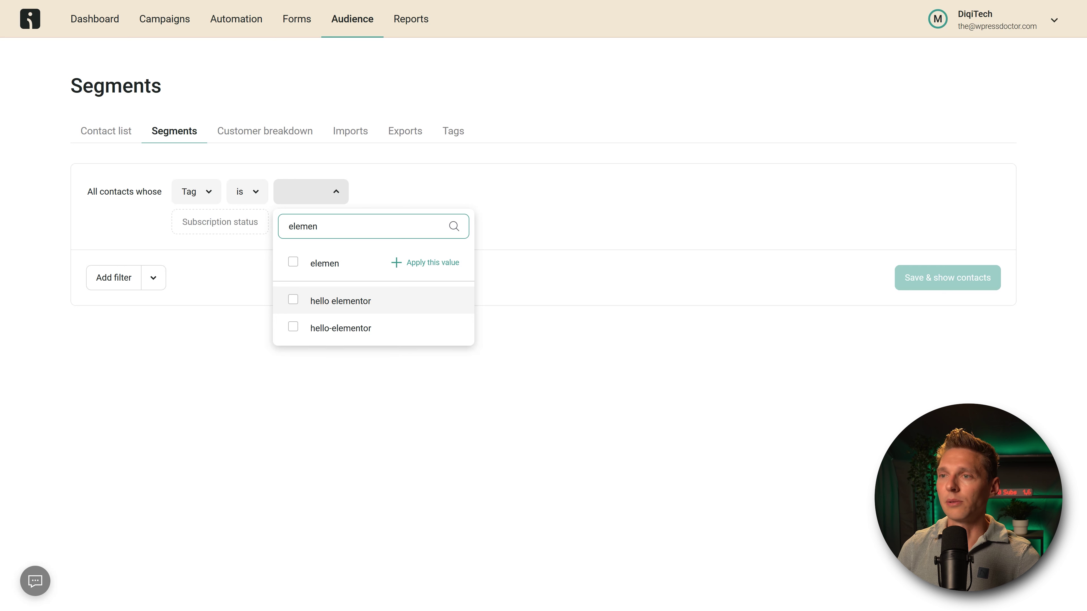
click(294, 300)
click(293, 328)
drag(318, 227, 285, 231)
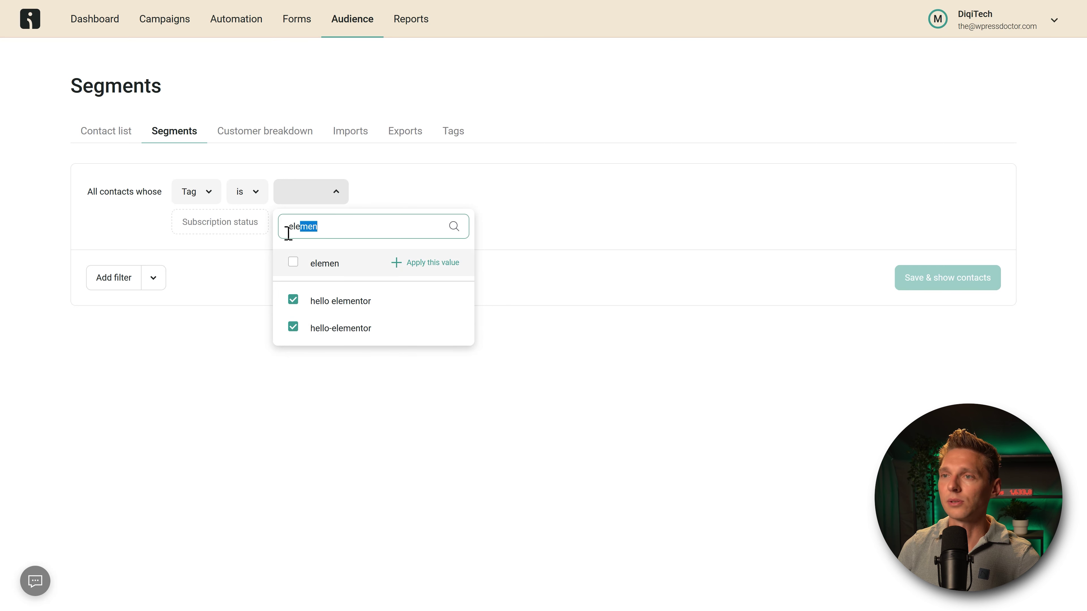
text(e)
key(BackSpace)
text(hello)
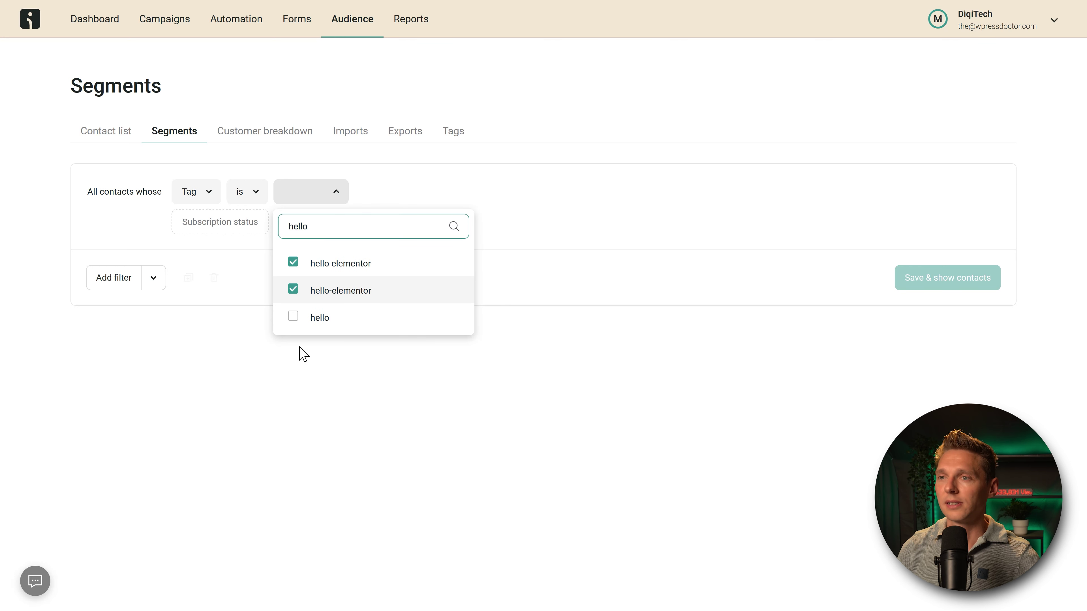
click(293, 317)
click(337, 352)
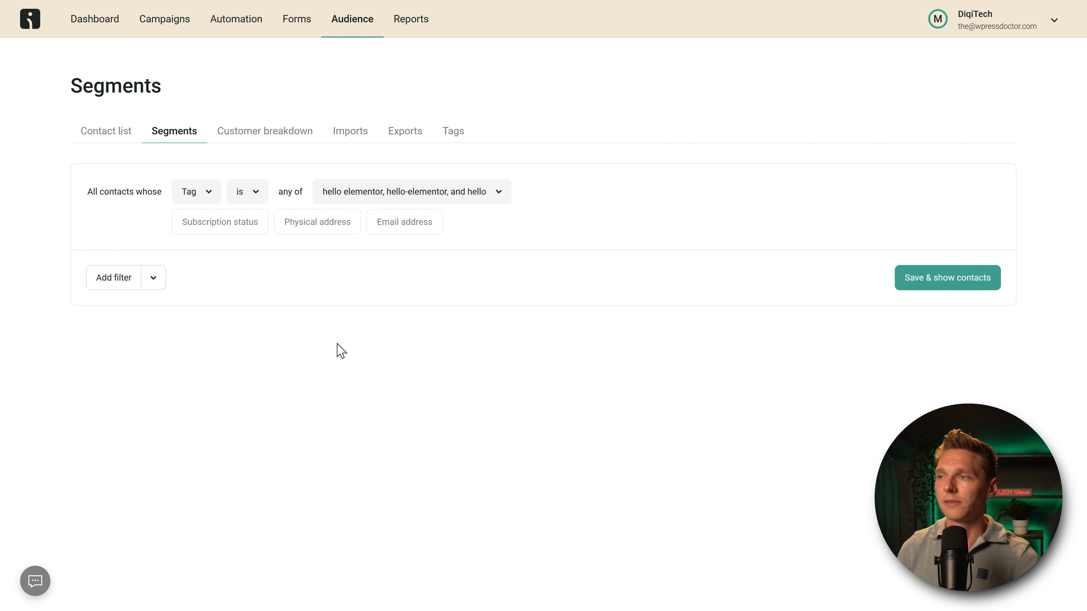
Step: Save the segment as 'Elementor' and return to the segments list
click(946, 291)
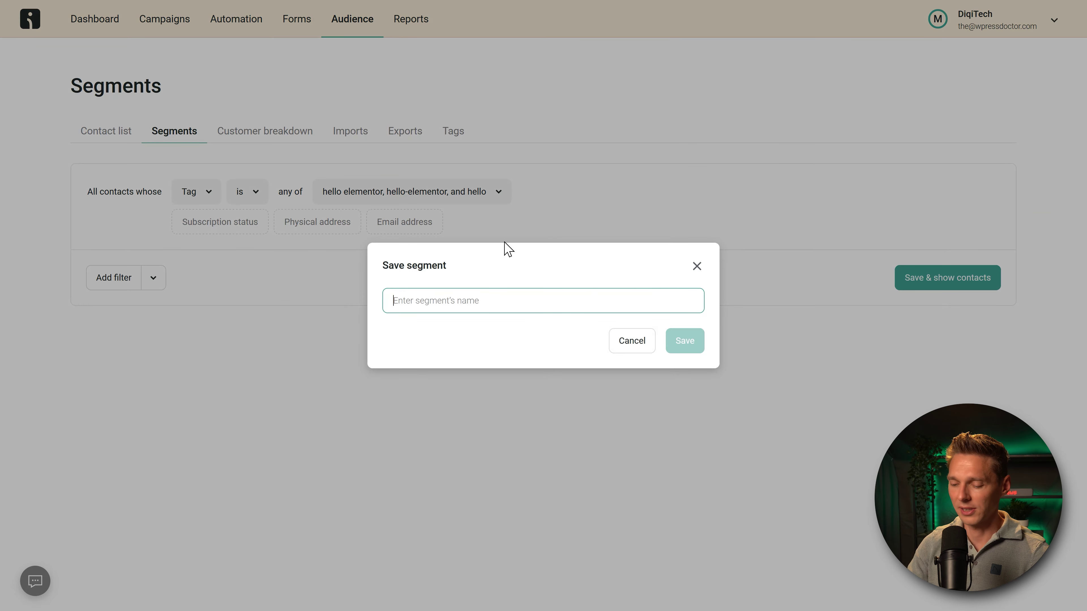
text(Elementor)
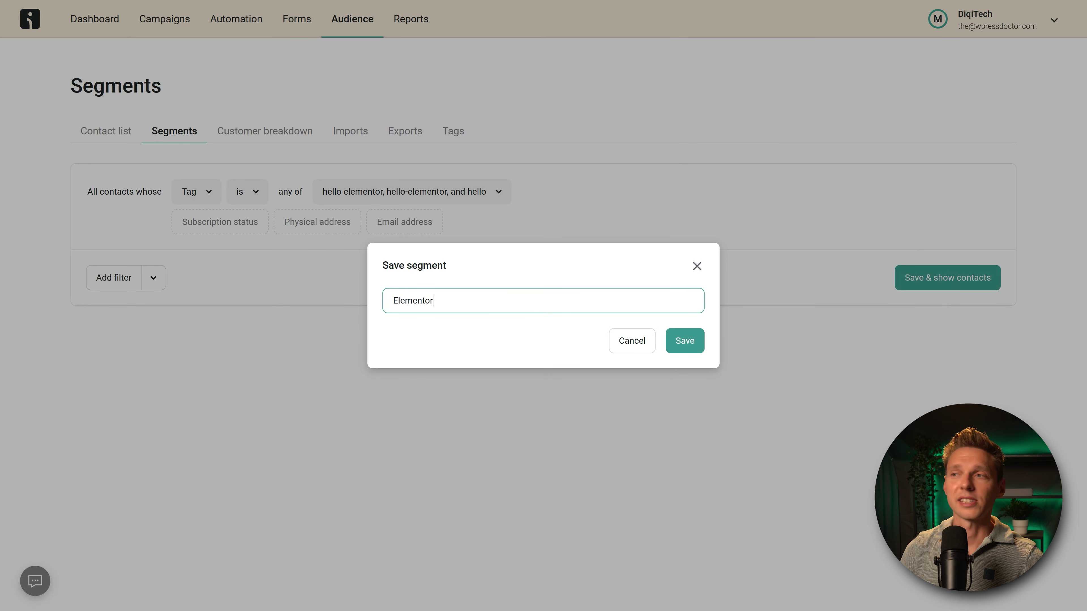
click(690, 349)
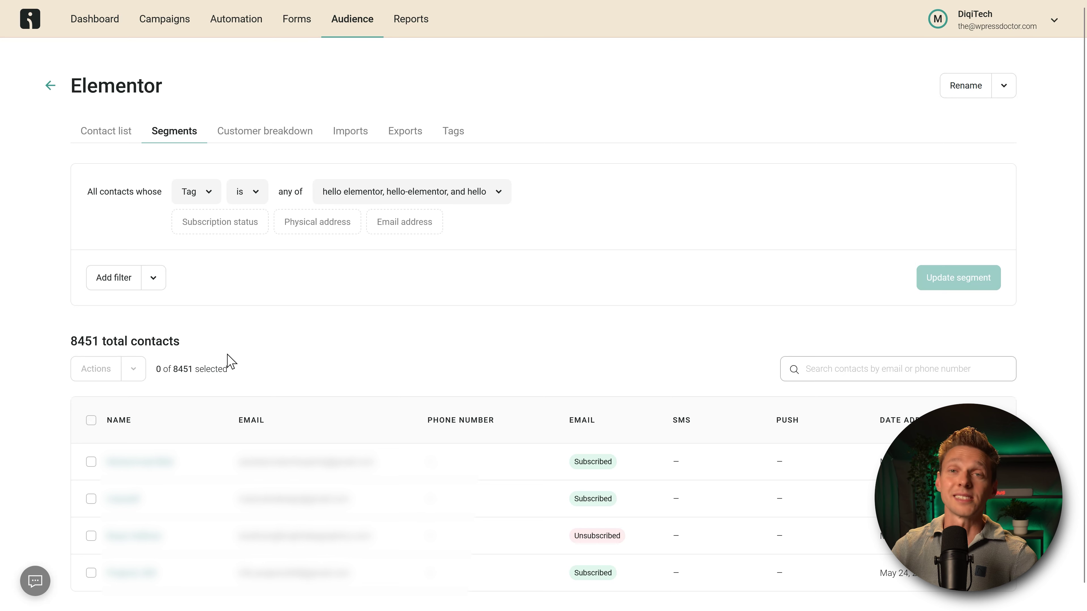
click(49, 86)
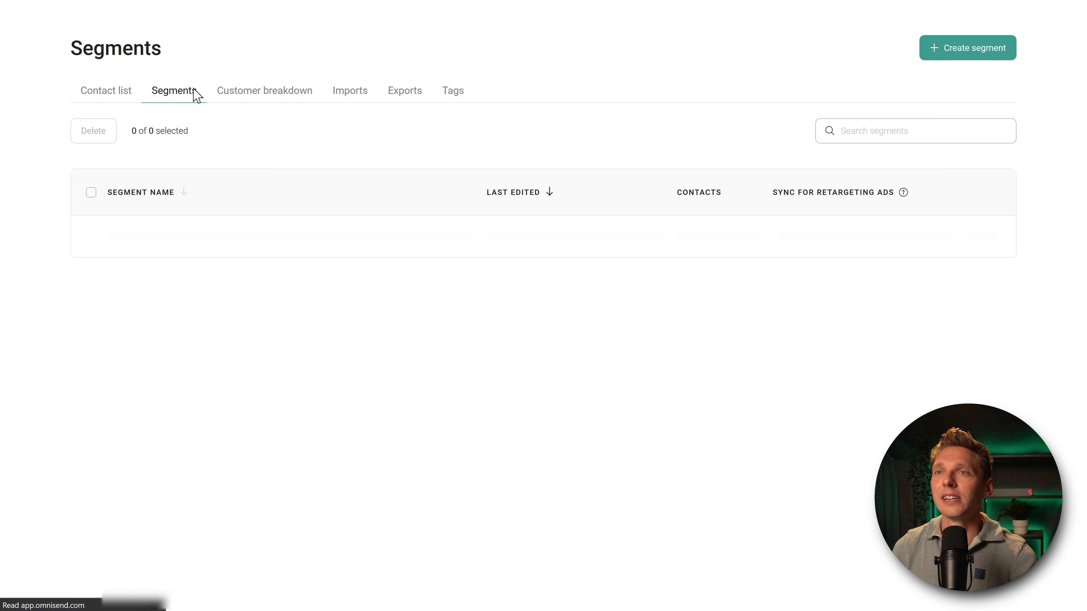
Step: Set the DumbWatch PRO campaign draft's recipients to the Divi segment
click(169, 22)
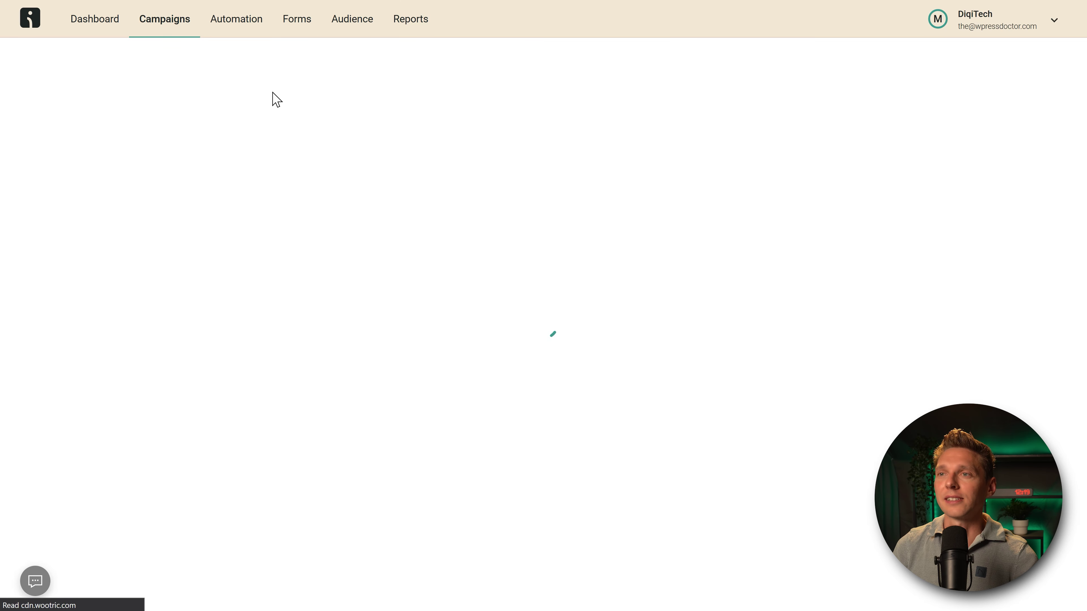
click(169, 277)
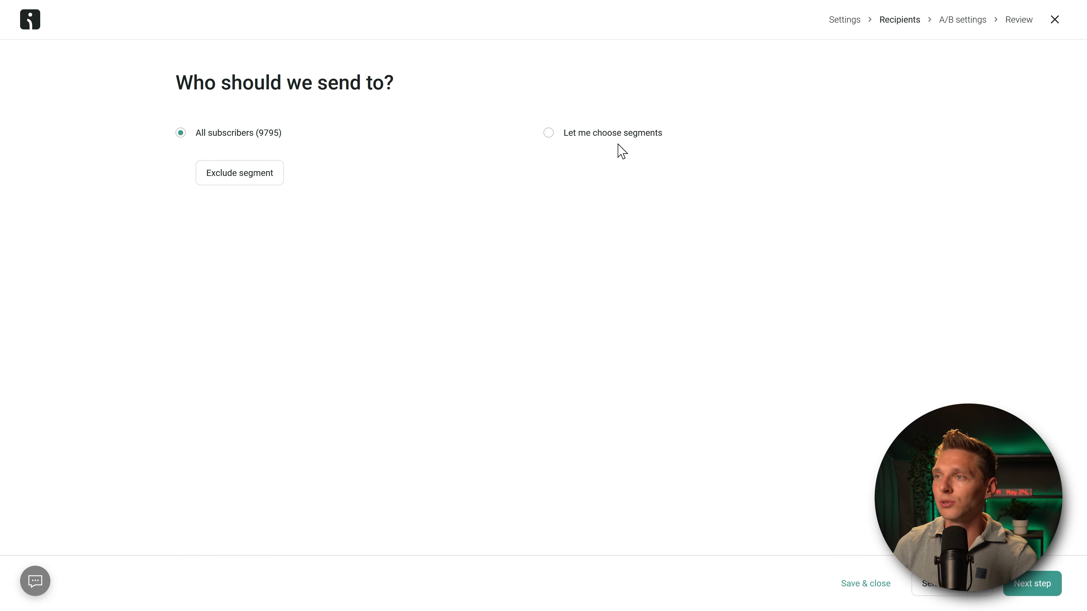
click(616, 135)
click(601, 186)
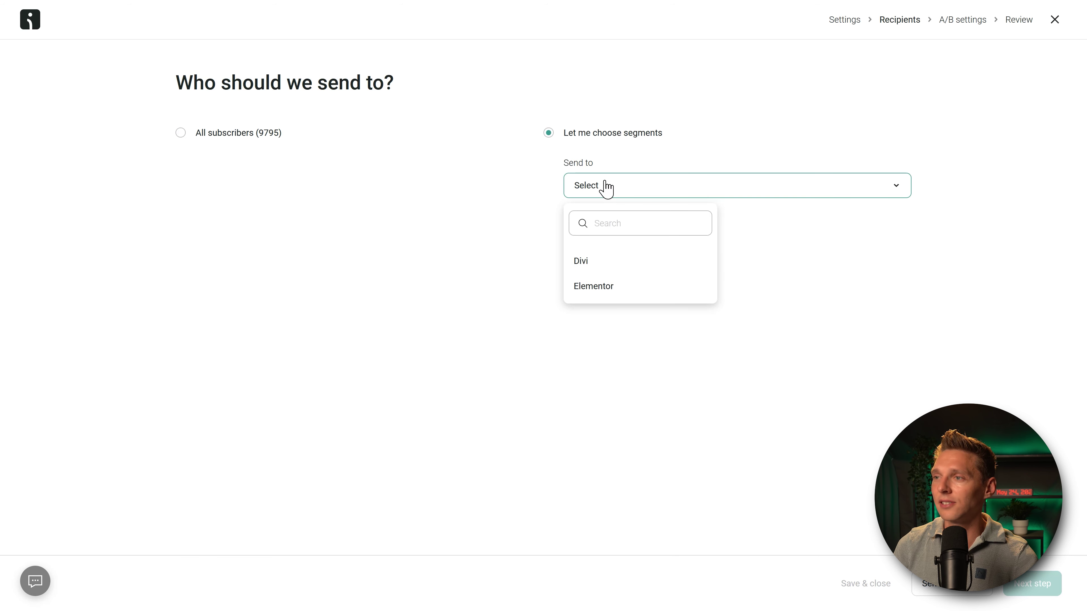
click(594, 266)
click(1026, 575)
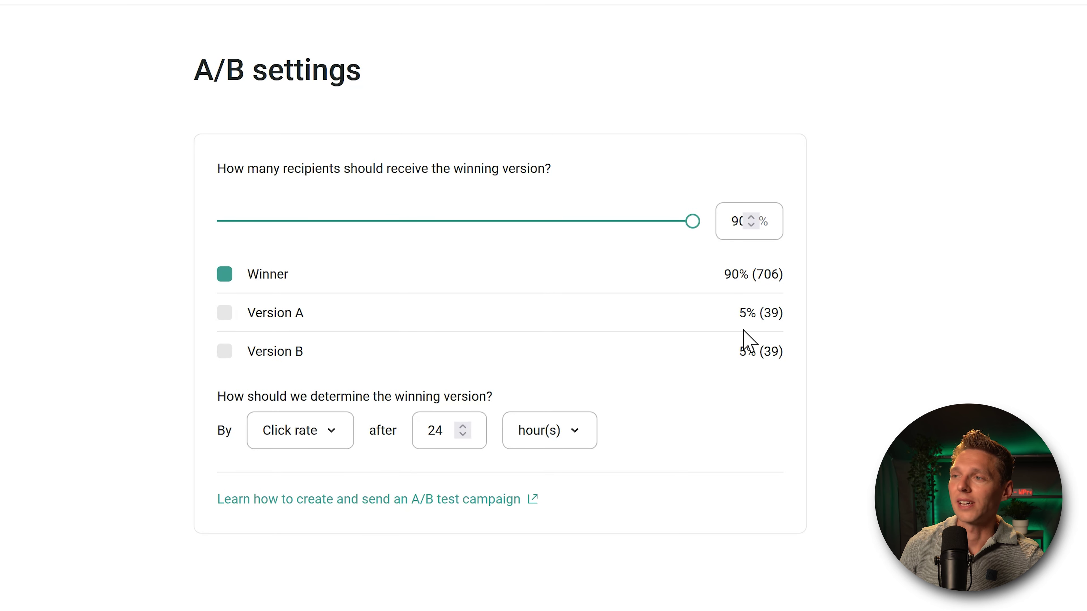
Step: Lower the A/B winner share from 90% to 74%, leaving versions A and B 13% each
double_click(741, 315)
click(762, 317)
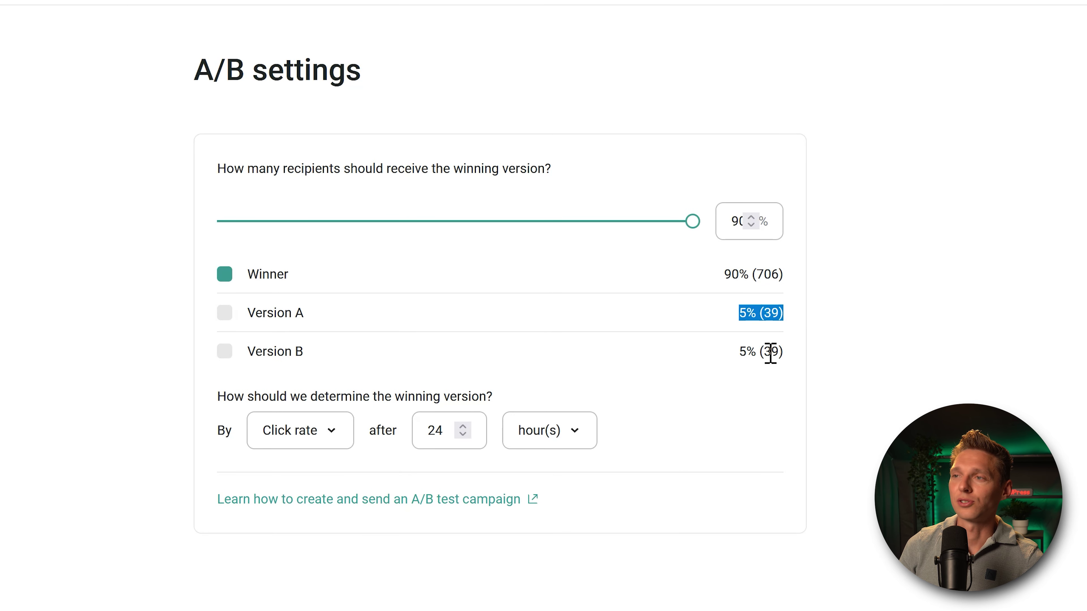
click(745, 354)
drag(745, 353, 791, 359)
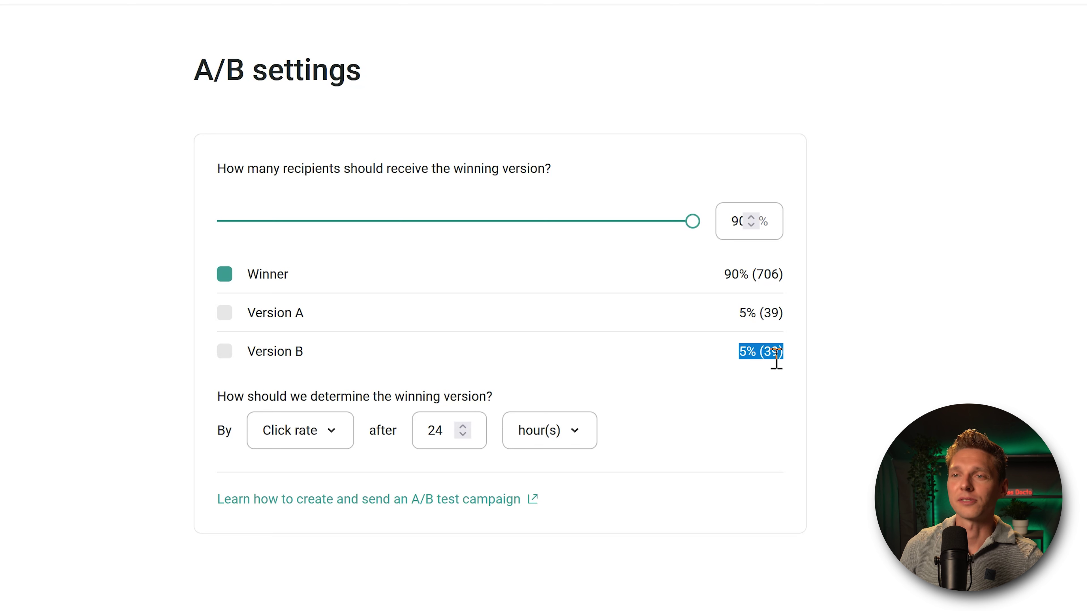
click(776, 357)
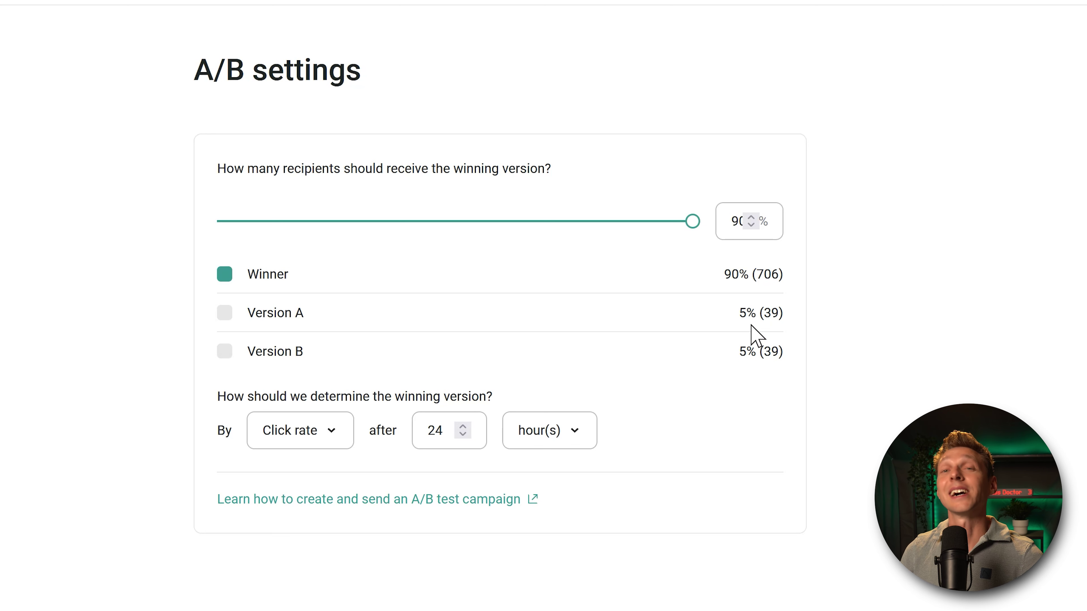
drag(690, 222, 629, 223)
drag(628, 223, 608, 222)
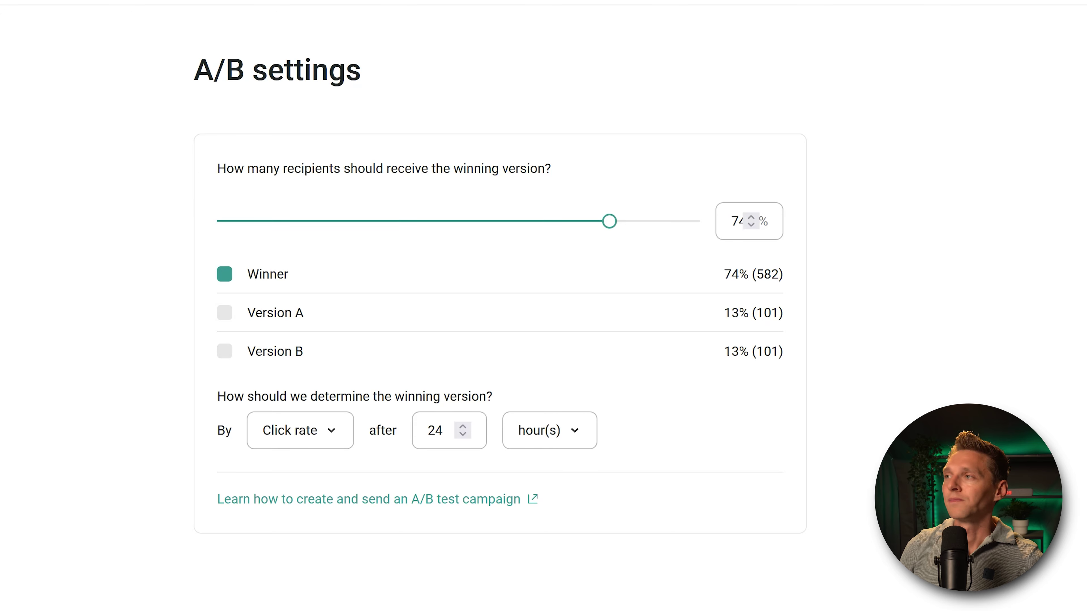
Step: Send the campaign to all 9795 subscribers, keeping the 90% (8817) winner share
click(990, 11)
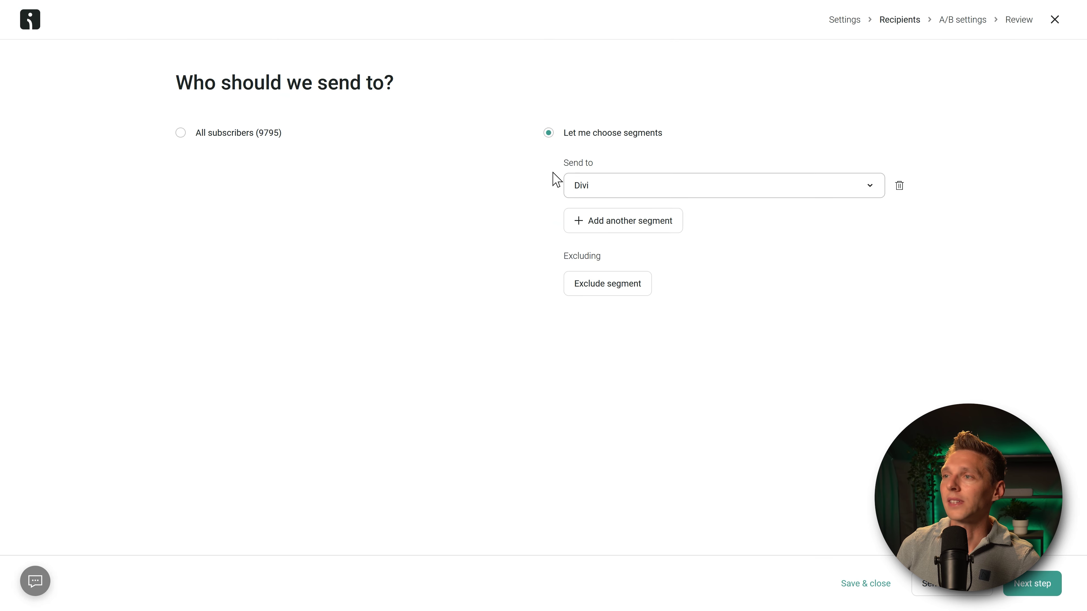
click(180, 133)
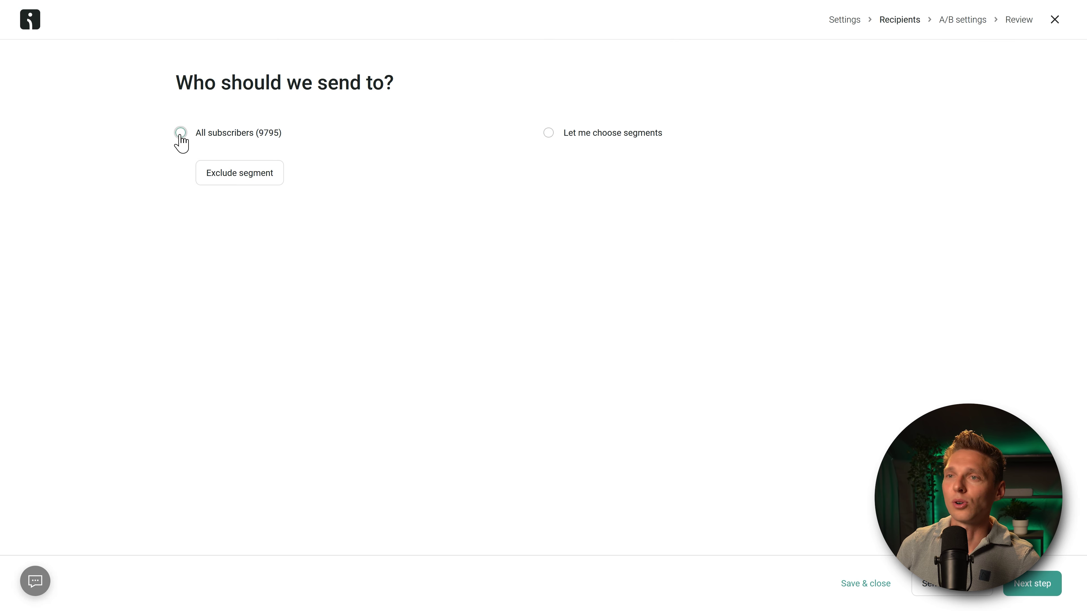
click(1035, 591)
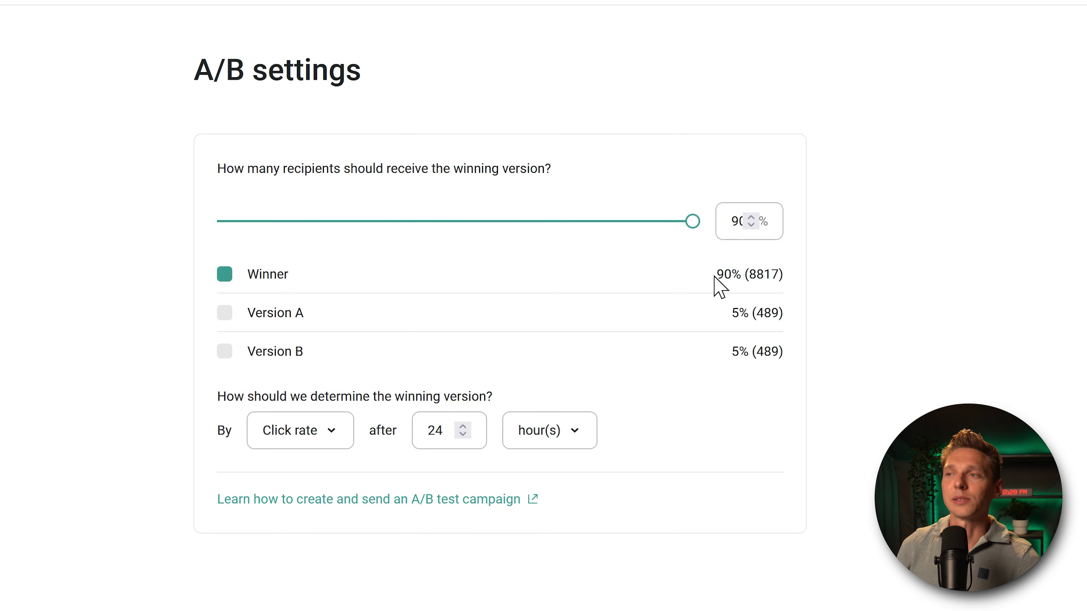
drag(714, 277, 795, 290)
click(791, 299)
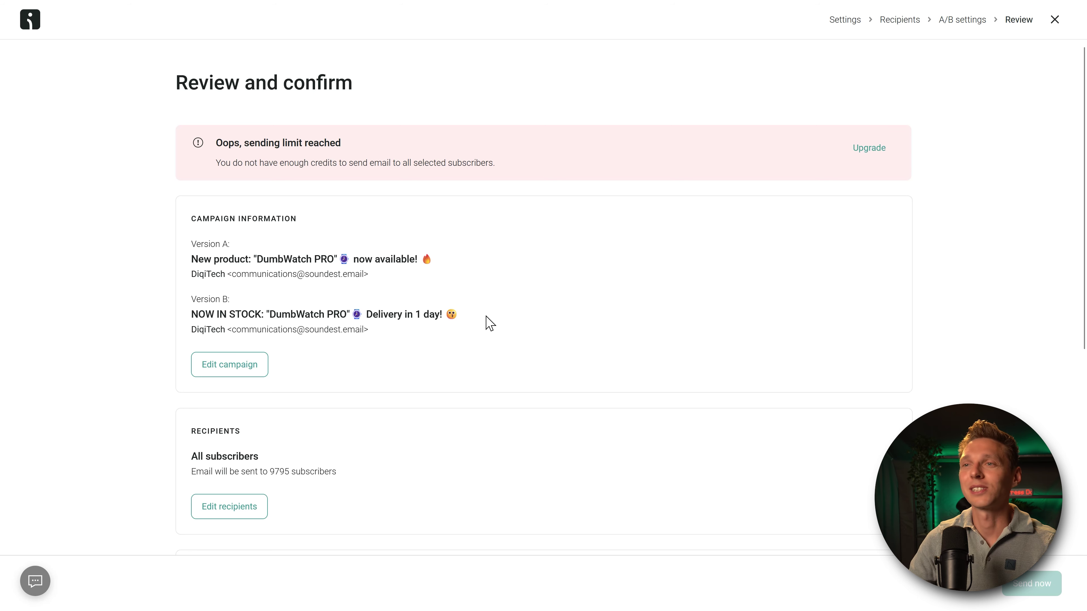
Step: Open the upgrade options from the sending-limit banner and review the PRO plan's $150 price
double_click(279, 163)
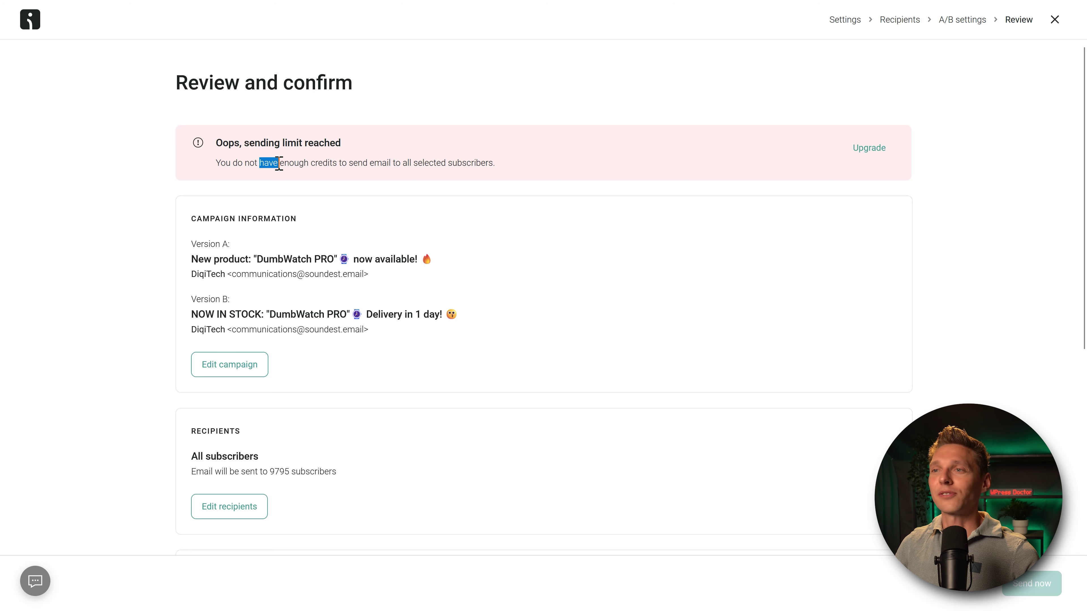
triple_click(280, 163)
click(542, 167)
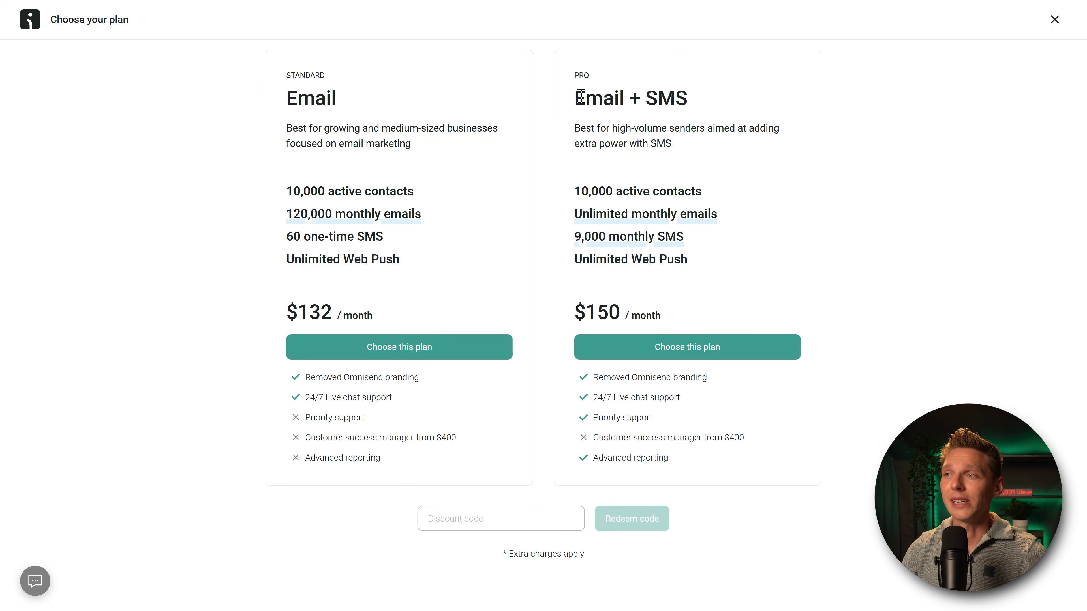
drag(575, 98, 661, 96)
click(662, 96)
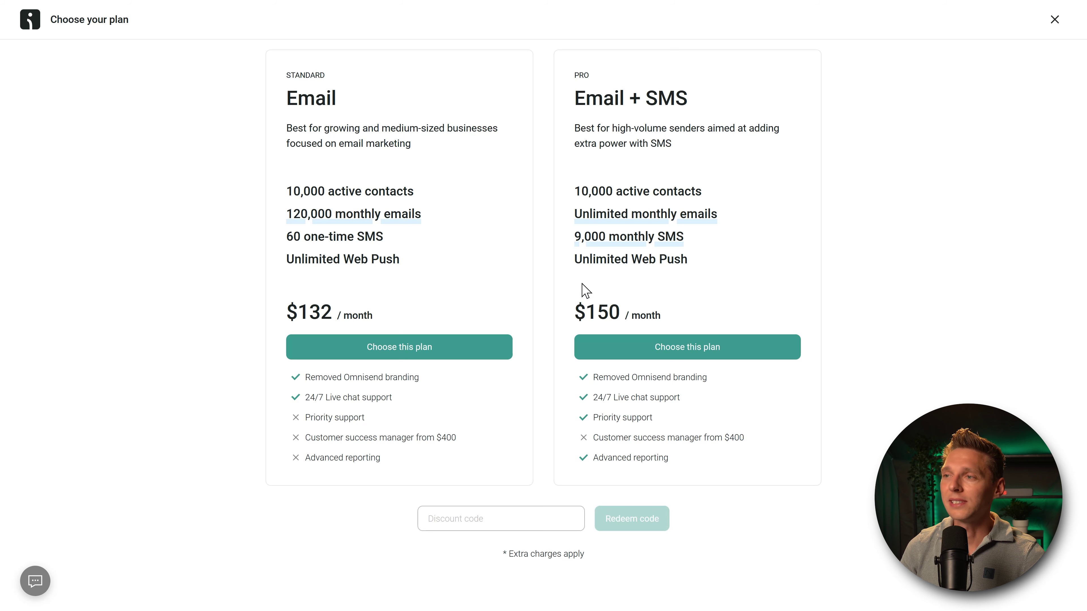
drag(576, 316, 622, 317)
click(657, 318)
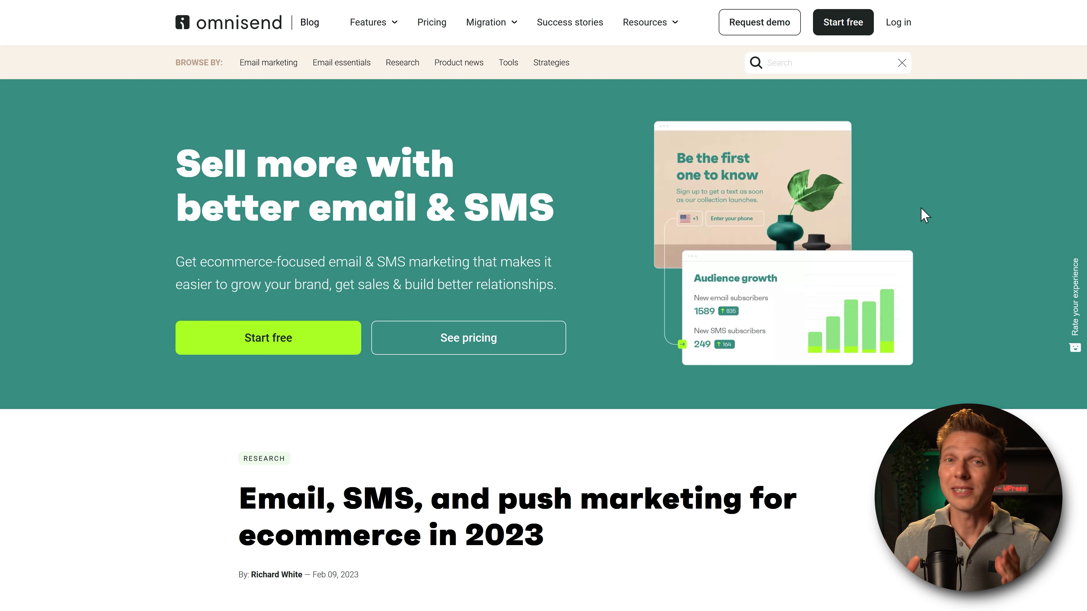
middle_click(947, 192)
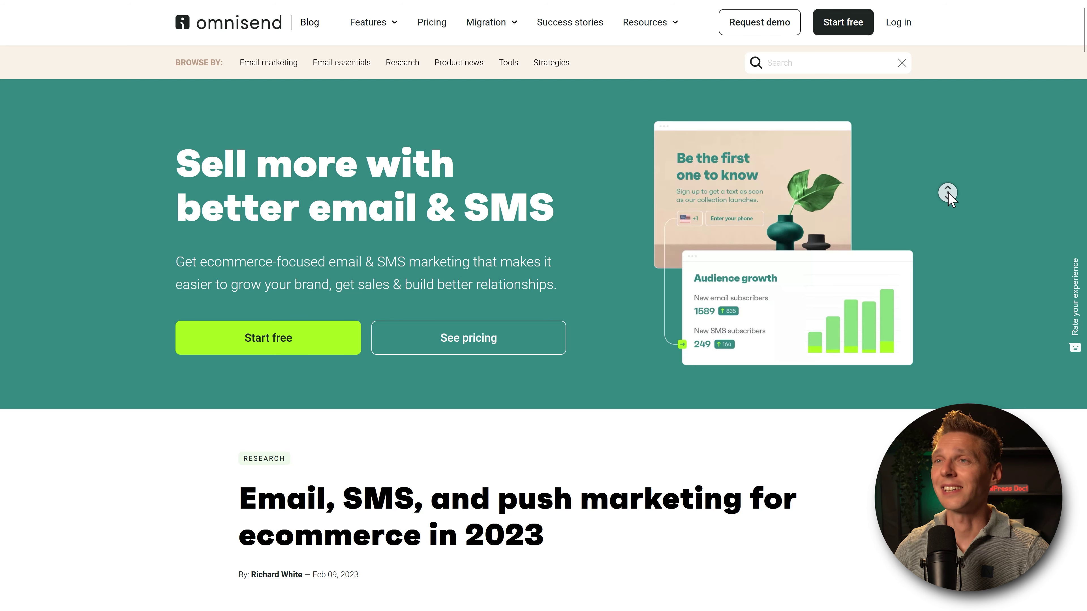
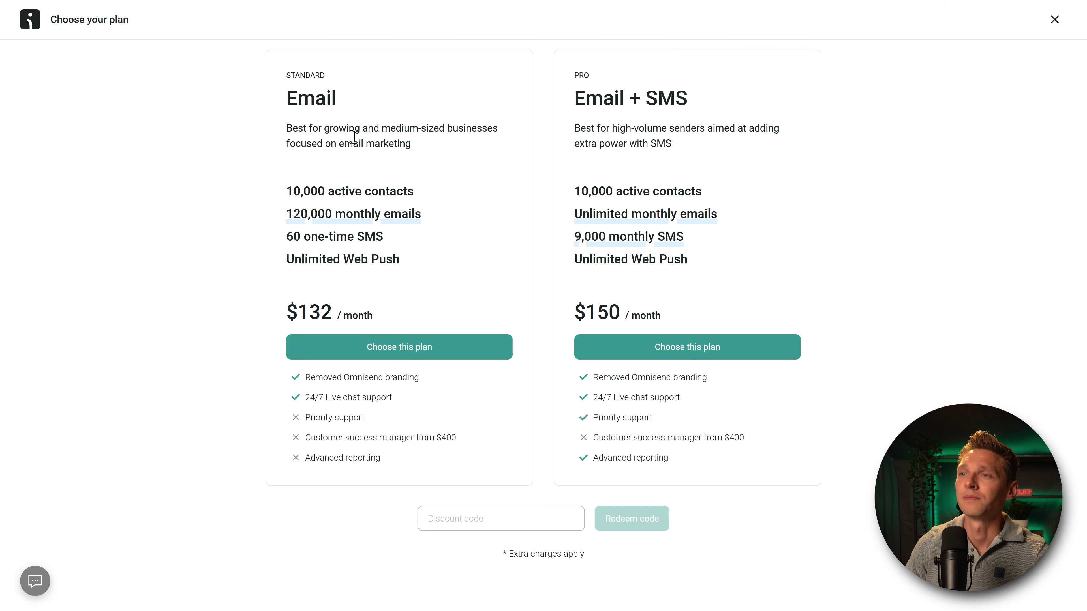
Step: Close the Choose your plan modal and set the spring A/B campaign to Schedule for later
drag(311, 128, 439, 218)
click(439, 218)
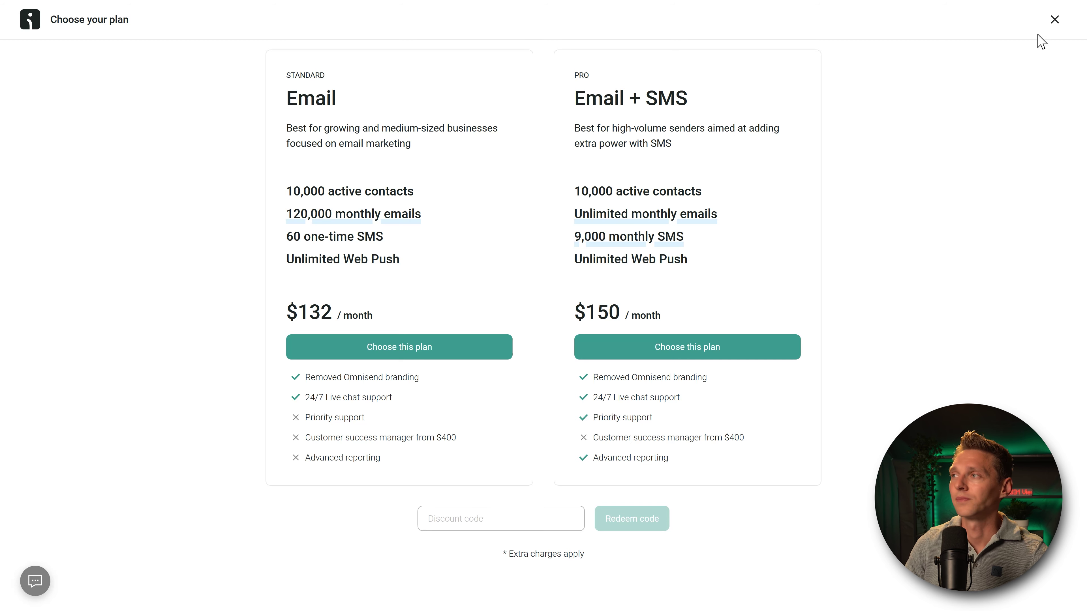
click(1054, 19)
scroll(235, 429, down, 7)
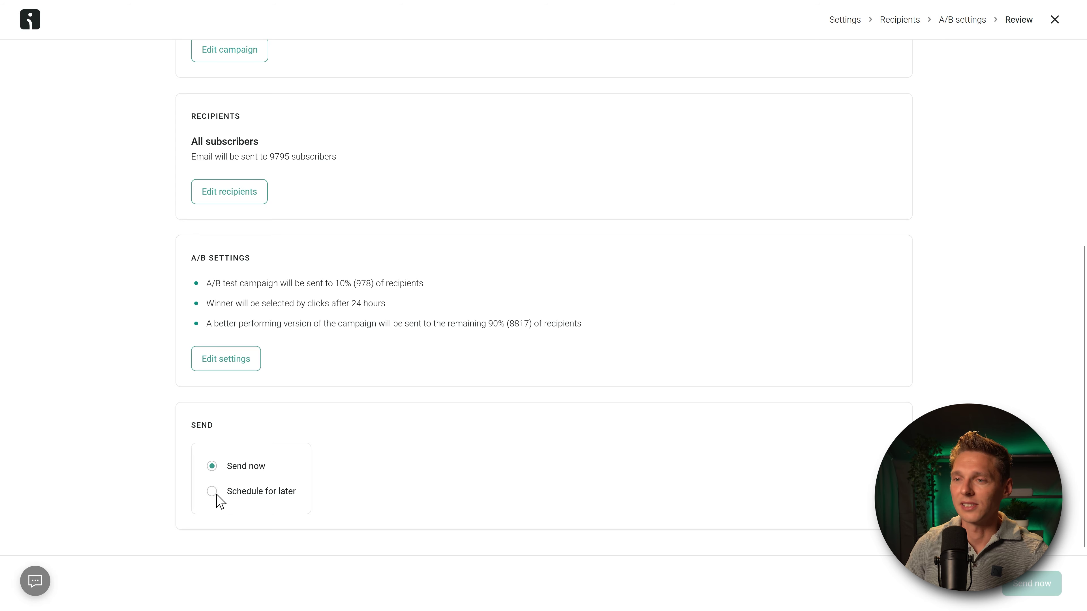
click(212, 492)
scroll(608, 483, down, 3)
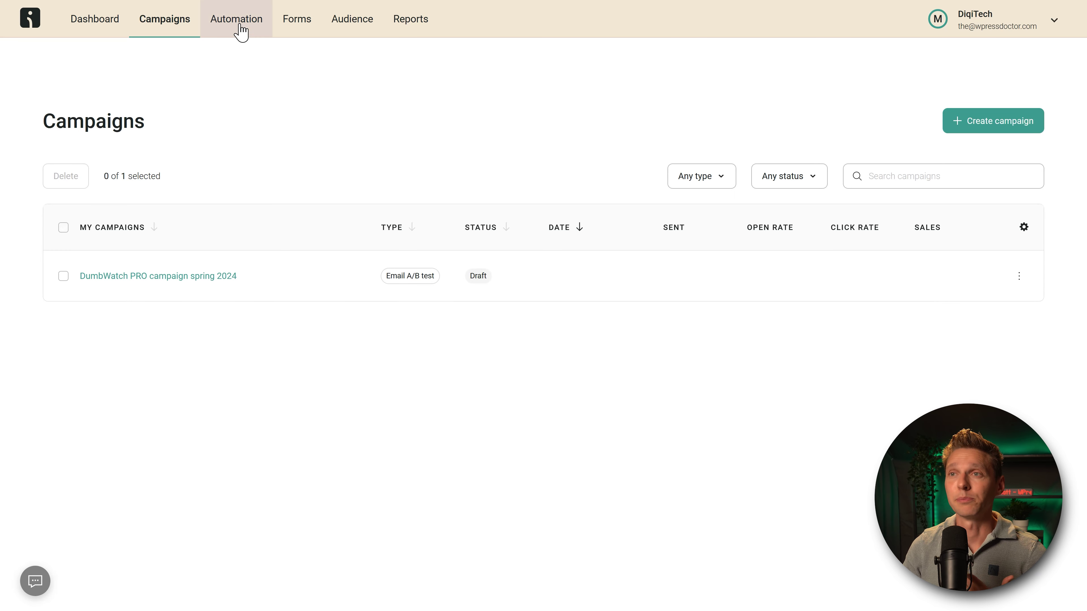
Step: Browse the Automation, Forms and Audience sections, ending on the Standard reports page
click(237, 22)
click(301, 26)
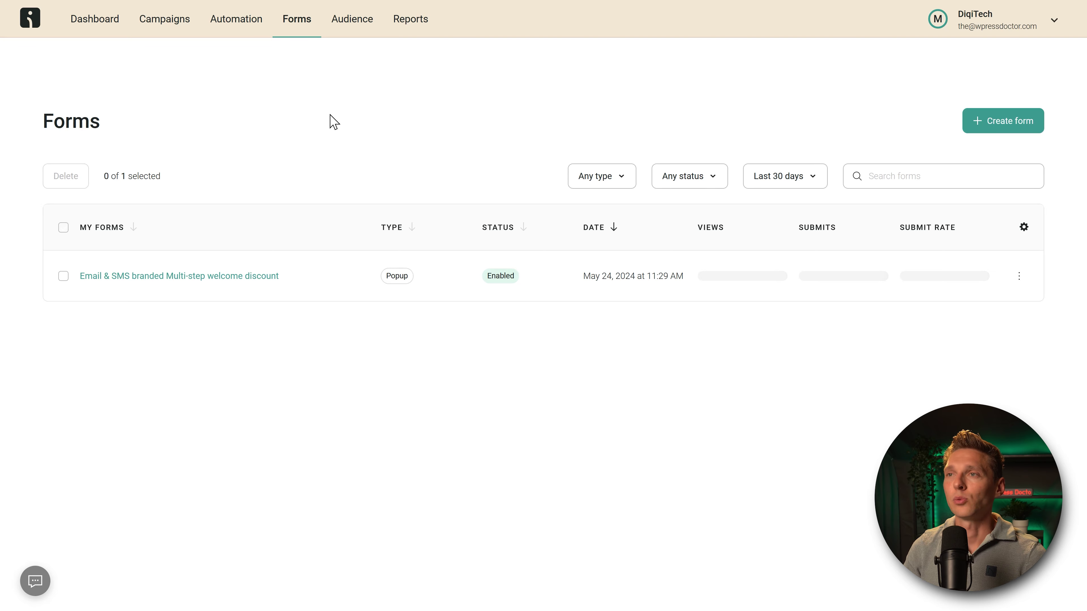
click(351, 26)
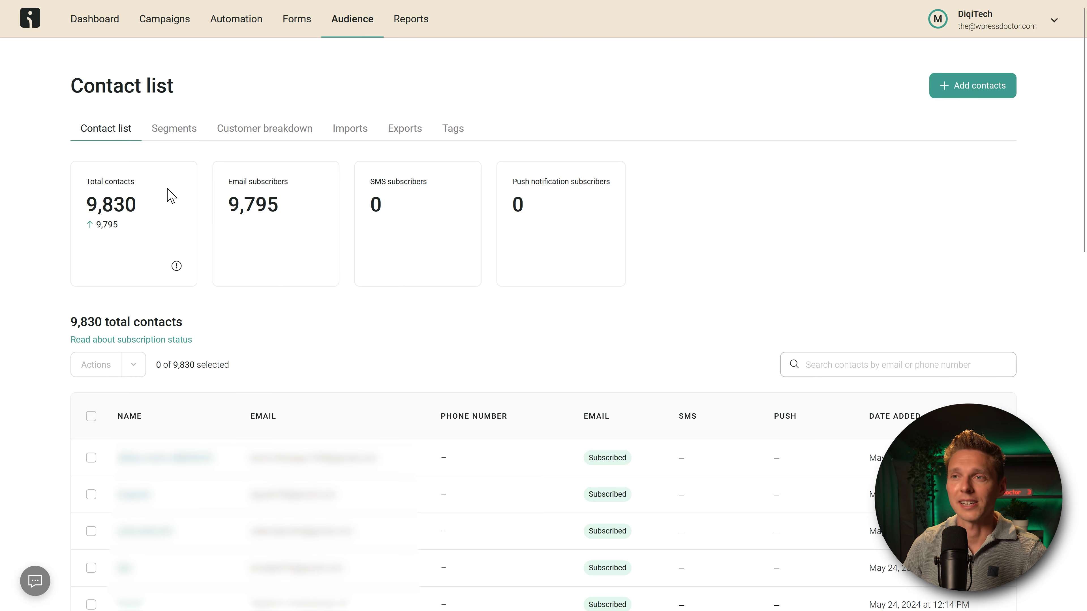
click(410, 30)
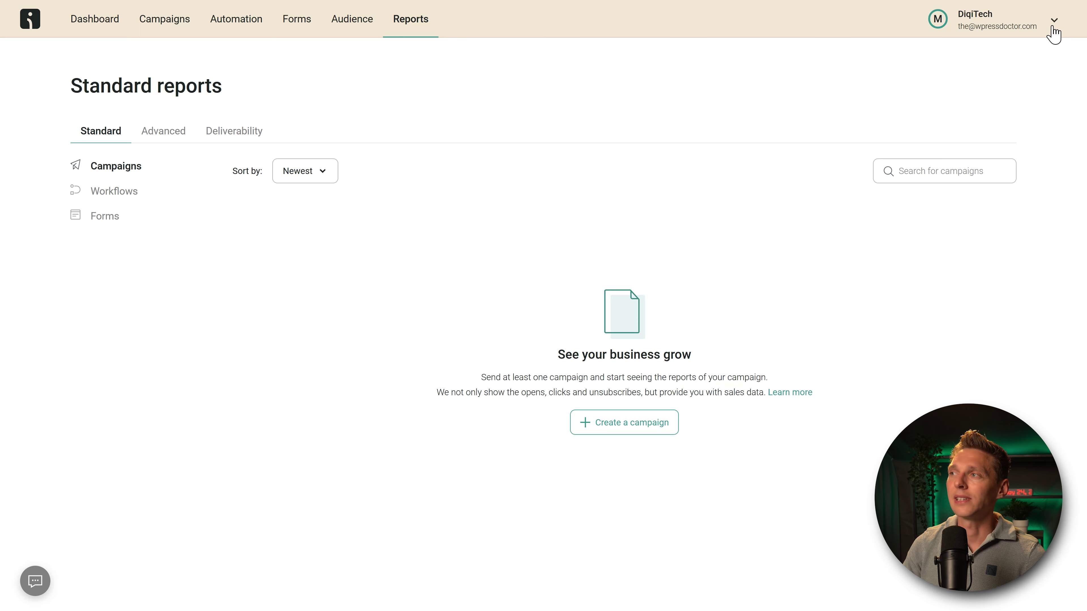
Step: Open Store settings from the account dropdown
click(1039, 34)
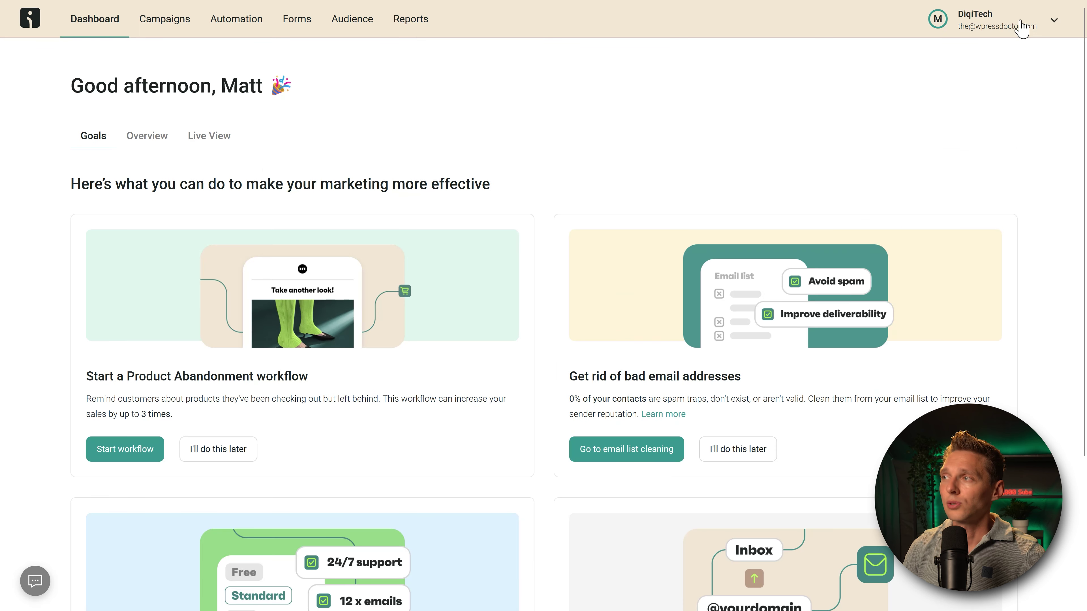
click(1023, 28)
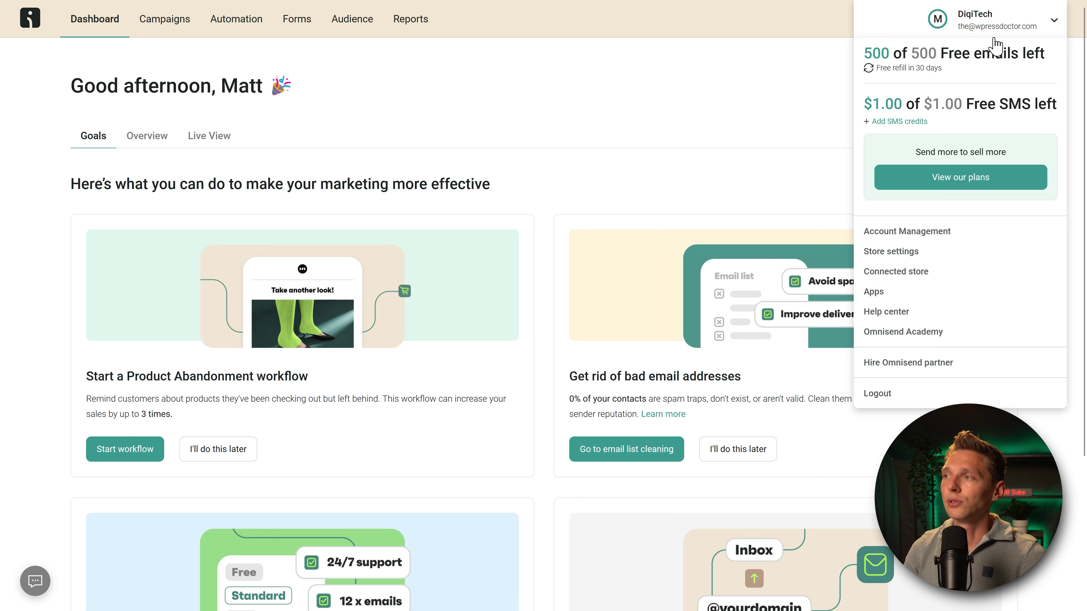
click(933, 254)
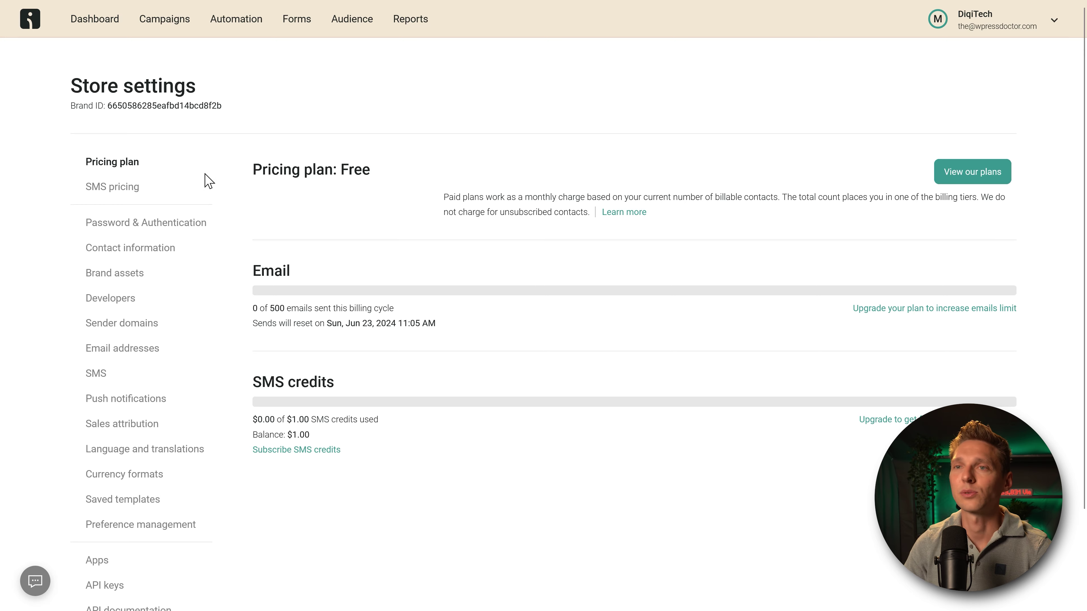
Step: Show the SMS pricing table and check the Netherlands rate of $0.140 per SMS
click(111, 188)
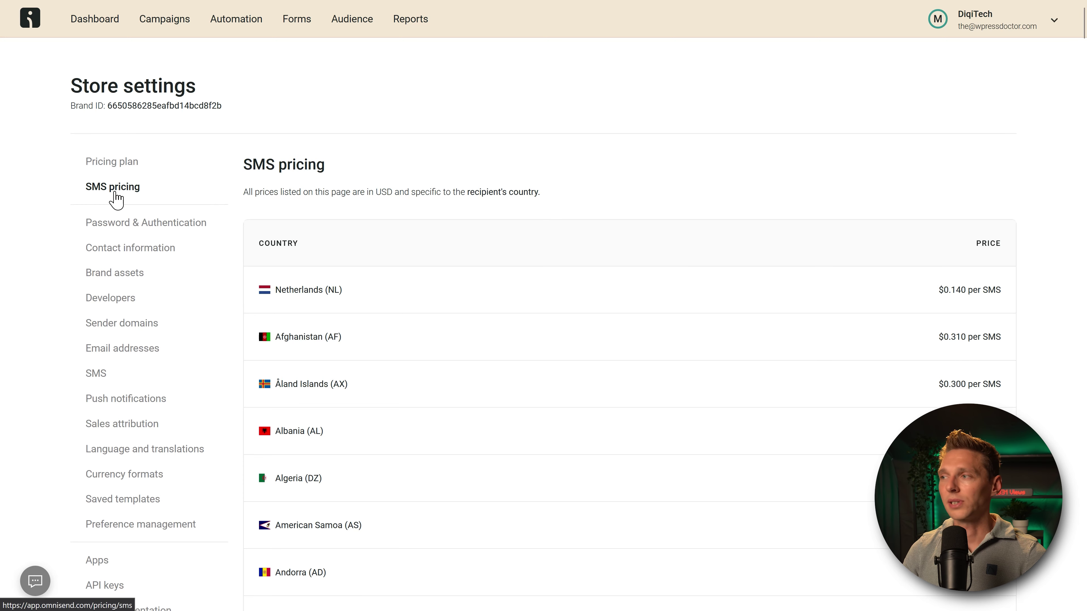
scroll(869, 407, down, 20)
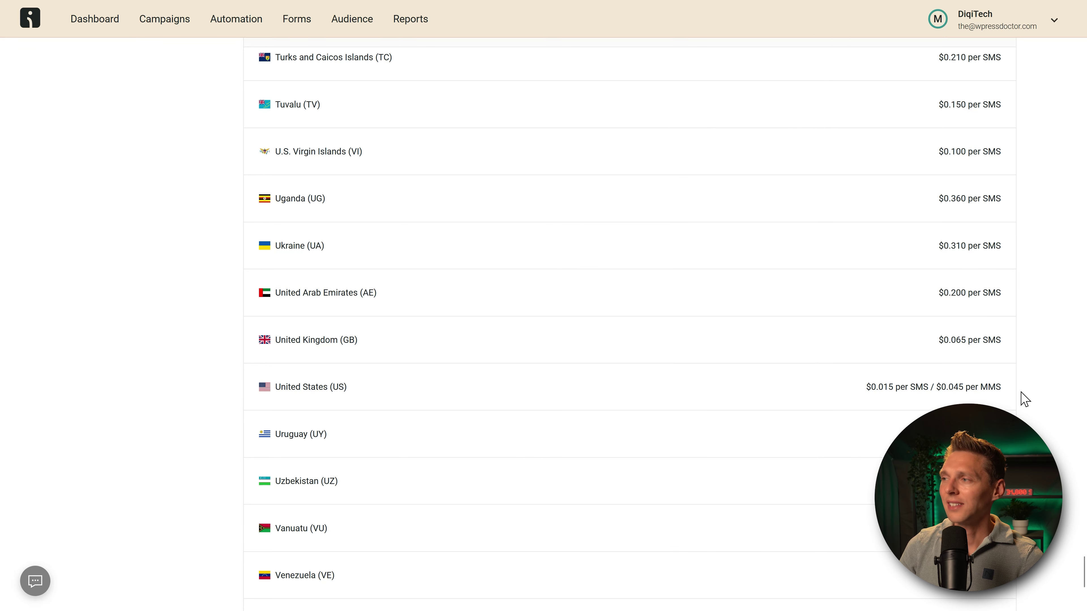
drag(1084, 571, 1084, 18)
drag(939, 290, 961, 291)
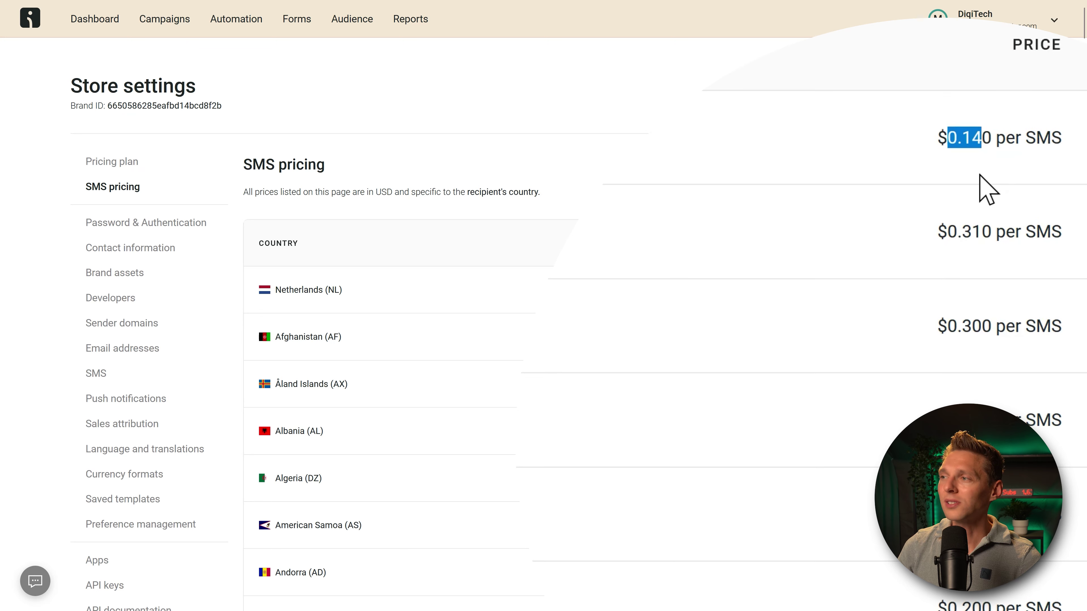
click(963, 315)
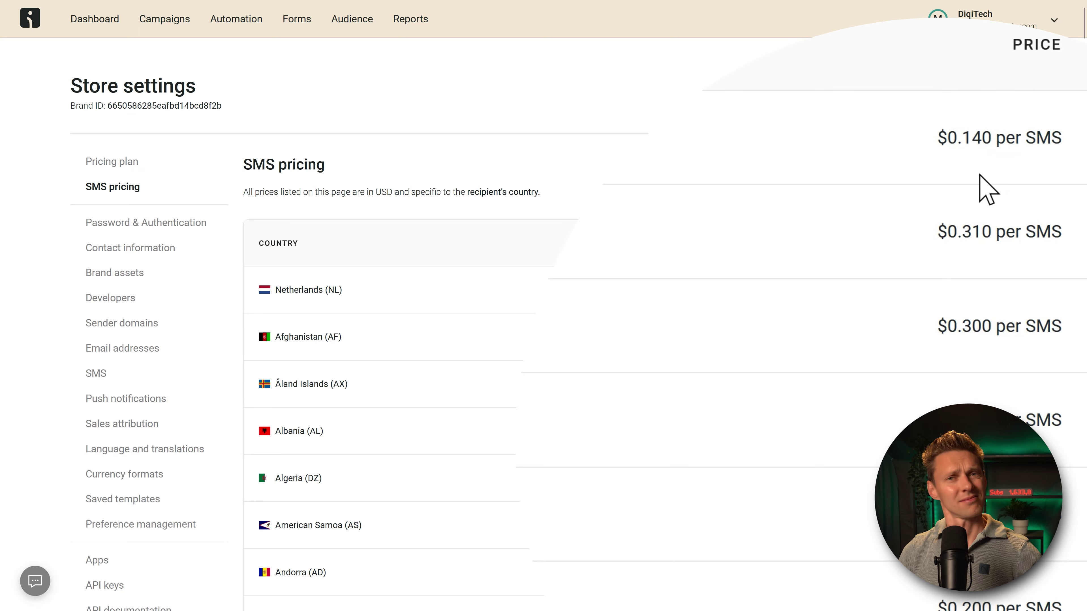
Step: Add mortgagedivi.com as a new sender domain and continue to domain authentication
click(135, 324)
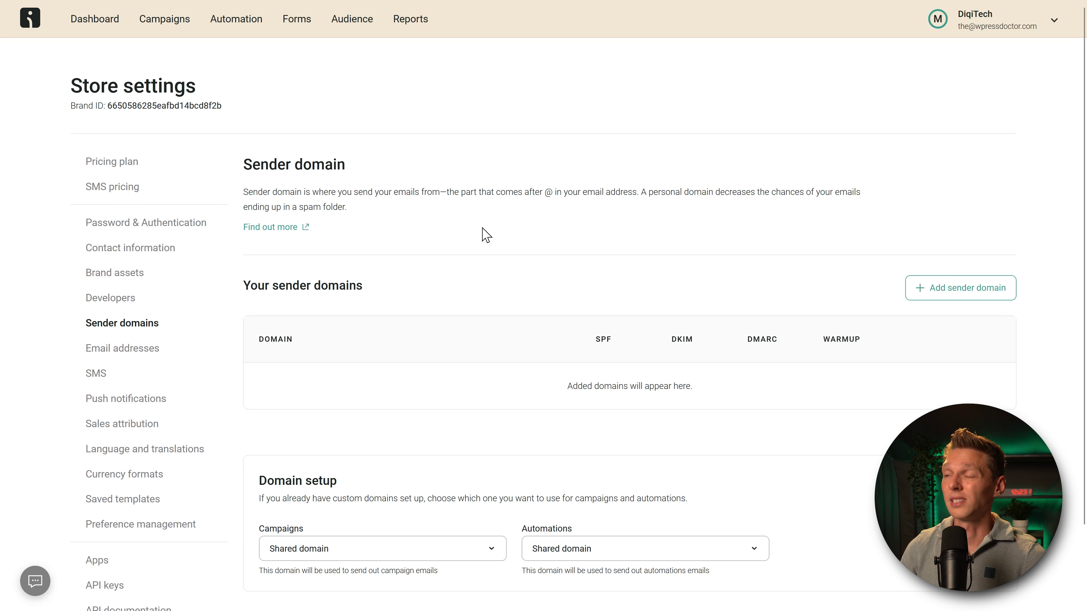
click(969, 291)
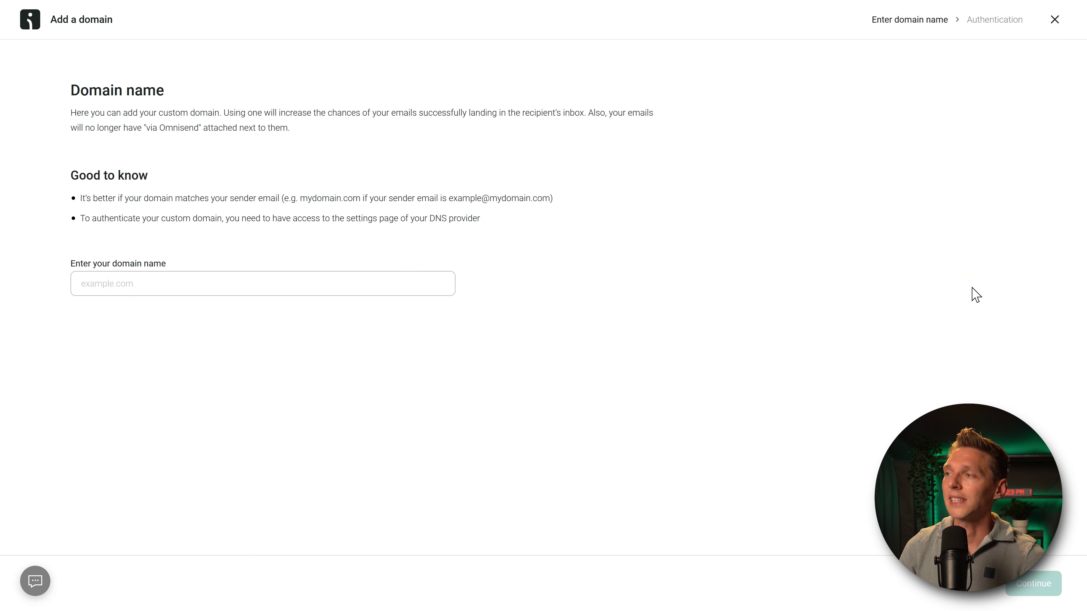
click(205, 284)
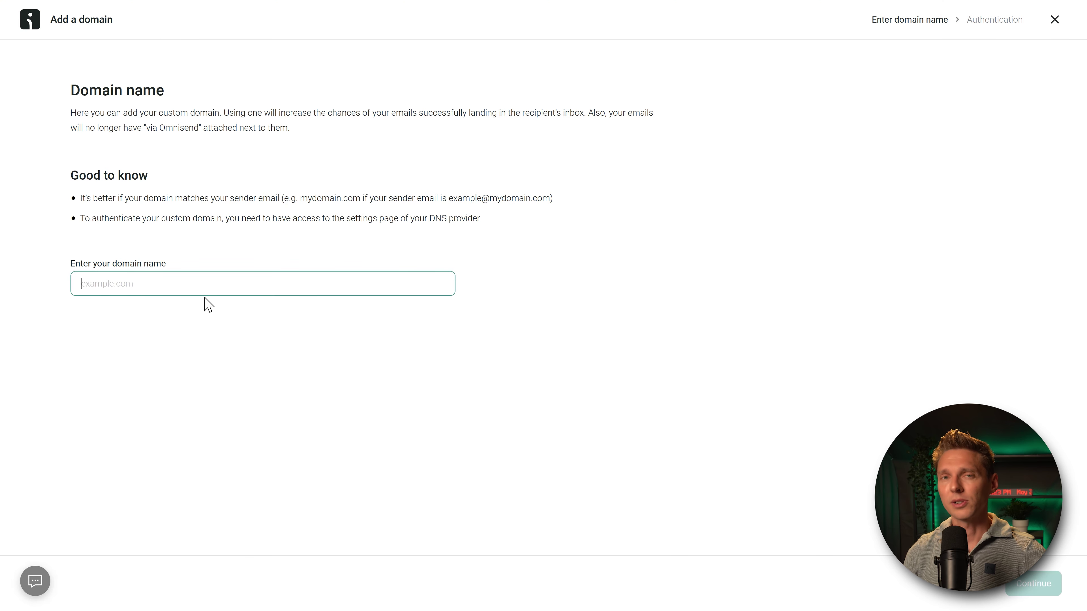
text(mortgagedivi.com)
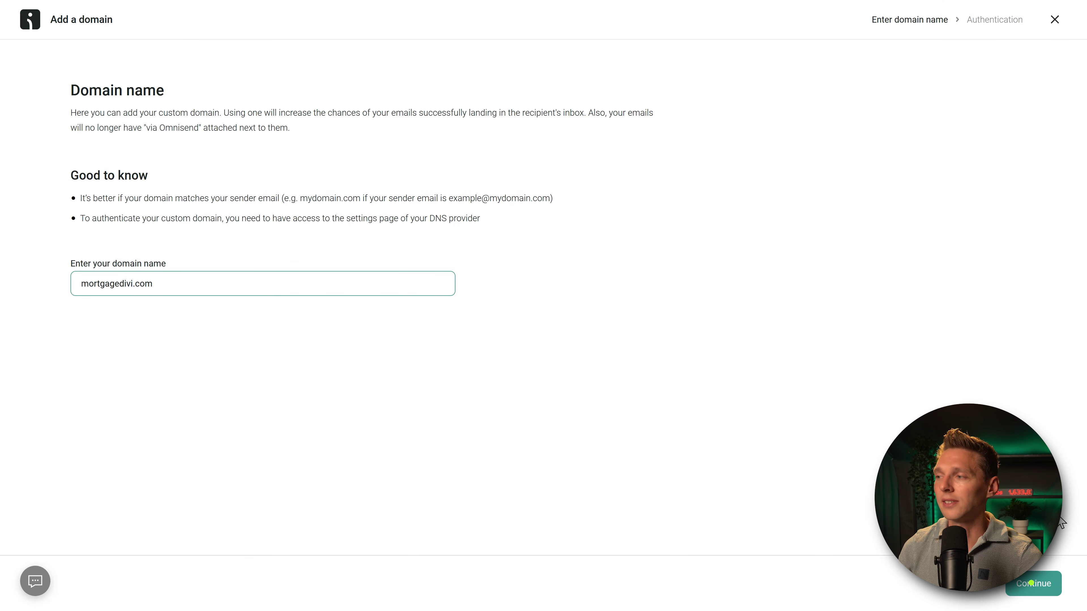
click(1029, 584)
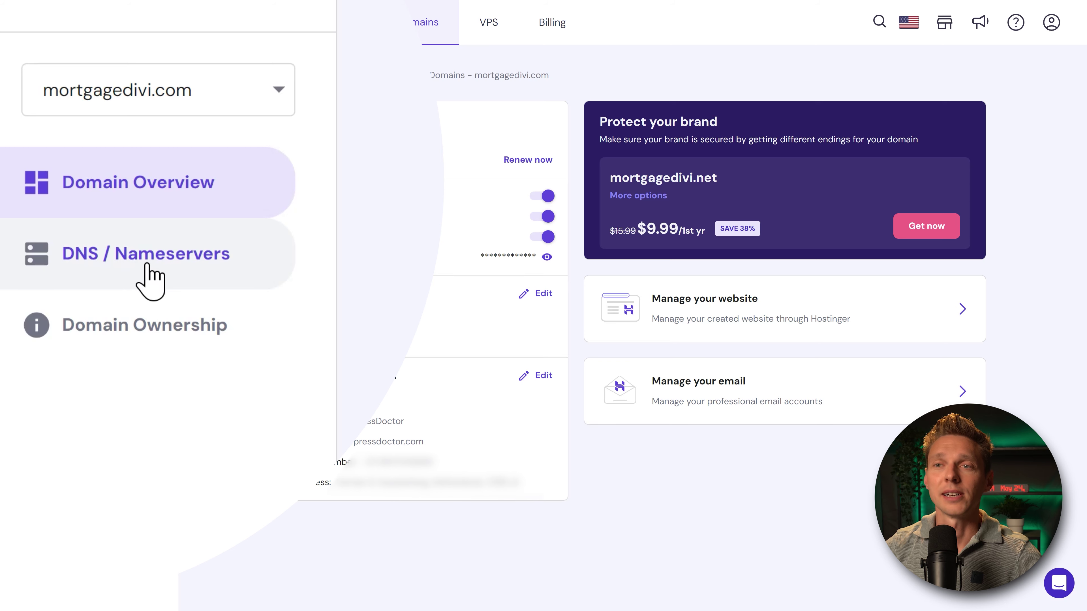
Step: Open the DNS / Nameservers records page for mortgagedivi.com in Hostinger
click(190, 265)
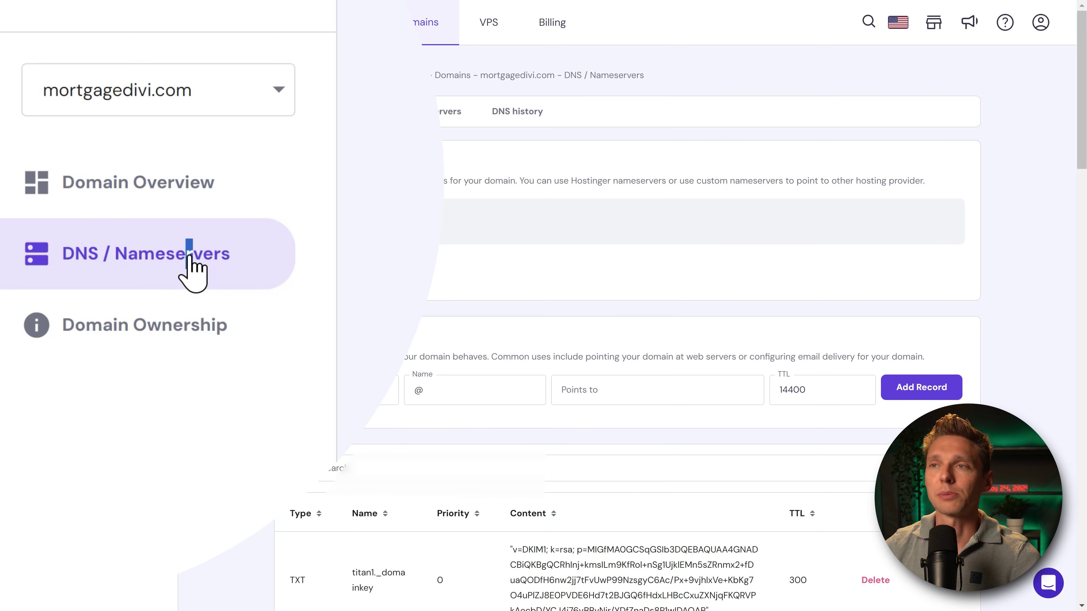
drag(186, 265, 191, 264)
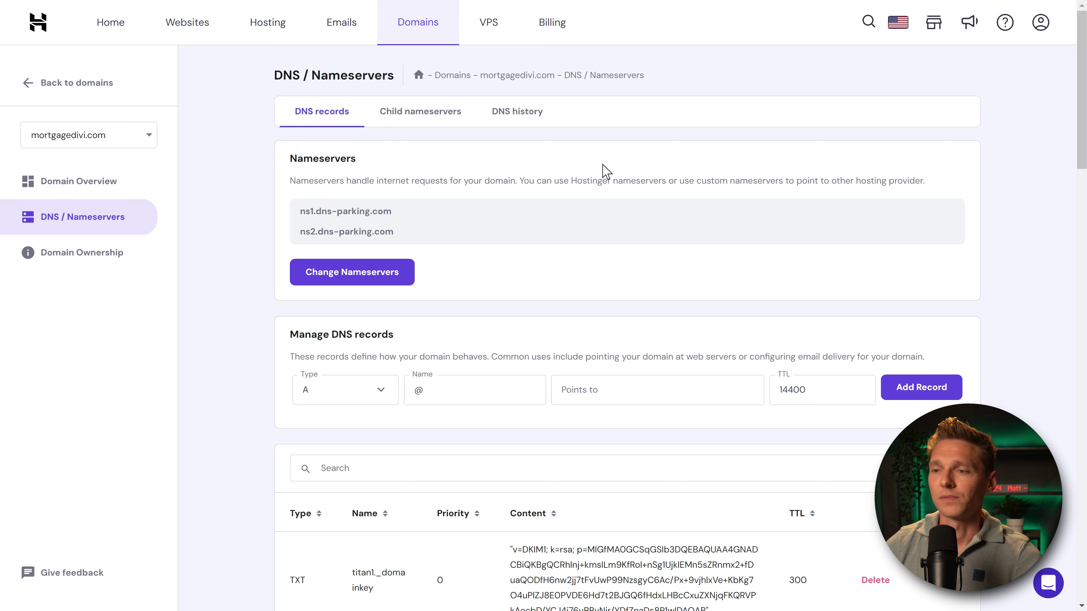
middle_click(733, 155)
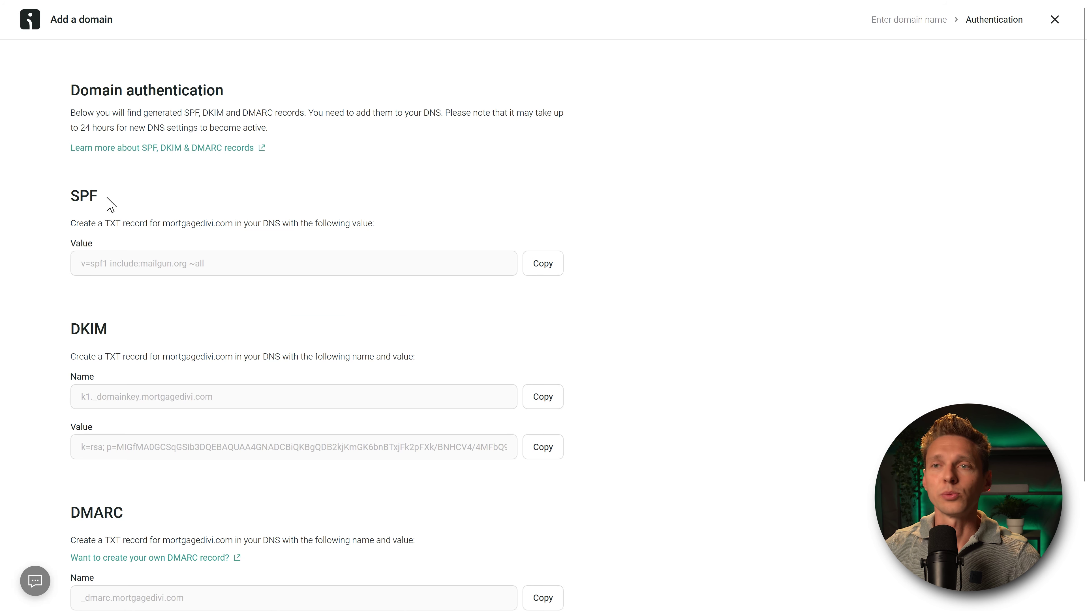
Step: Copy the SPF TXT record value from Omnisend's Domain authentication page
double_click(84, 196)
click(103, 212)
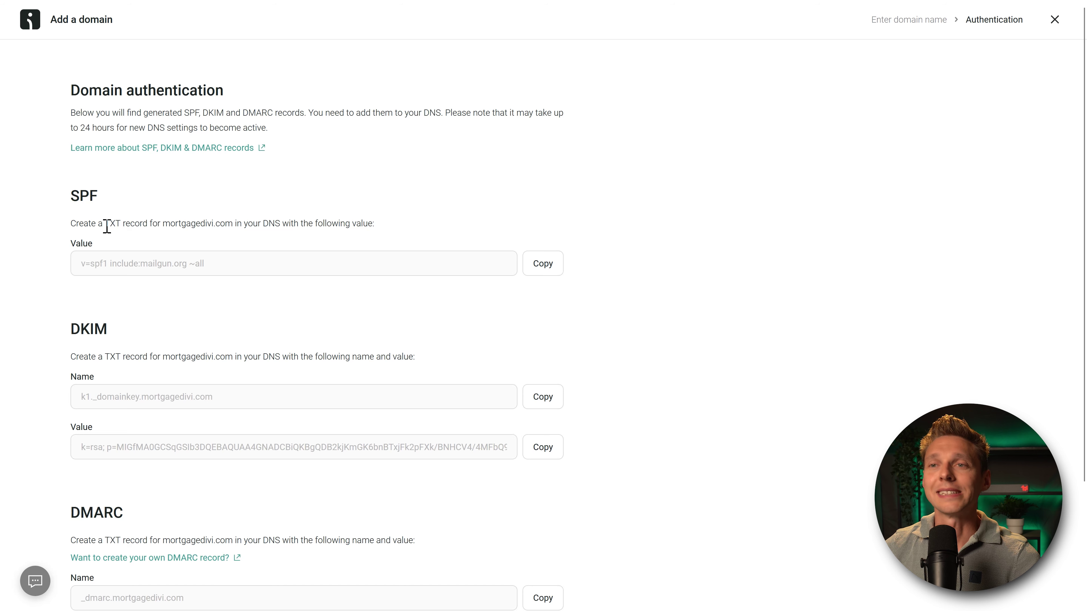
drag(107, 226, 153, 227)
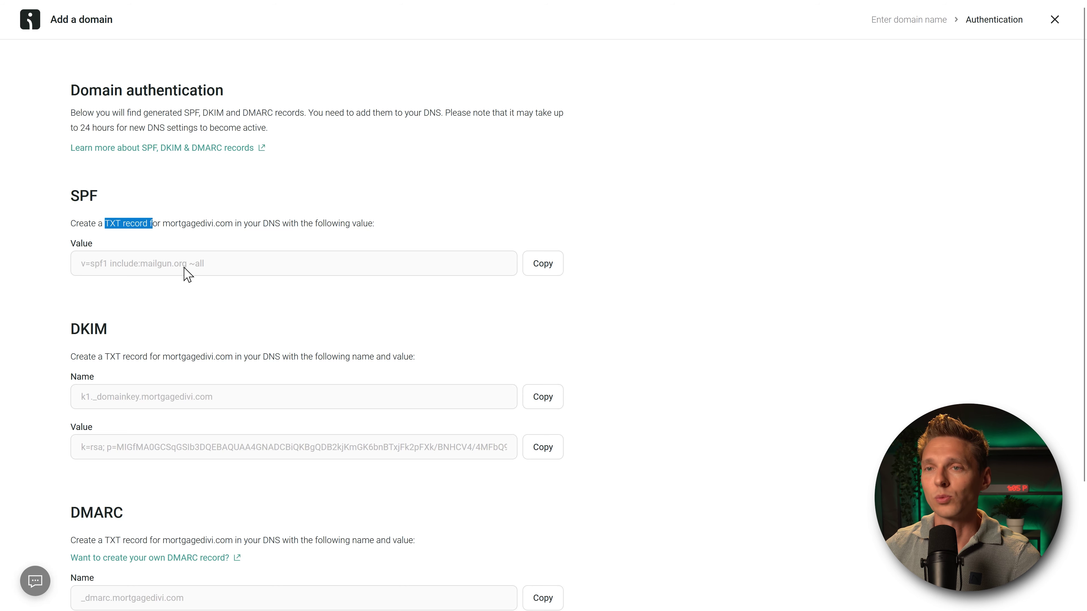
click(543, 274)
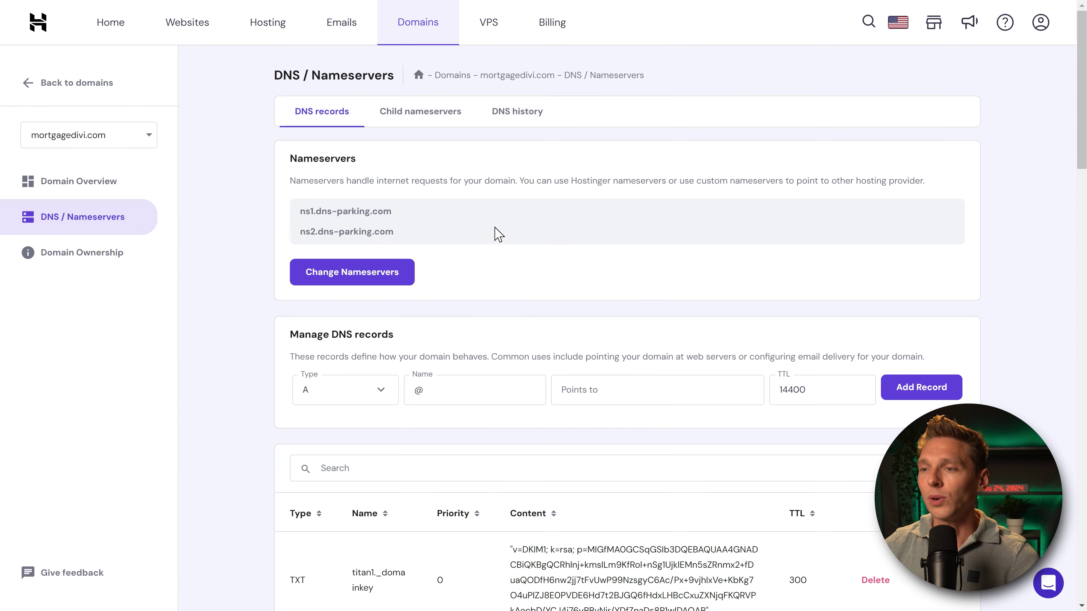
middle_click(668, 199)
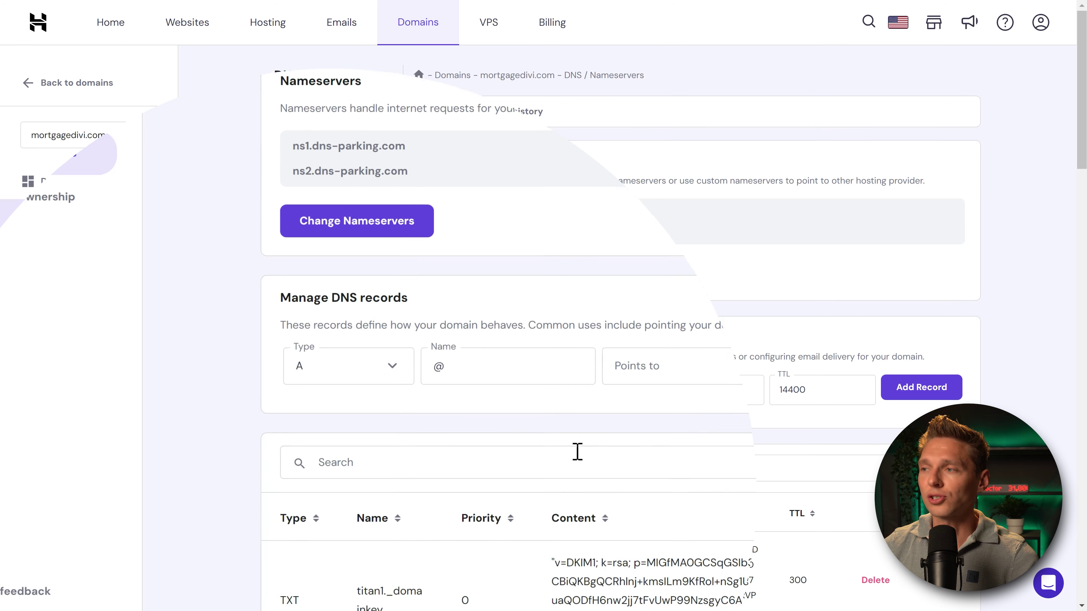
Step: Find the existing SPF TXT record and append the Mailgun value, removing the duplicate v=spf1
click(391, 471)
text(spf)
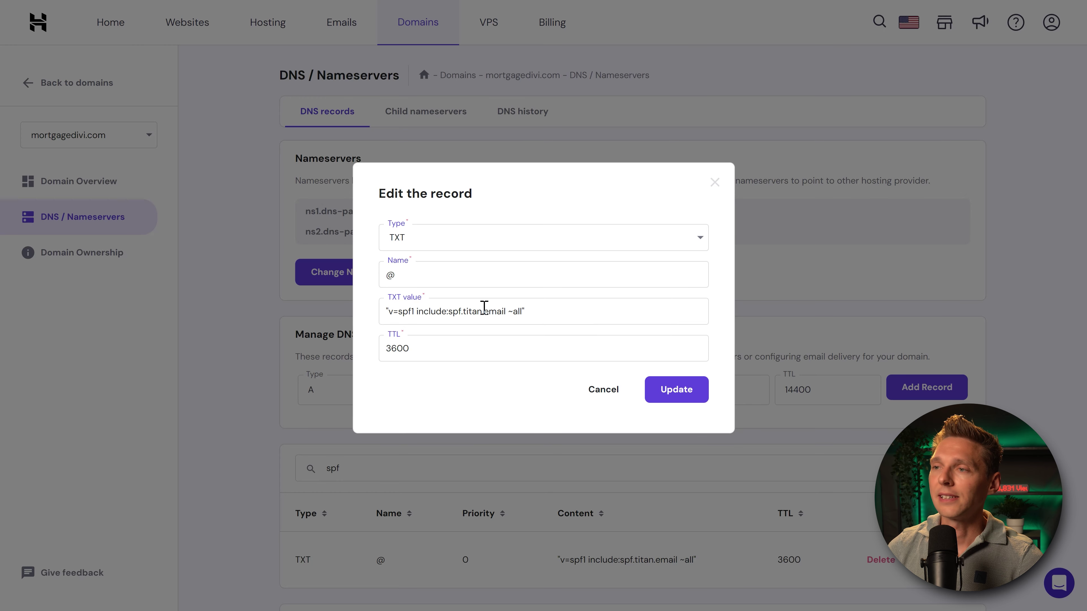
click(571, 314)
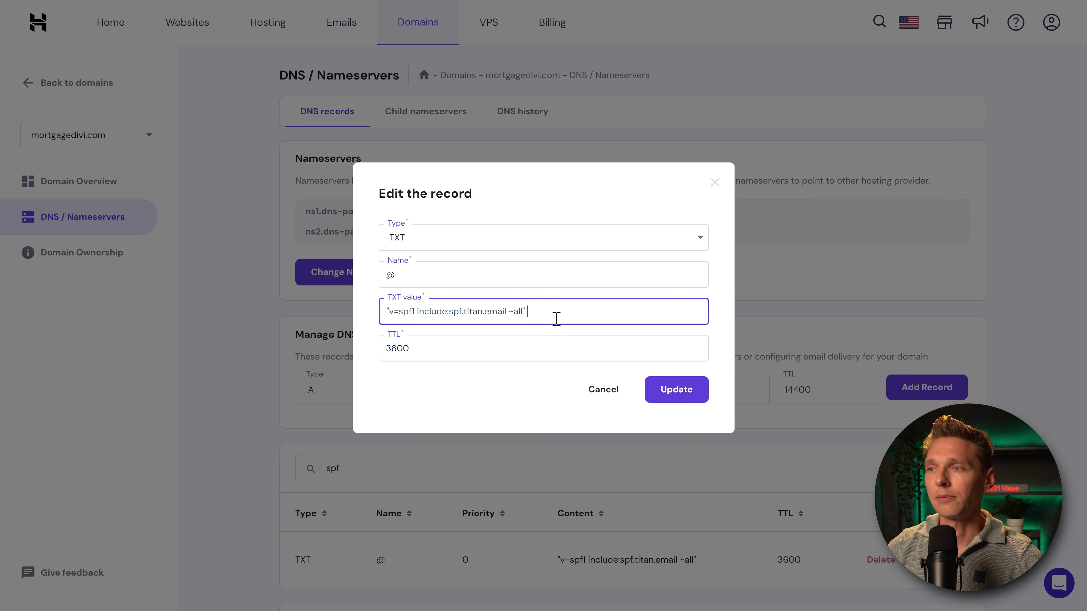
key(ctrl+v)
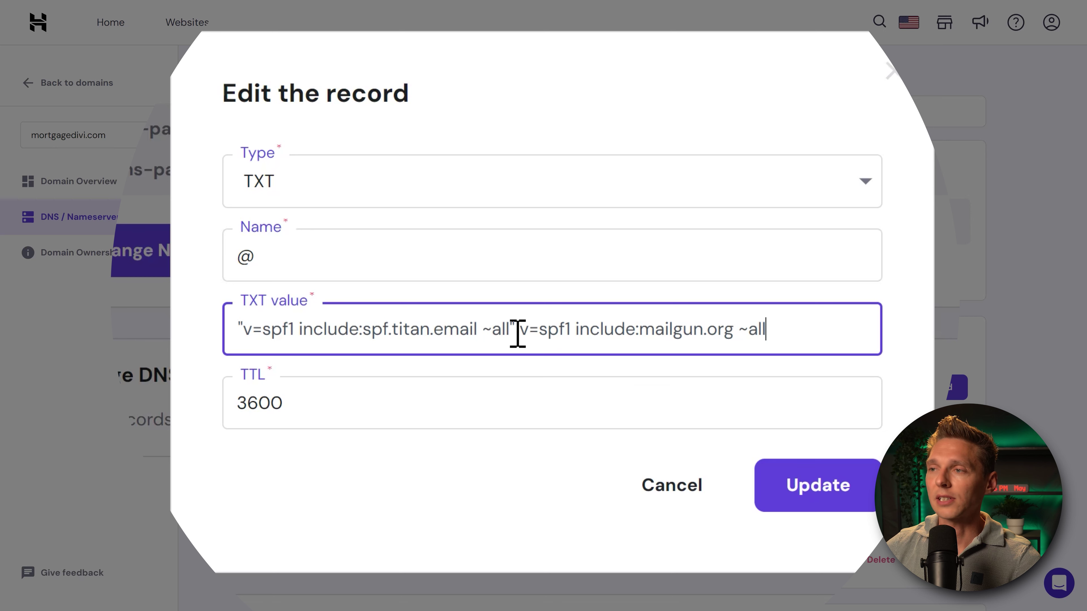
drag(518, 330, 573, 331)
key(BackSpace)
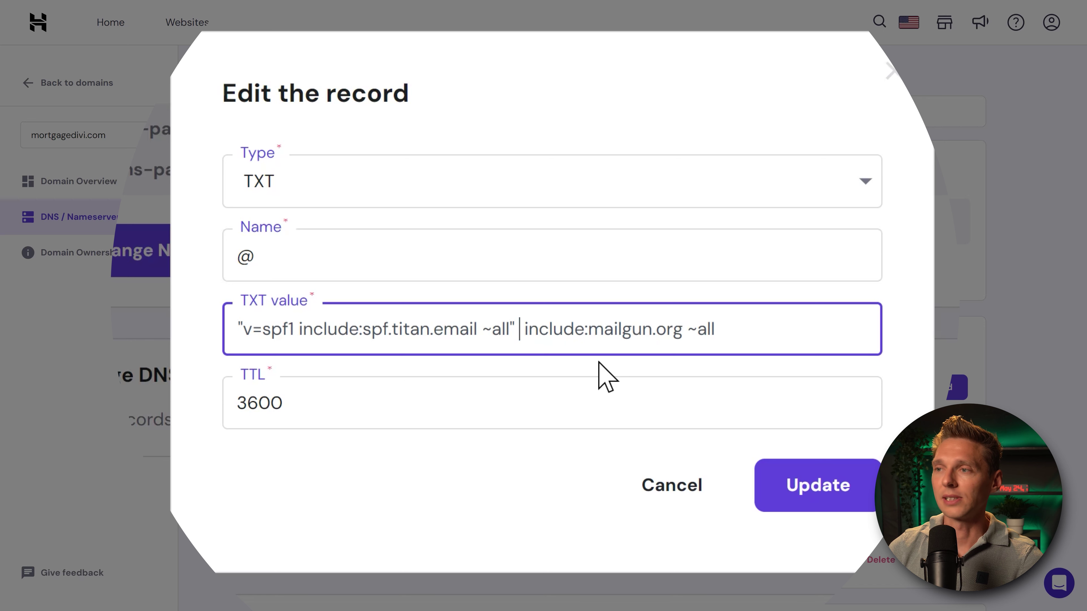
key(BackSpace)
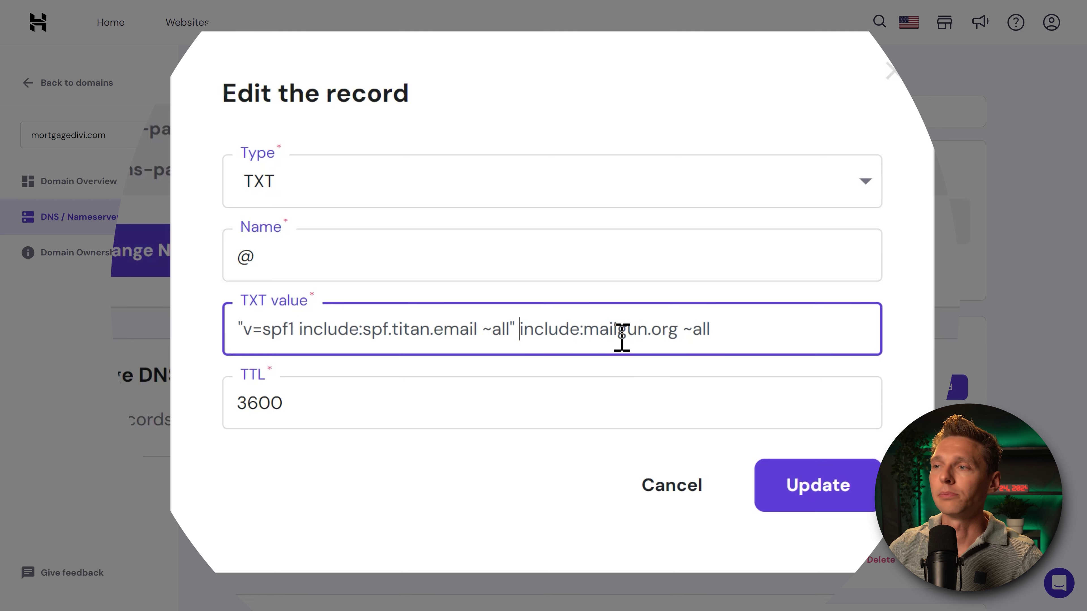
Step: Move include:mailgun.org before ~all inside the quotes and update the SPF record
drag(678, 332, 519, 345)
key(ctrl+c)
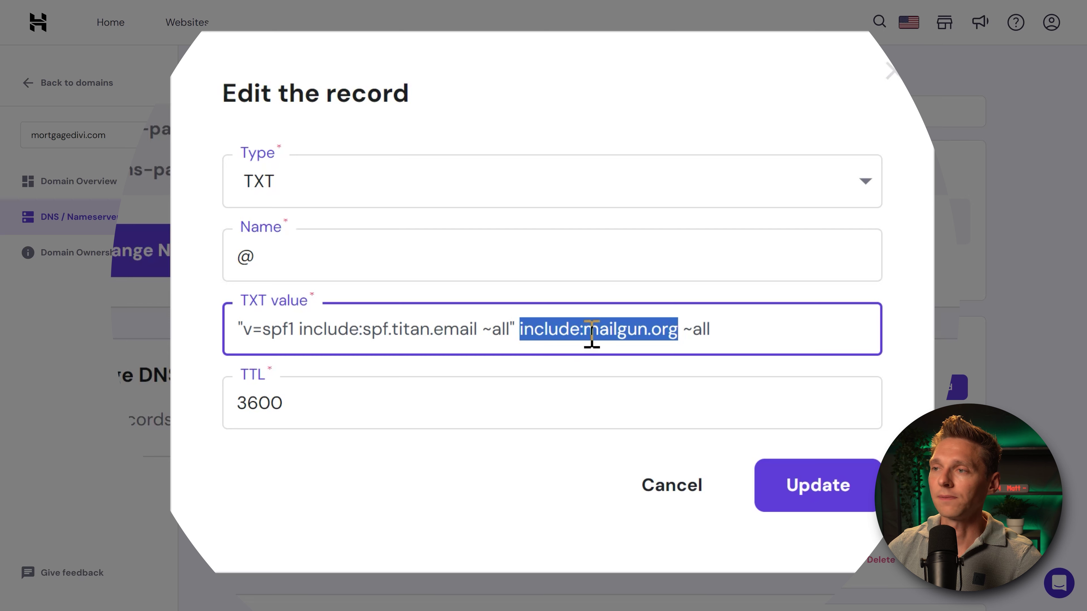
right_click(590, 336)
click(694, 12)
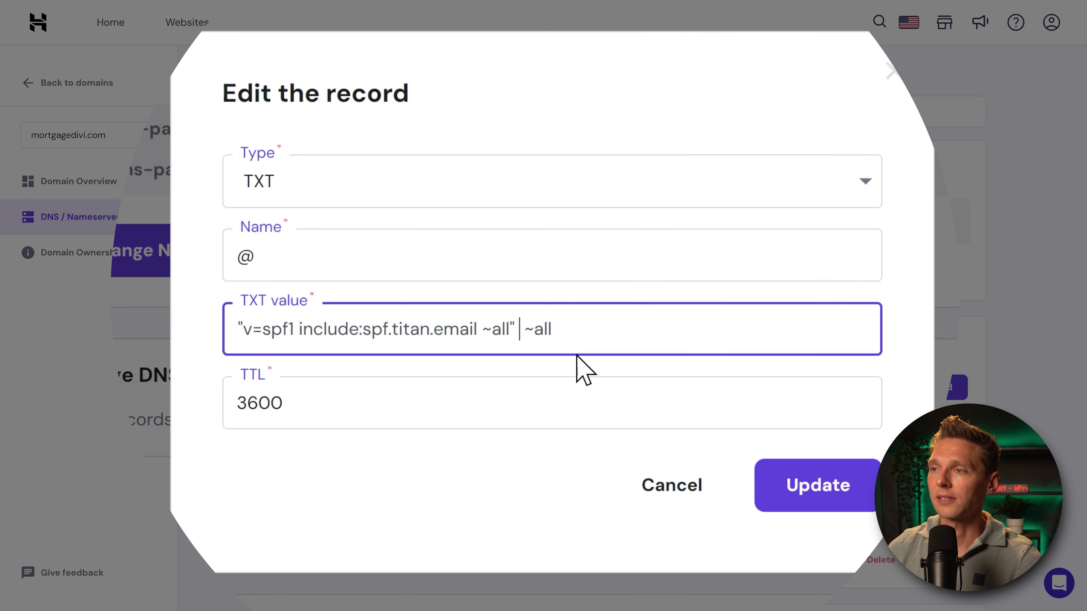
drag(553, 331, 519, 330)
key(BackSpace)
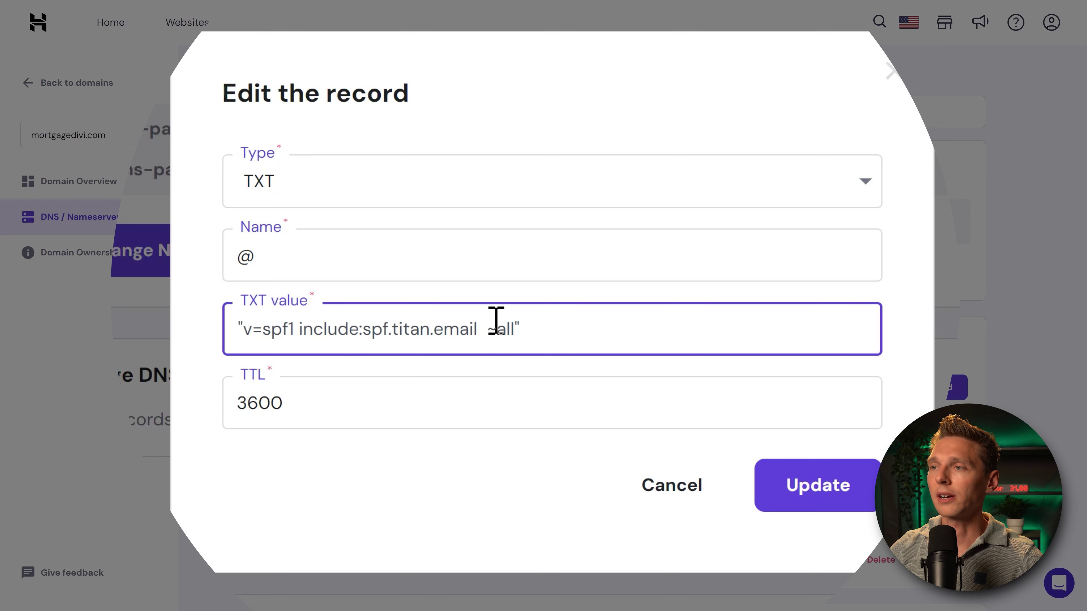
key(ctrl+v)
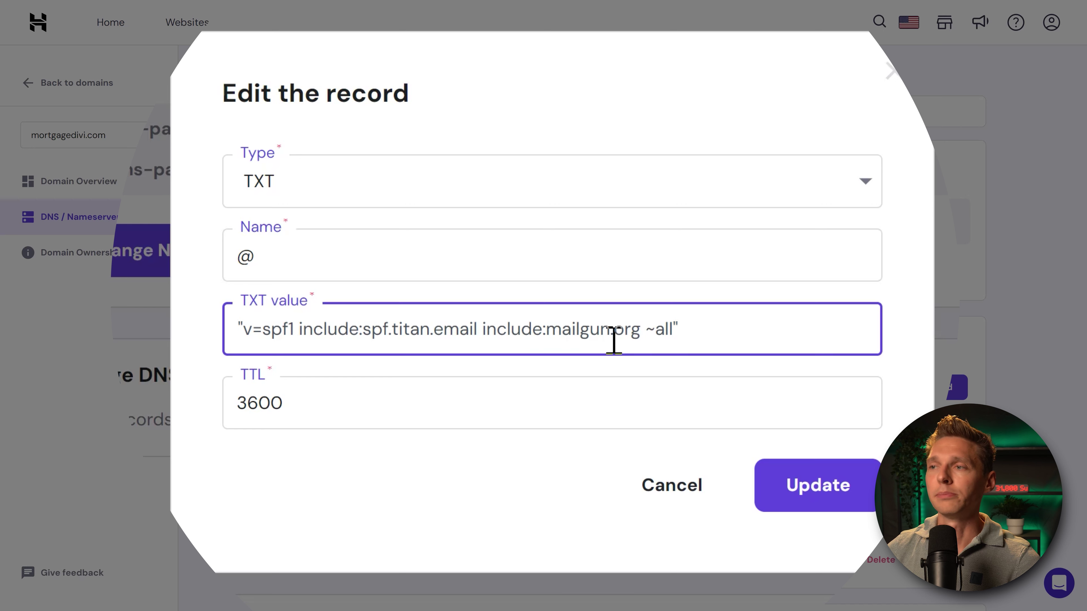
click(706, 334)
drag(686, 335, 301, 335)
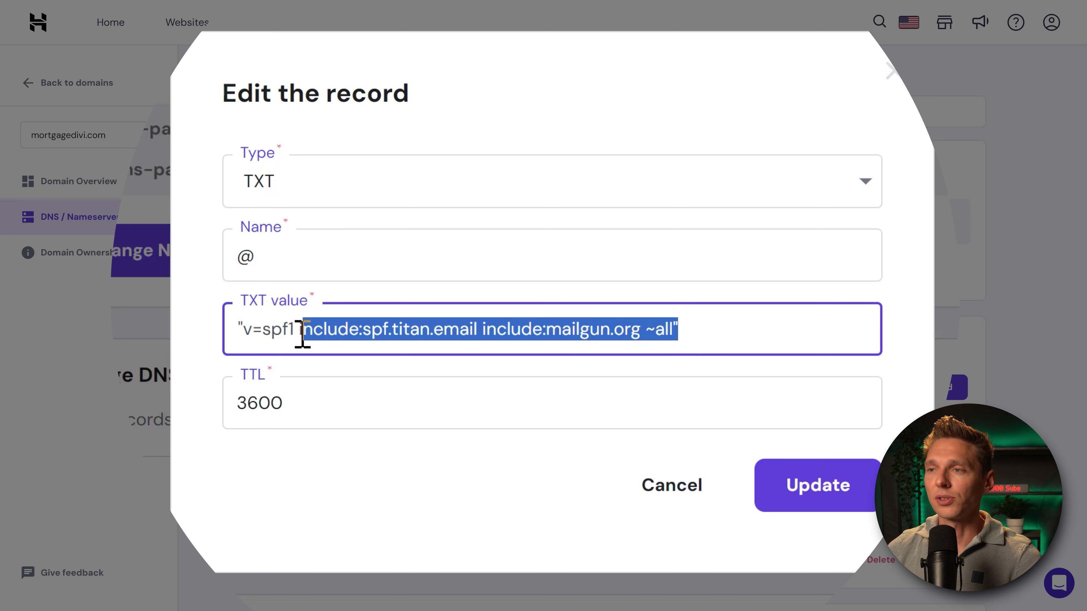
click(351, 335)
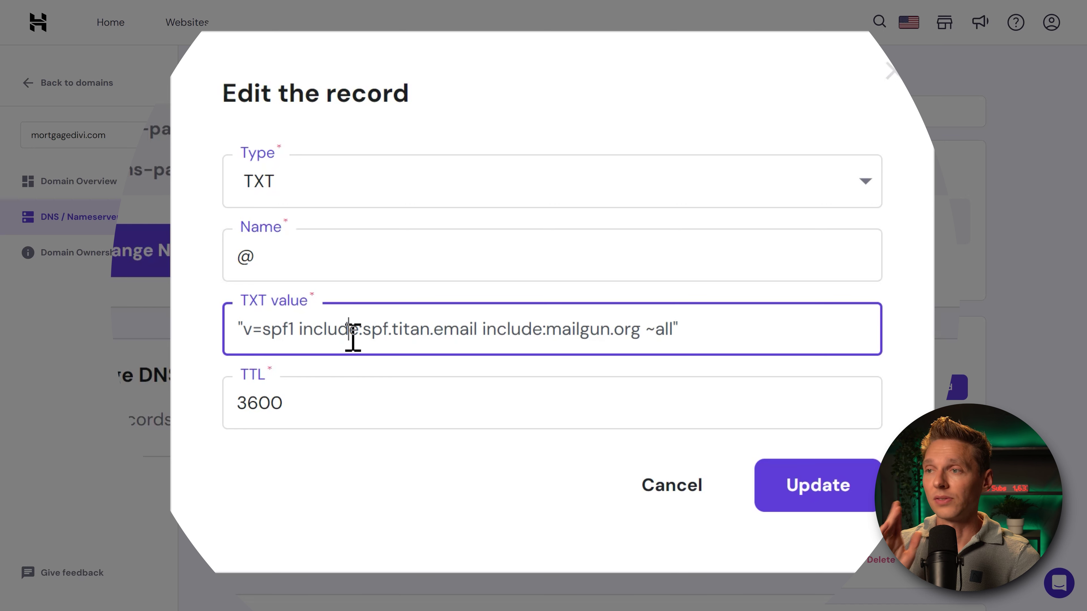
click(838, 492)
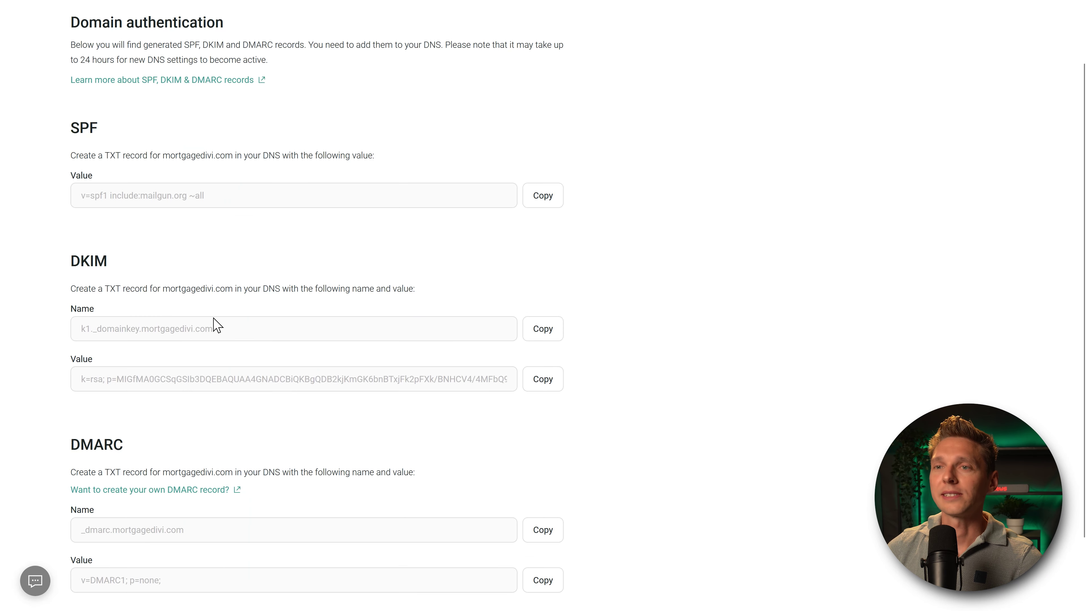
Step: Start a new Hostinger TXT record named with the DKIM name k1._domainkey.mortgagedivi.com
scroll(205, 308, down, 2)
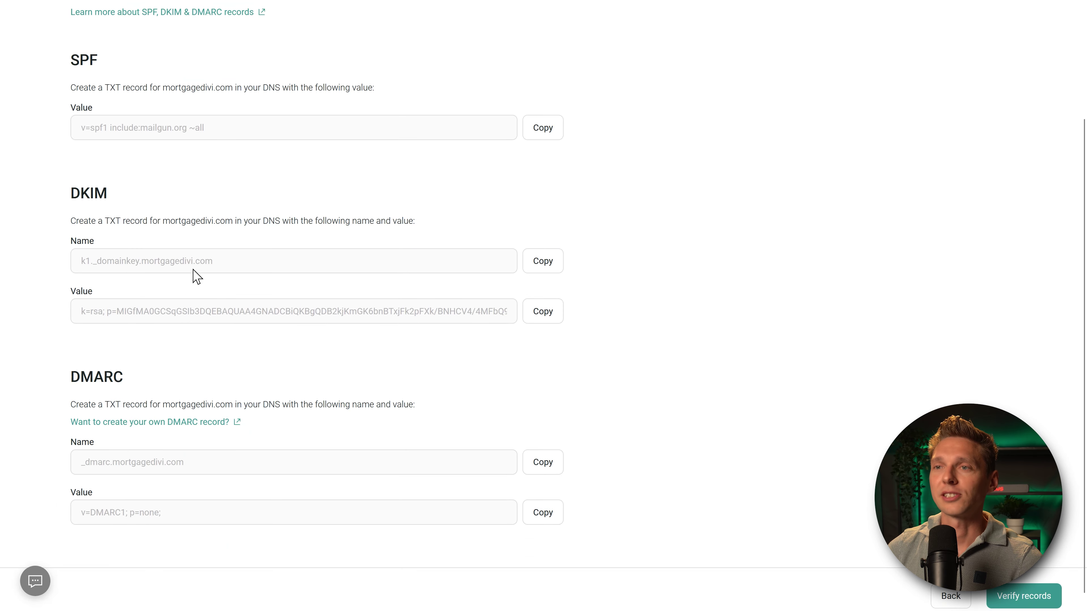
drag(229, 266, 81, 269)
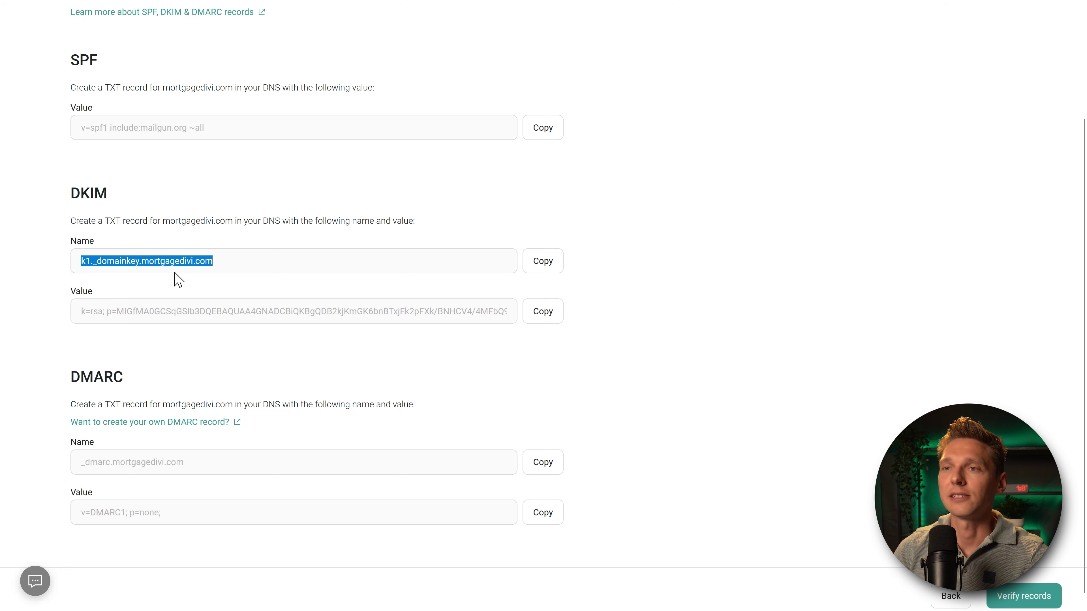
click(541, 269)
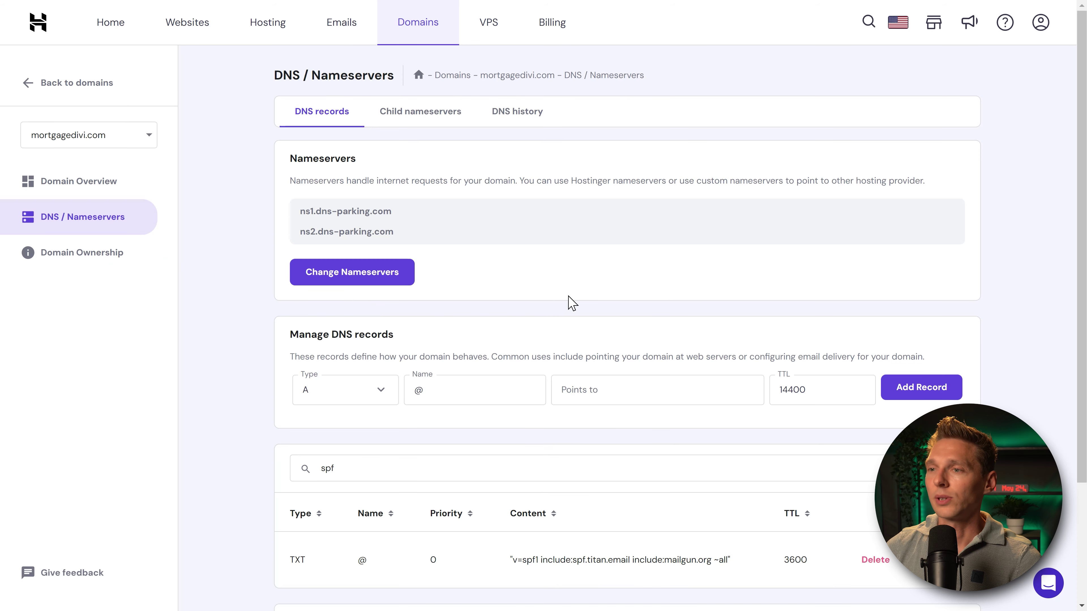
scroll(514, 347, down, 2)
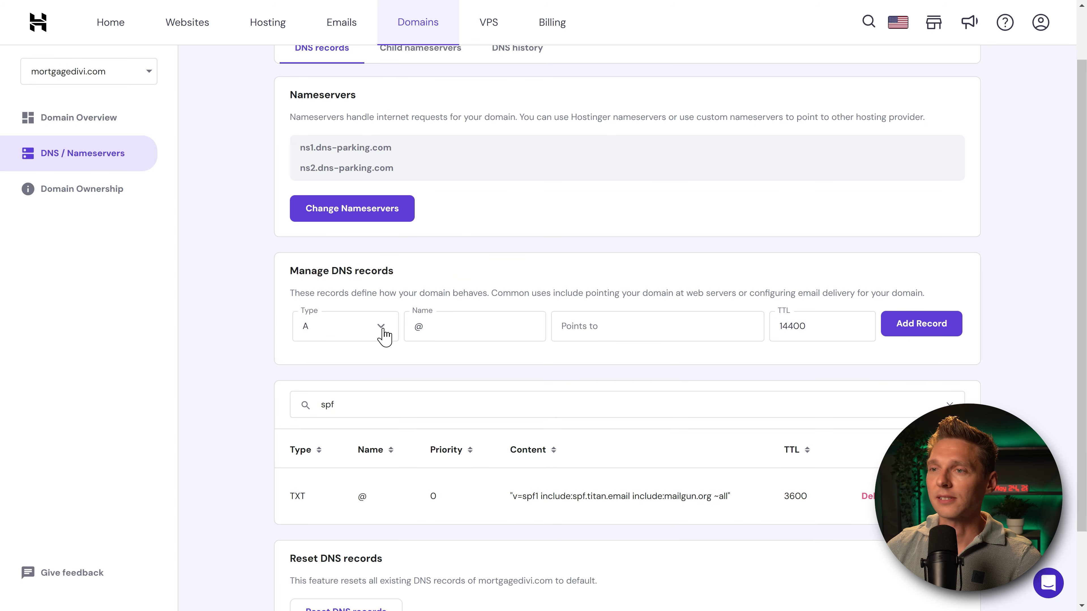
click(359, 341)
click(330, 546)
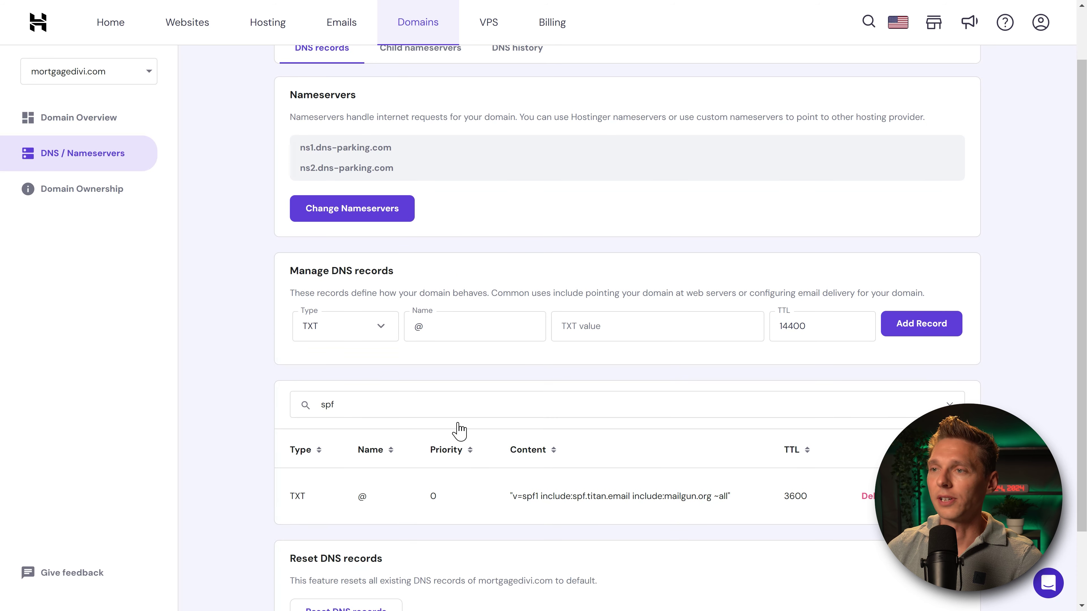
click(463, 331)
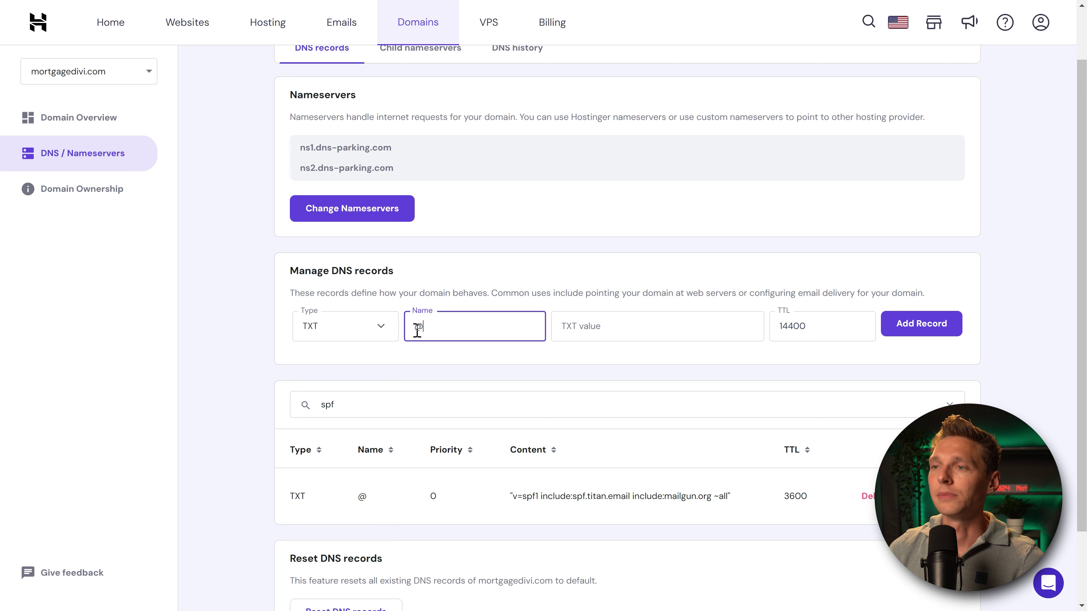
drag(417, 329, 561, 330)
key(ctrl+v)
click(430, 330)
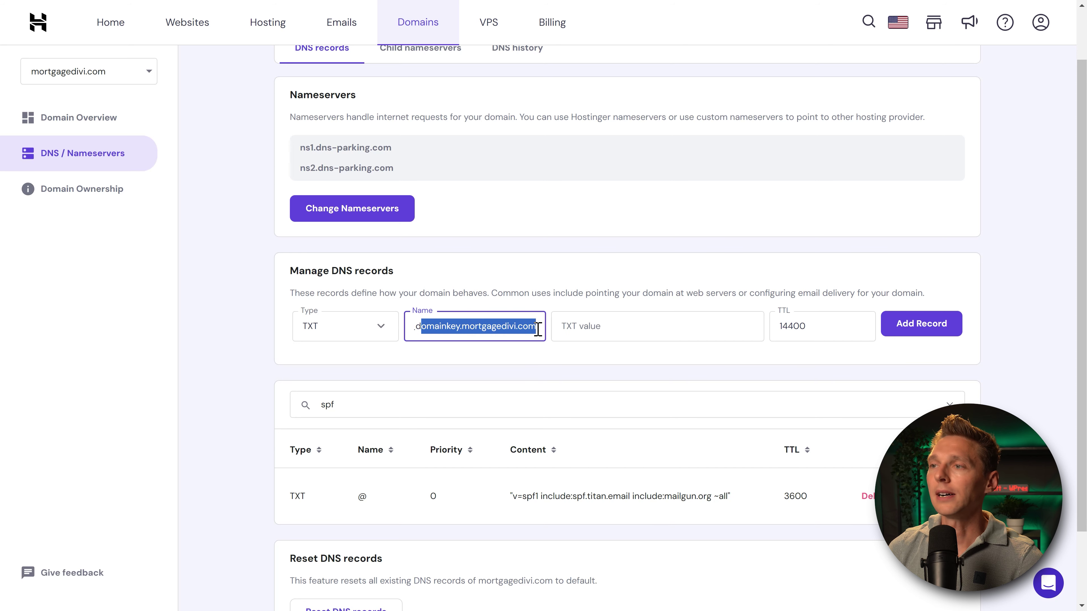
Step: Paste Omnisend's DKIM value into the TXT record and add the record
click(593, 327)
key(alt+Tab)
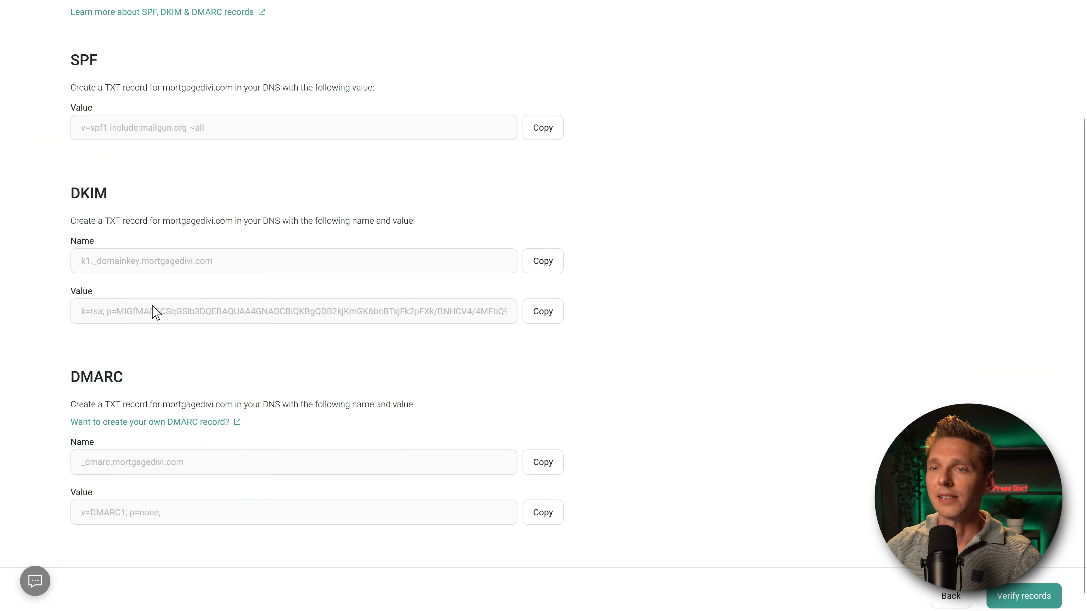
click(542, 319)
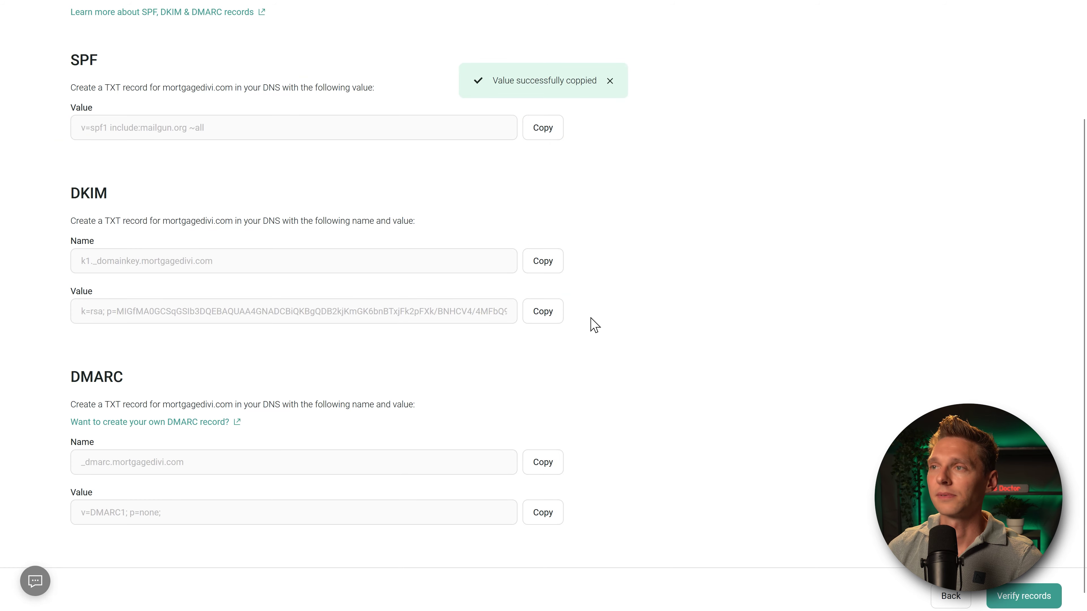
key(alt+Tab)
right_click(618, 330)
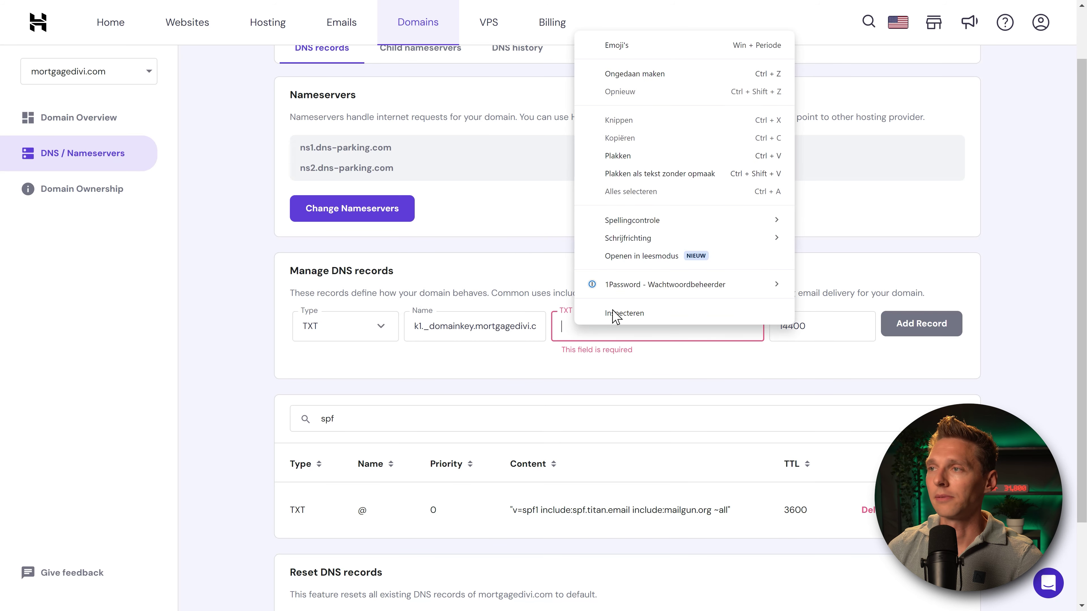
click(633, 179)
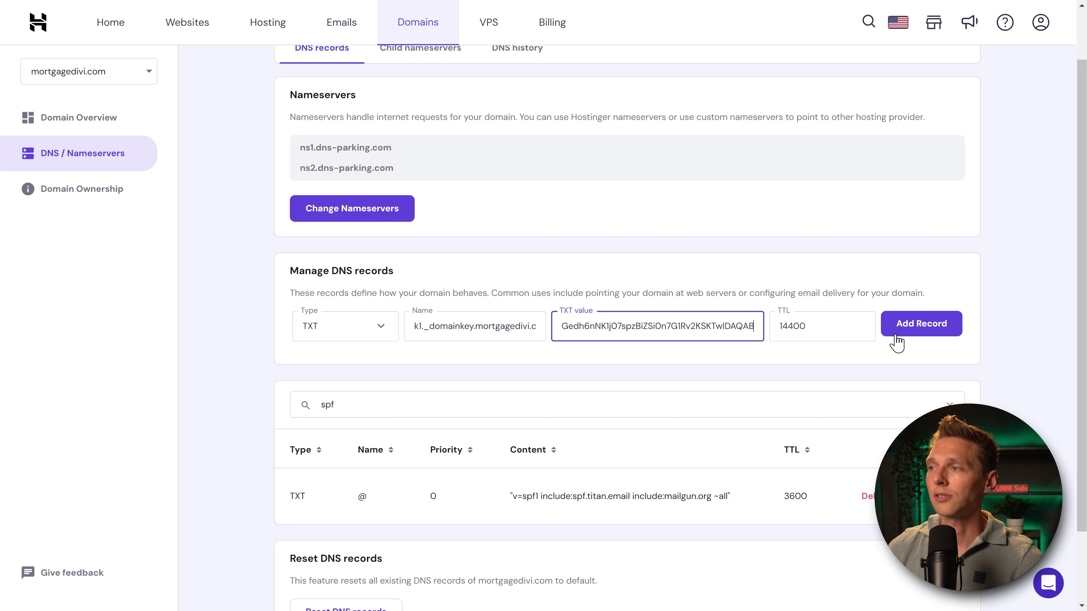
click(927, 336)
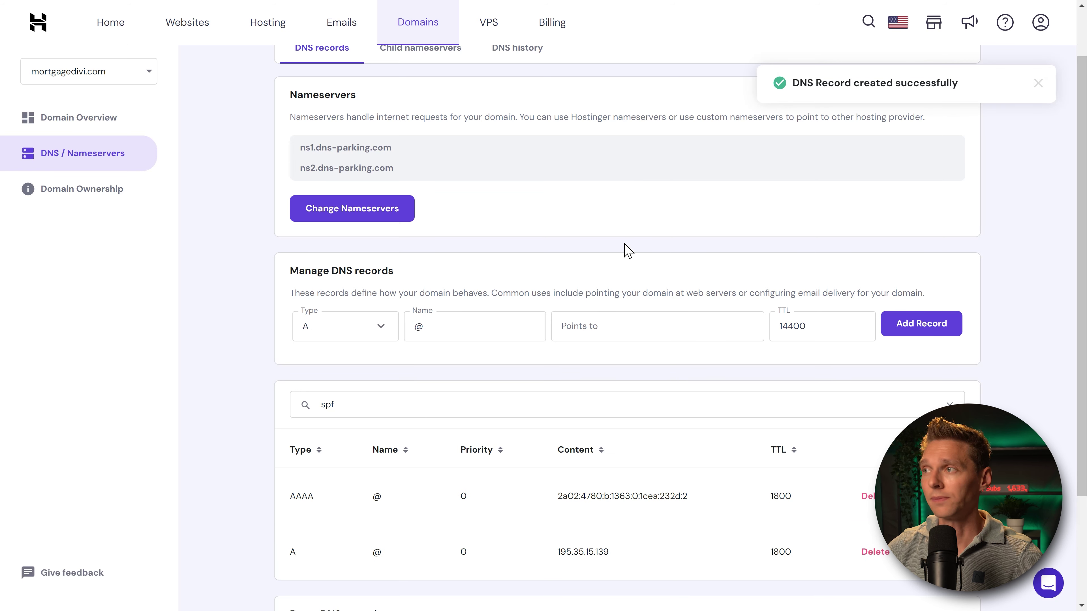
key(alt+Tab)
scroll(256, 372, down, 1)
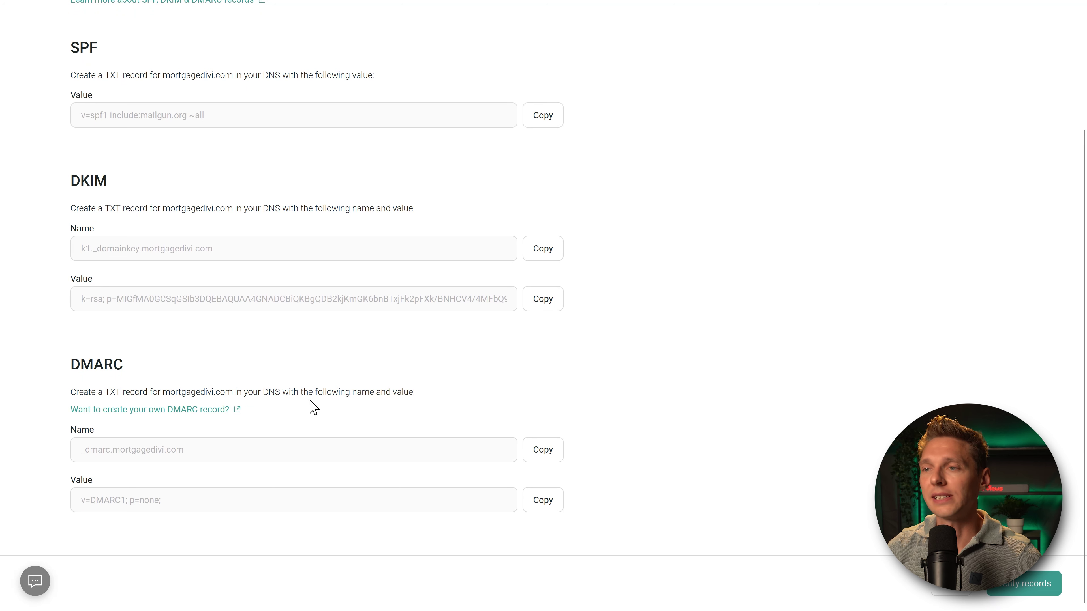
drag(82, 450, 223, 459)
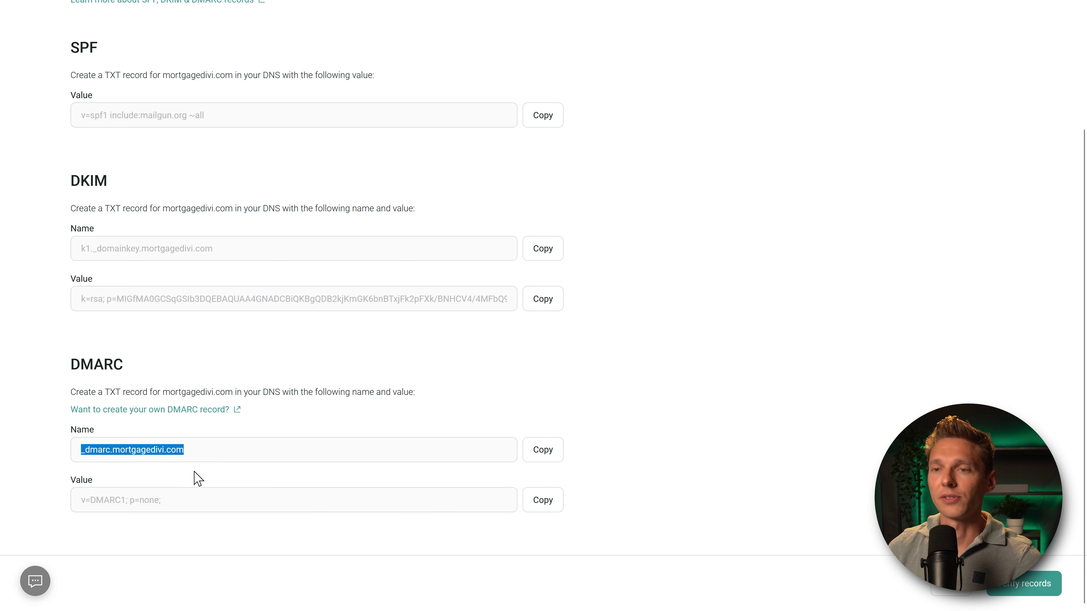
drag(185, 499, 121, 509)
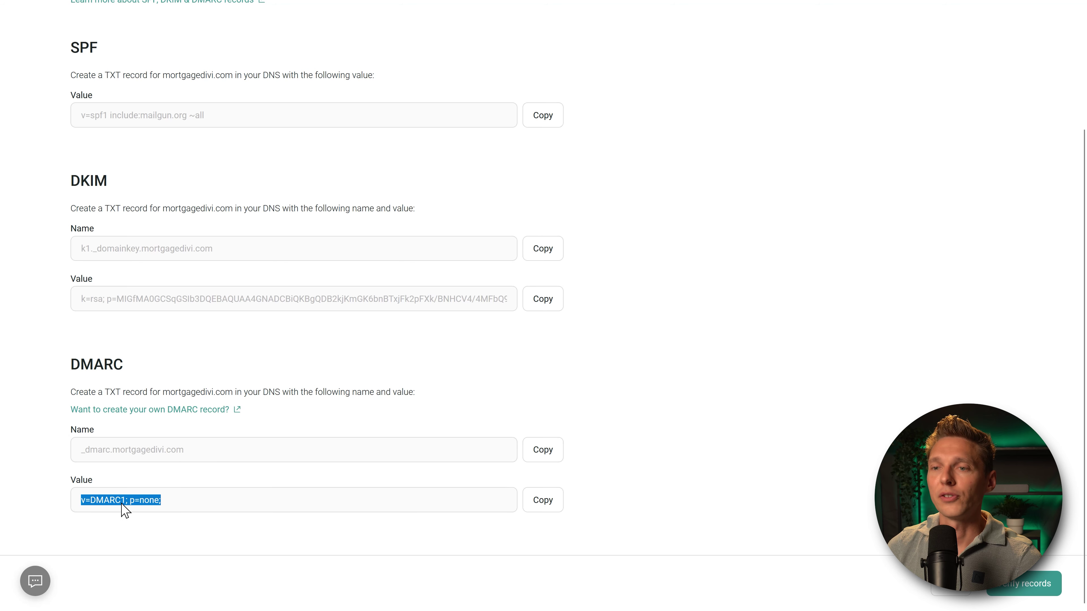
click(543, 500)
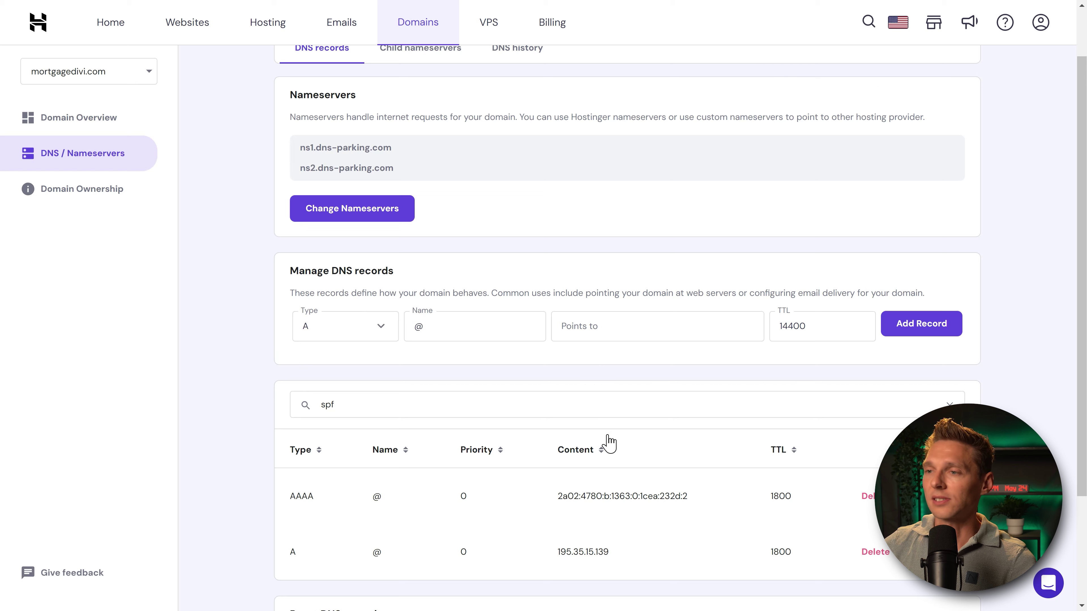
click(575, 405)
key(BackSpace)
key(BackSpace)
key(BackSpace)
text(dmarc)
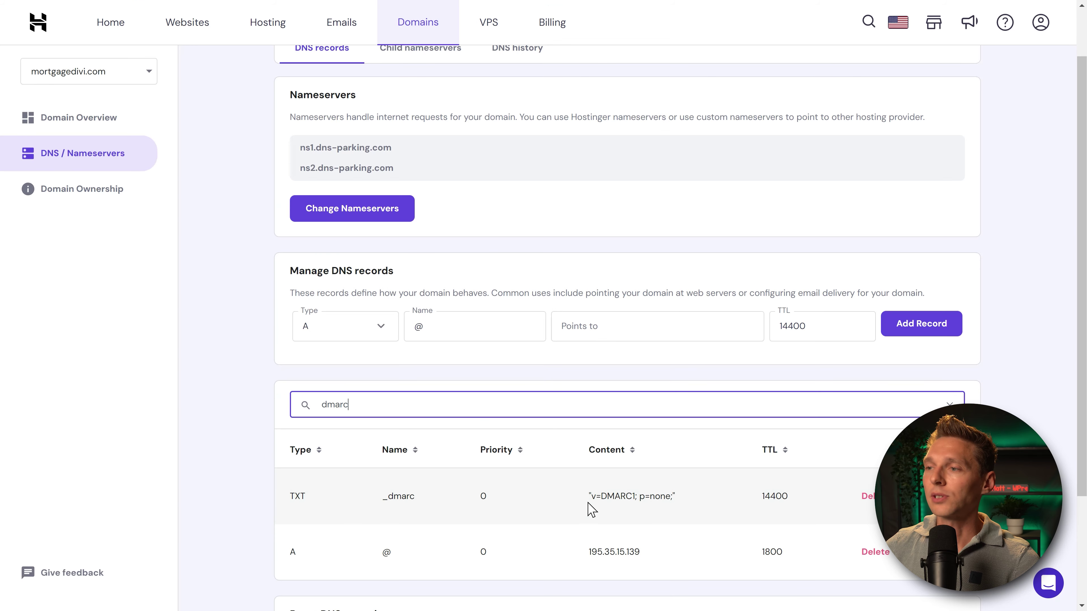
drag(592, 510, 667, 502)
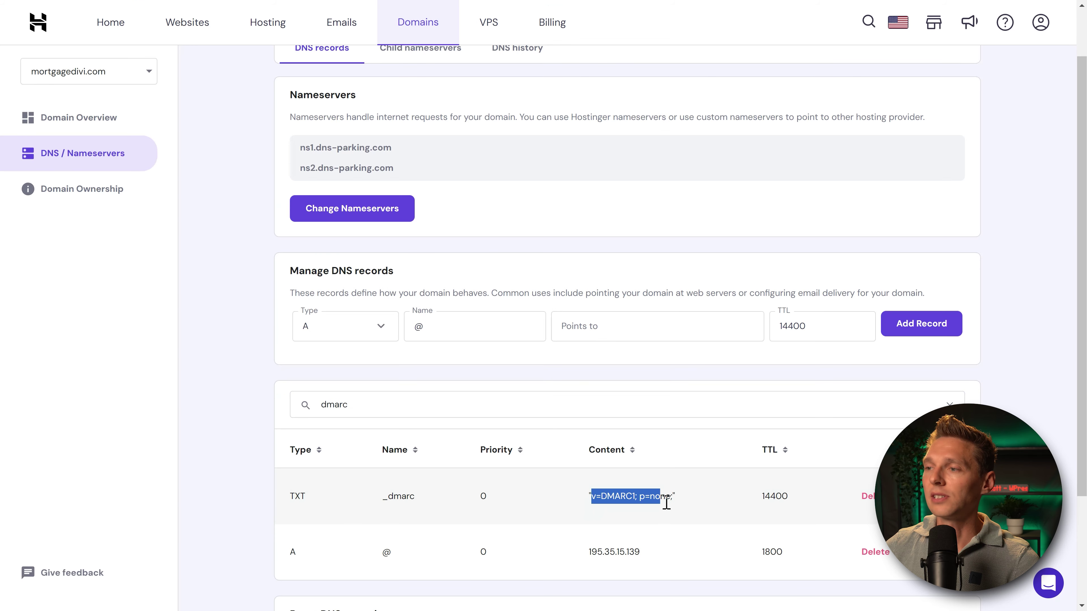
click(689, 510)
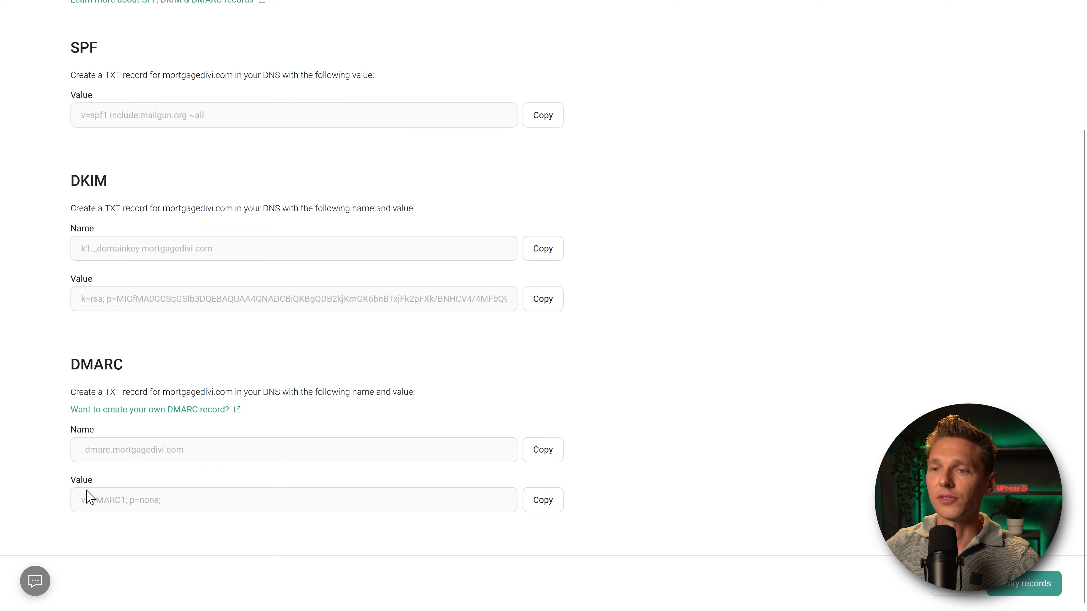
drag(85, 498, 171, 515)
click(170, 515)
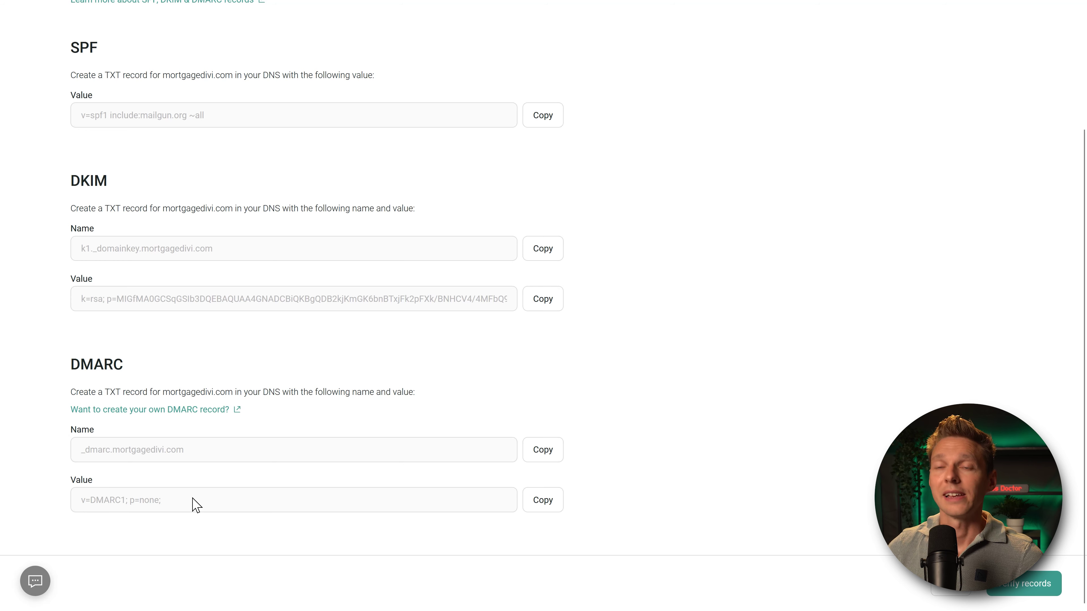
scroll(852, 321, up, 3)
scroll(856, 328, down, 3)
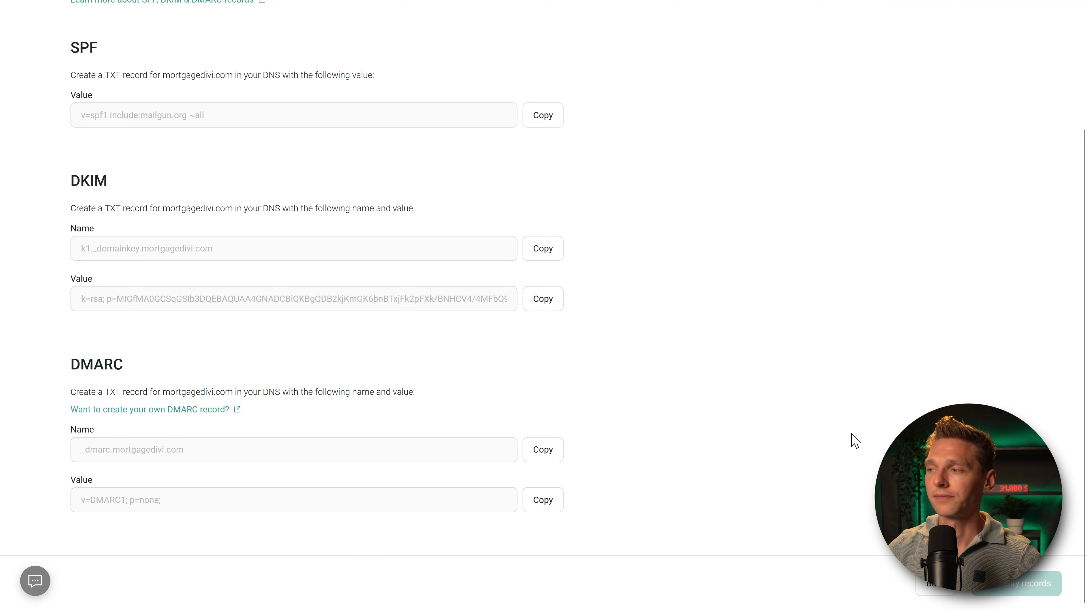
Step: Review the SPF, DKIM and DMARC verification success banners
scroll(849, 441, up, 2)
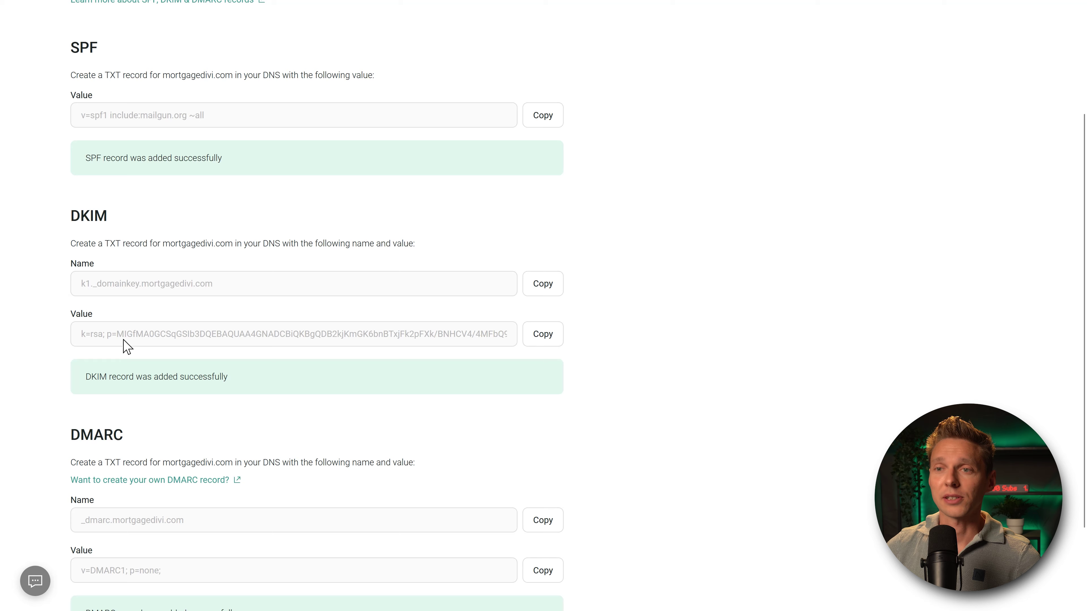
drag(92, 376, 237, 385)
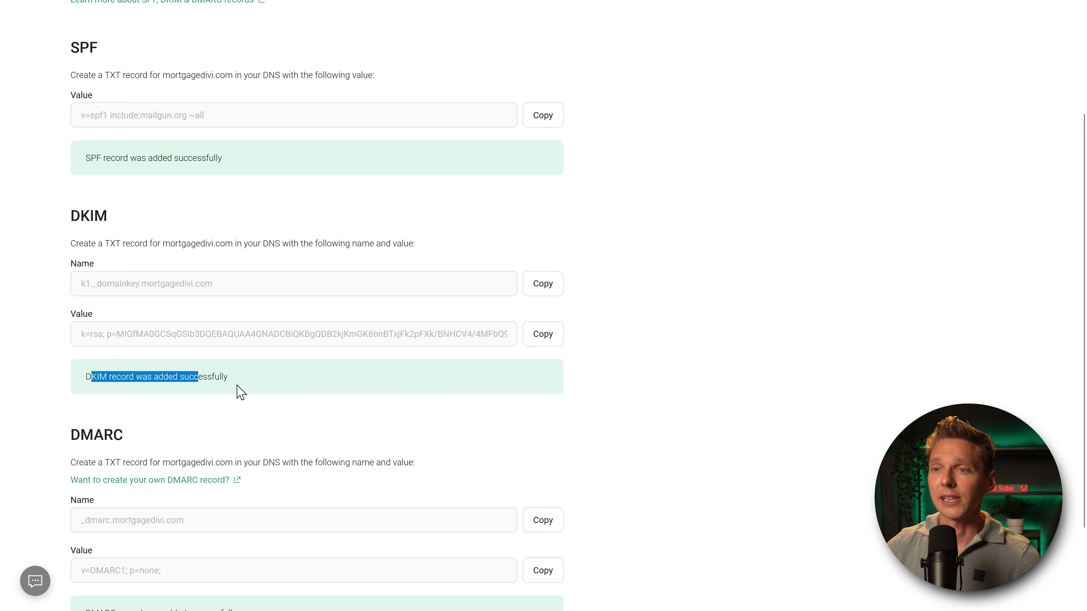
click(267, 386)
scroll(267, 389, down, 3)
drag(108, 504, 308, 520)
click(300, 532)
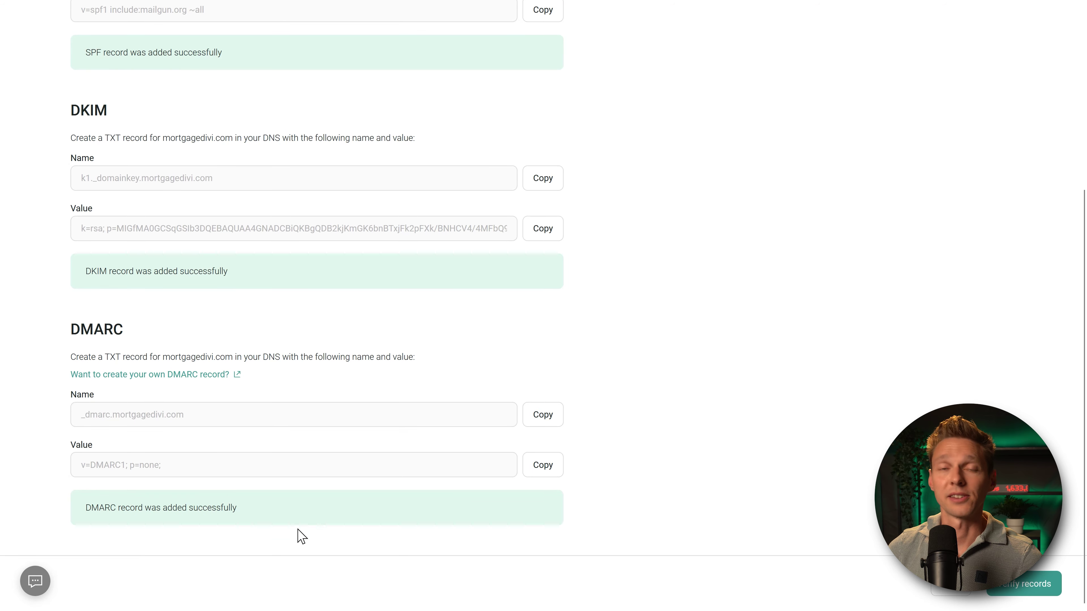
scroll(854, 414, up, 5)
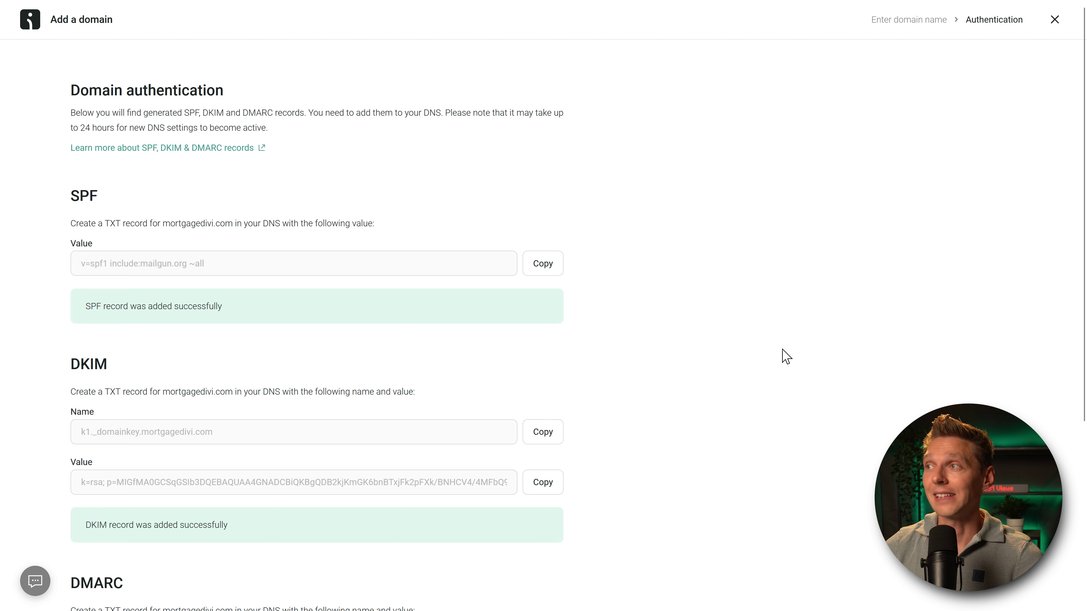
Step: Close the Add a domain dialog and confirm all three records show Verified
click(1055, 21)
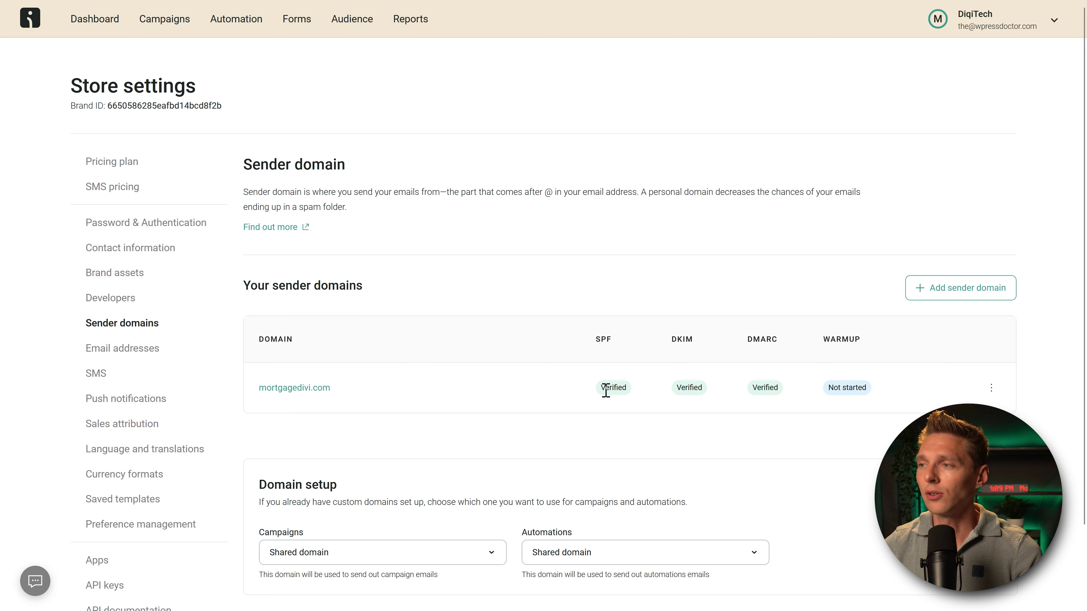
drag(606, 390, 801, 405)
click(804, 405)
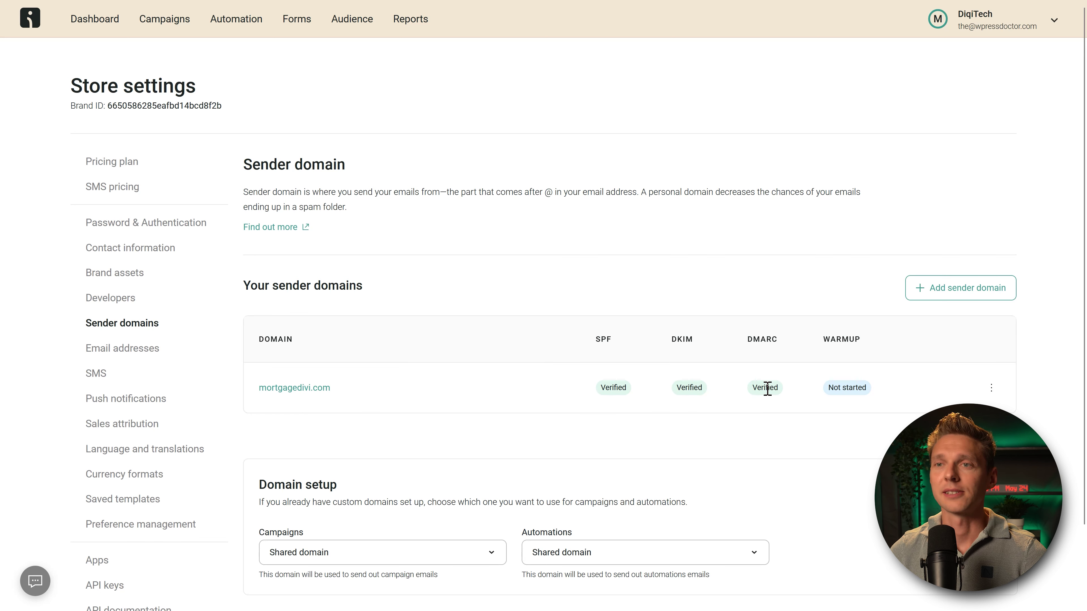
Step: Add and save a new sender email address on the mortgagedivi.com domain
click(139, 355)
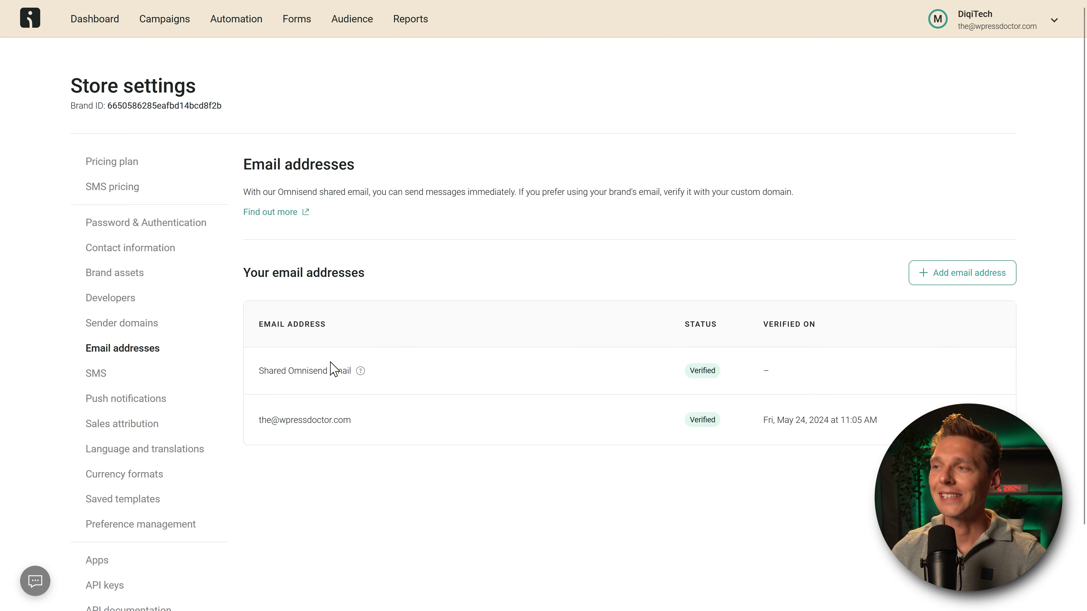
click(952, 278)
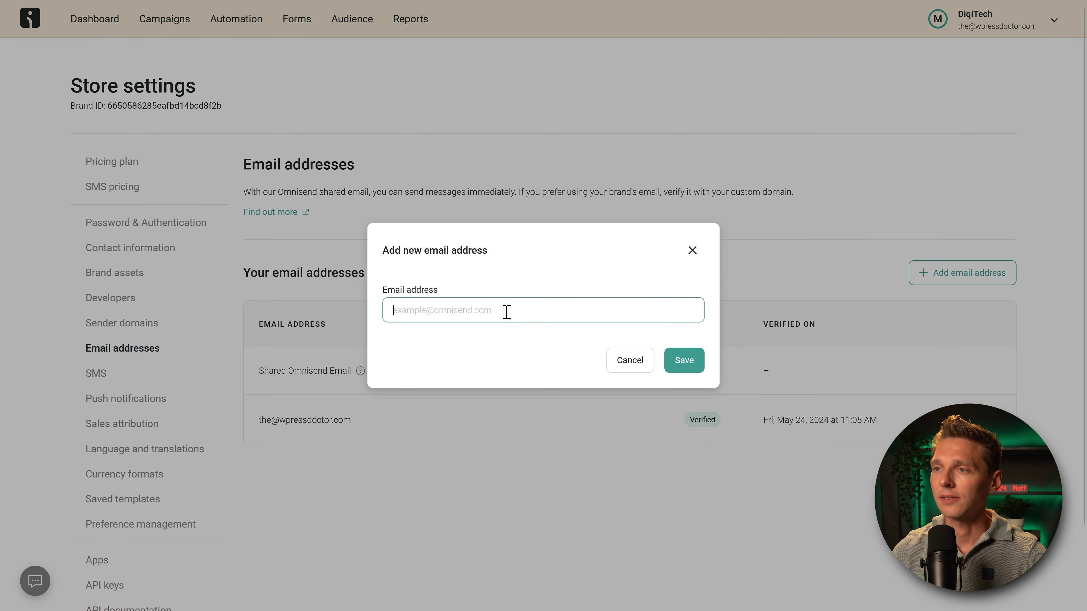
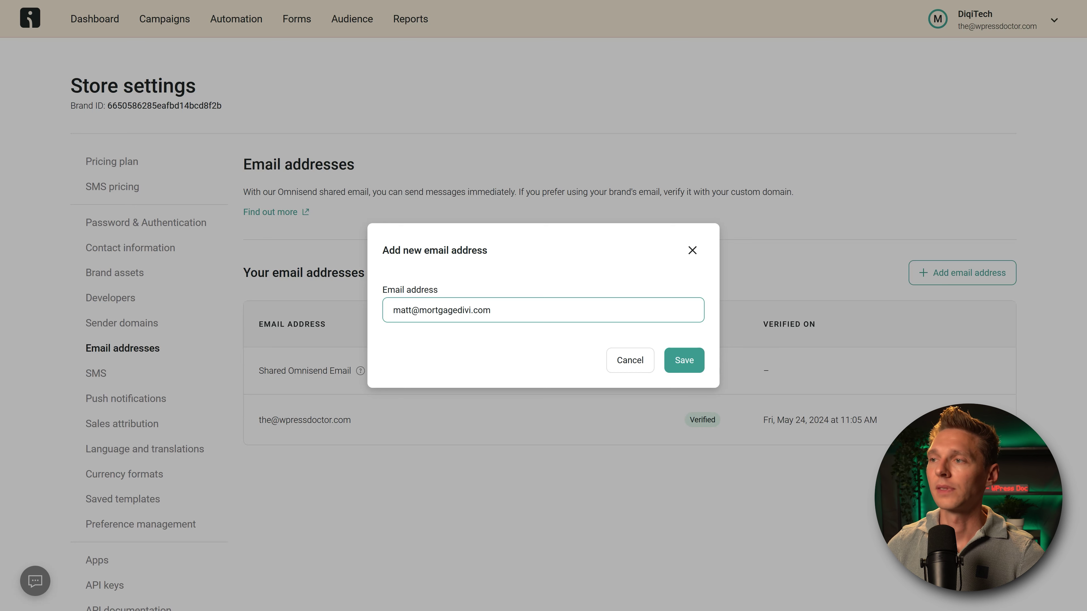
click(687, 362)
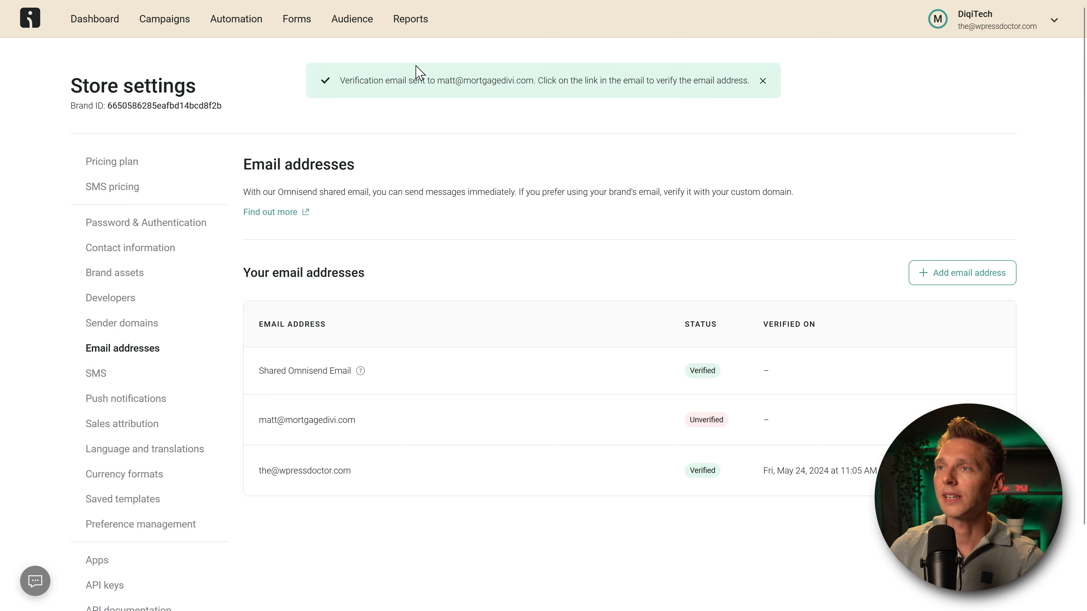
drag(441, 82, 533, 78)
Step: Try mortgagedivi.com as the Campaigns sender domain, then confirm its sender address shows Verified
click(535, 77)
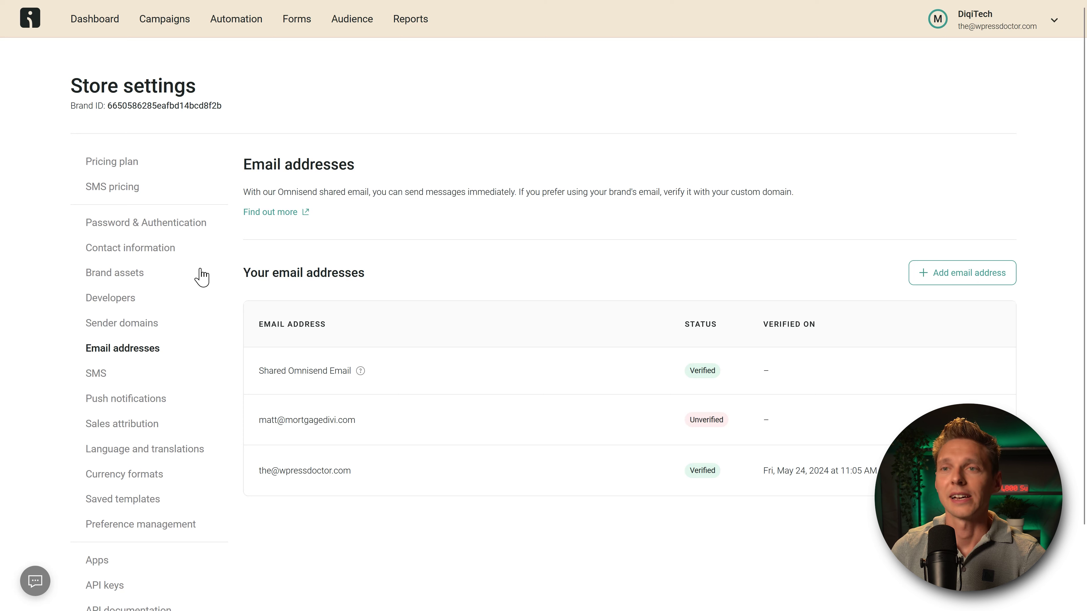
click(140, 327)
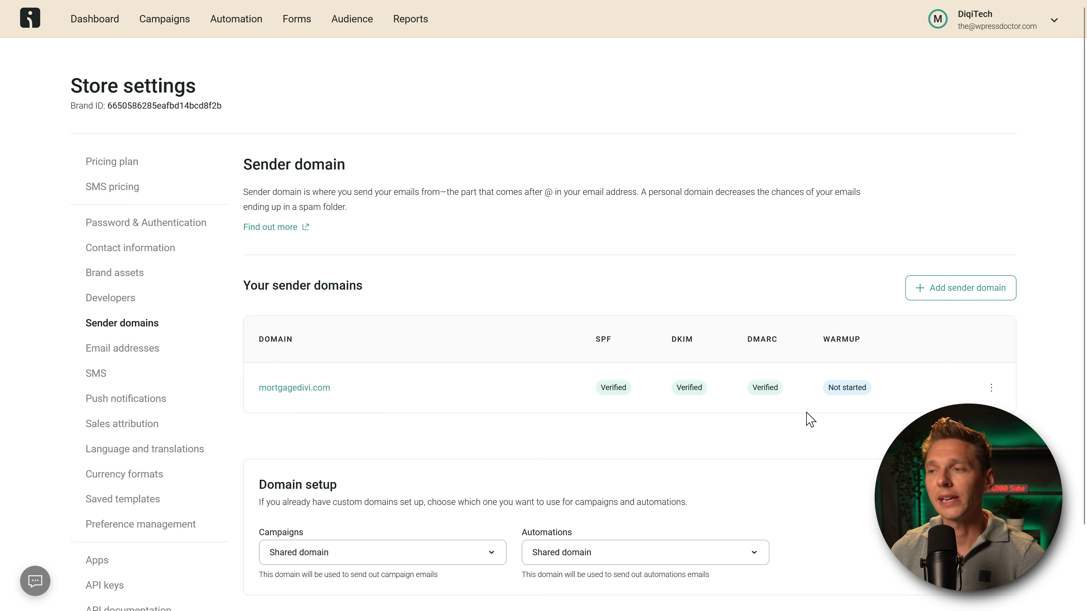
scroll(490, 334, down, 2)
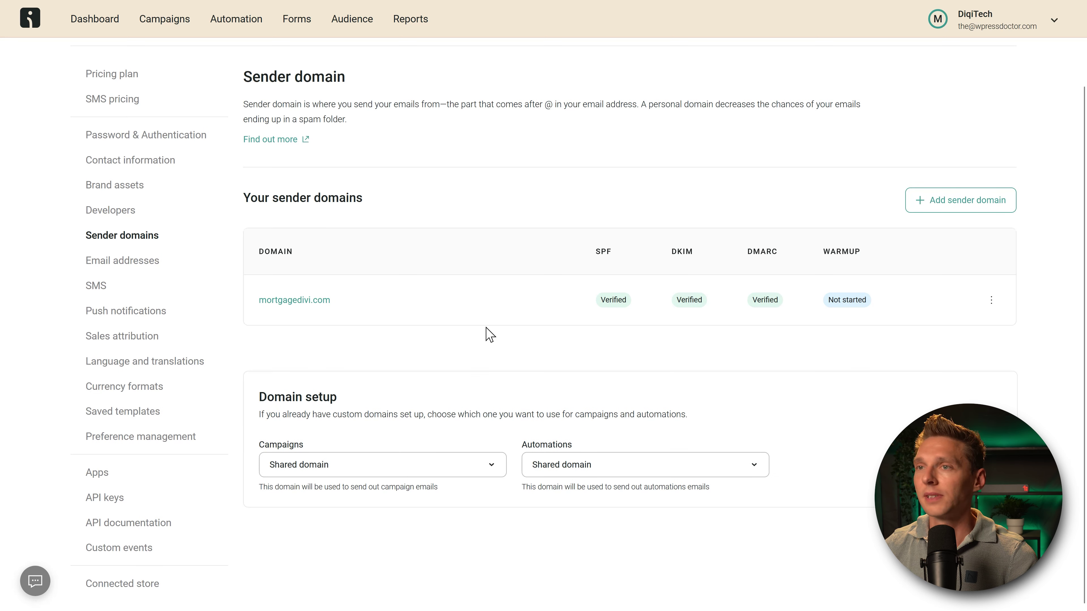
click(318, 467)
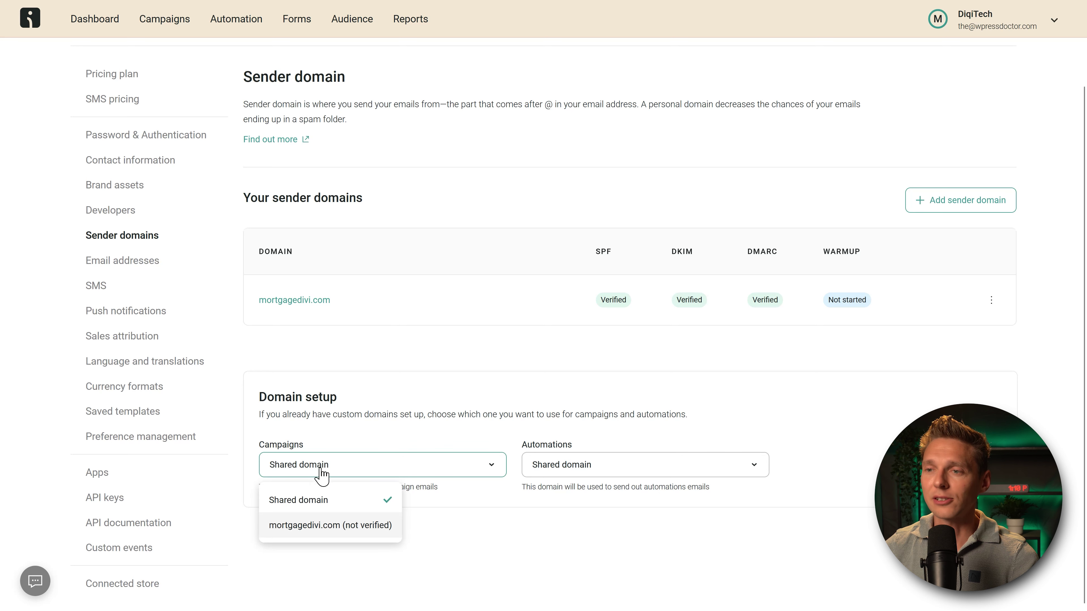
click(326, 526)
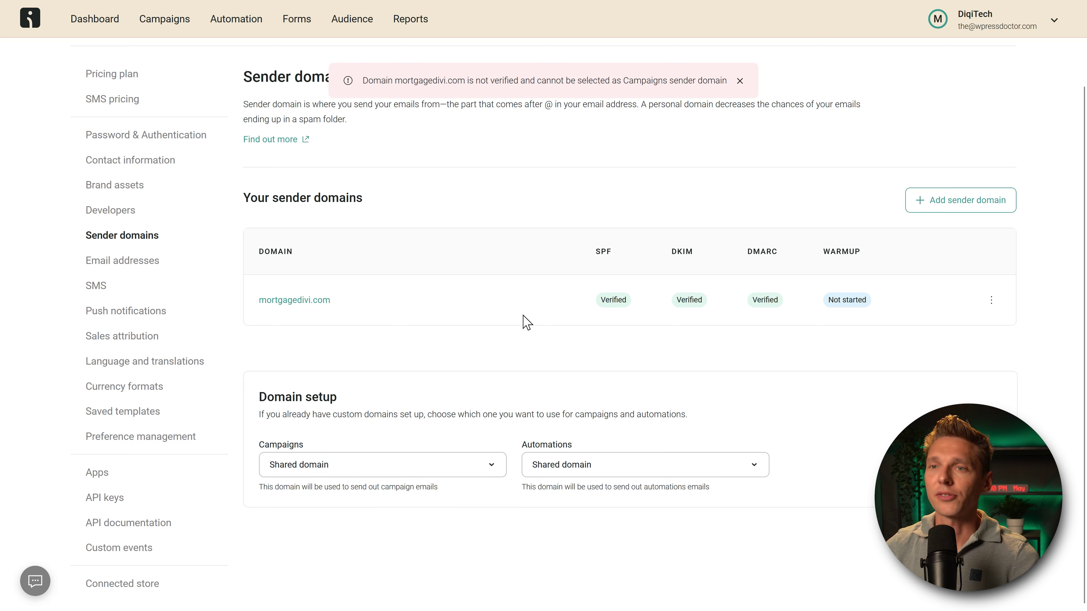
click(117, 263)
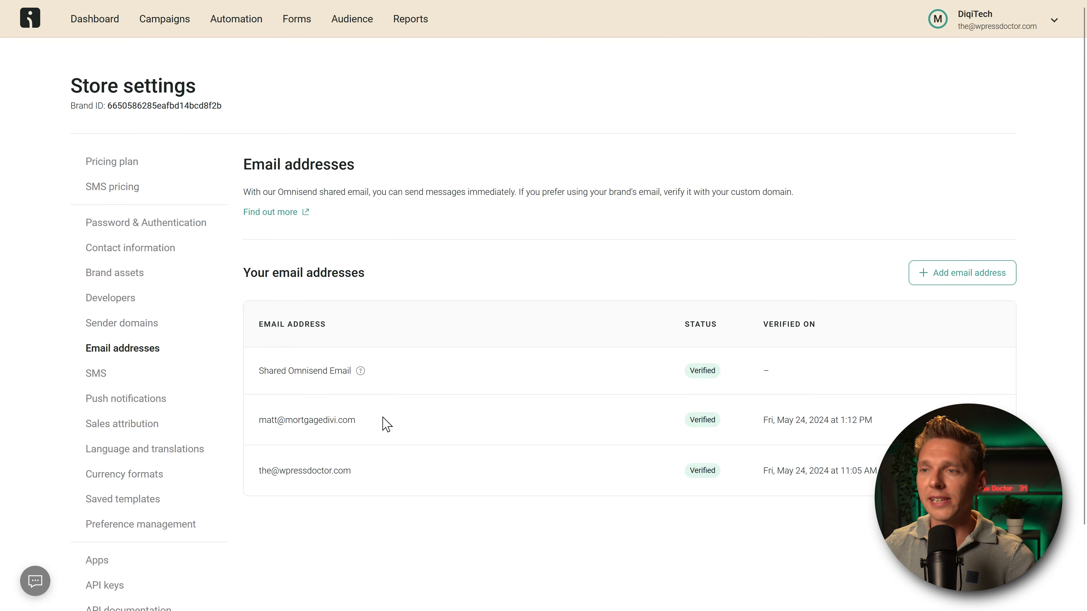
Step: Check mortgagedivi.com's SPF, DKIM and DMARC badges under Sender domains, then switch to WordPress Plugins
drag(383, 419, 259, 422)
click(380, 422)
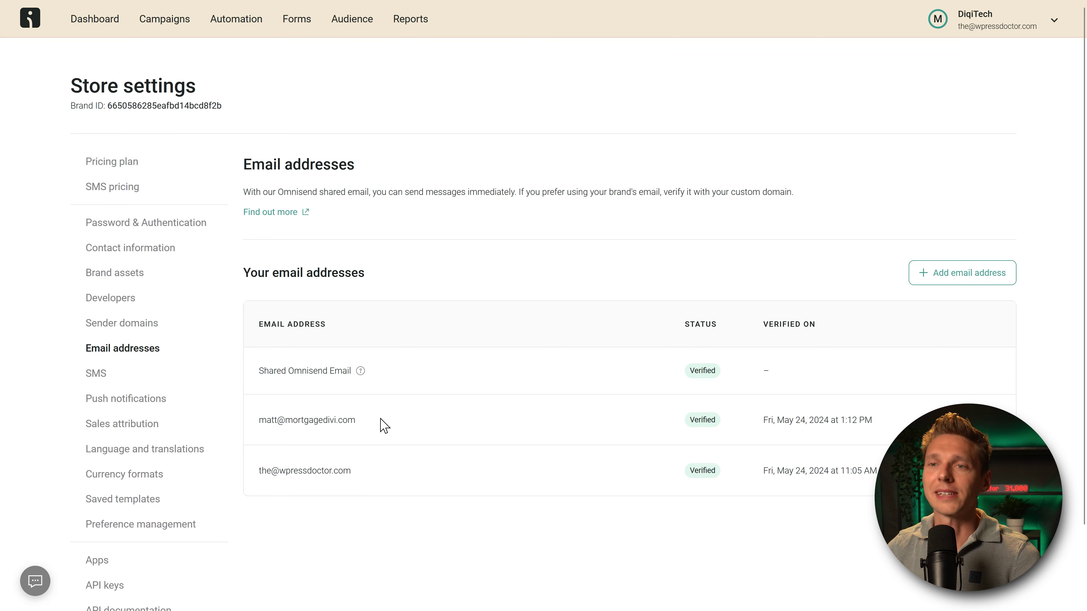
click(150, 324)
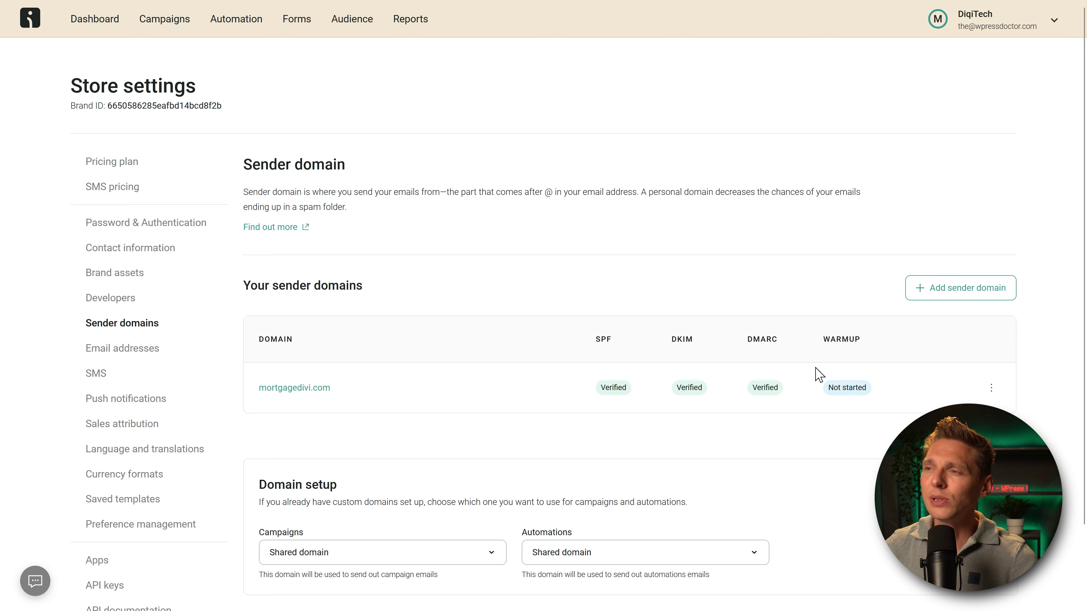
middle_click(569, 178)
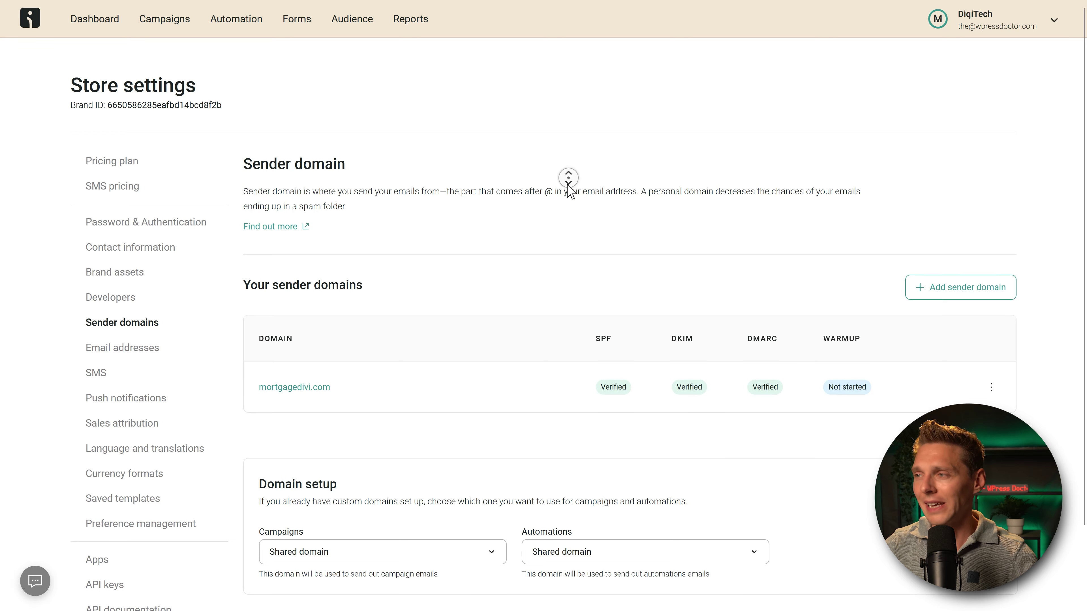
middle_click(569, 194)
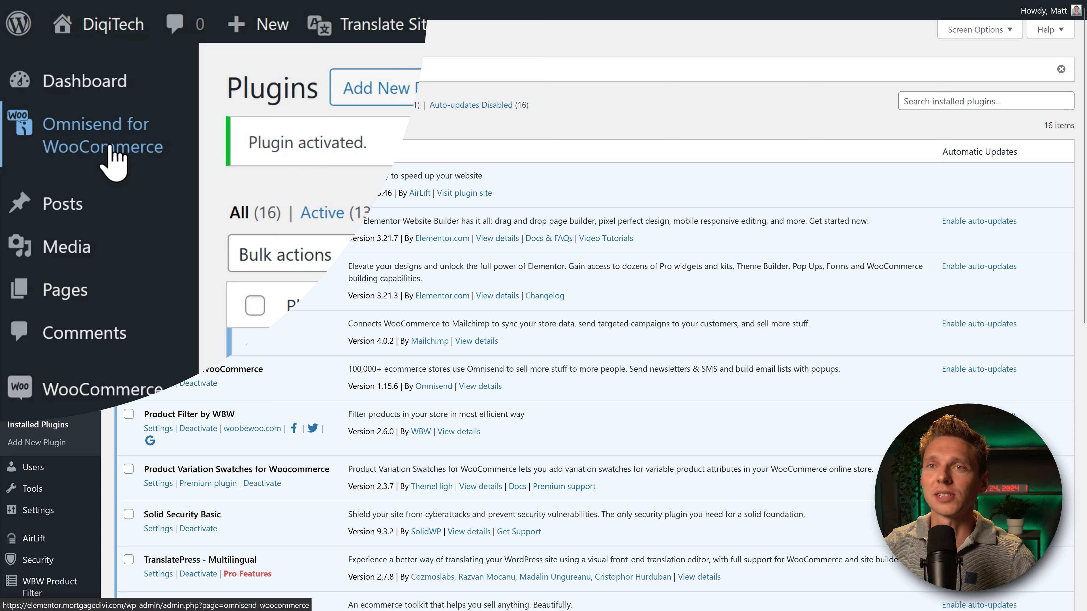
Step: Review the Omnisend for WooCommerce plugin's General, Sync and Logs tabs
click(113, 159)
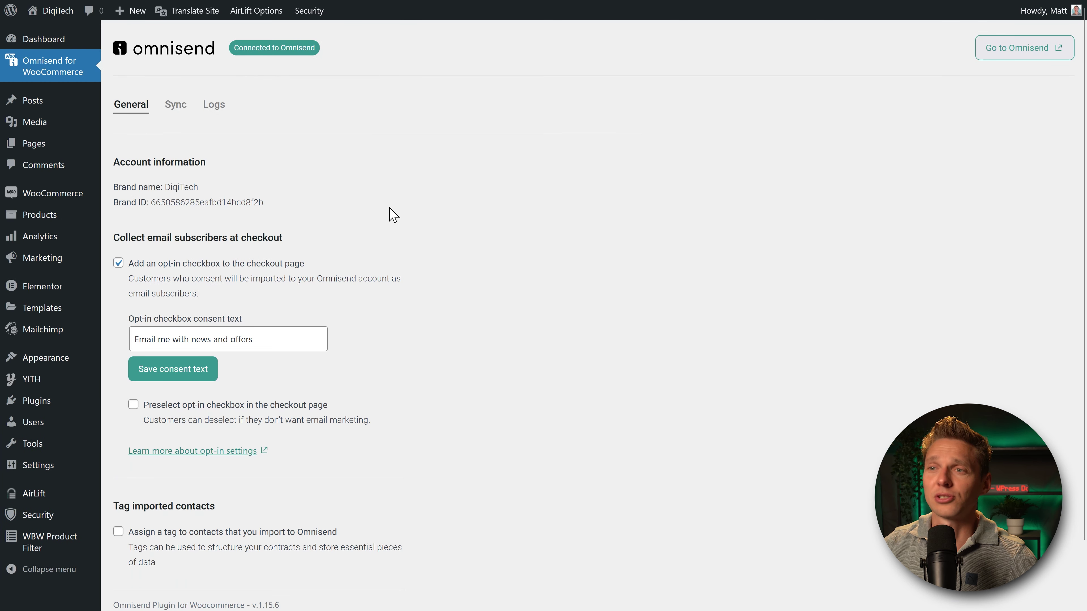
scroll(393, 214, down, 1)
scroll(389, 218, up, 1)
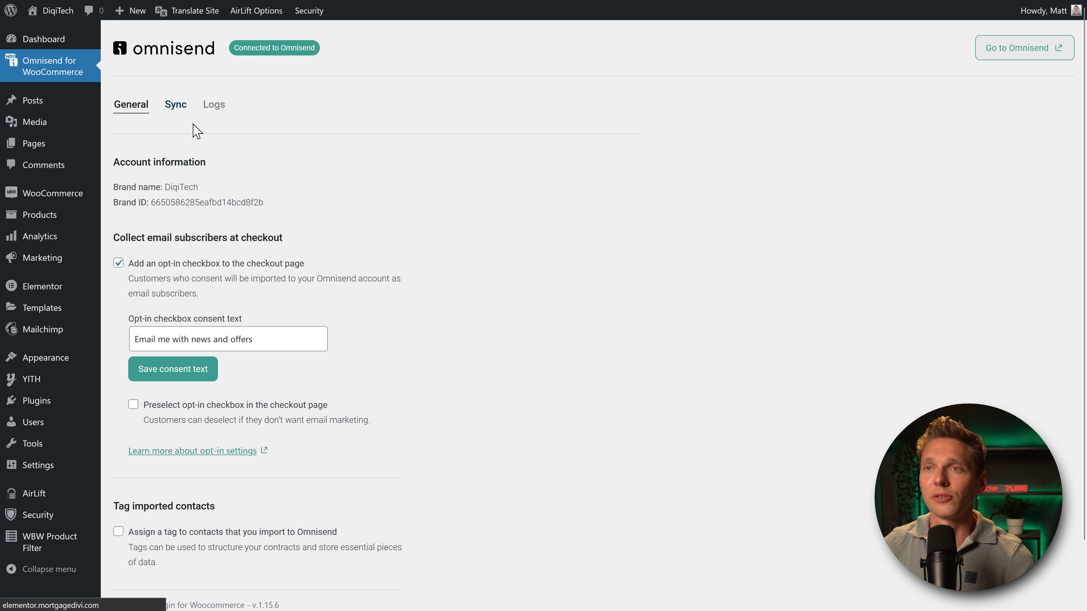
click(178, 106)
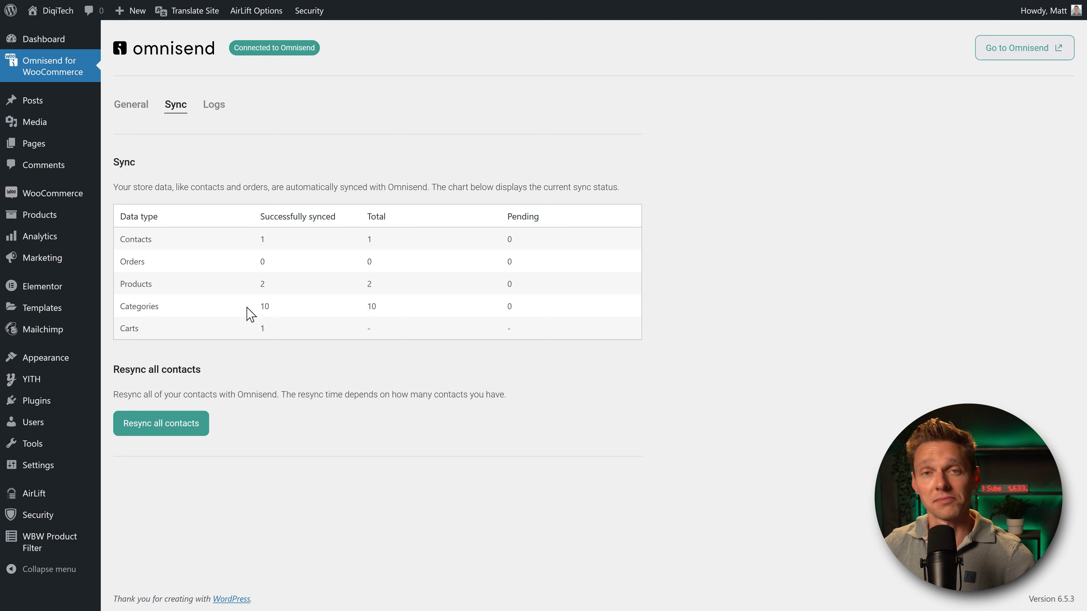
click(215, 106)
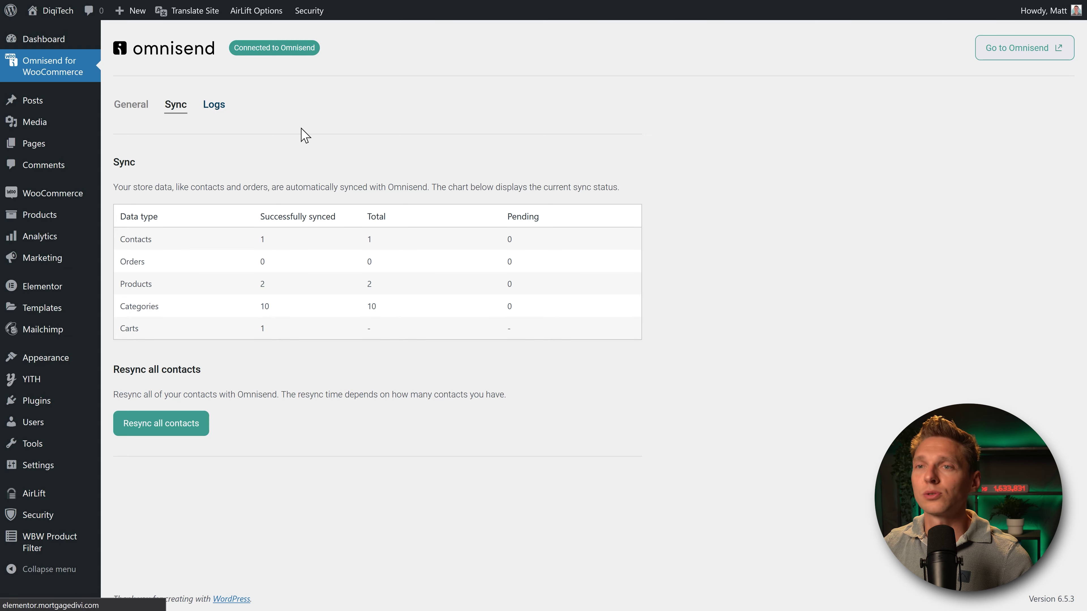
Step: Open the Omnisend dashboard in a full-screen window and bring up the DigiTech store homepage
middle_click(625, 163)
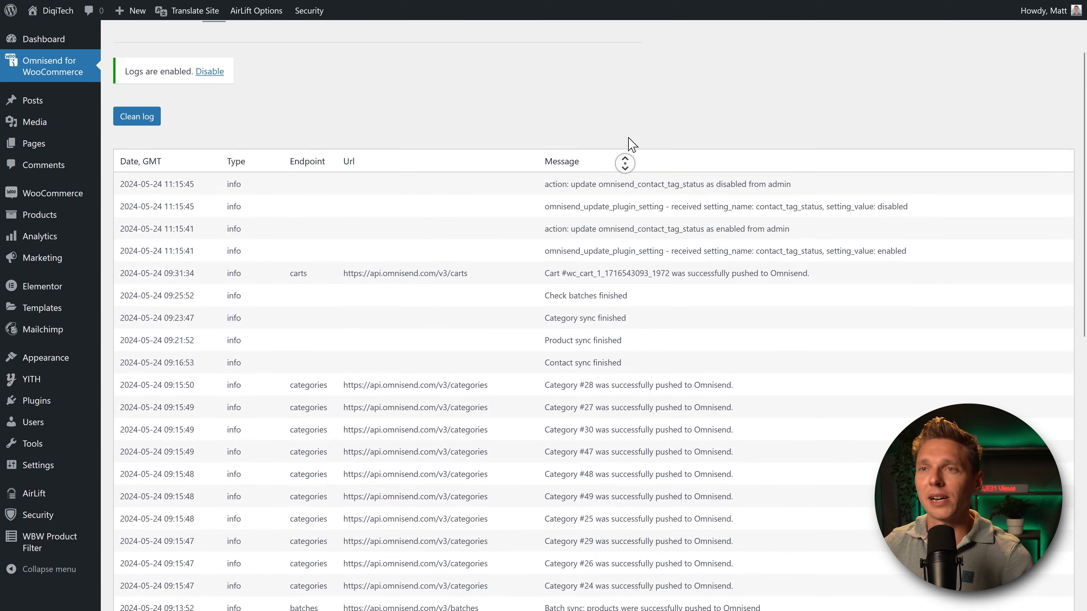
middle_click(632, 145)
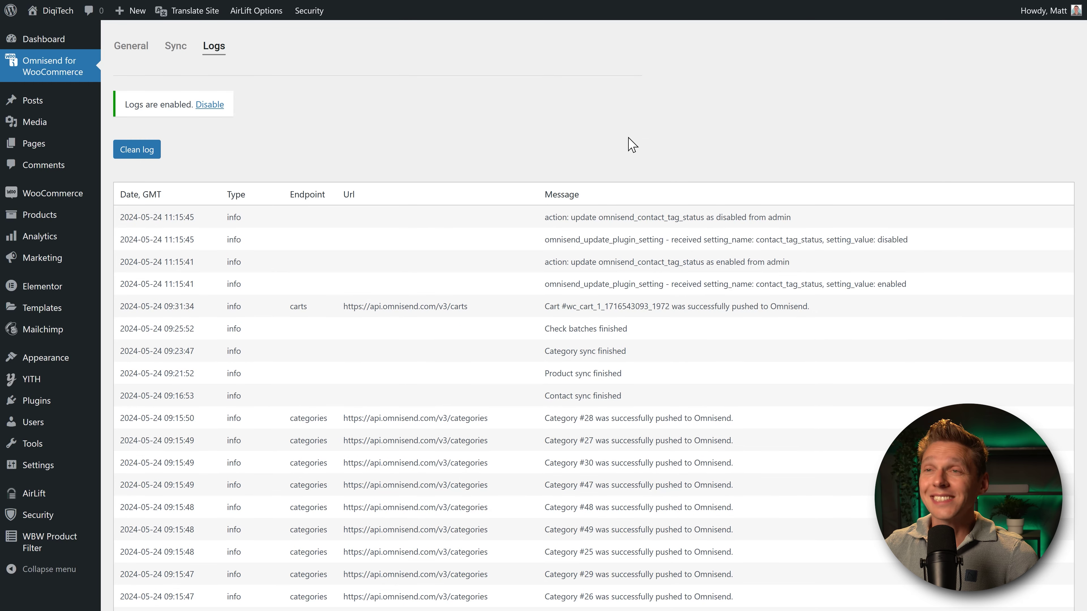
scroll(472, 121, up, 2)
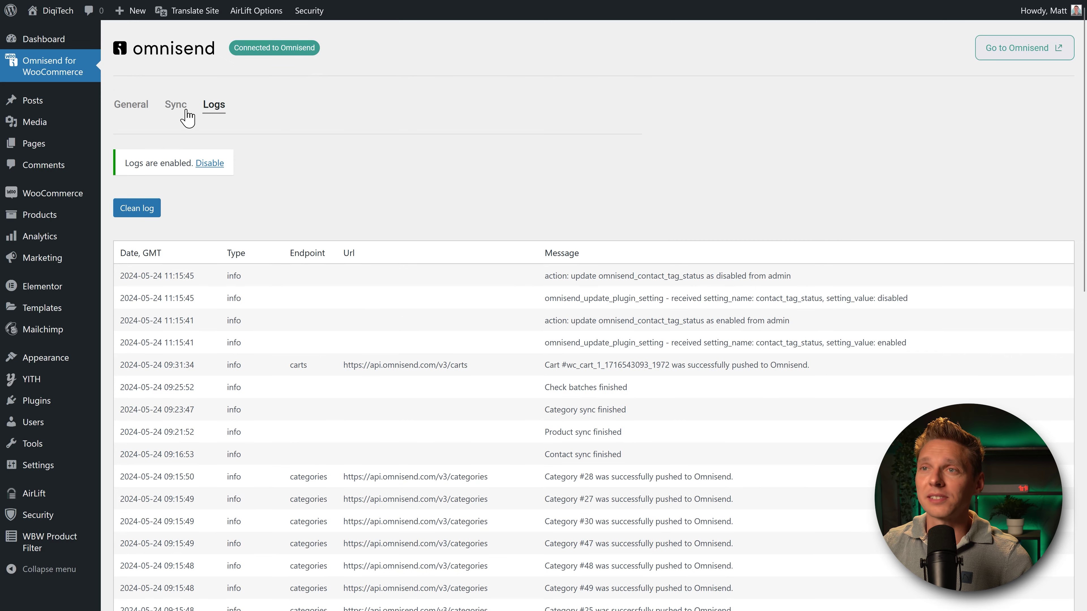
click(1021, 47)
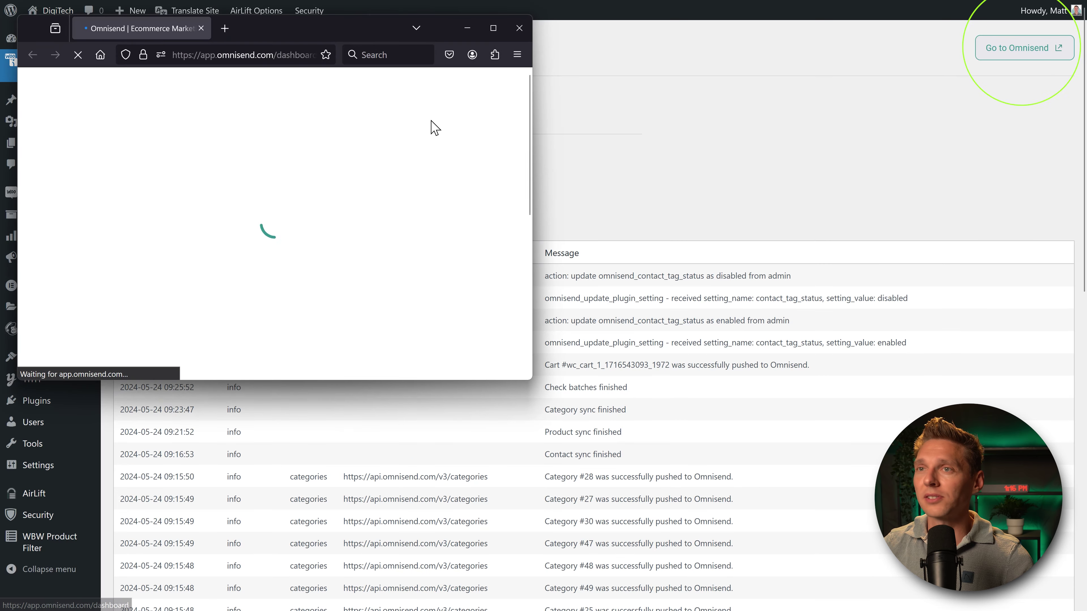
click(490, 27)
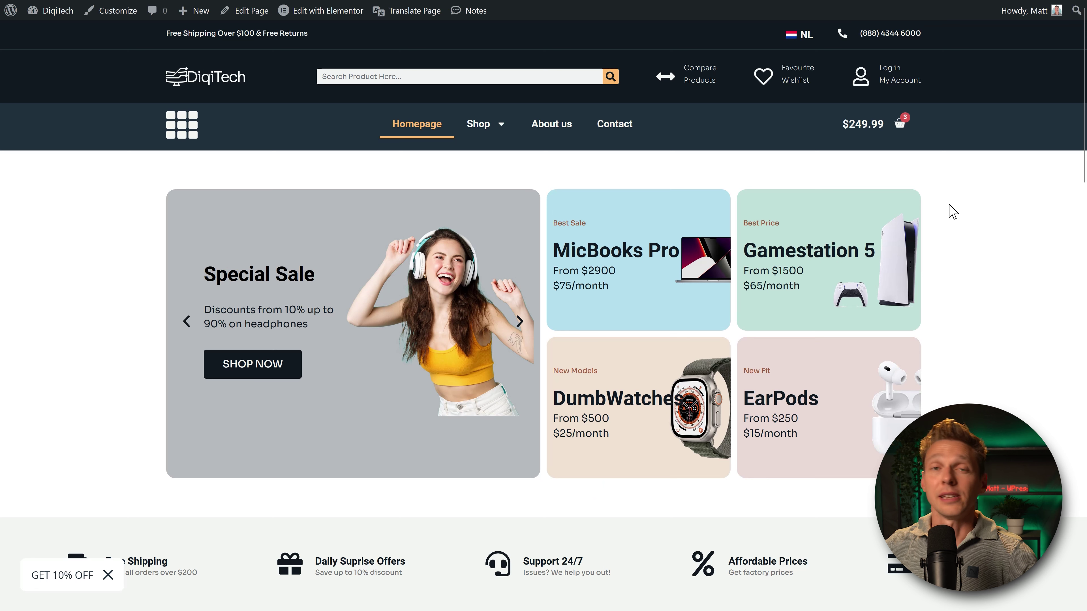
Step: Submit the GET 10% OFF signup popup with the subscriber's name and email address
click(60, 580)
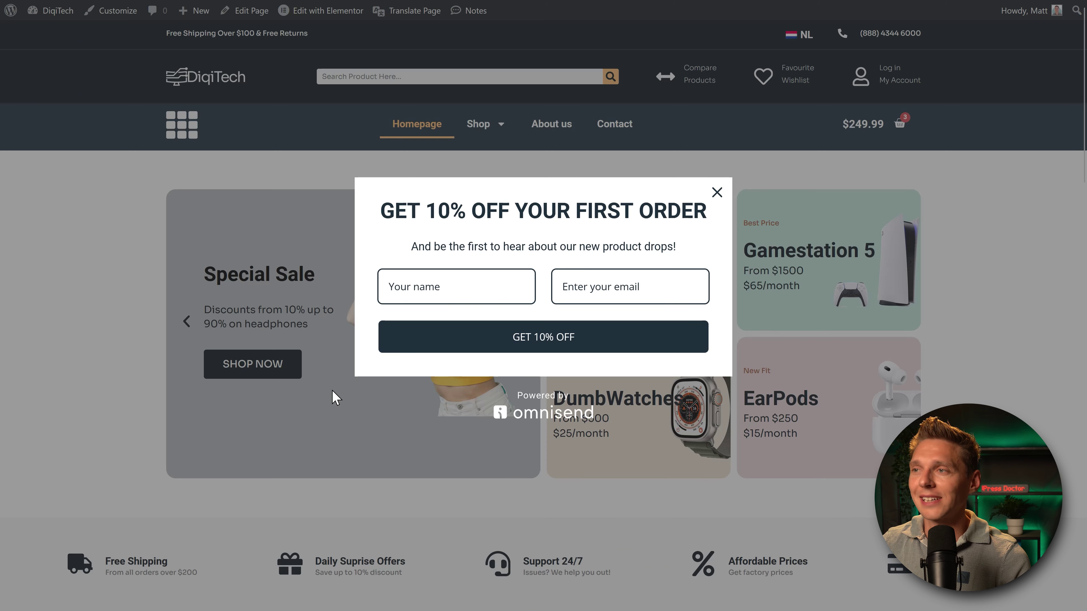
click(483, 281)
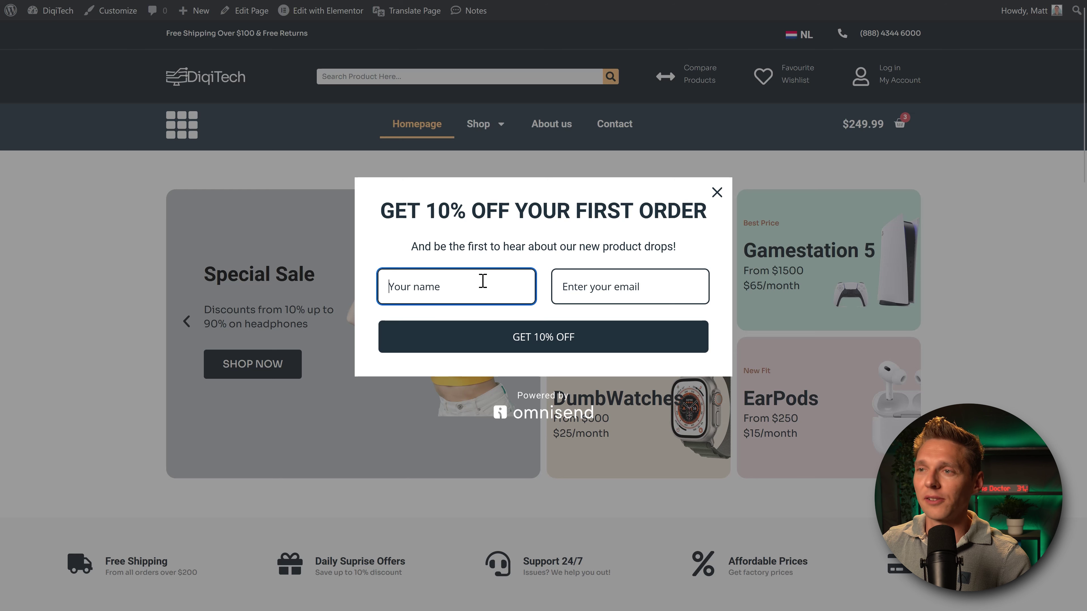
key(Tab)
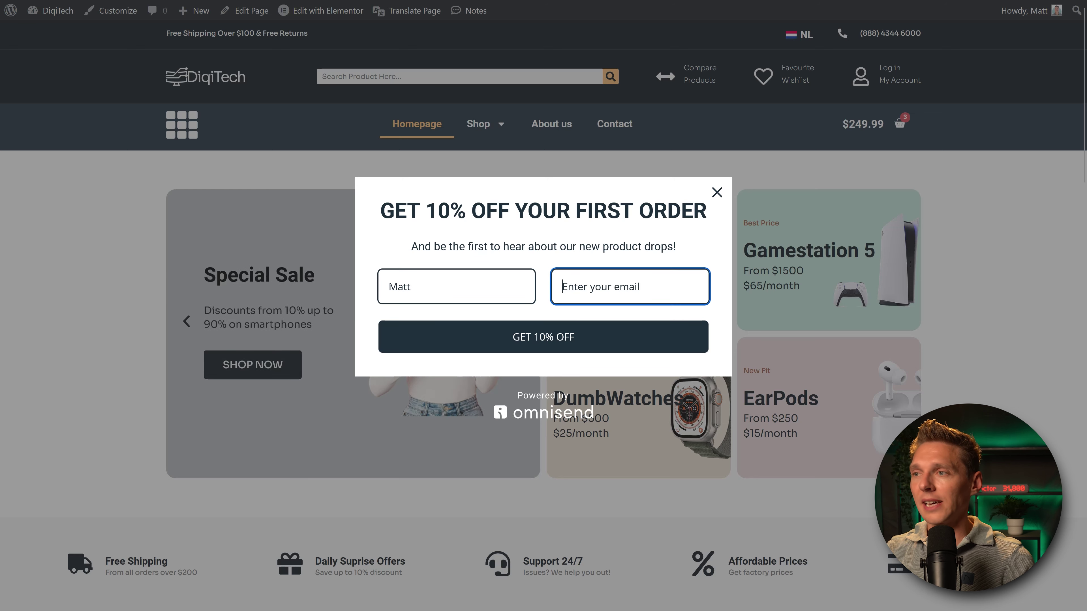
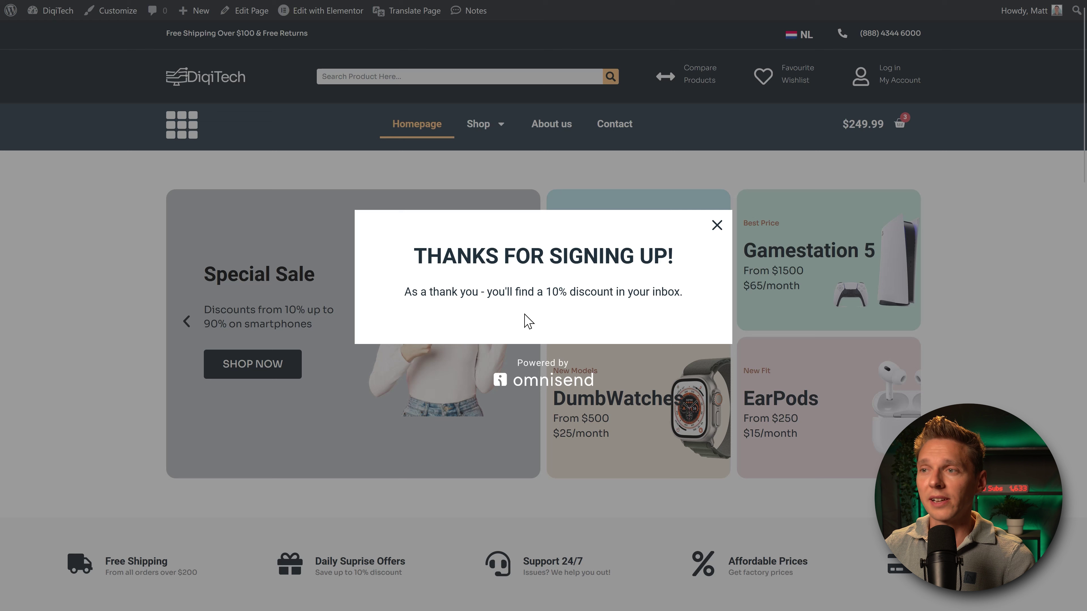
drag(432, 292, 680, 294)
click(687, 296)
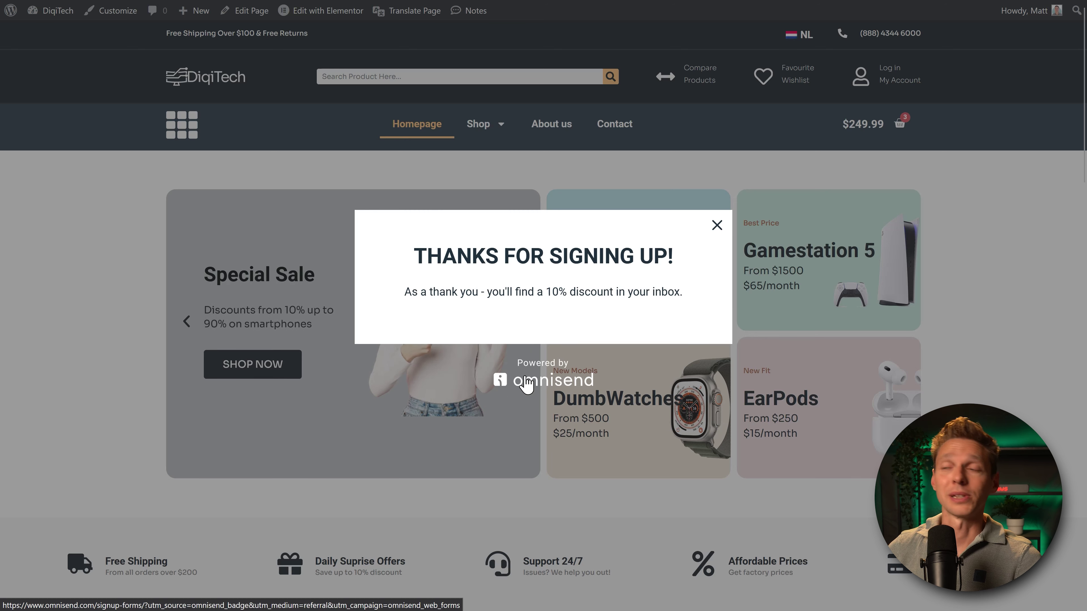
Step: Close the signup popup and go to the Checkout page for the $299.98 order
click(716, 226)
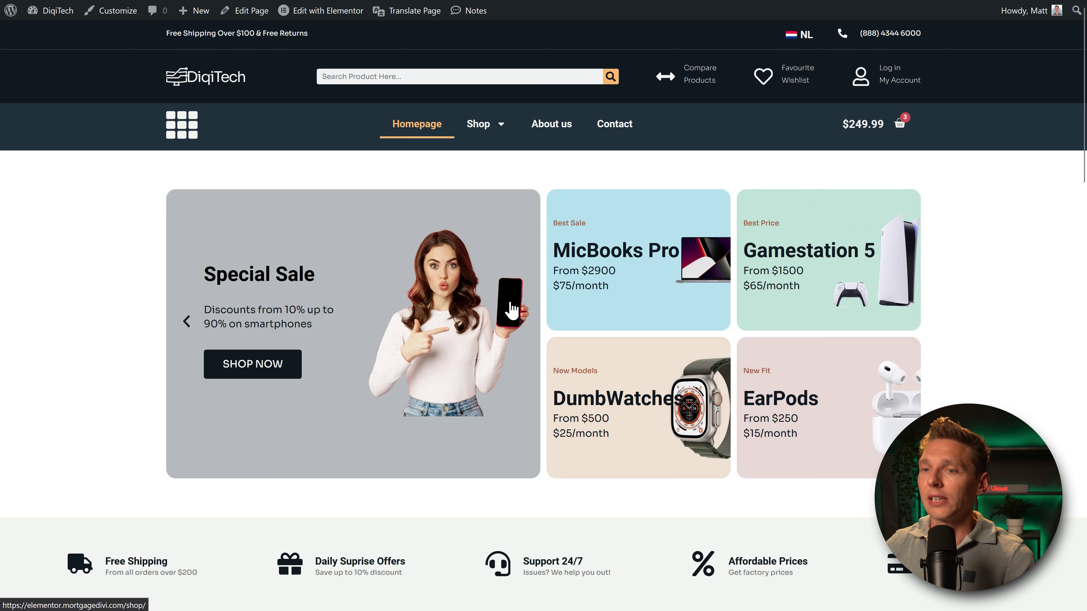
scroll(85, 453, down, 3)
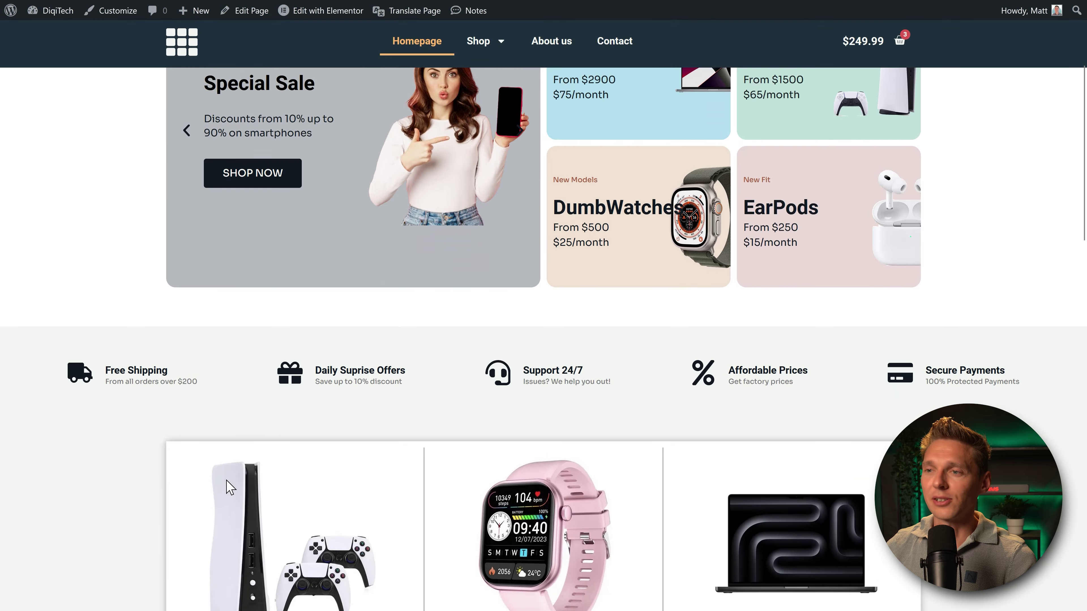
scroll(230, 487, down, 2)
scroll(226, 493, up, 6)
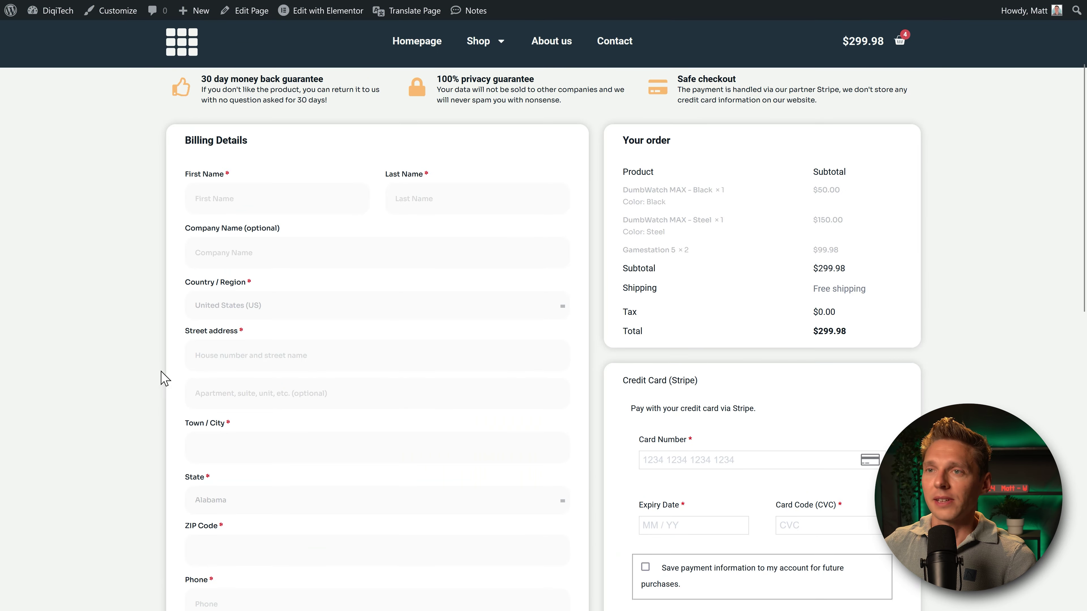
scroll(152, 287, up, 3)
middle_click(150, 279)
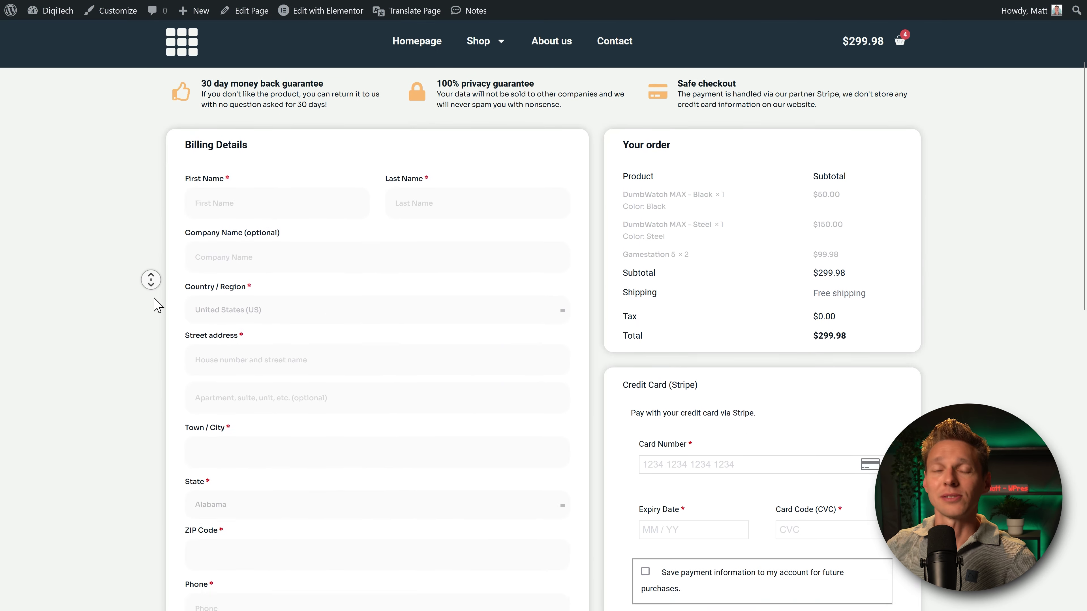
scroll(157, 305, down, 3)
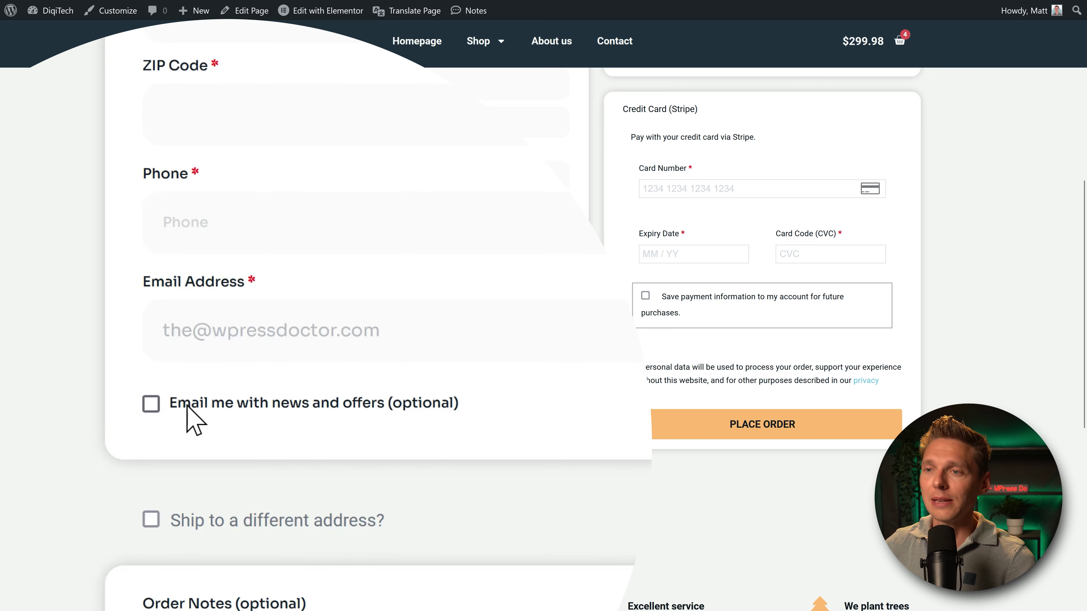
Step: Tick 'Email me with news and offers (optional)' and select the whole checkout email address
click(336, 407)
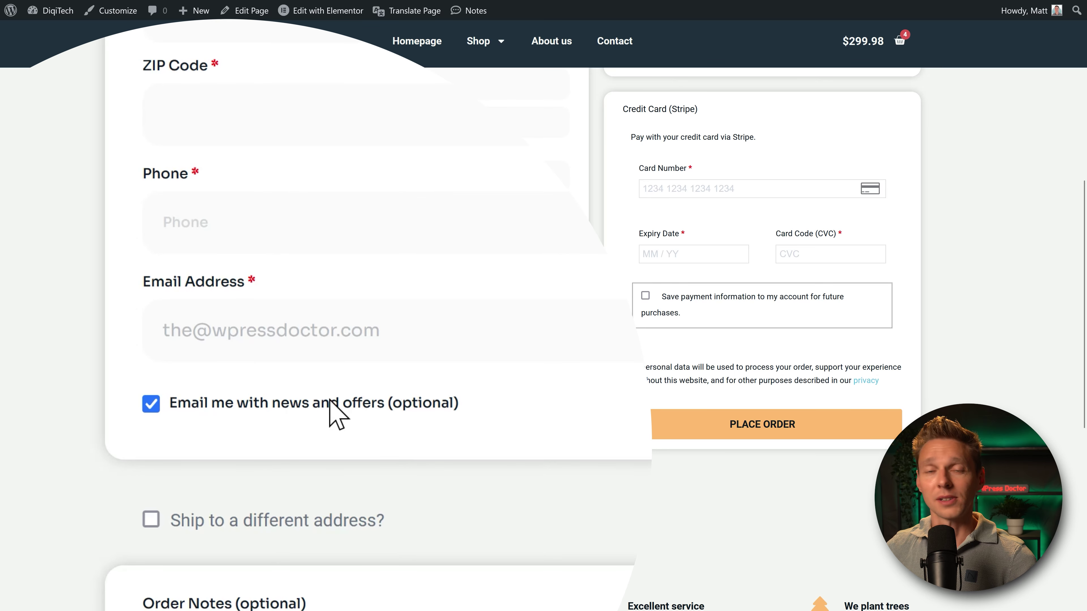
click(230, 327)
scroll(12, 316, up, 5)
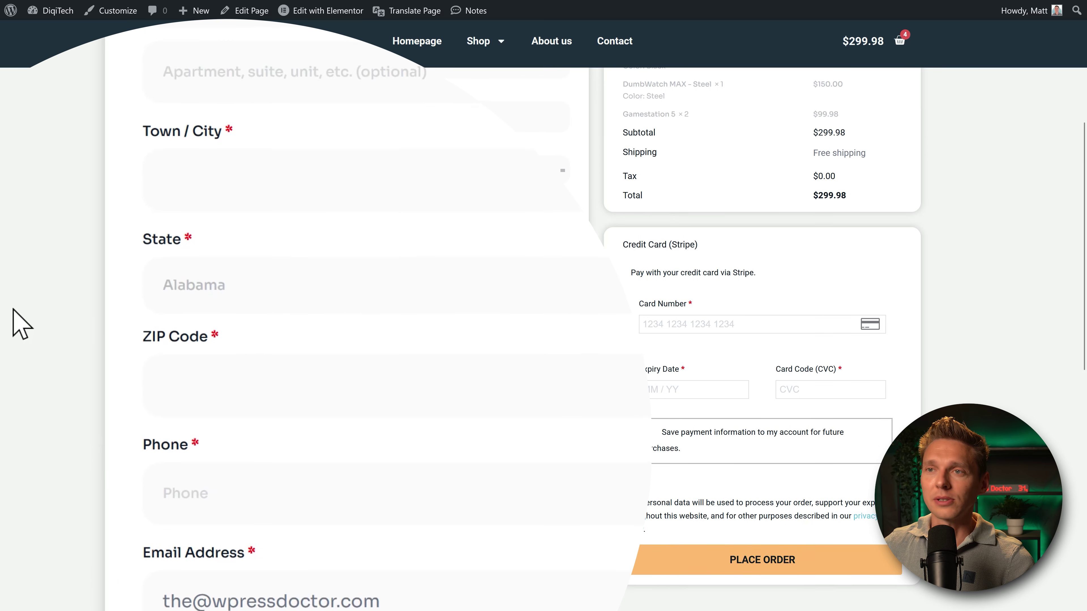
scroll(13, 317, down, 3)
scroll(19, 330, down, 2)
triple_click(293, 327)
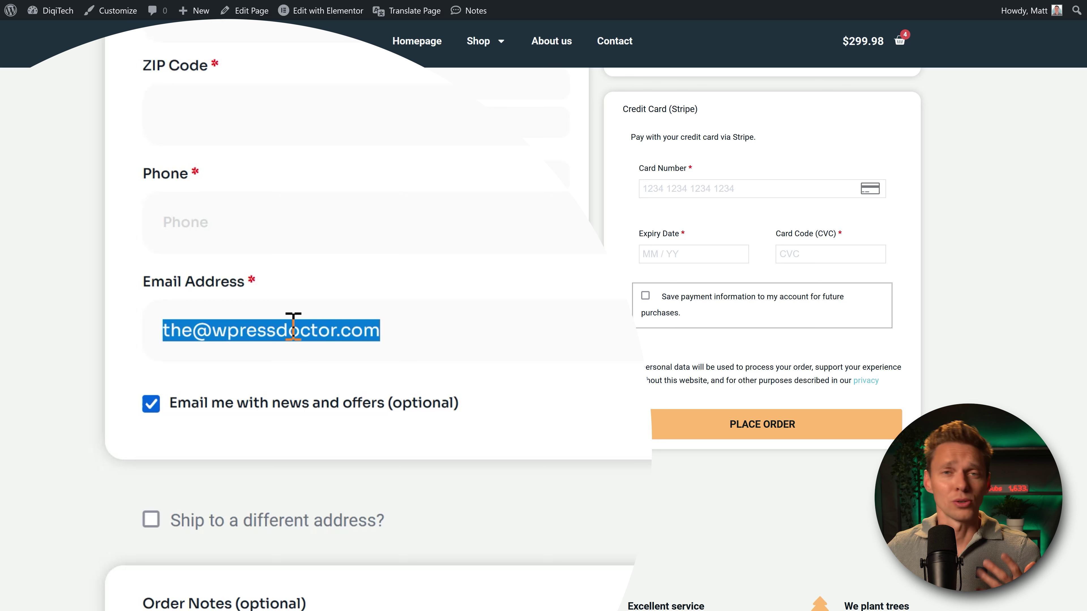